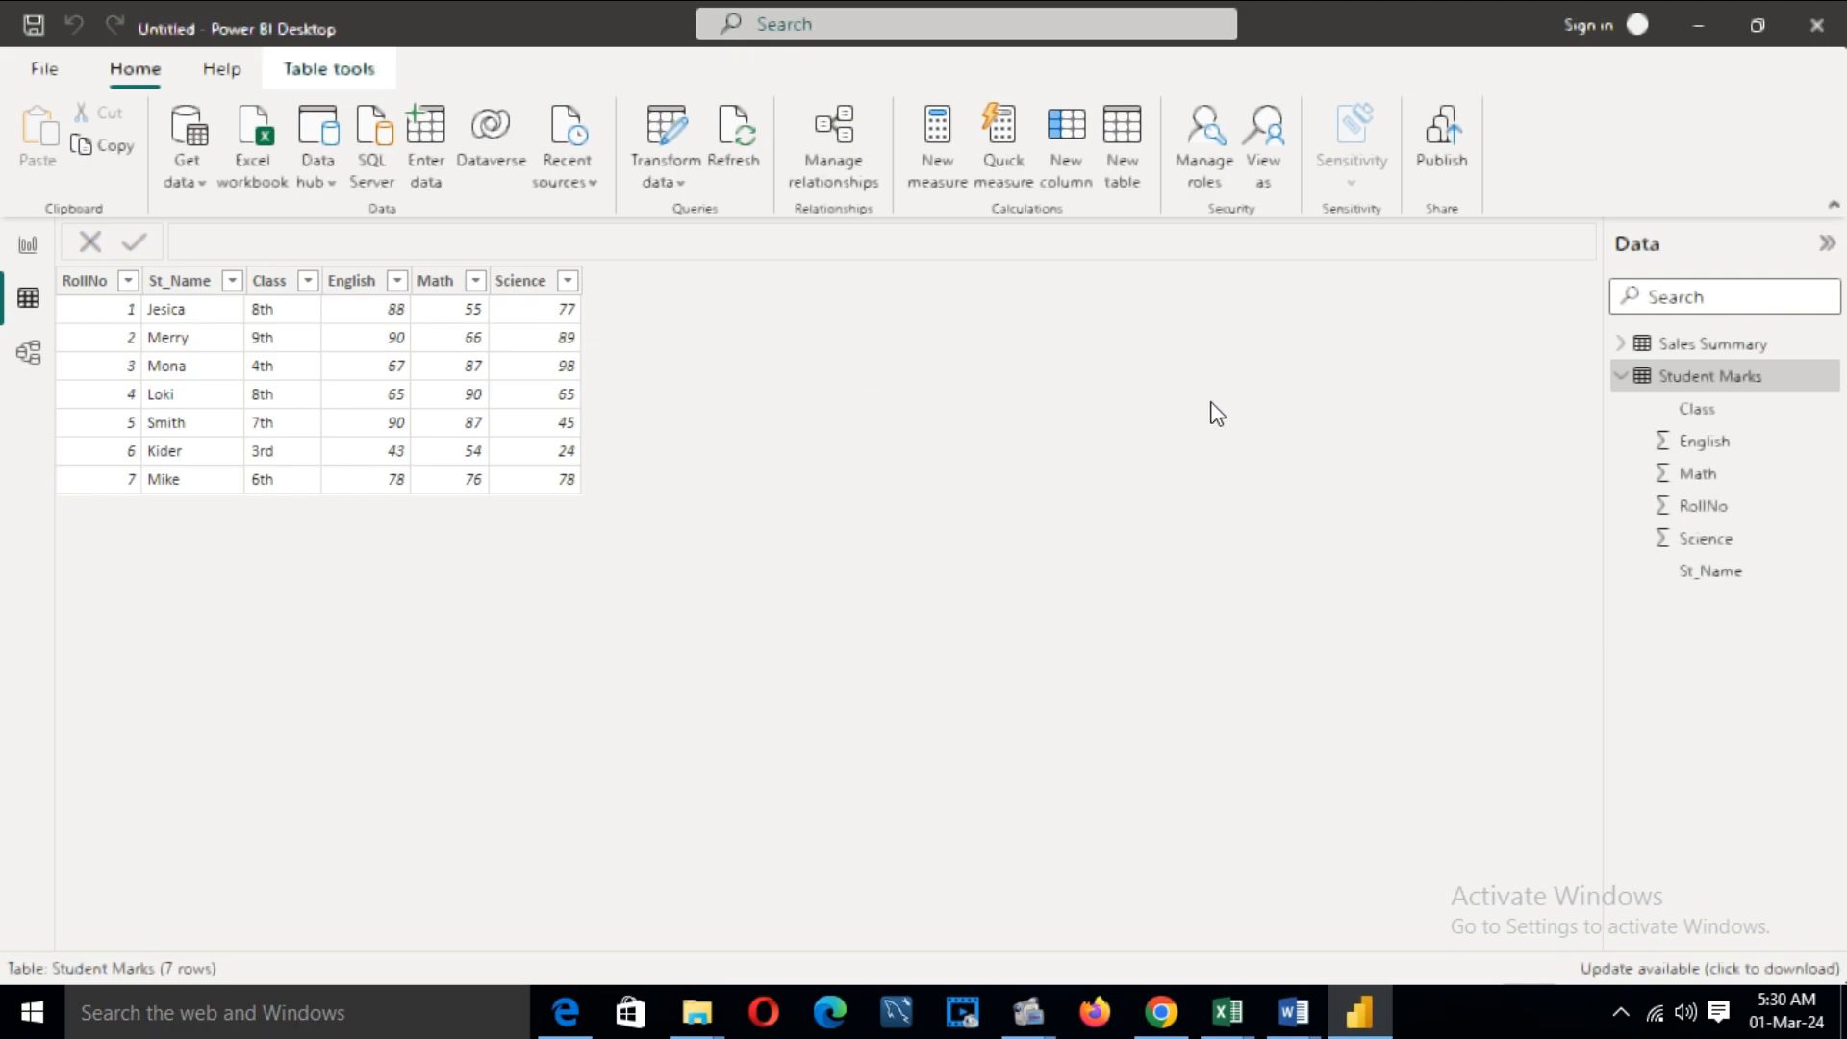
- Add the calculated column TOTAL_MARKS = 'Student Marks'[English]+'Student Marks'[Math]+'Student Marks'[Science] to the Student Marks table
{"action": "mouse_move", "coordinate": [1703, 383]}
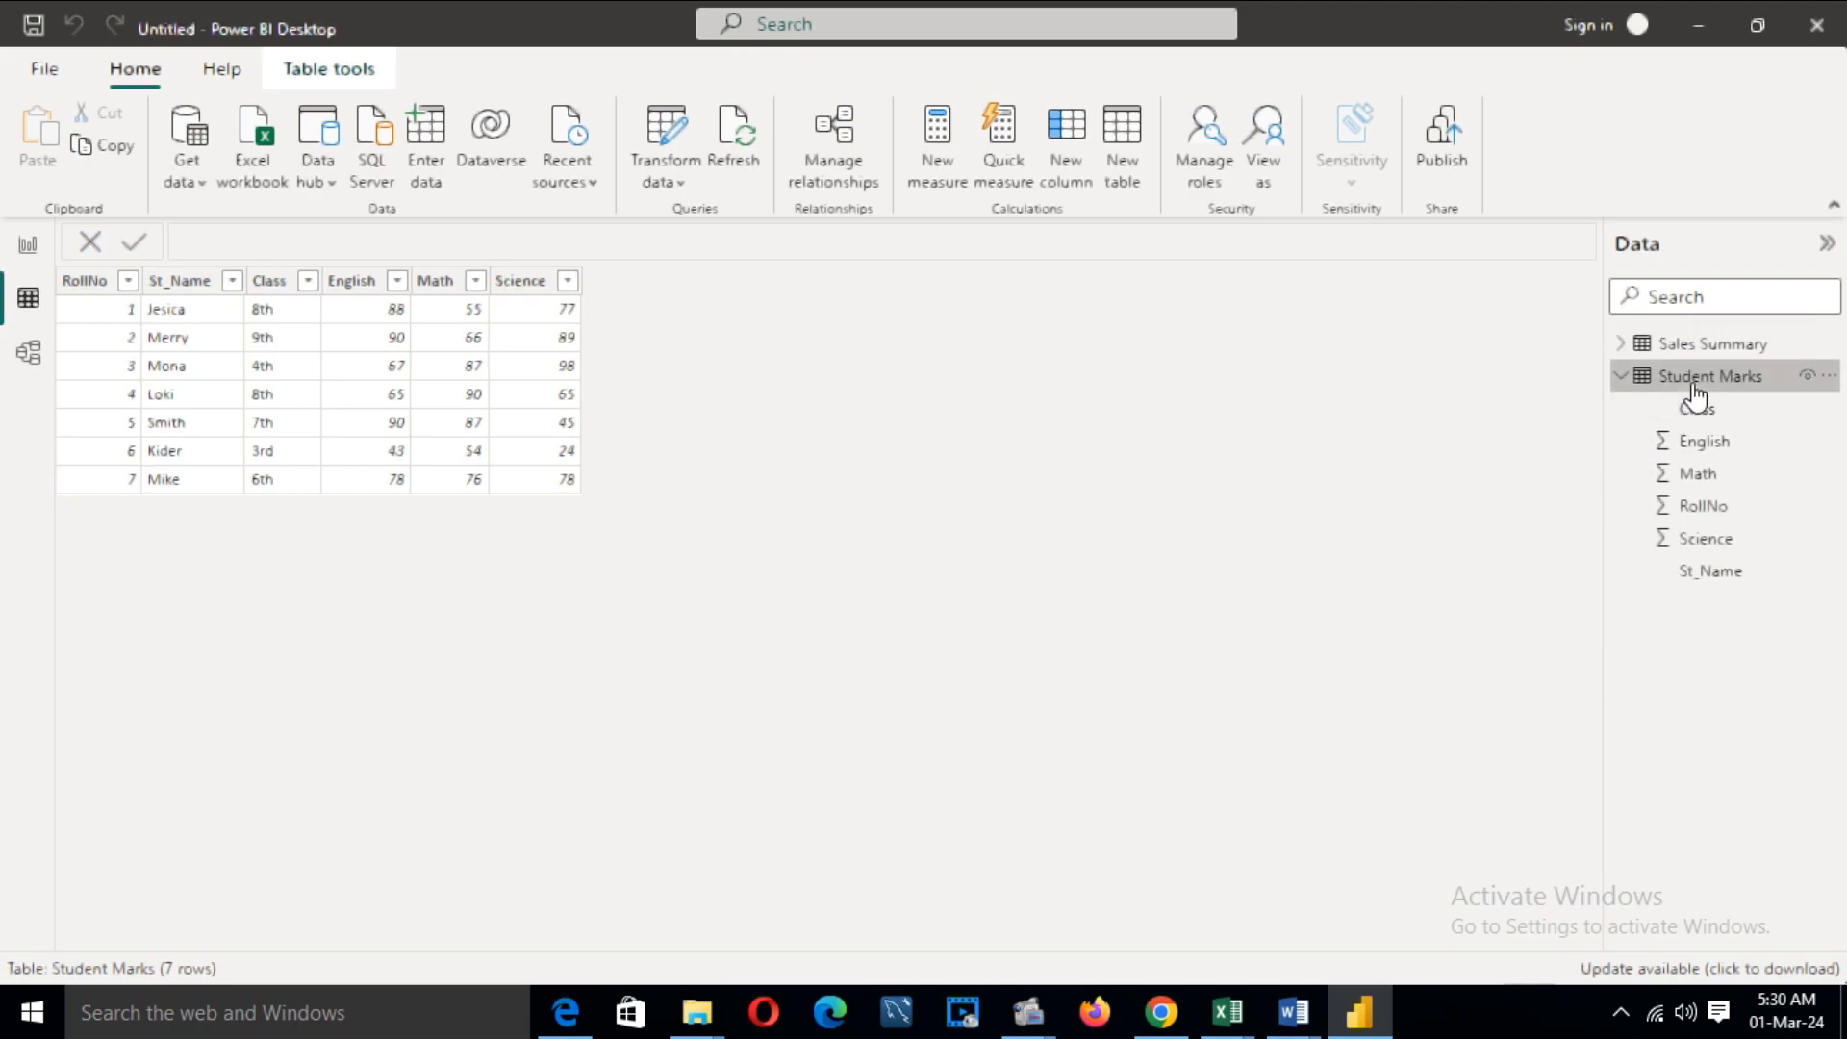
{"action": "right_click", "coordinate": [1693, 384]}
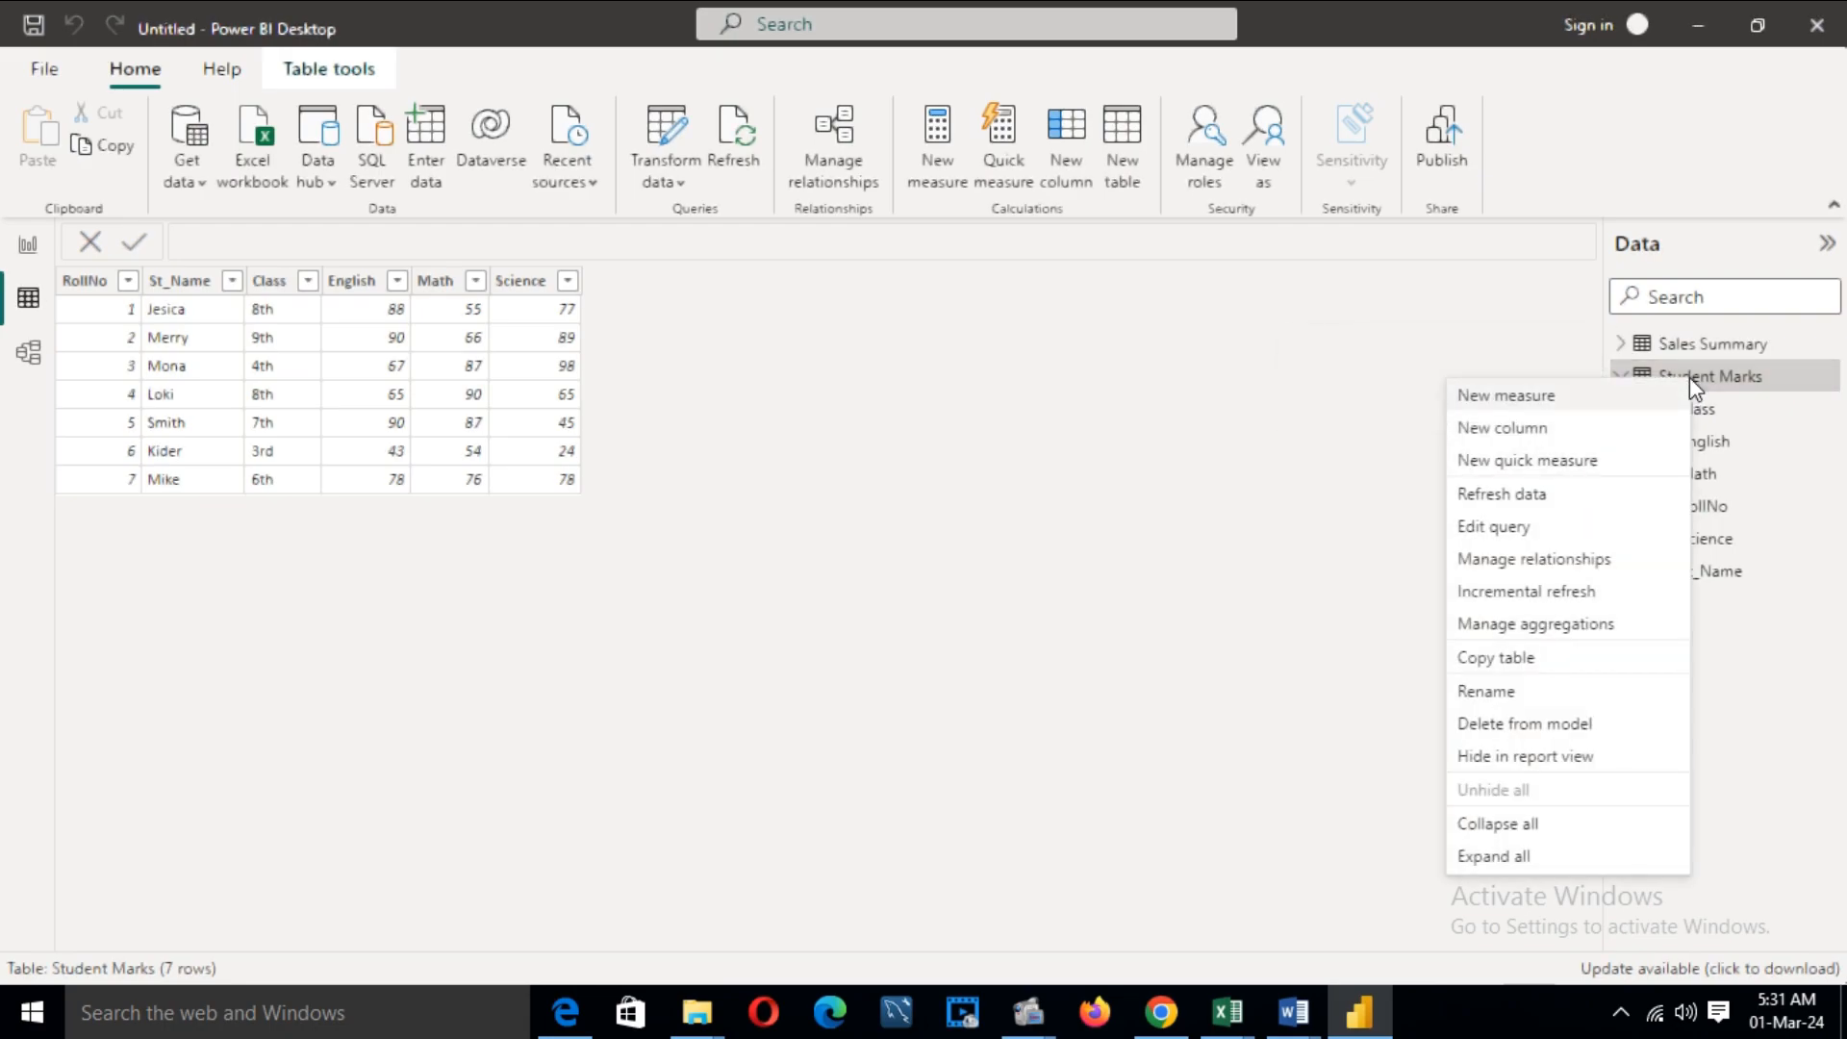
{"action": "left_click", "coordinate": [1557, 439]}
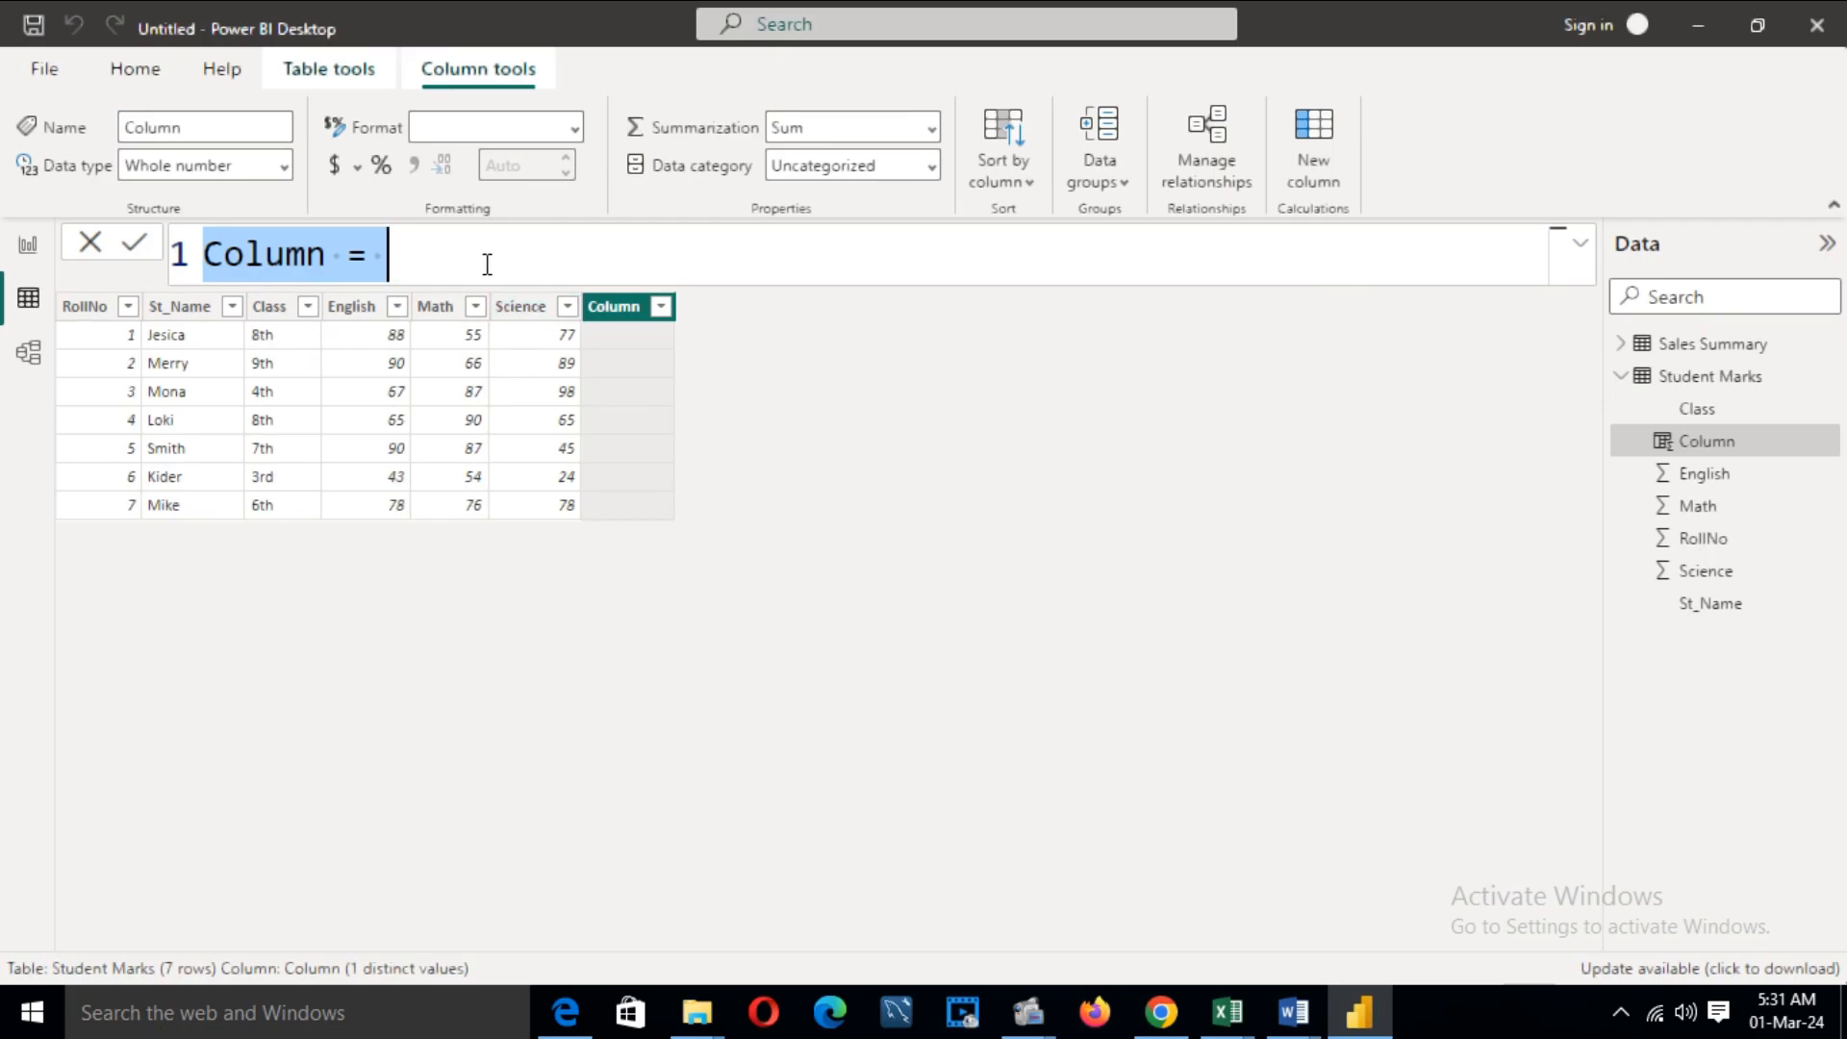
{"action": "type", "text": "TOTAL_MARKS = 'Student Marks'[English]+'Student Marks'[Math]+'Student Marks'[Science]"}
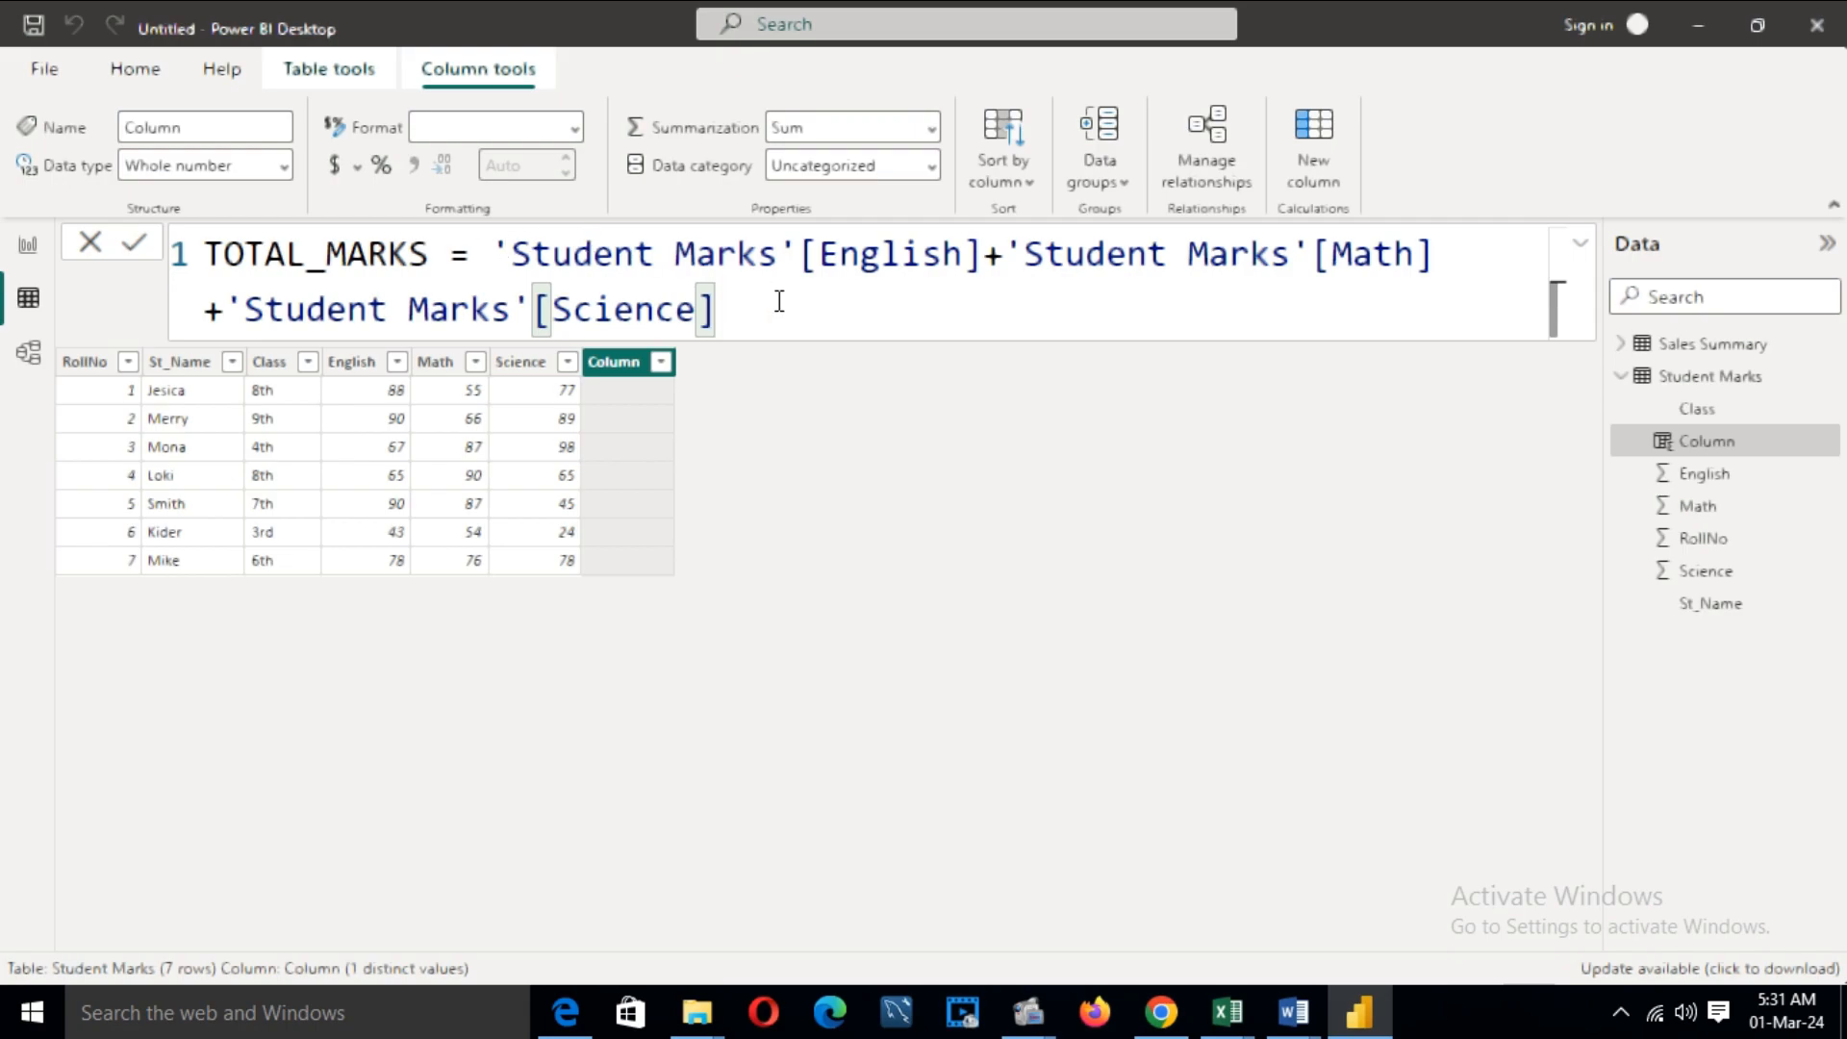
{"action": "left_click_drag", "start_coordinate": [210, 252], "coordinate": [783, 250]}
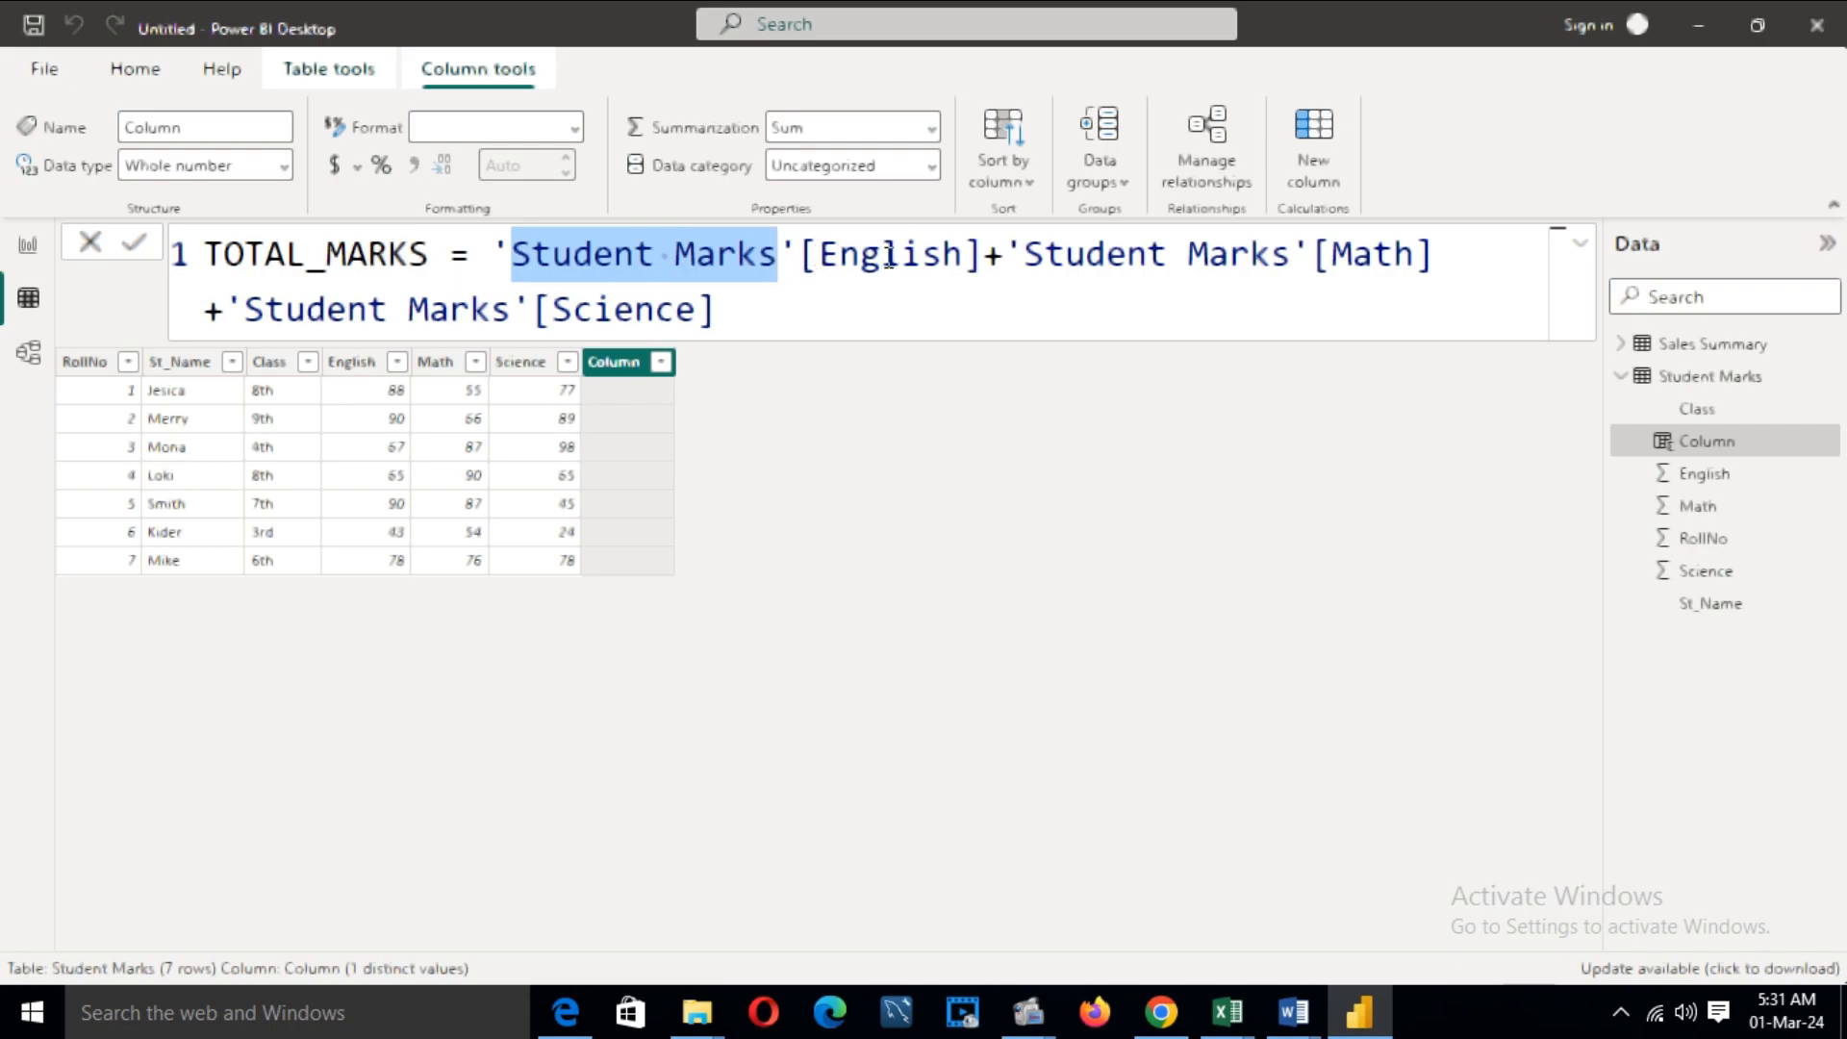
{"action": "left_click_drag", "start_coordinate": [807, 255], "coordinate": [1412, 261]}
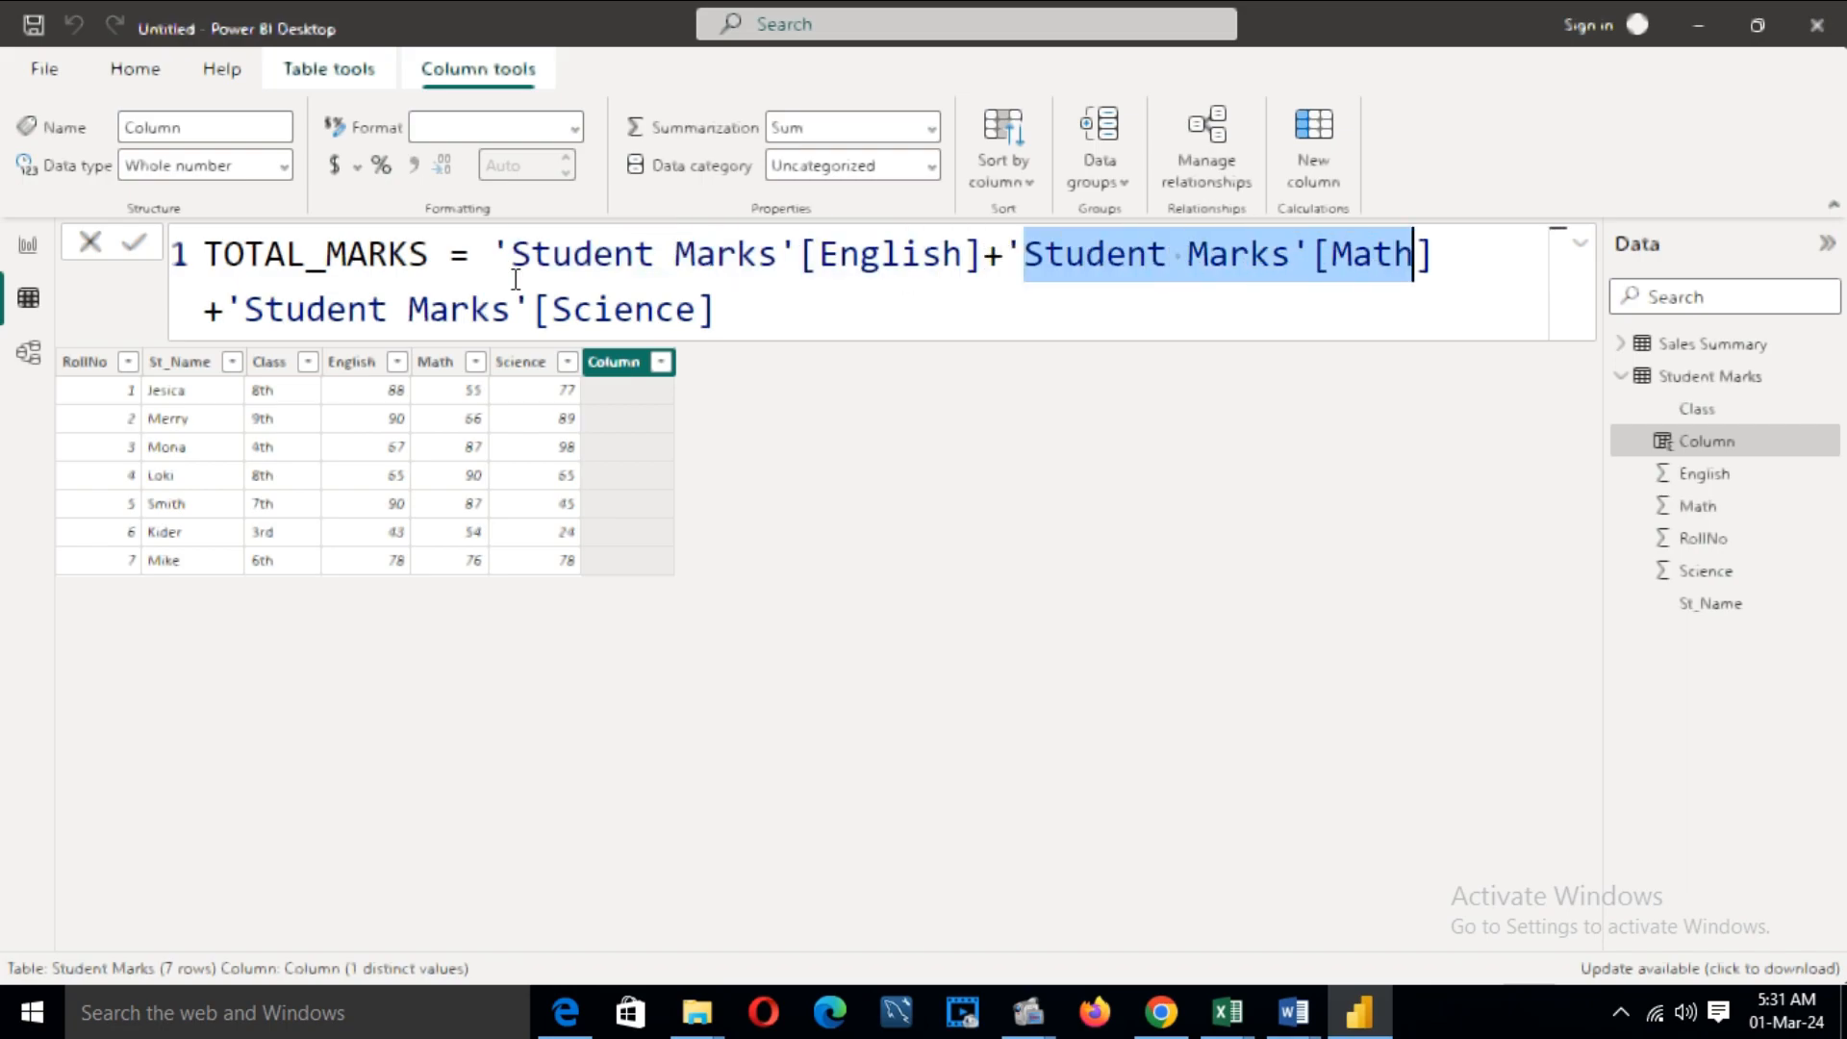
{"action": "left_click_drag", "start_coordinate": [243, 309], "coordinate": [706, 308]}
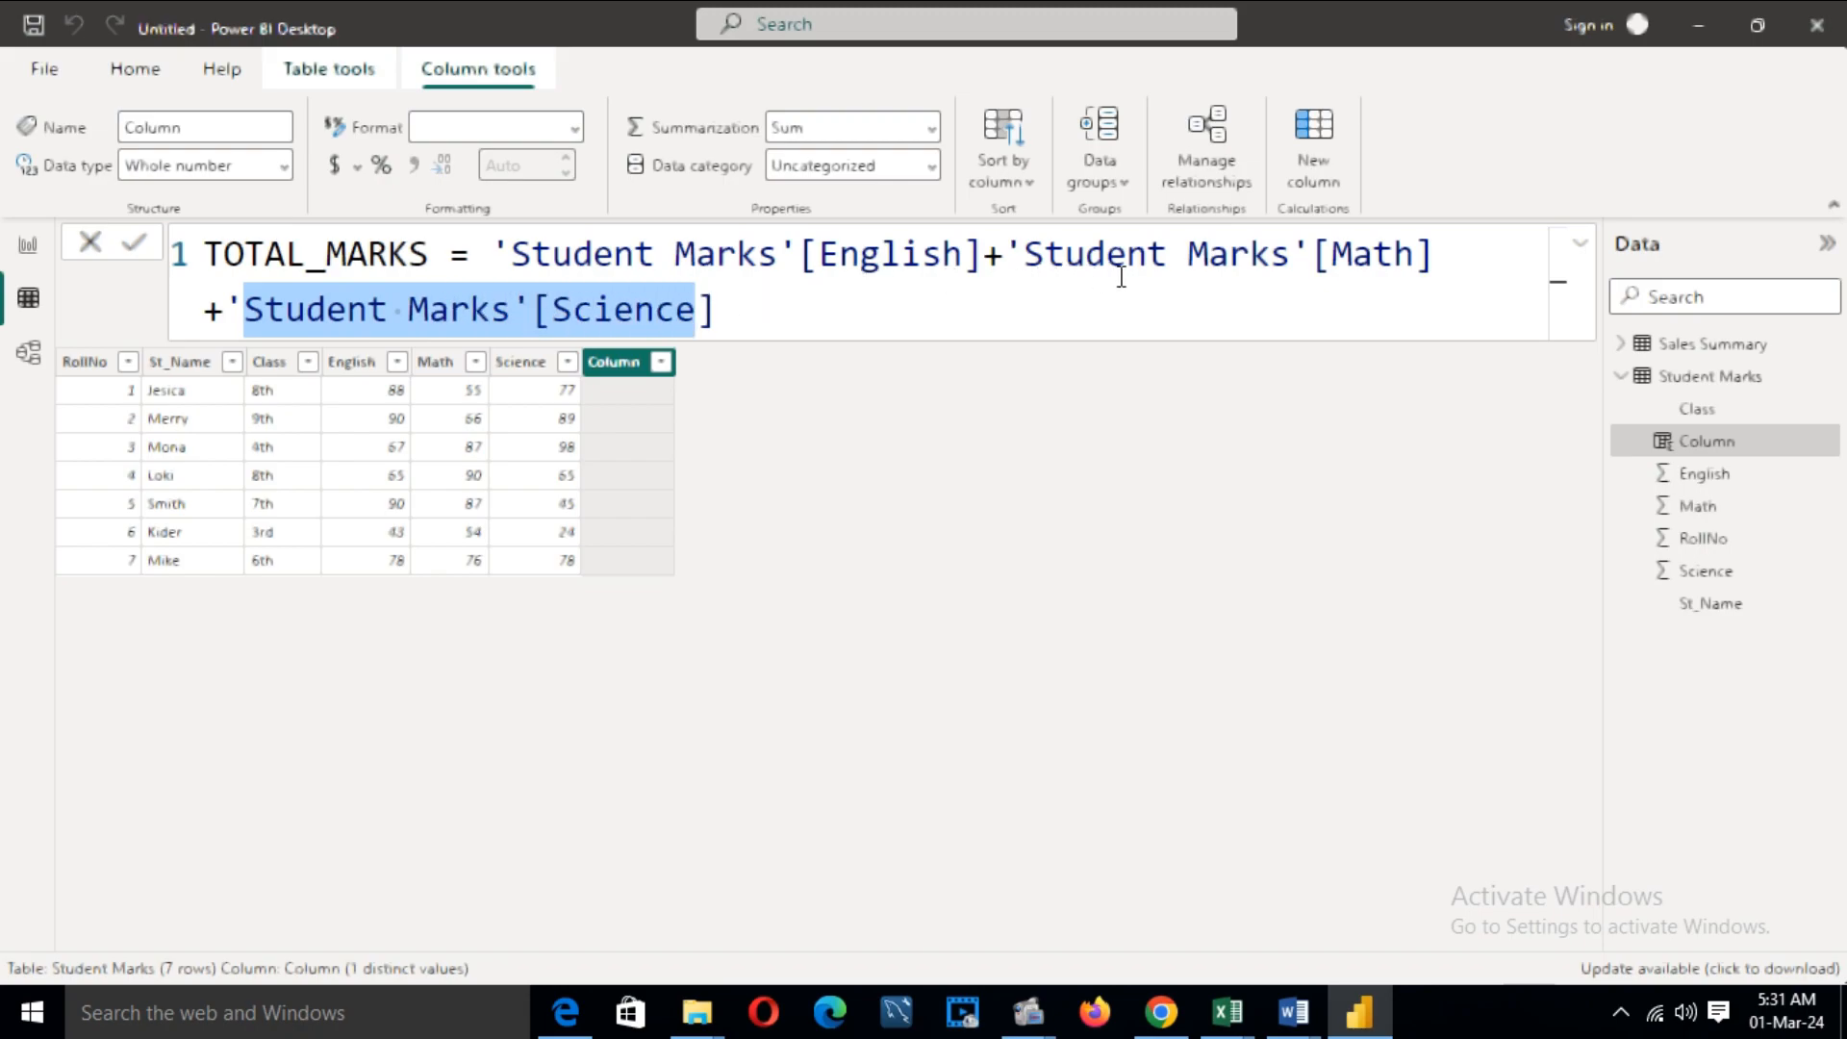
{"action": "left_click", "coordinate": [751, 302]}
{"action": "left_click", "coordinate": [142, 242]}
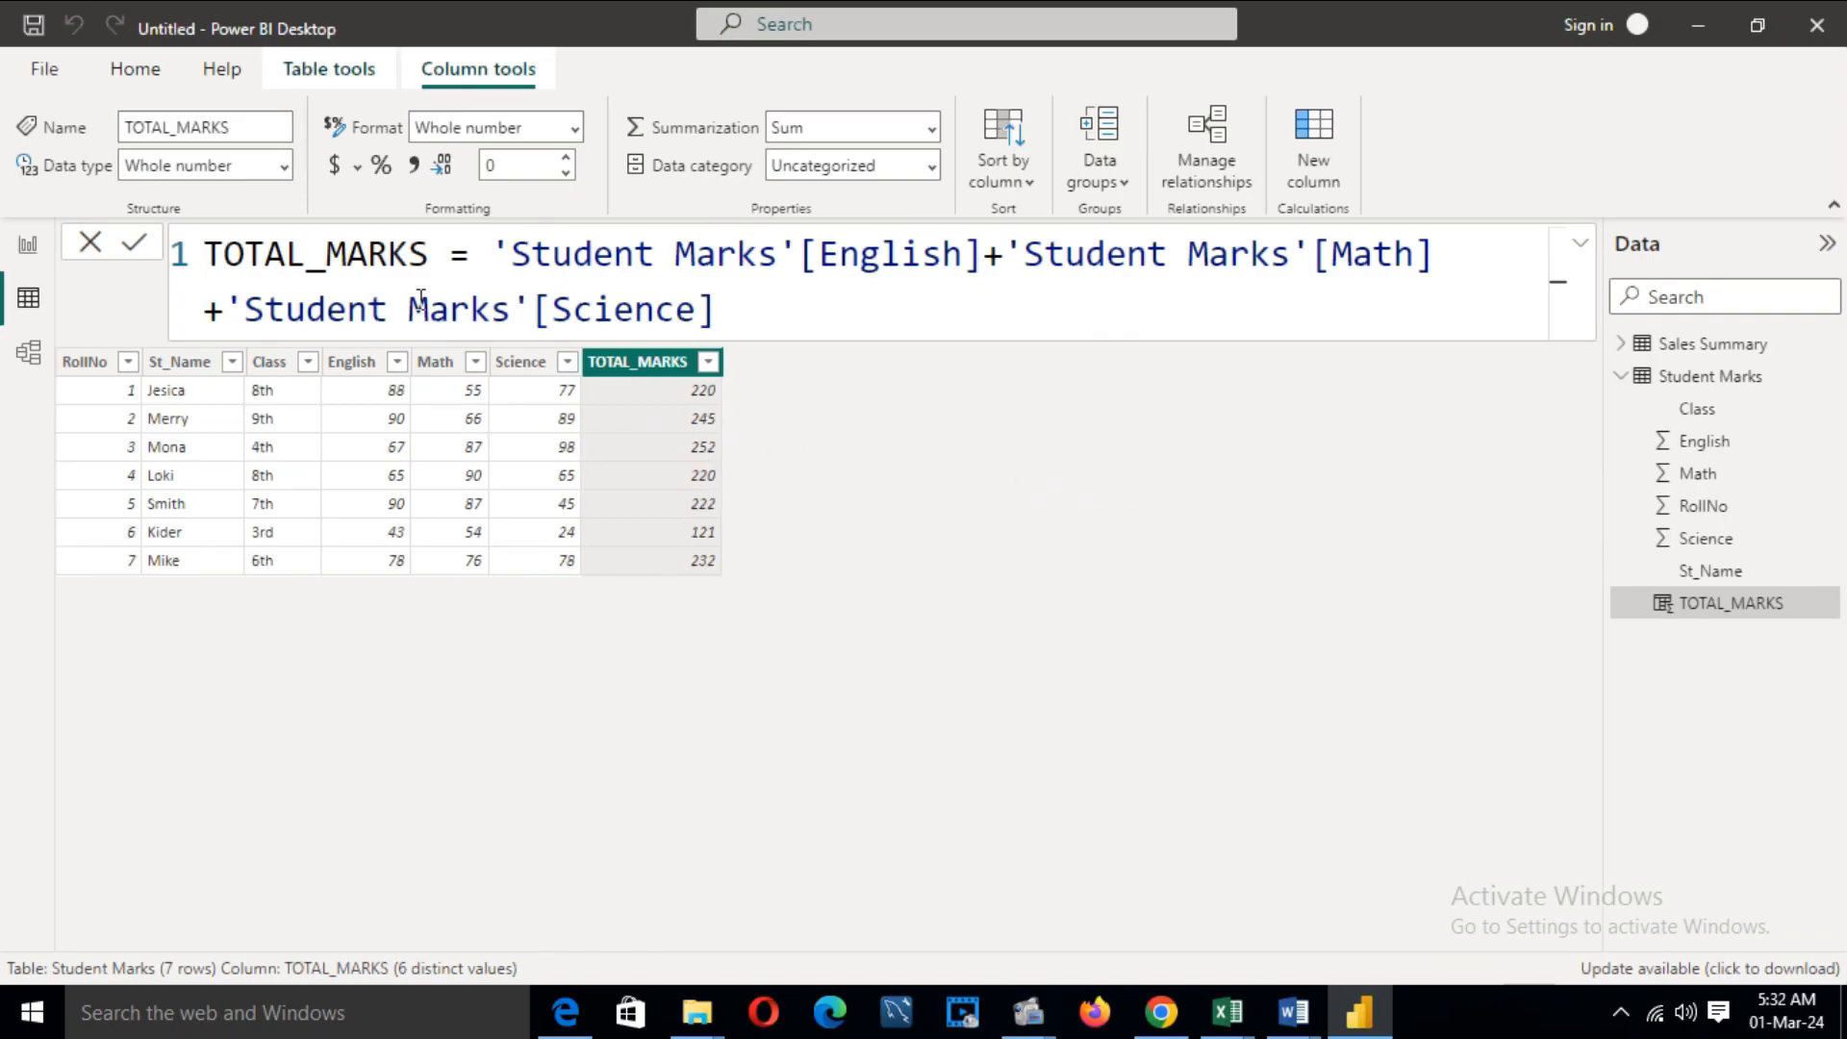
{"action": "left_click", "coordinate": [517, 368]}
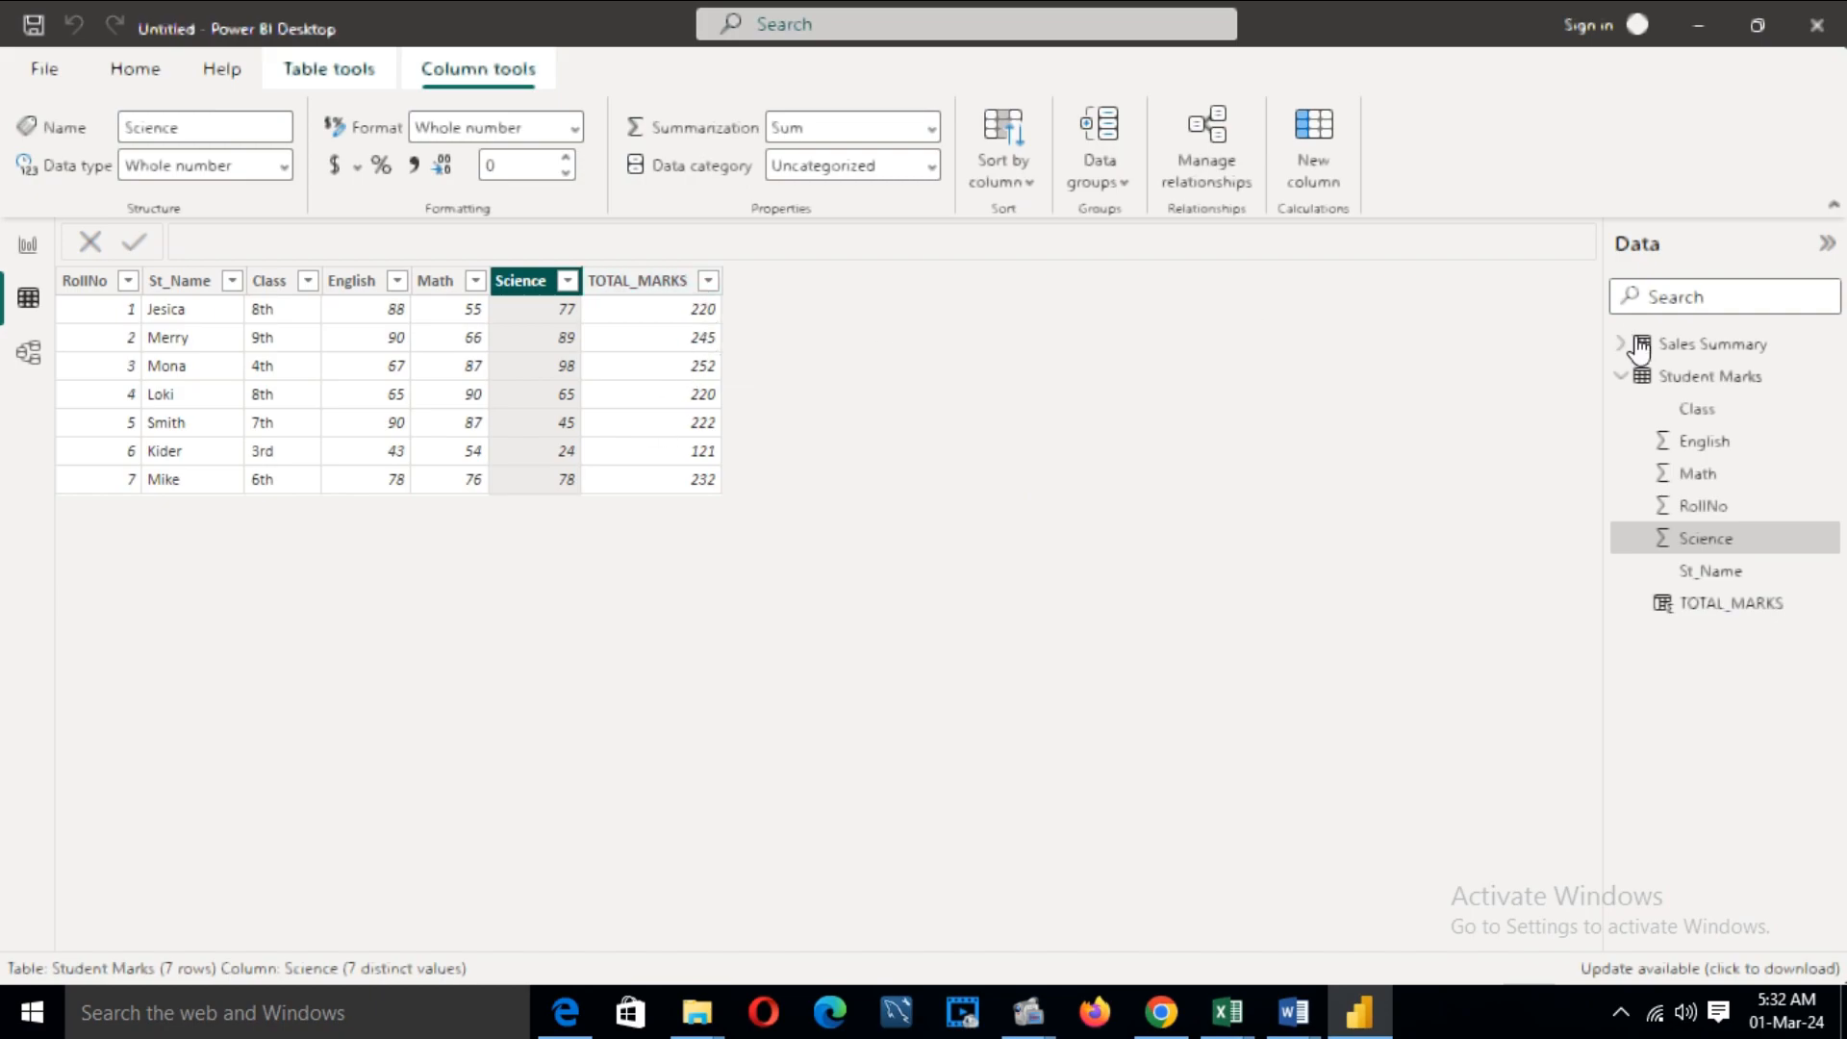
- Start another new column in the Student Marks table and copy the PERCENTAGE_MARKS formula from the Word document "code by me"
{"action": "right_click", "coordinate": [1705, 380]}
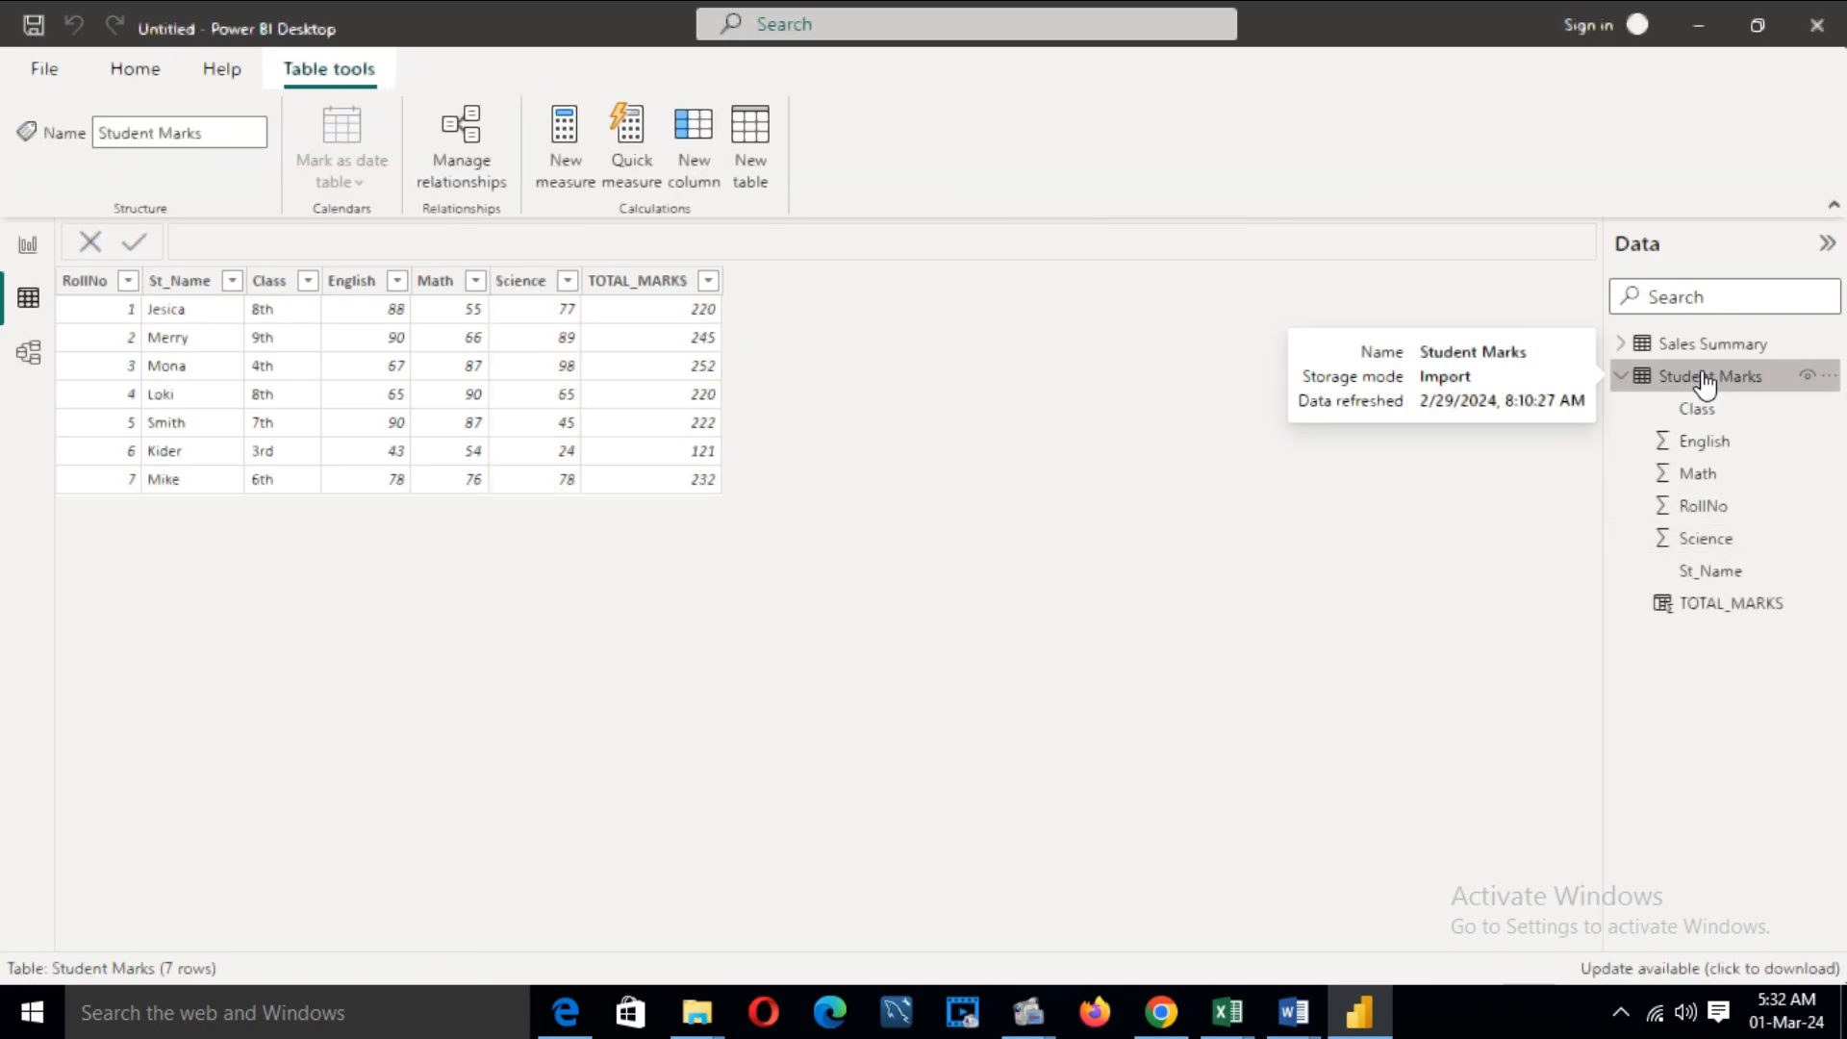
{"action": "left_click", "coordinate": [1545, 422]}
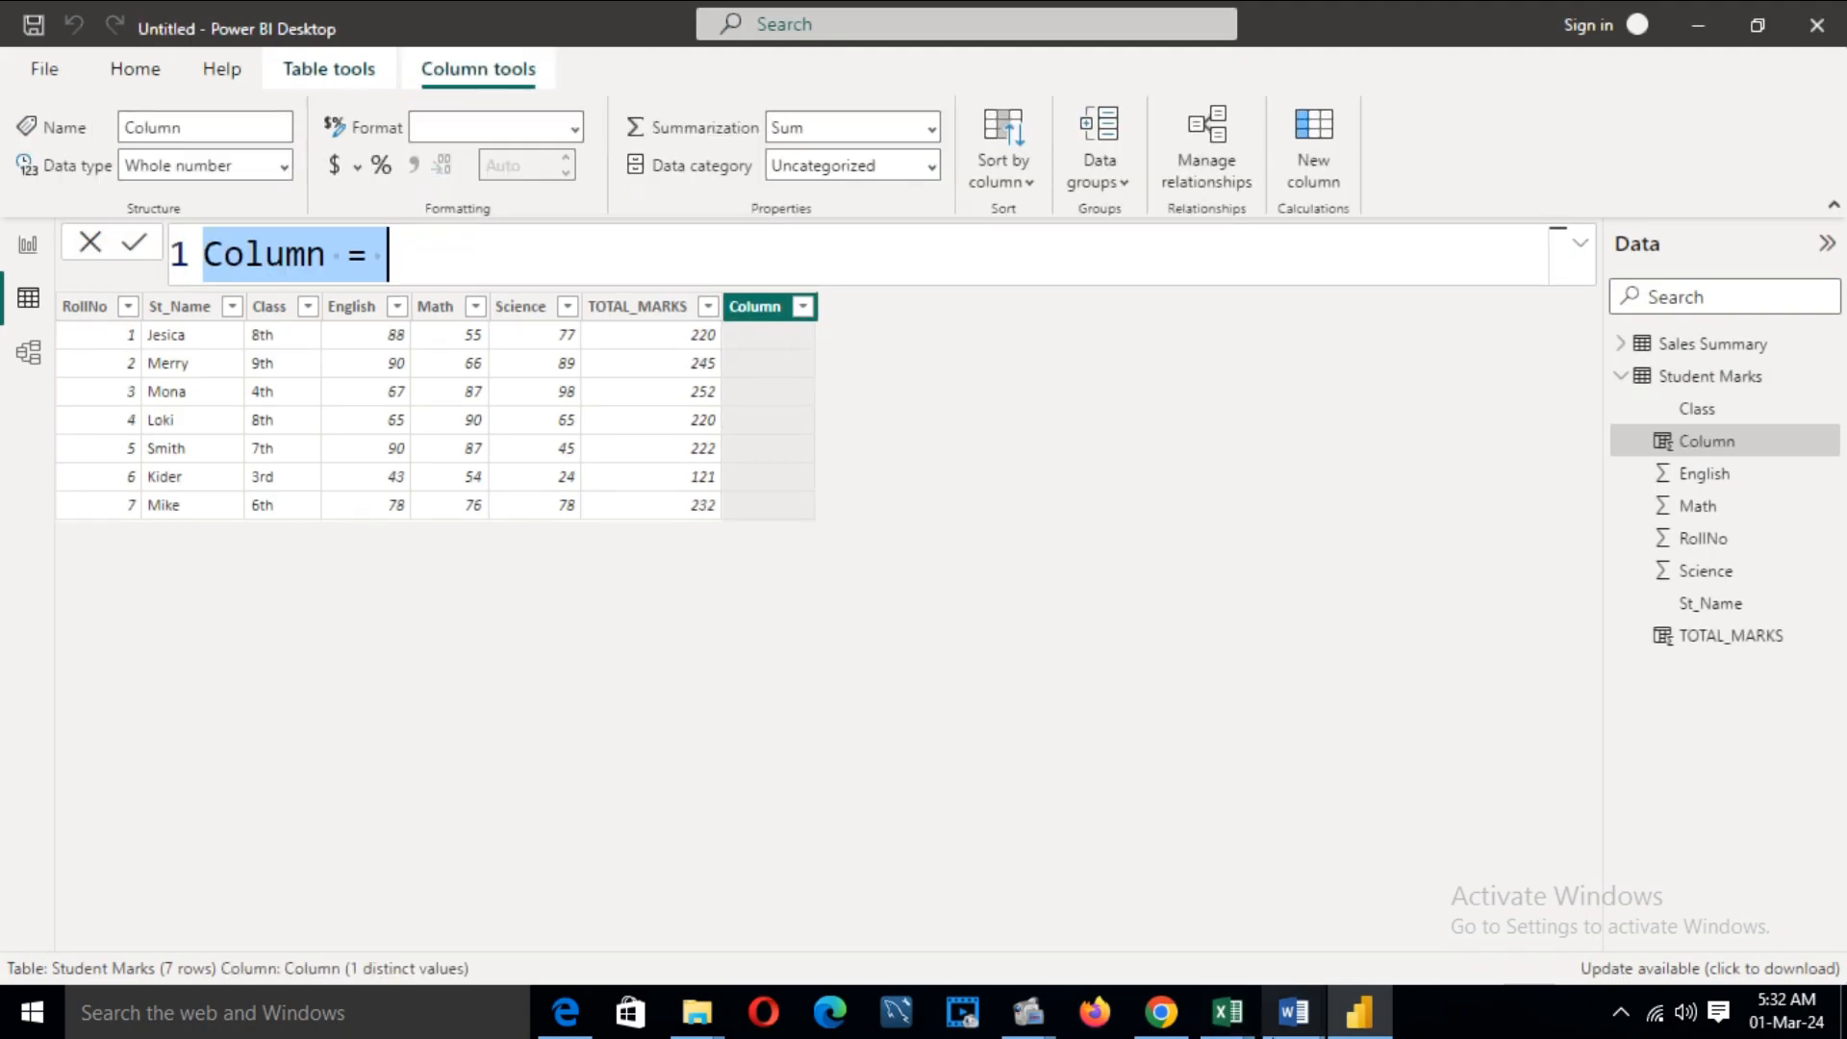
{"action": "left_click", "coordinate": [1294, 1012]}
{"action": "left_click", "coordinate": [1237, 810]}
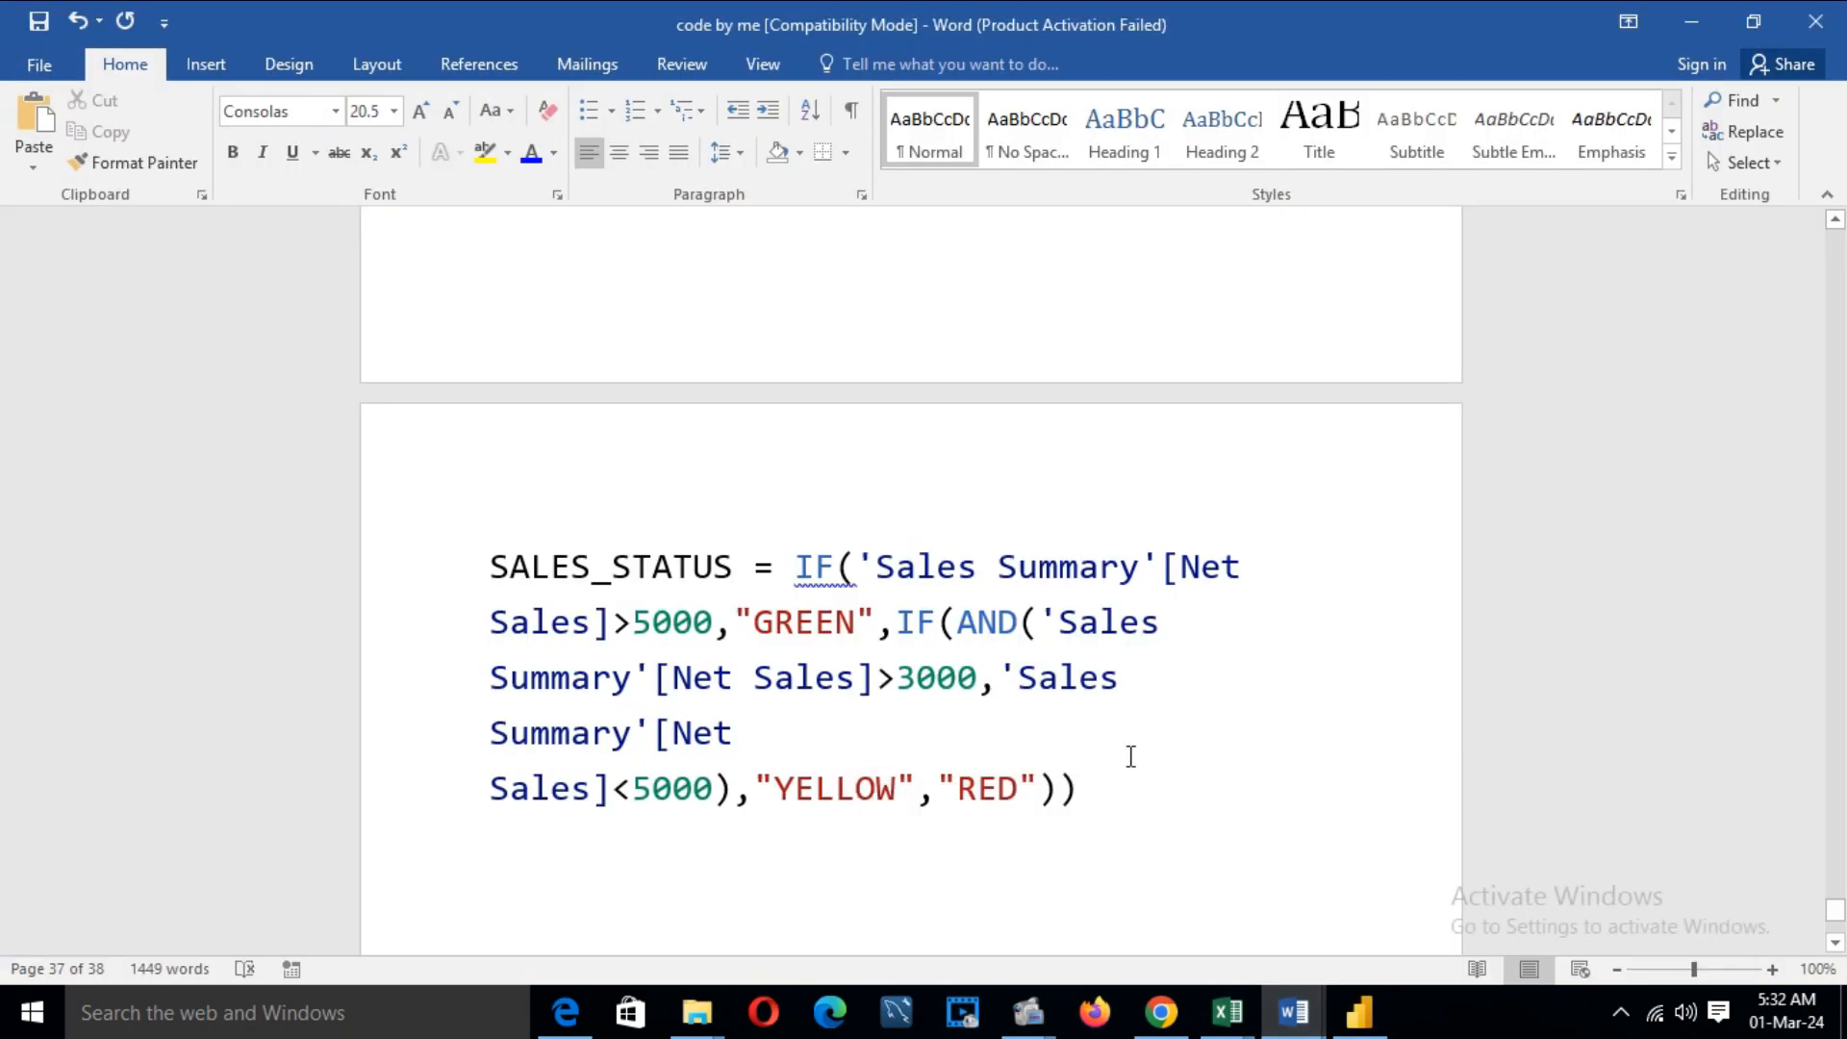
{"action": "scroll", "coordinate": [1131, 756], "scroll_direction": "up", "scroll_amount": 15}
{"action": "scroll", "coordinate": [1131, 756], "scroll_direction": "up", "scroll_amount": 6}
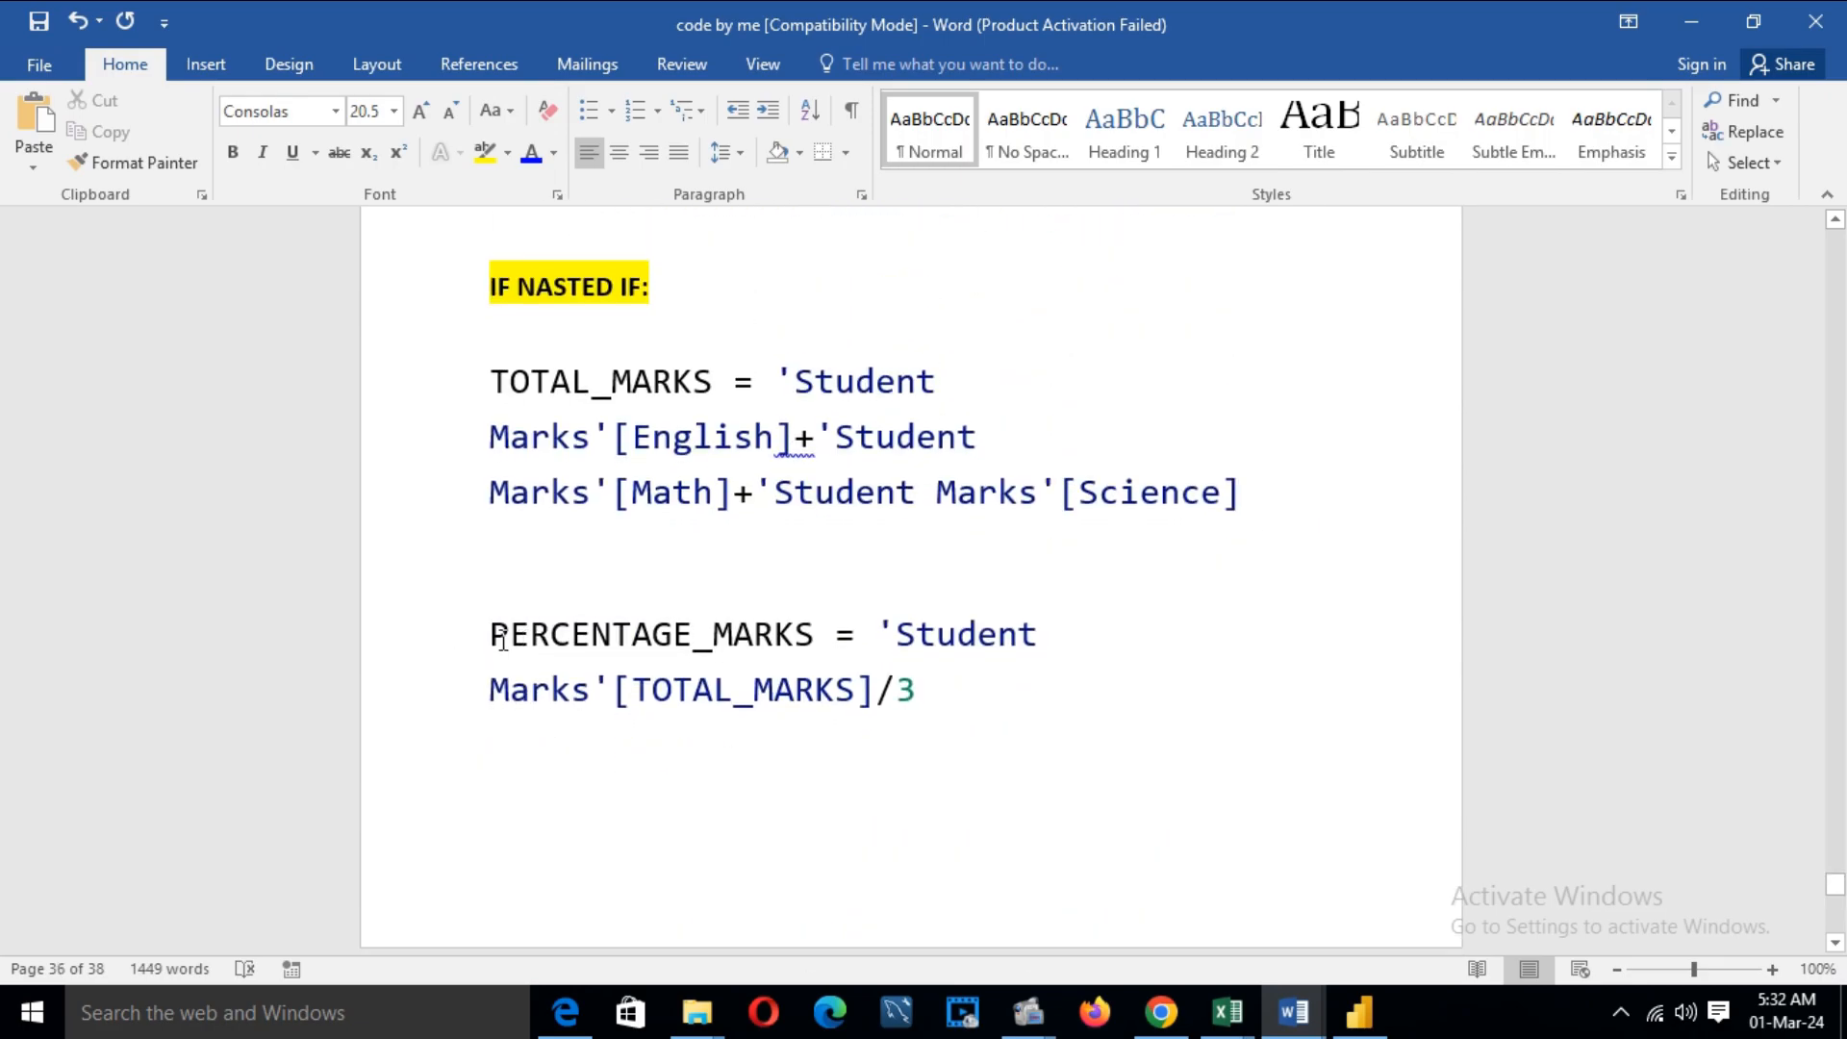
{"action": "left_click_drag", "start_coordinate": [484, 635], "coordinate": [946, 691]}
{"action": "key", "text": "ctrl+c"}
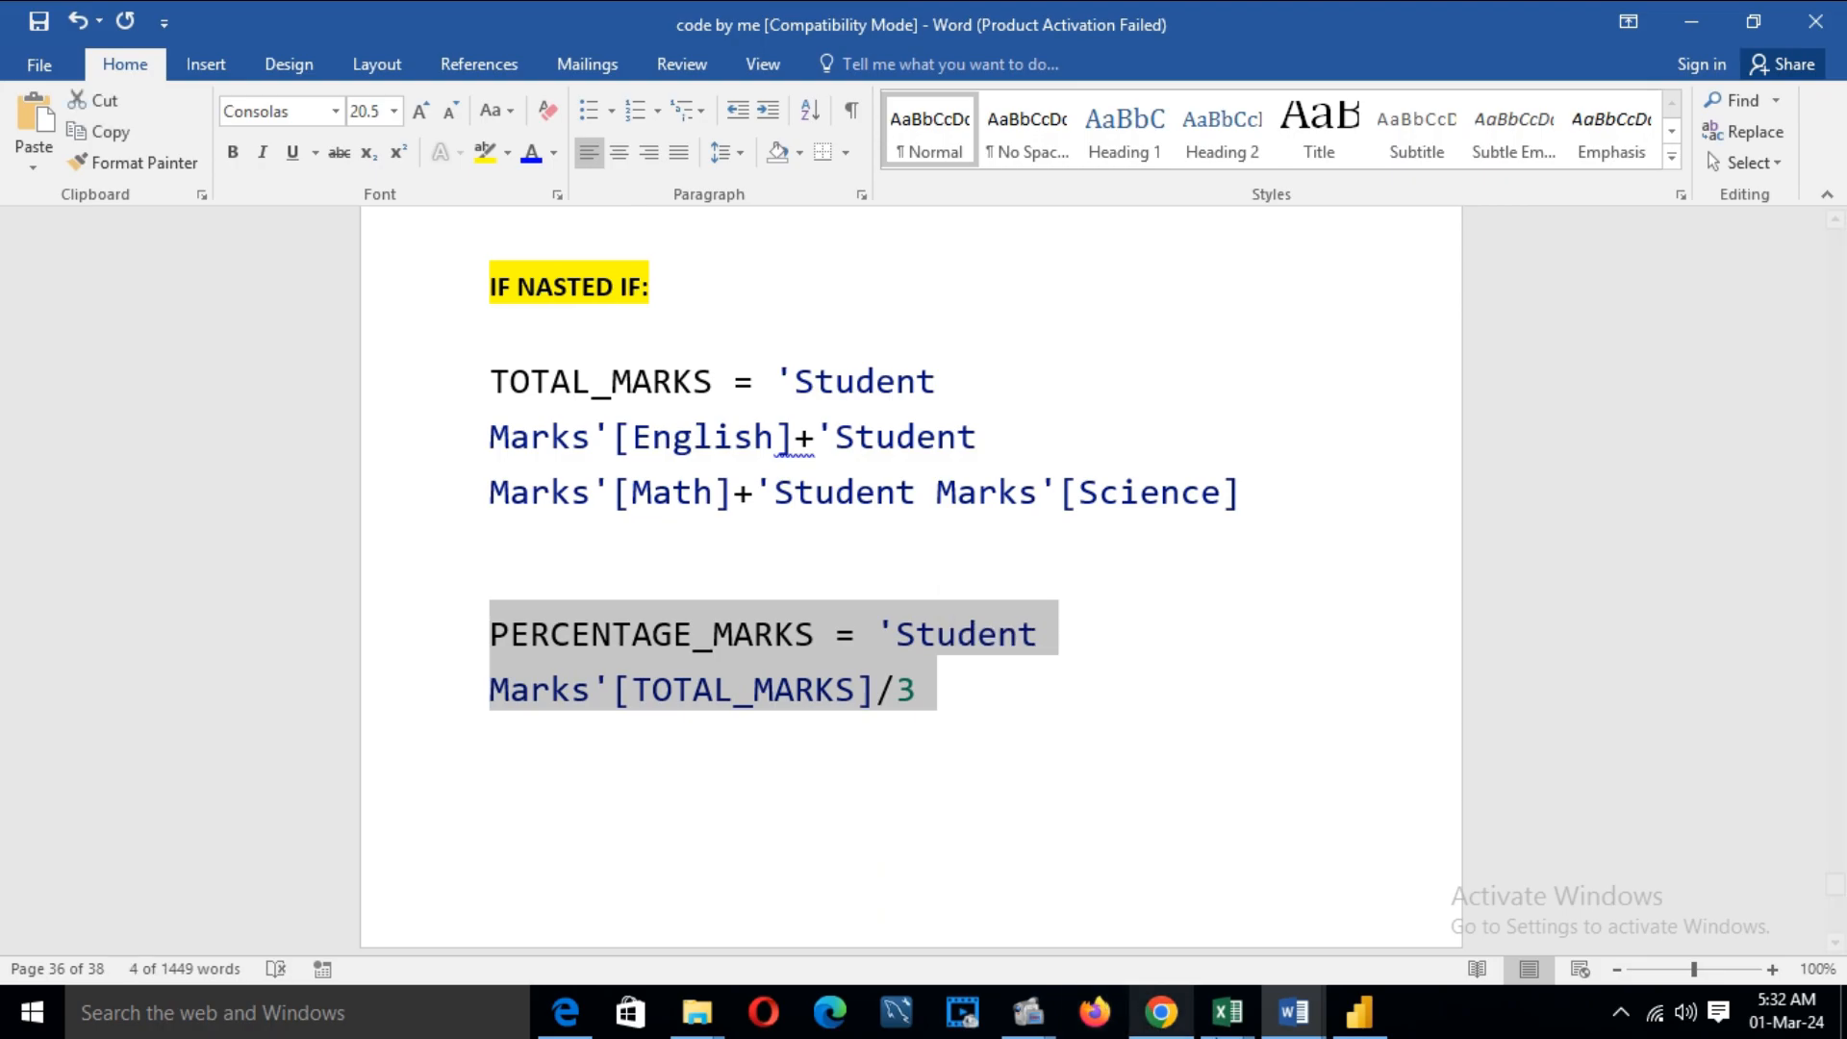
- Switch back to Power BI Desktop and define the new column with the copied formula PERCENTAGE_MARKS = 'Student Marks'[TOTAL_MARKS]/3
{"action": "left_click", "coordinate": [1360, 1012]}
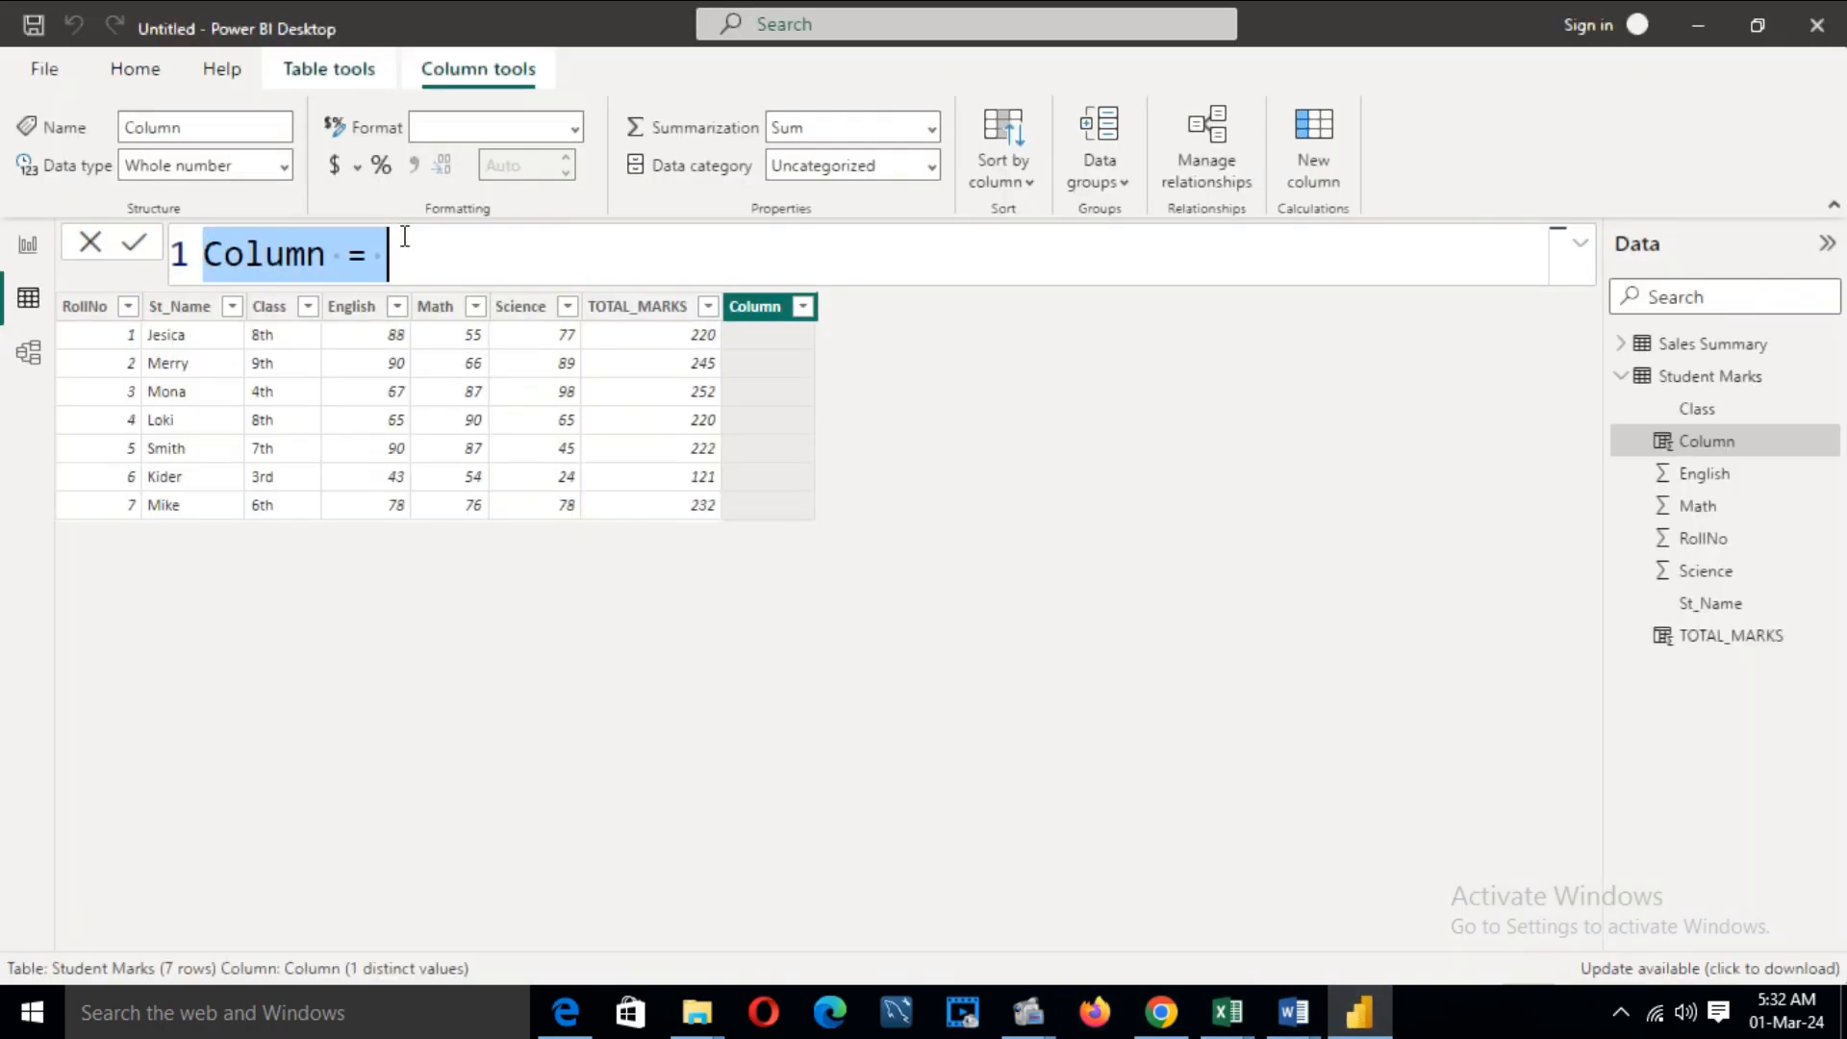
{"action": "key", "text": "ctrl+v"}
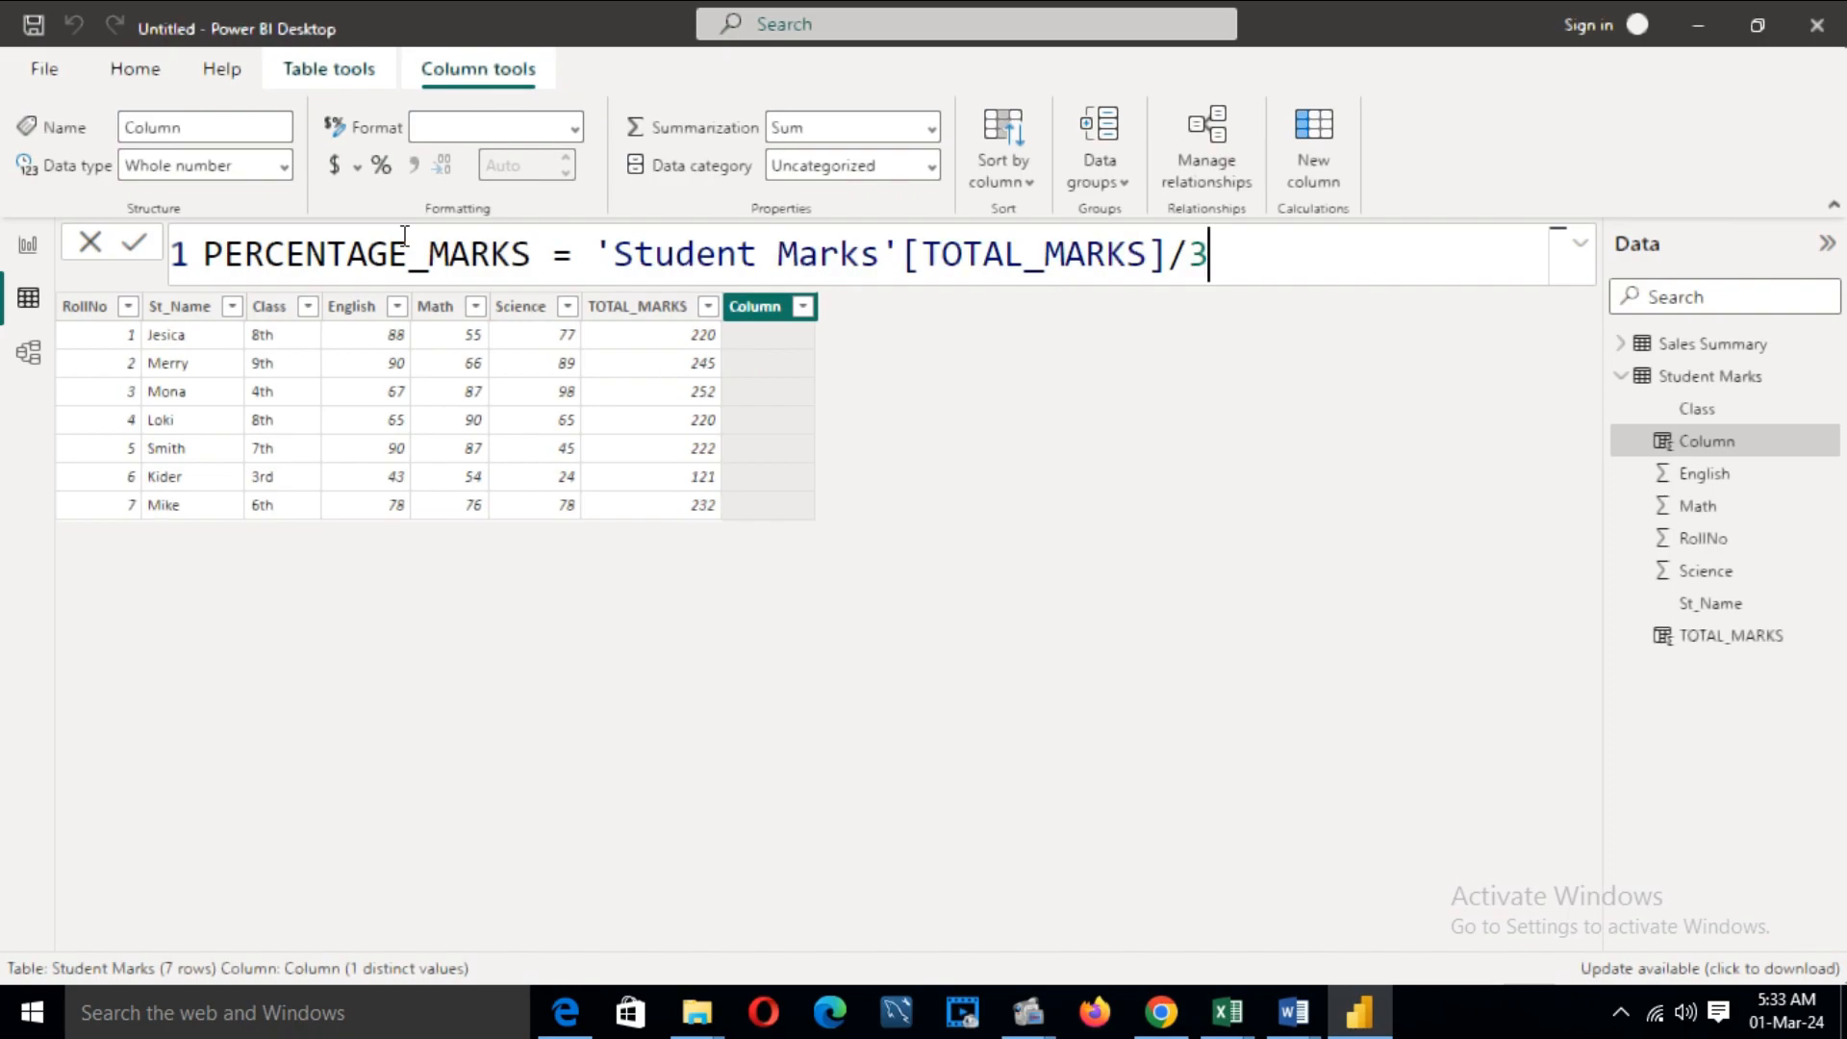
{"action": "left_click_drag", "start_coordinate": [204, 254], "coordinate": [1145, 253]}
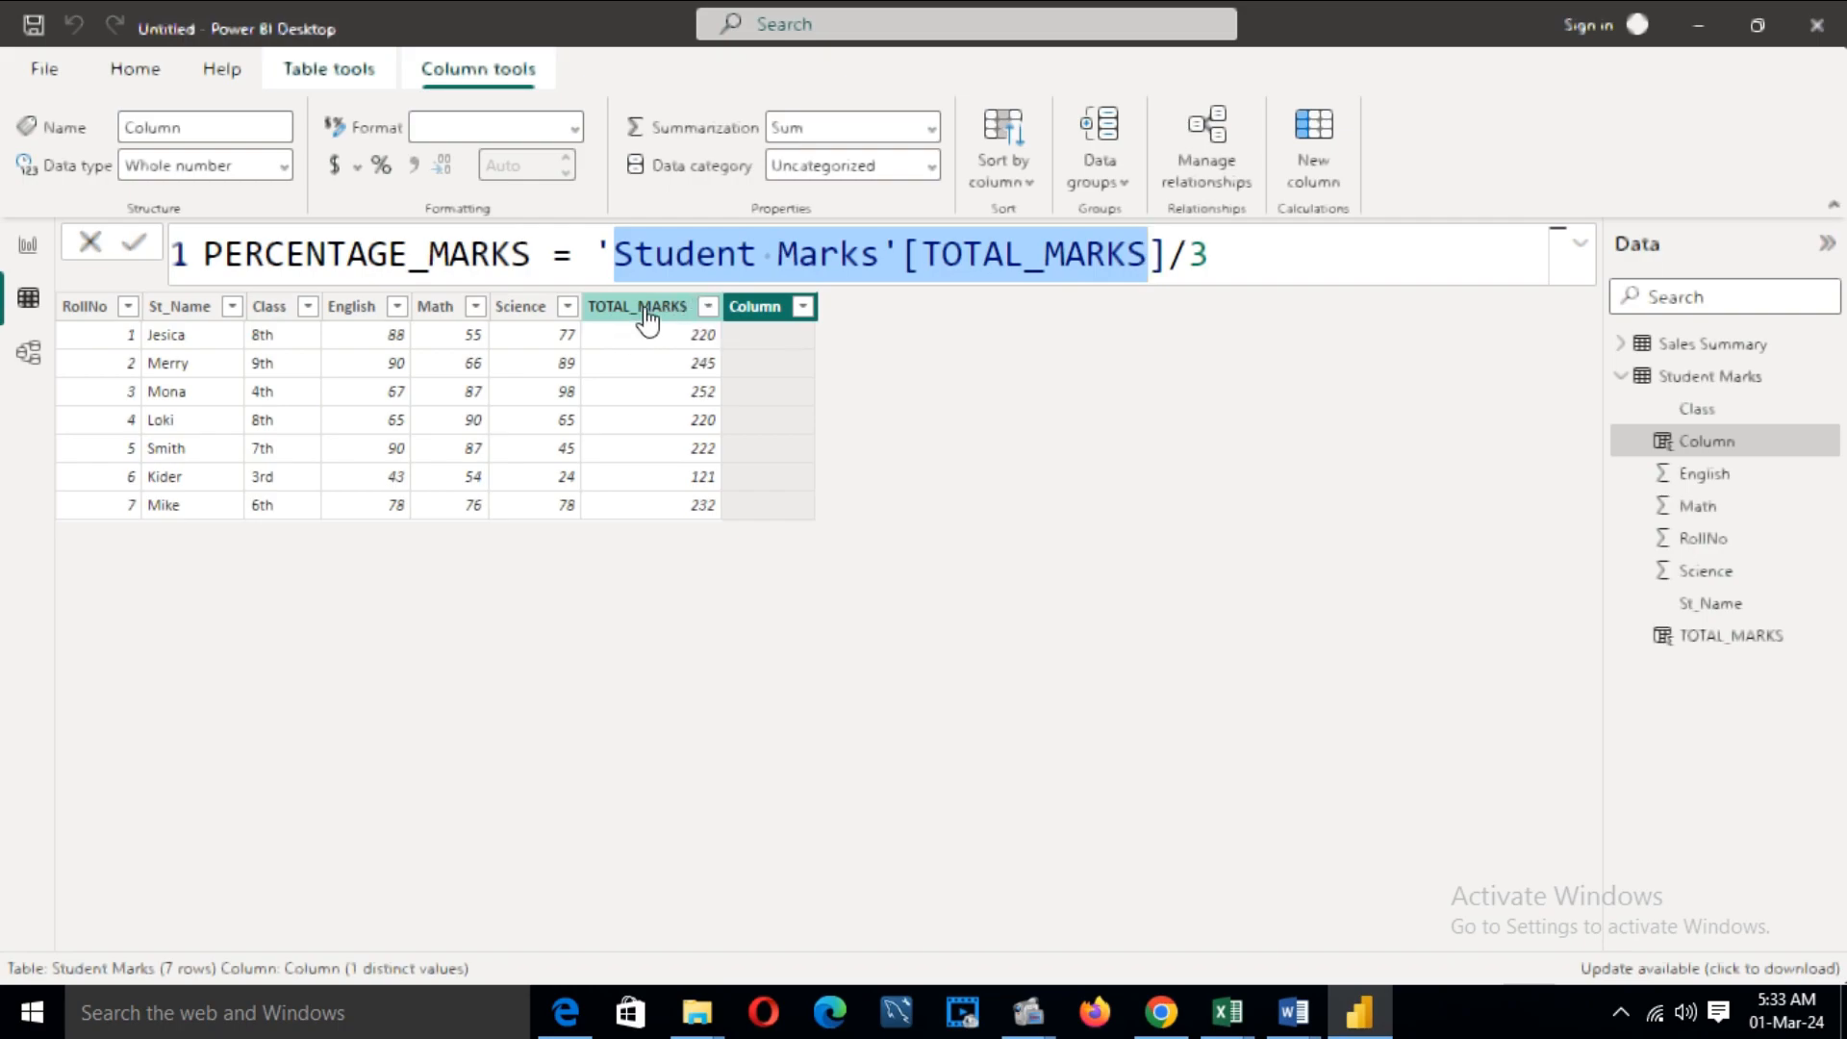
{"action": "left_click_drag", "start_coordinate": [1166, 254], "coordinate": [1213, 256]}
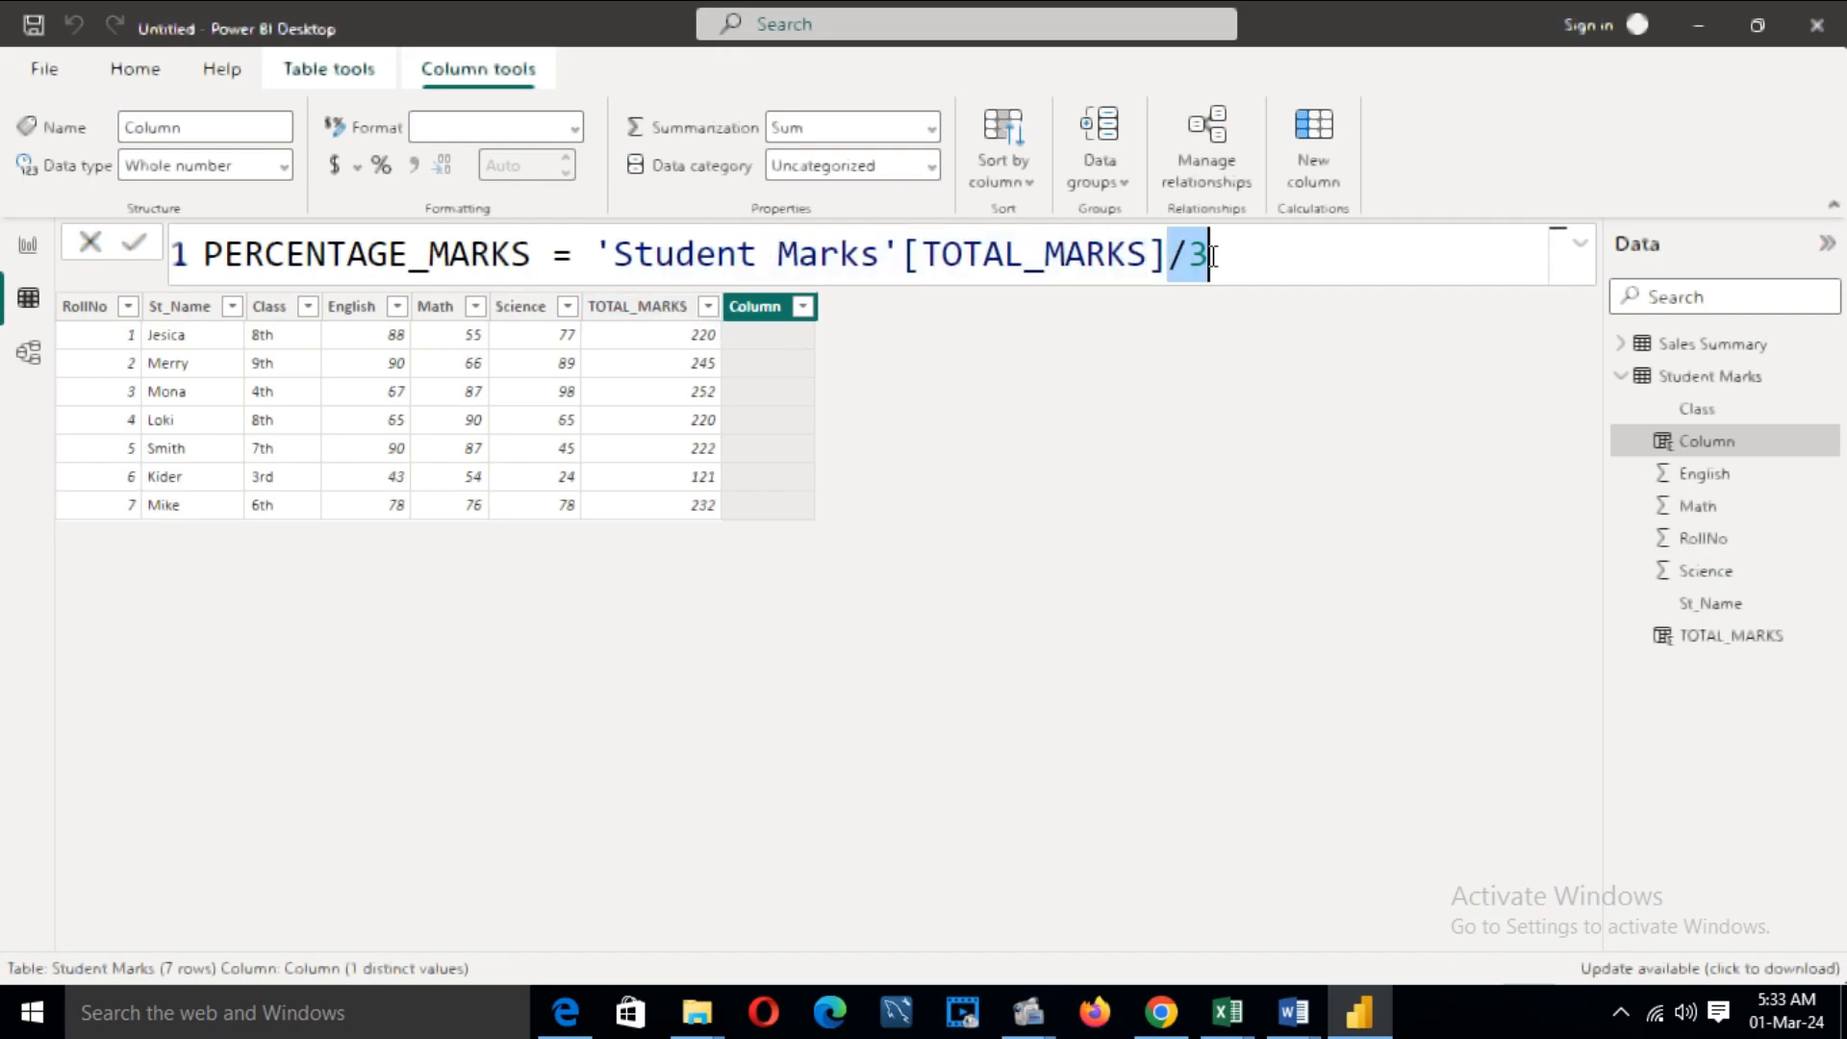
{"action": "left_click", "coordinate": [1241, 254]}
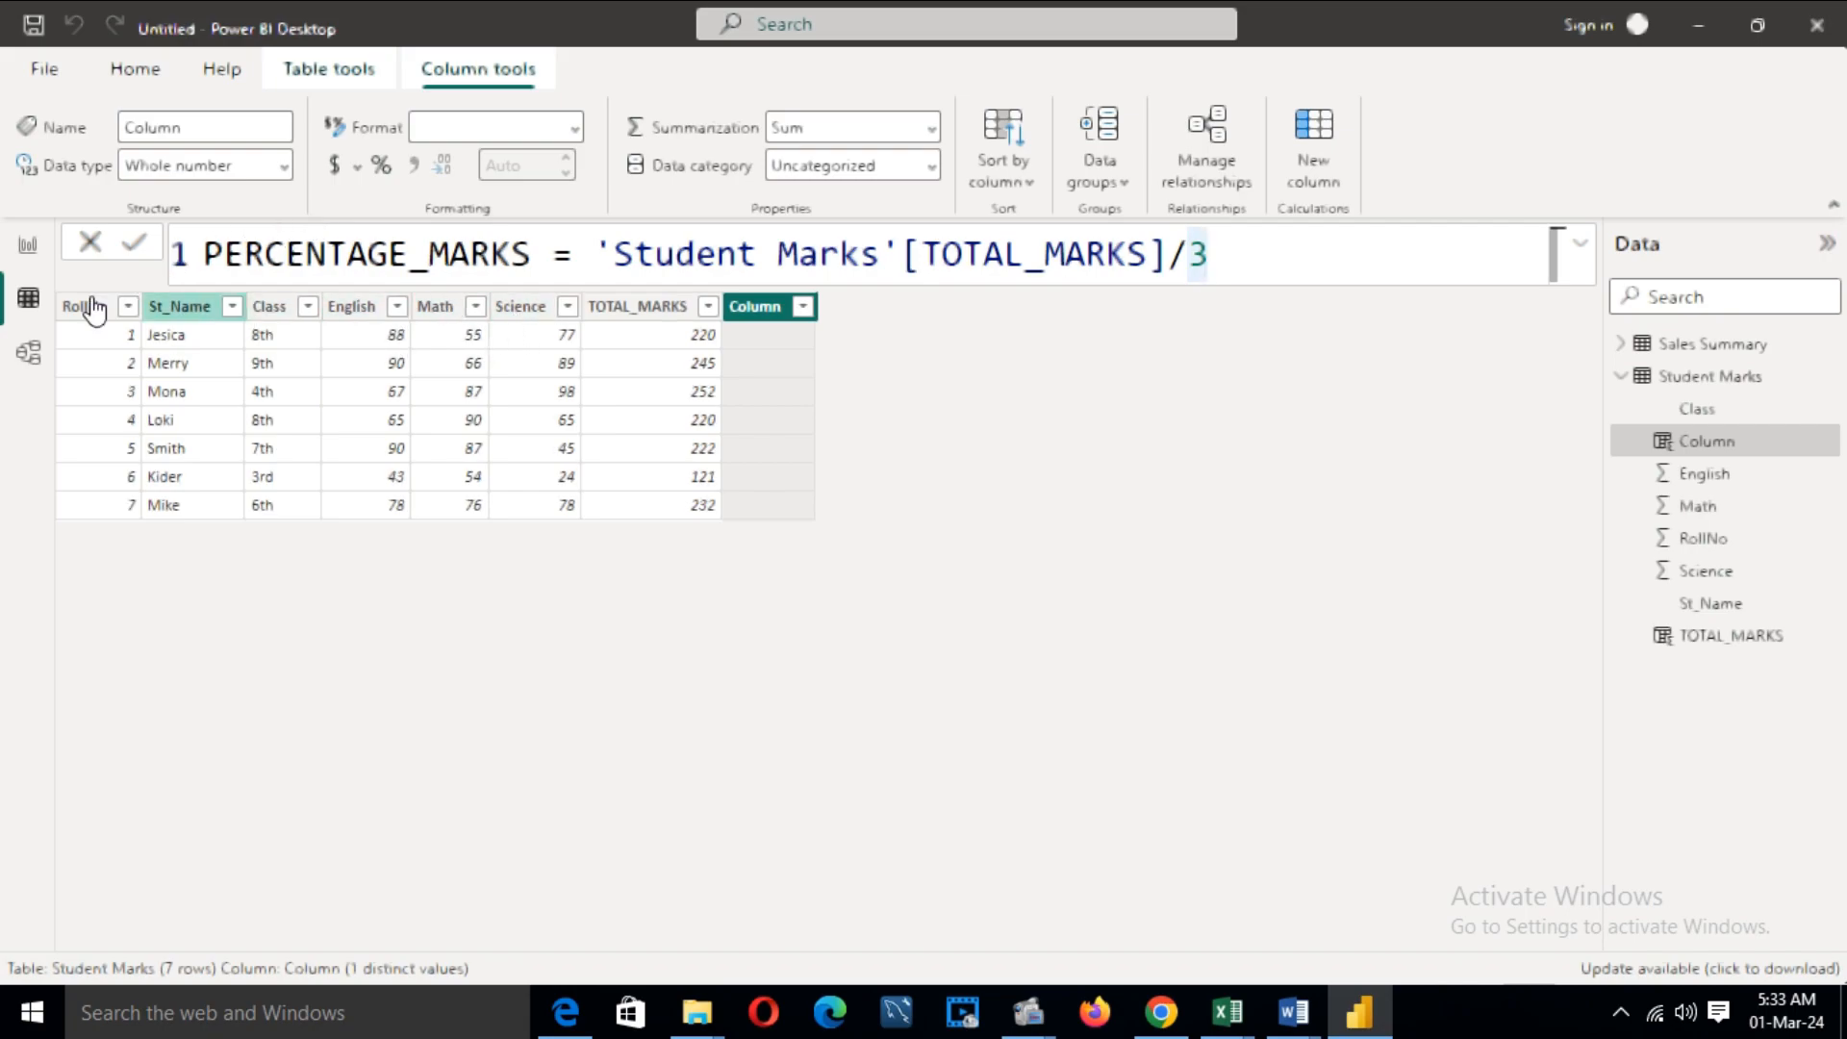
{"action": "left_click", "coordinate": [135, 252]}
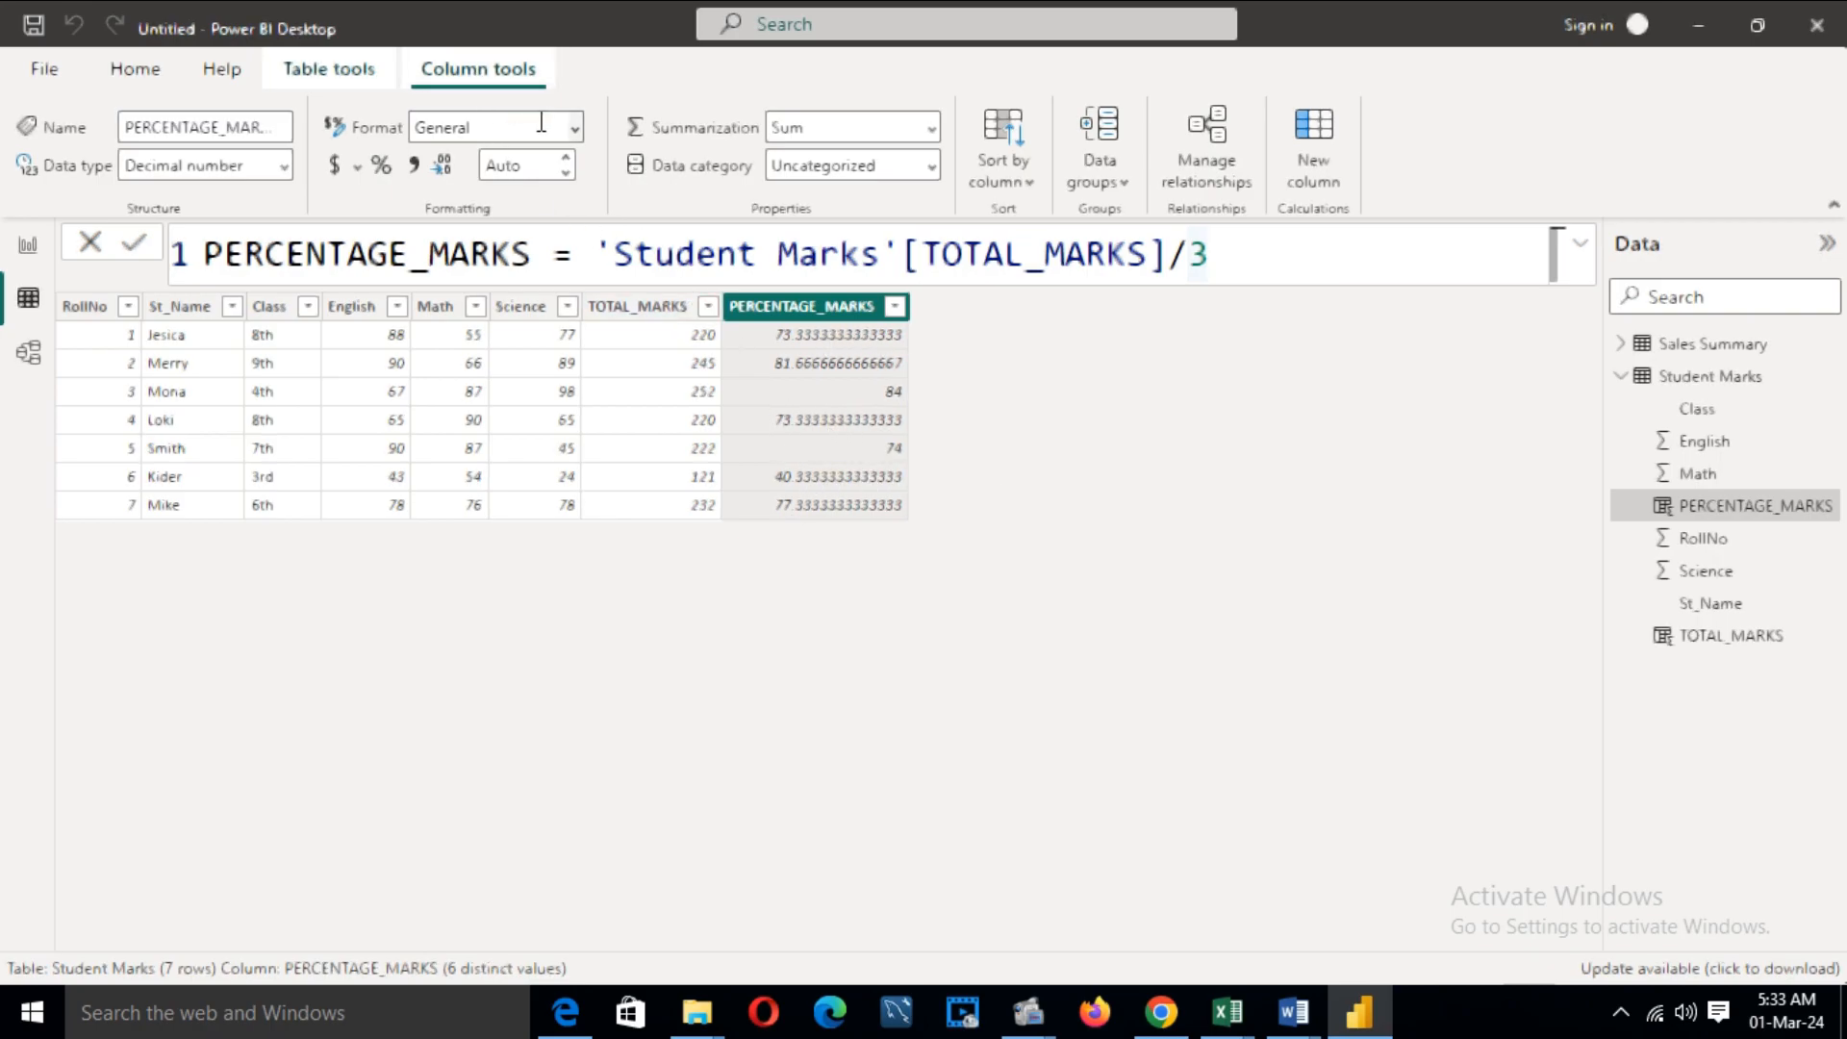
- Format the PERCENTAGE_MARKS column as Decimal number and compare its formula with that of TOTAL_MARKS
{"action": "left_click", "coordinate": [575, 127]}
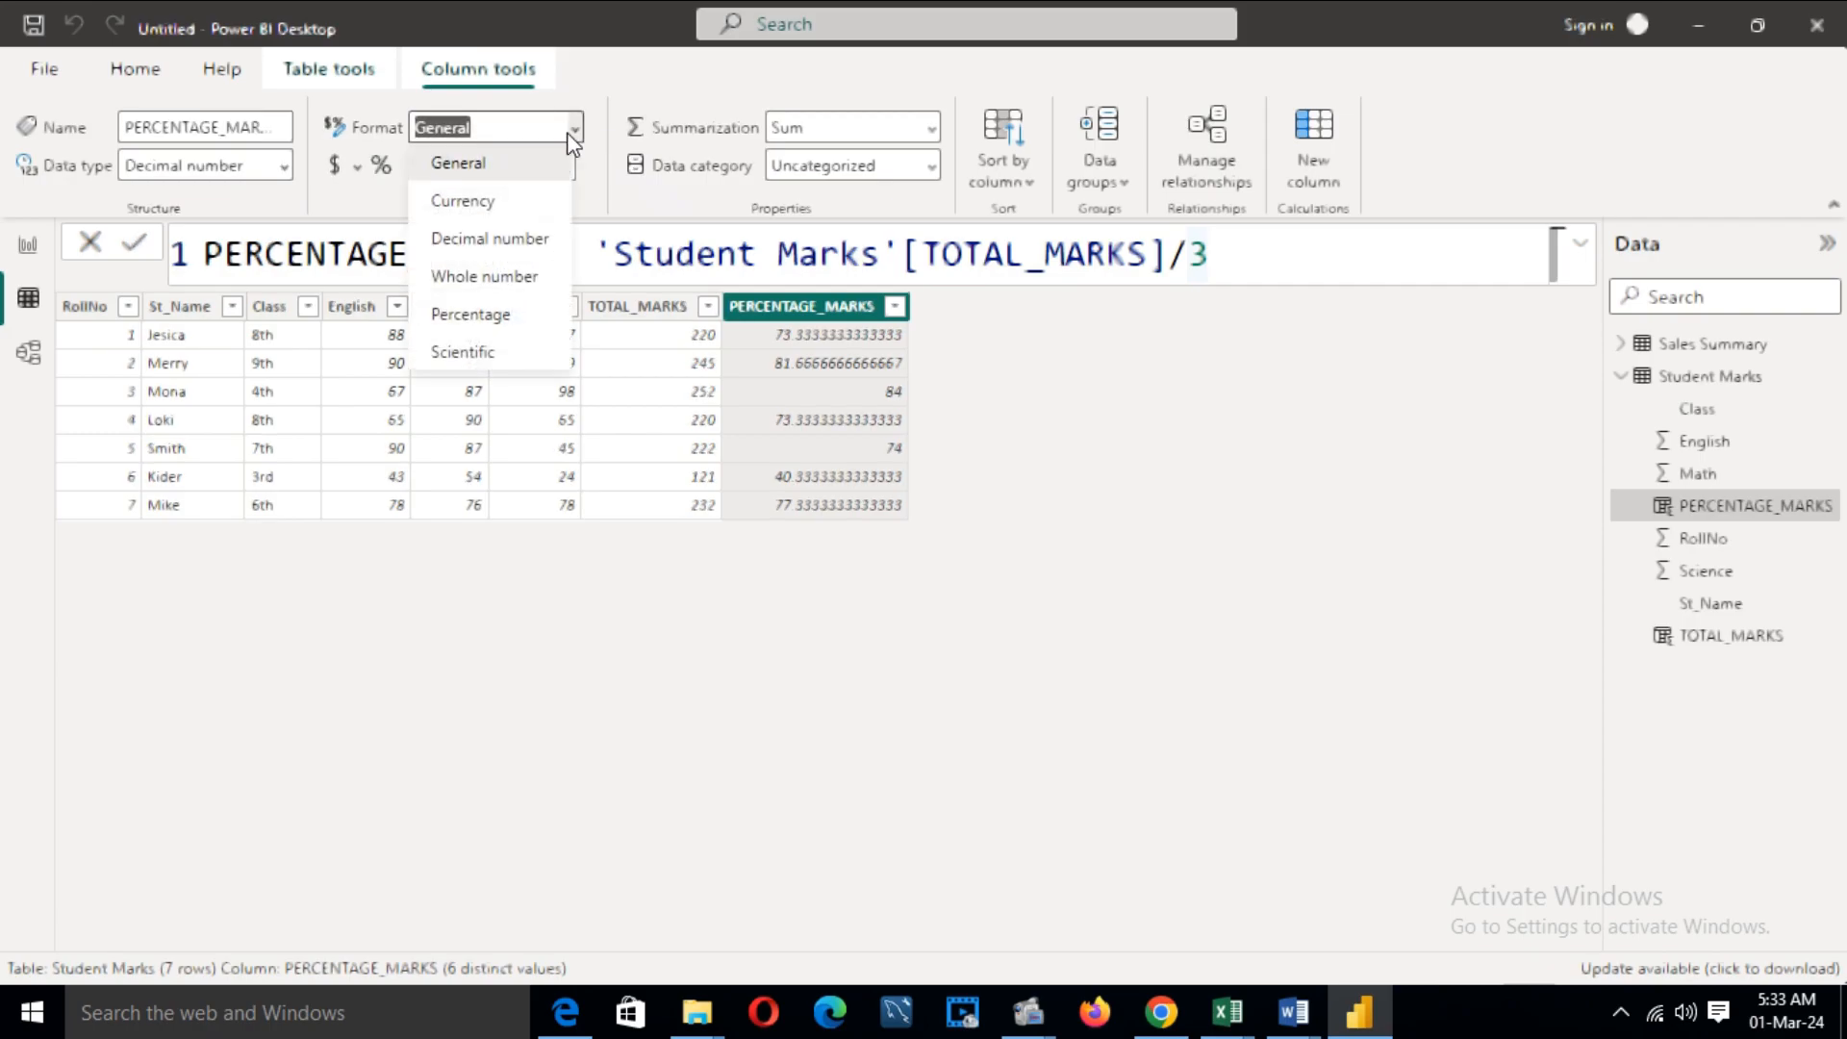
{"action": "left_click", "coordinate": [491, 245]}
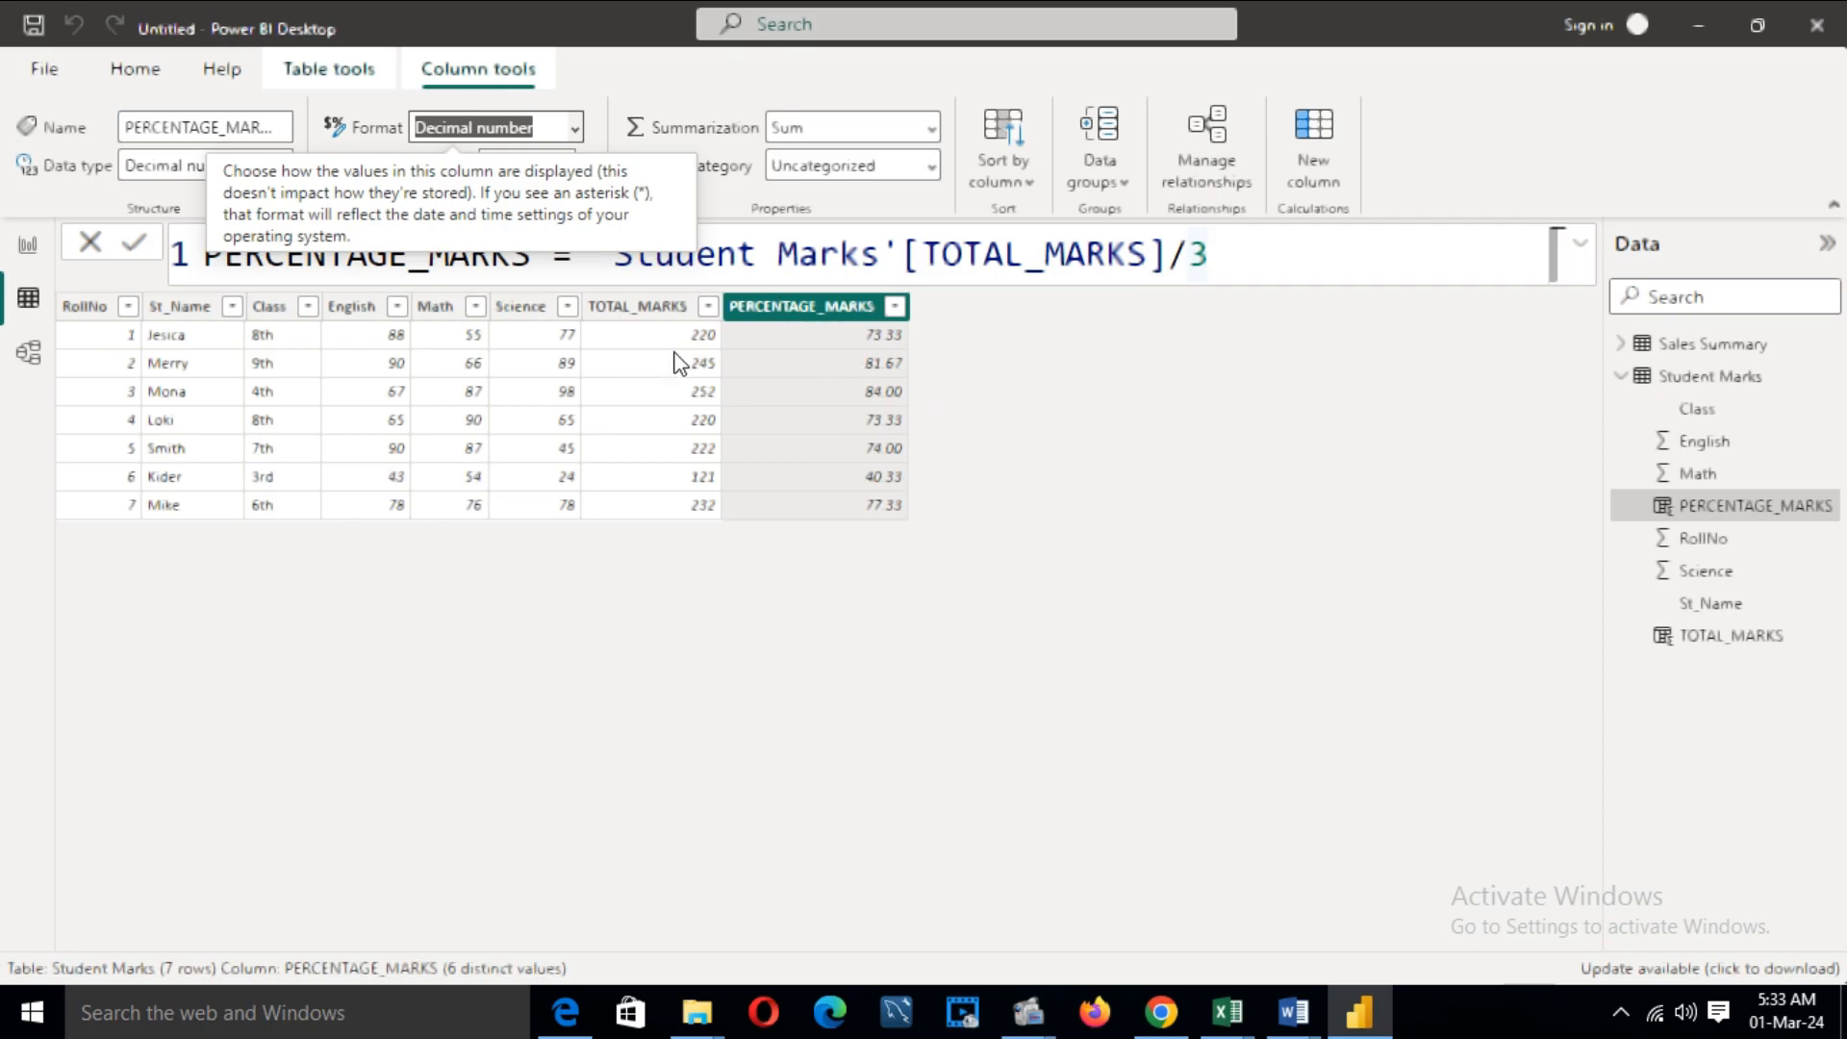
{"action": "left_click", "coordinate": [657, 313]}
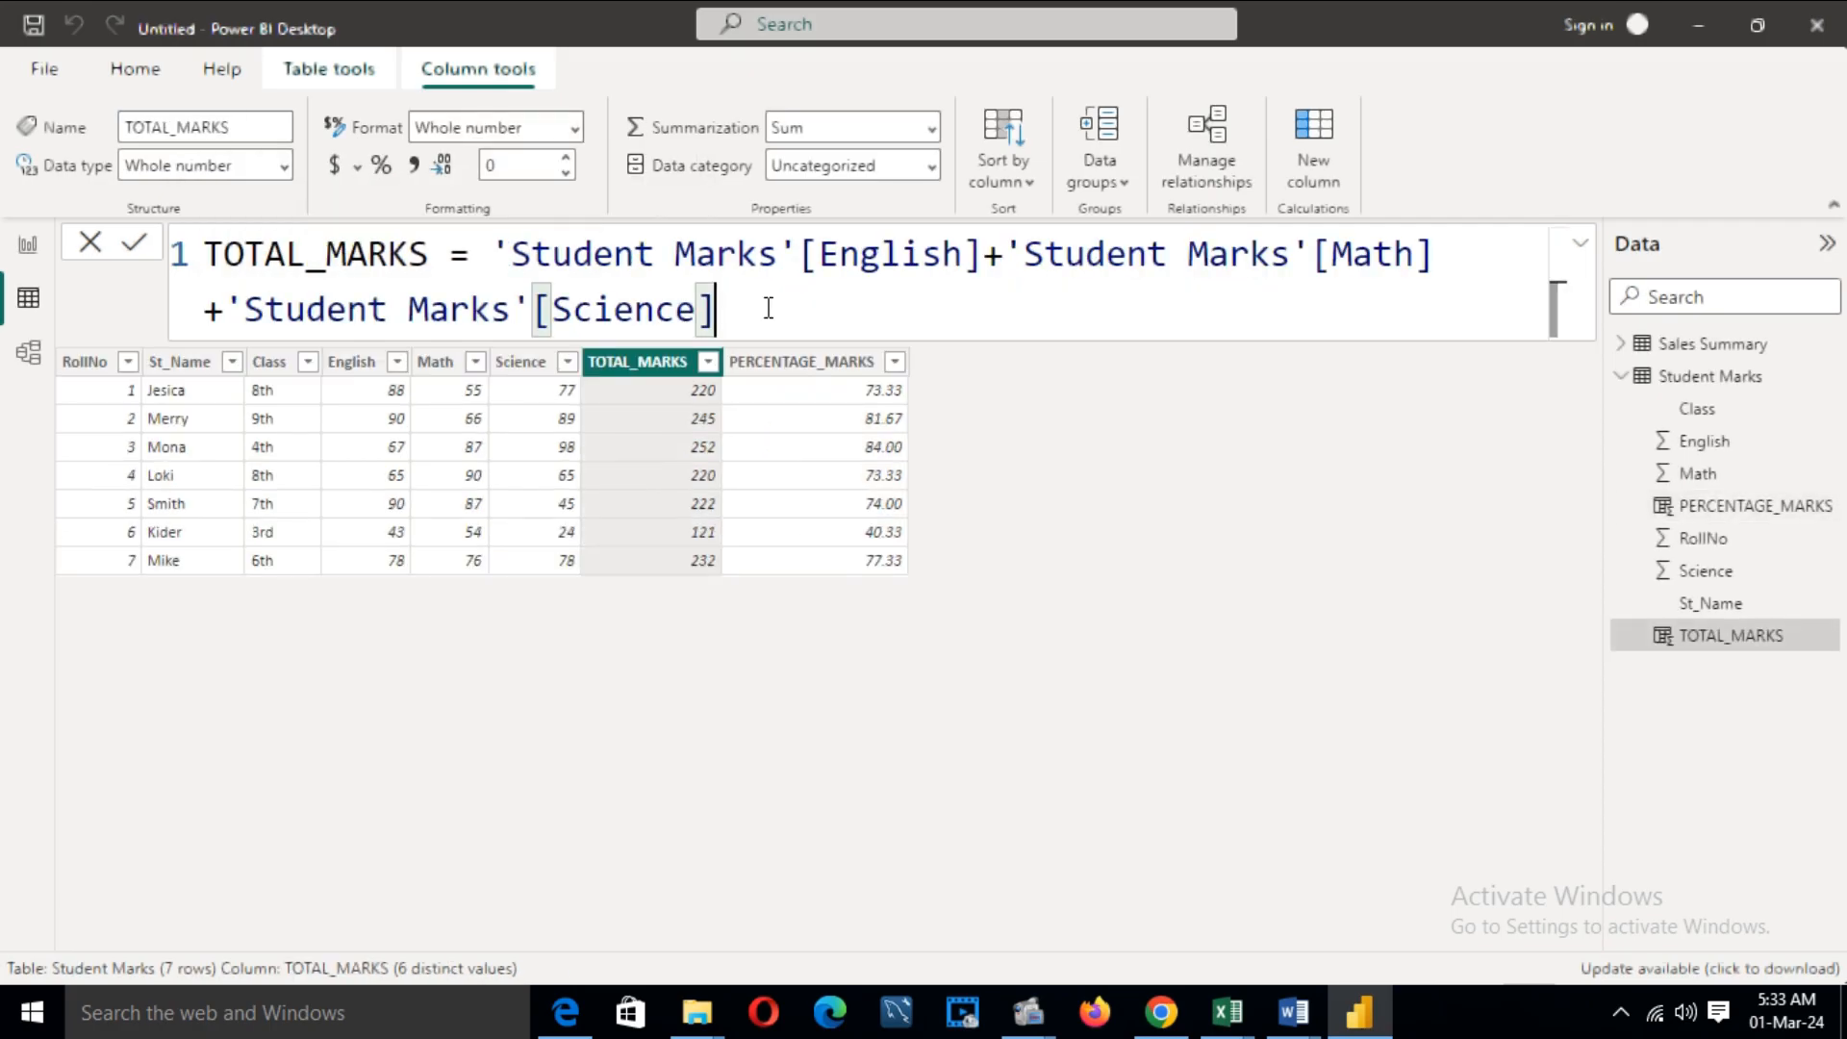
{"action": "left_click", "coordinate": [850, 370]}
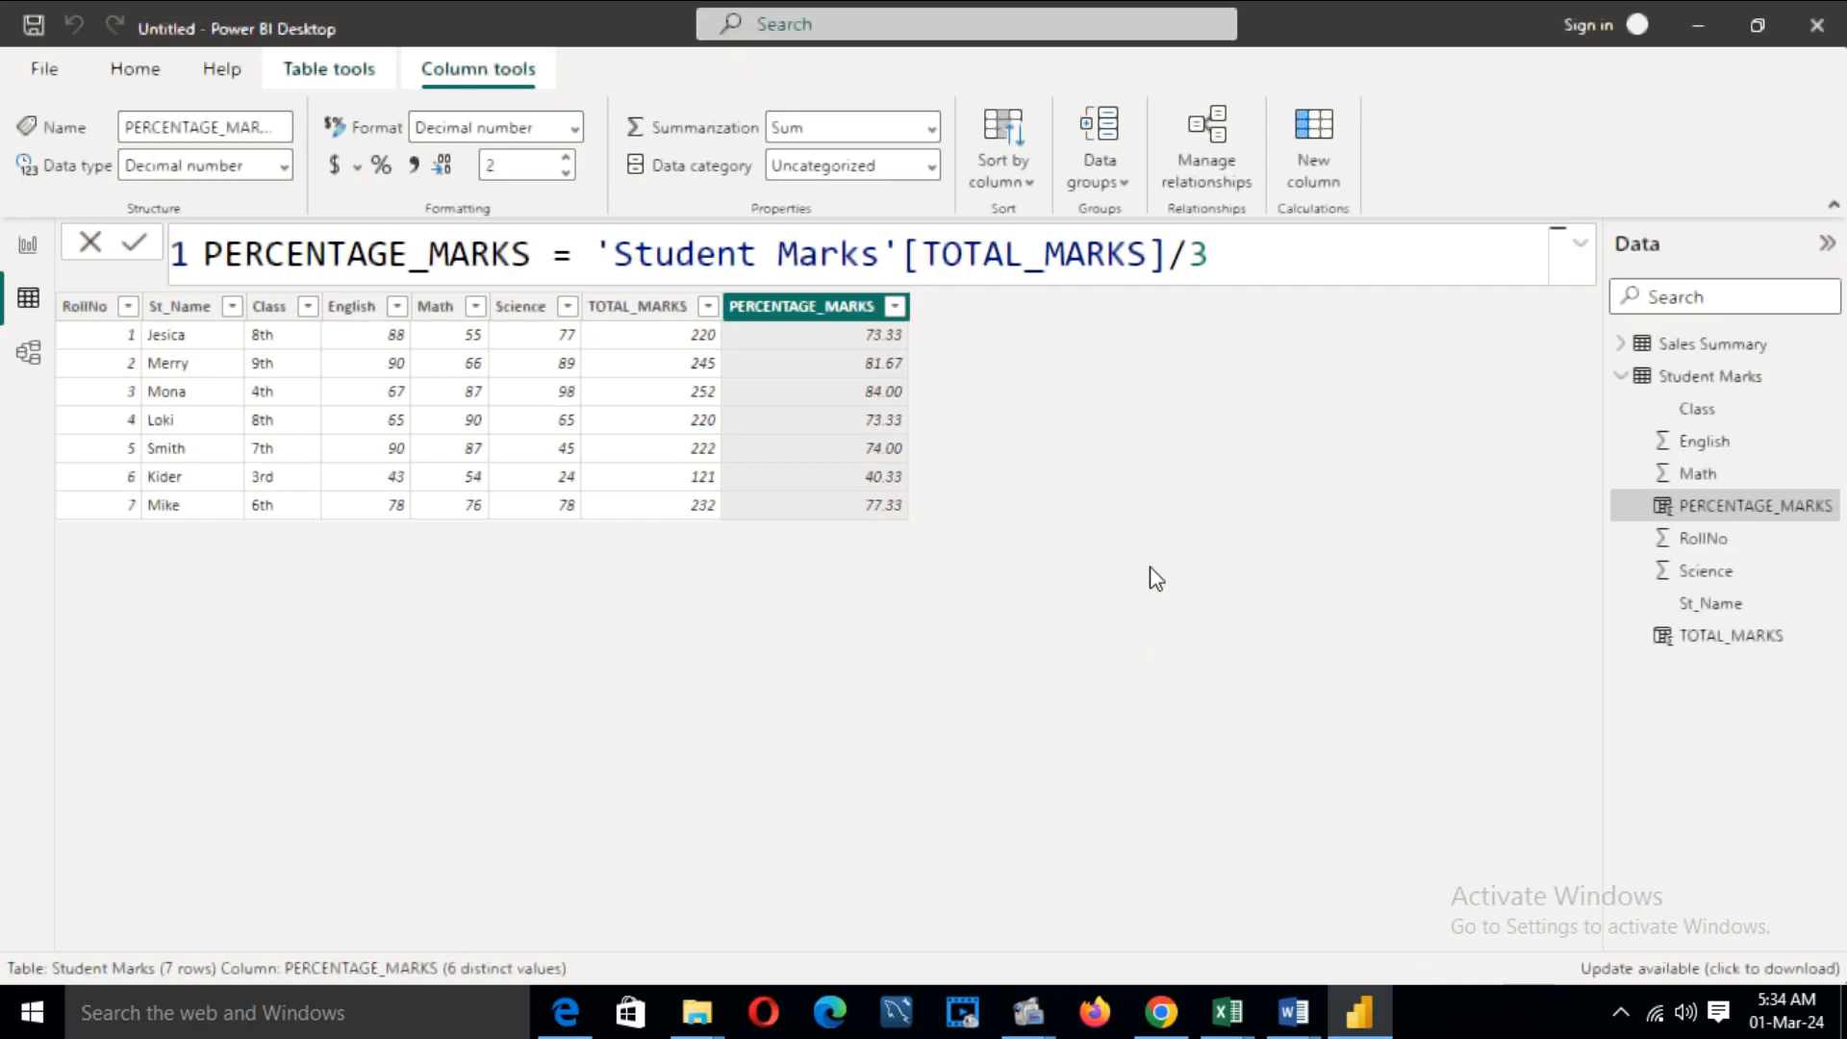
- Add the calculated column GRADE_1 = IF('Student Marks'[PERCENTAGE_MARKS]>80,"A","B") to the Student Marks table
{"action": "left_click", "coordinate": [1701, 378]}
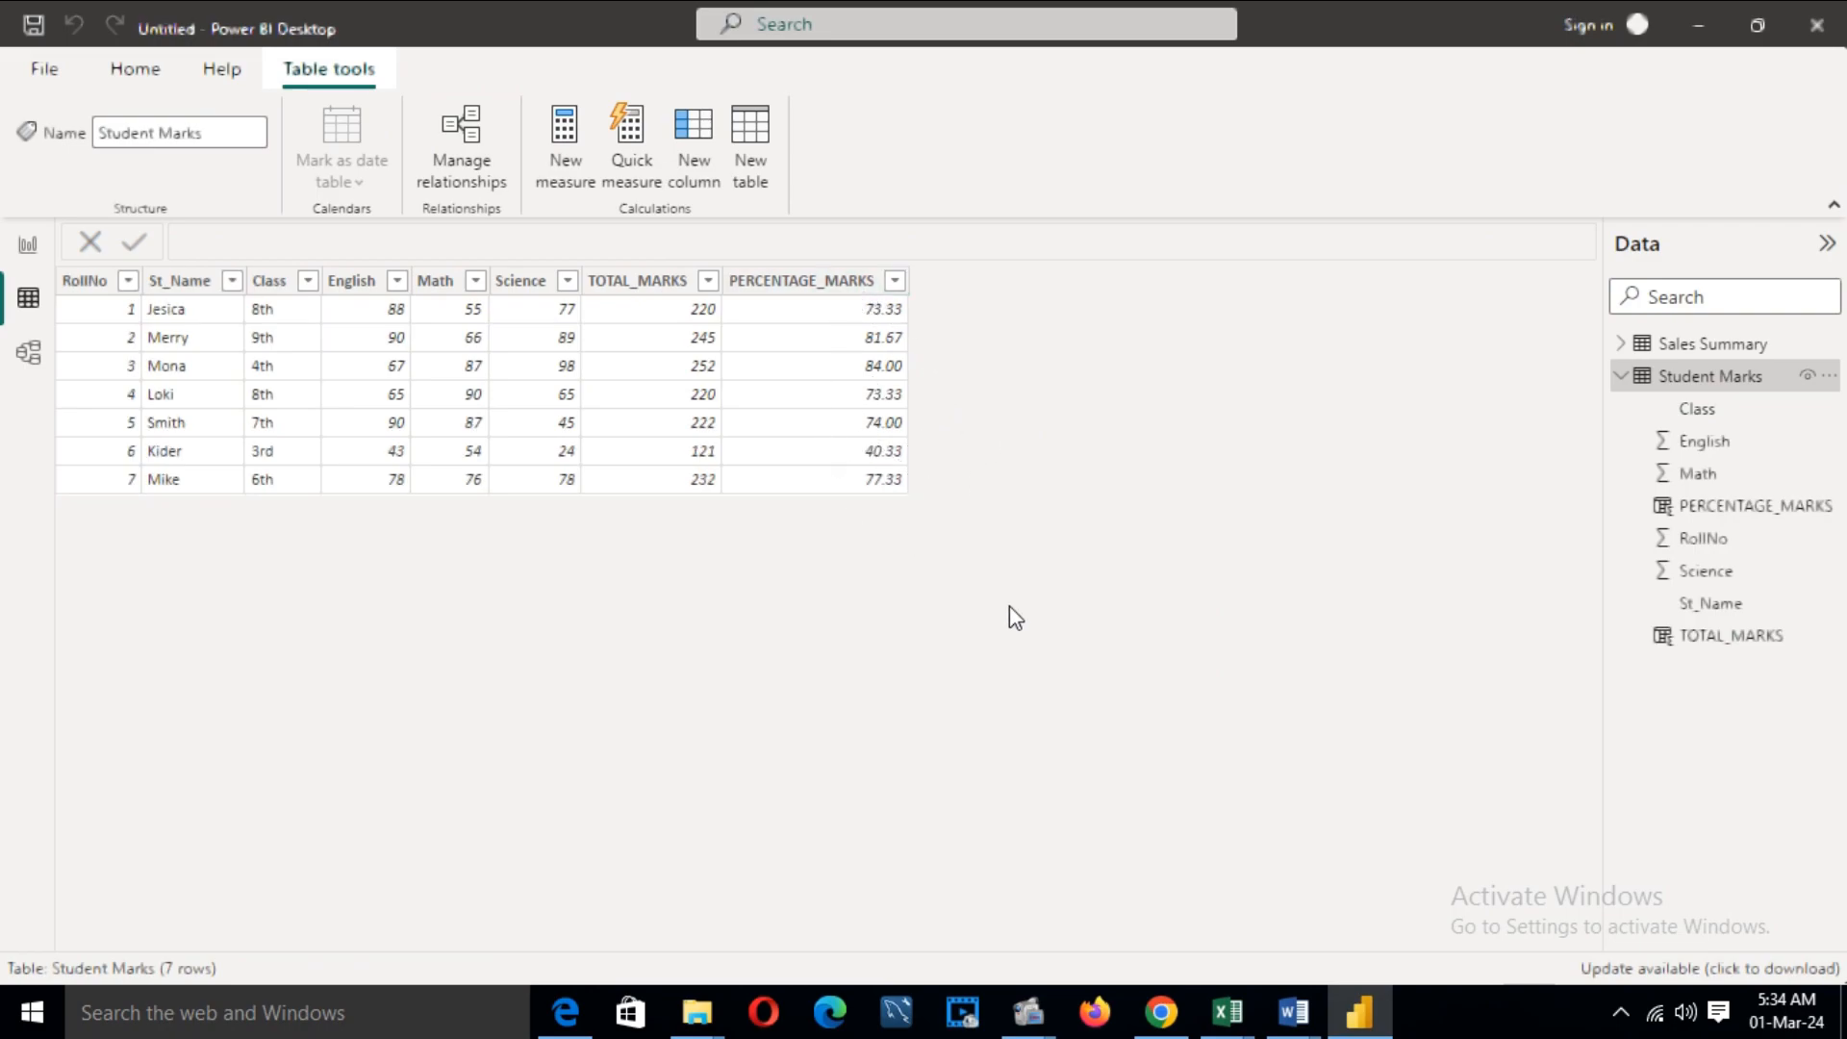
{"action": "right_click", "coordinate": [1680, 389]}
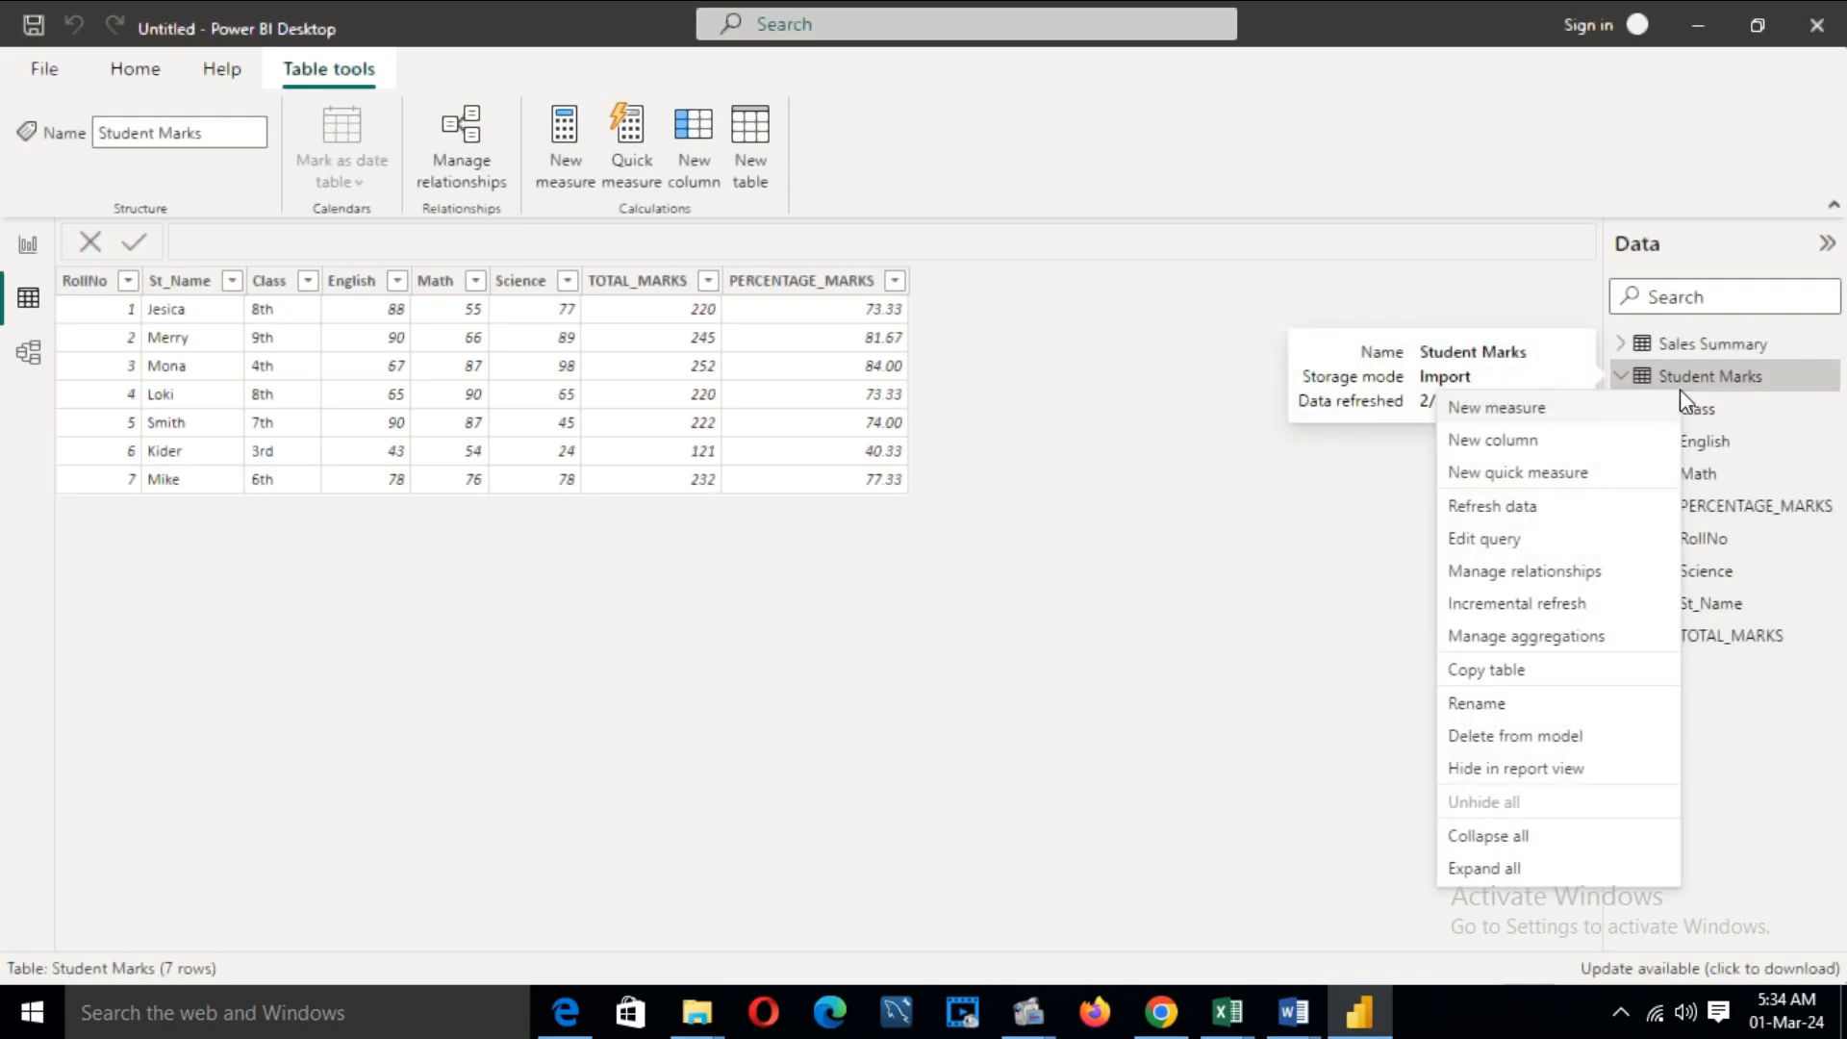
{"action": "left_click", "coordinate": [1526, 438]}
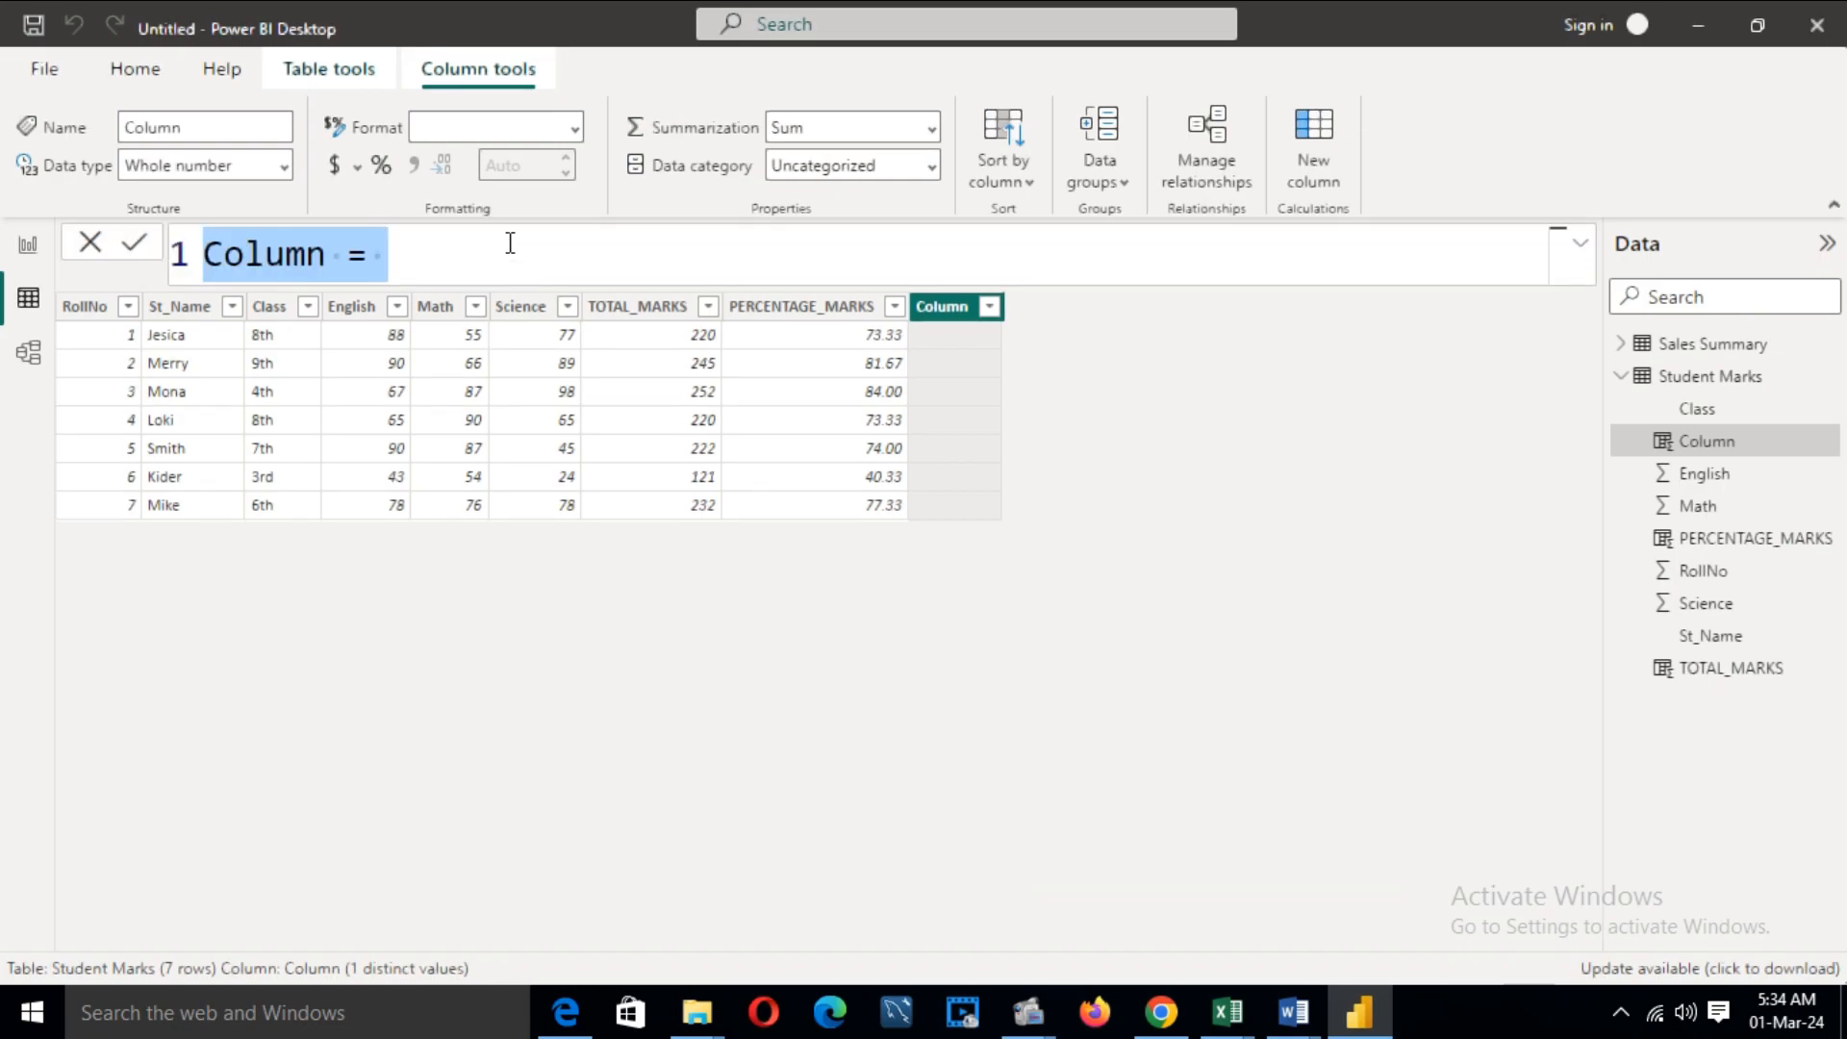
{"action": "type", "text": "GRADE_1 = IF('Student Marks'[PERCENTAGE_MARKS]>80,\"A\",\"B\")"}
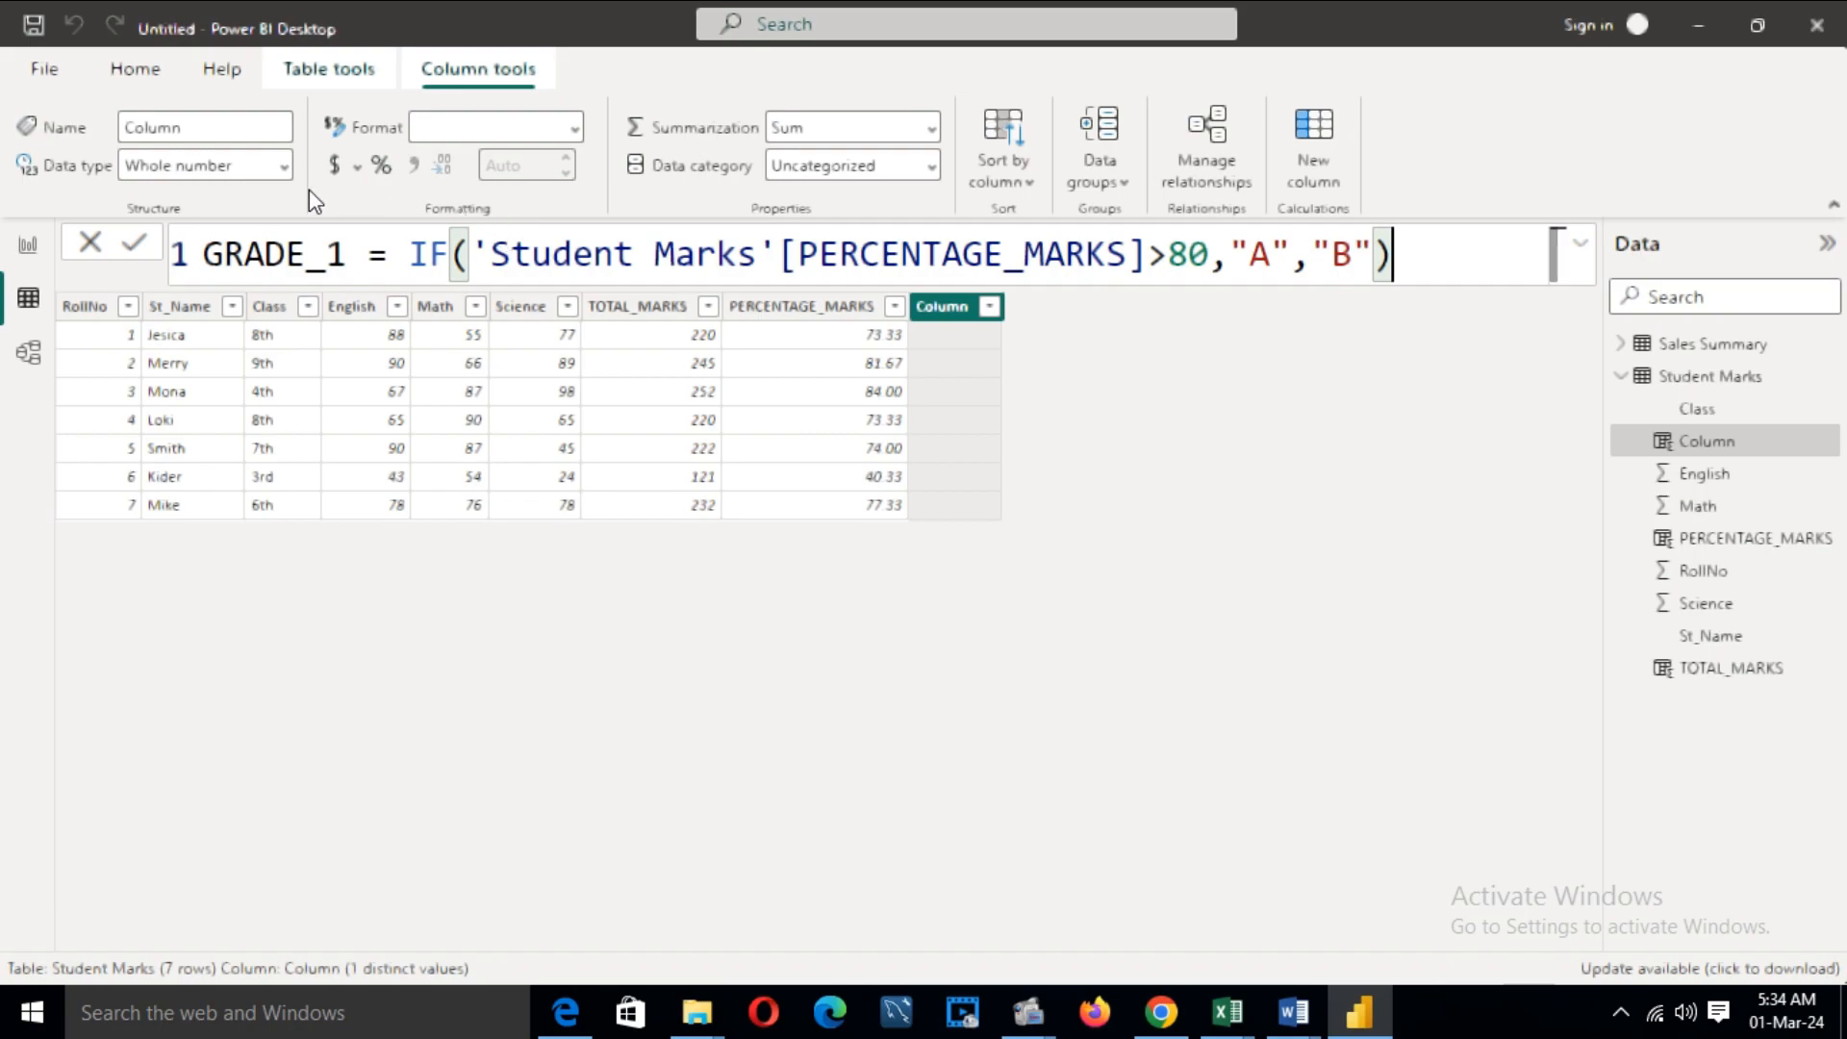
{"action": "left_click_drag", "start_coordinate": [204, 252], "coordinate": [454, 255]}
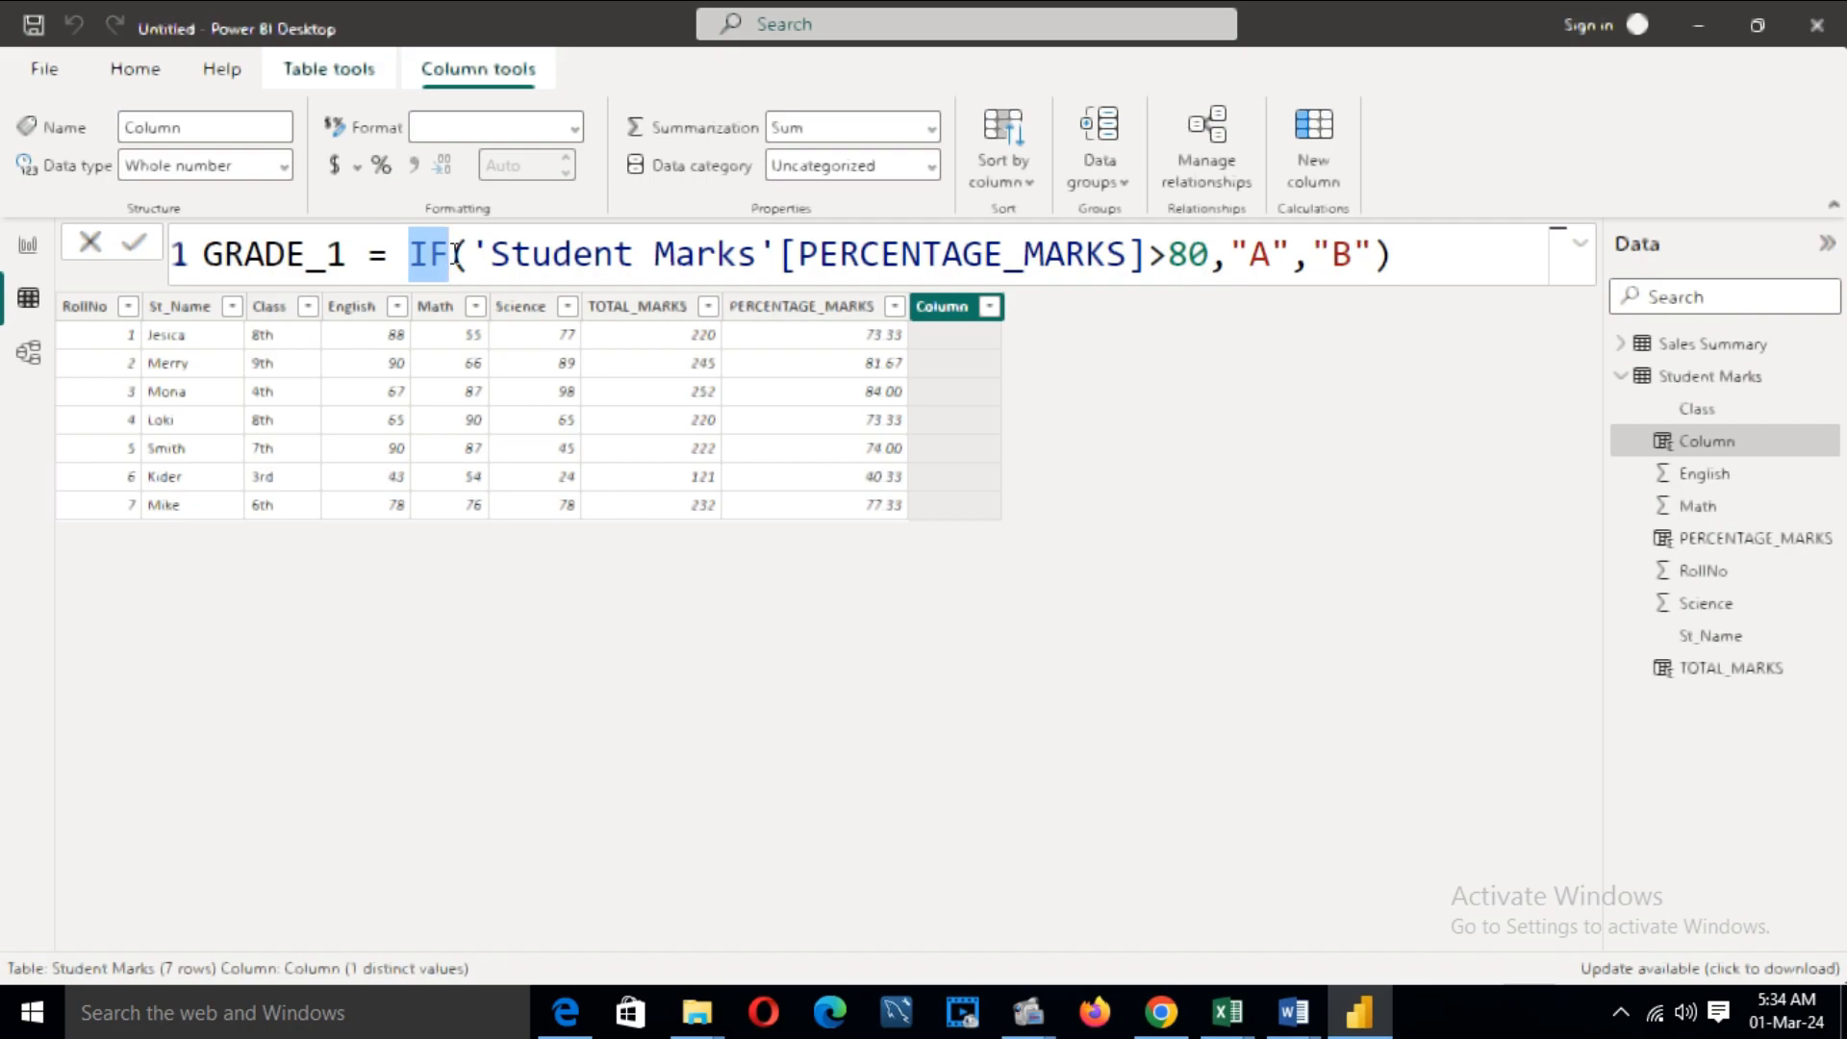
{"action": "left_click_drag", "start_coordinate": [495, 256], "coordinate": [1126, 260]}
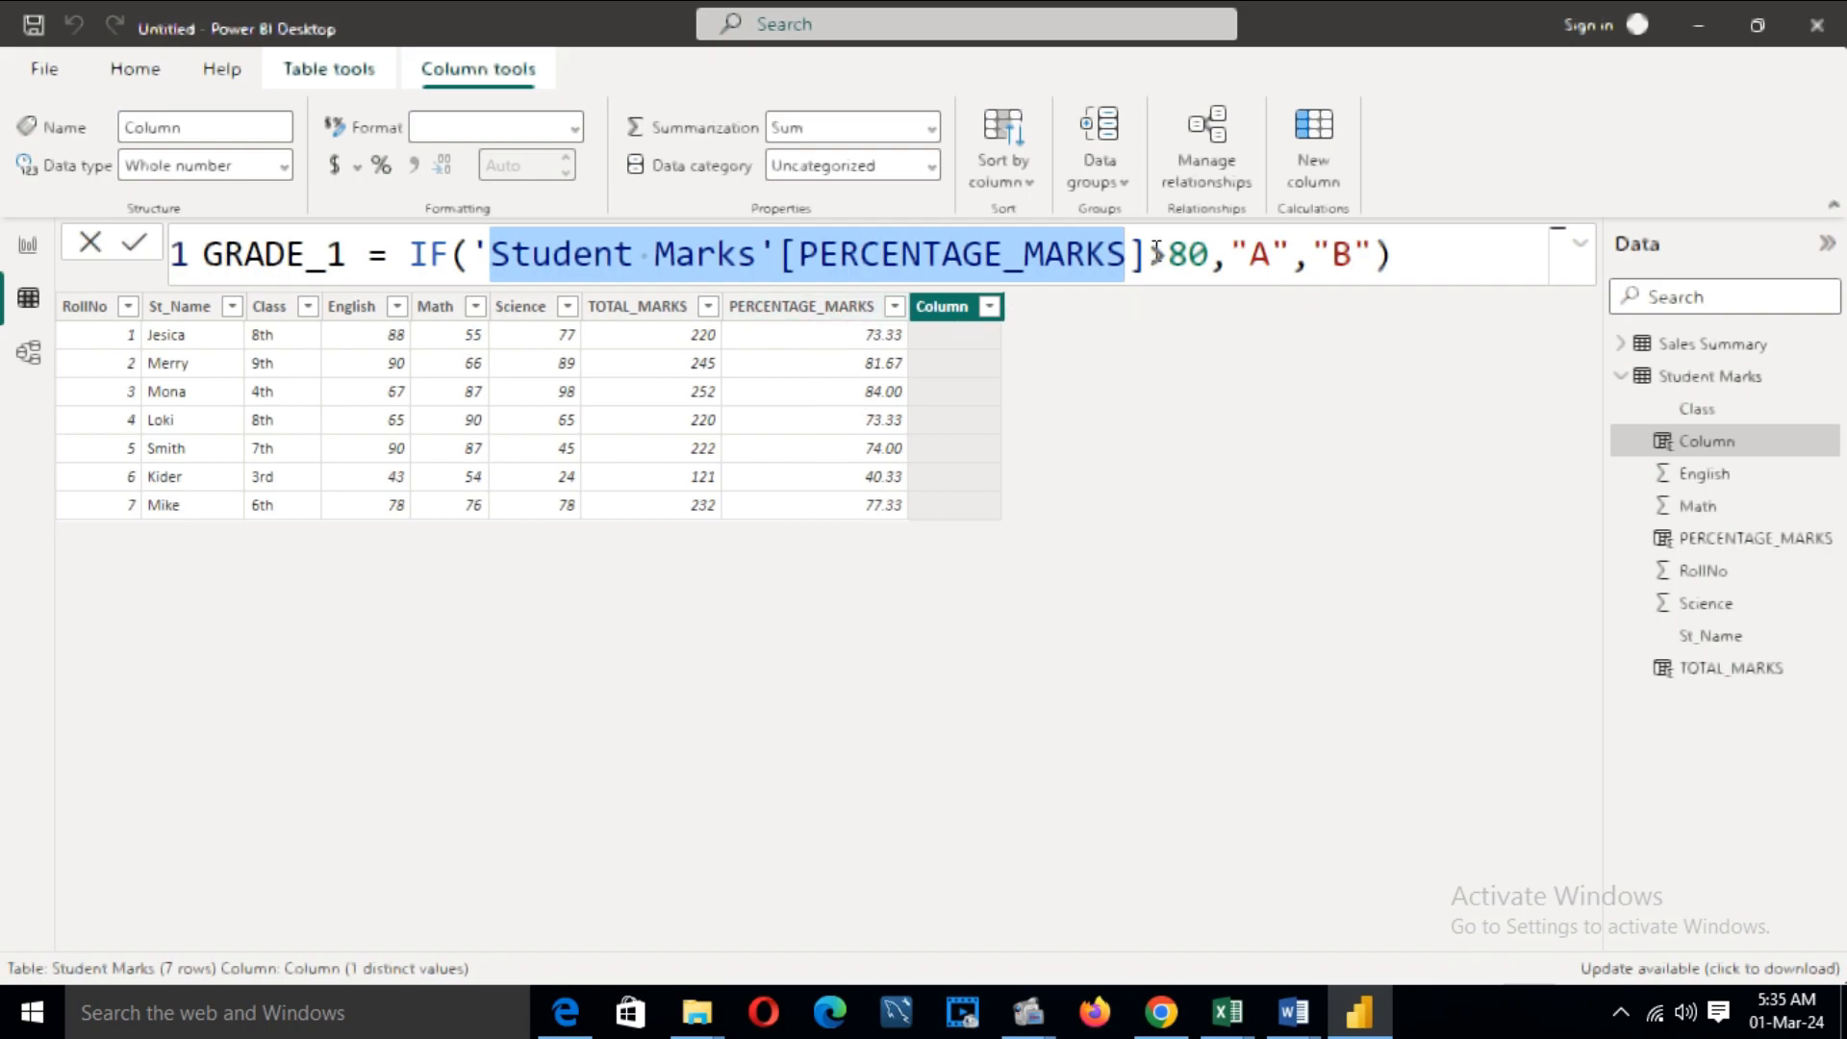
{"action": "left_click_drag", "start_coordinate": [1151, 253], "coordinate": [1165, 253]}
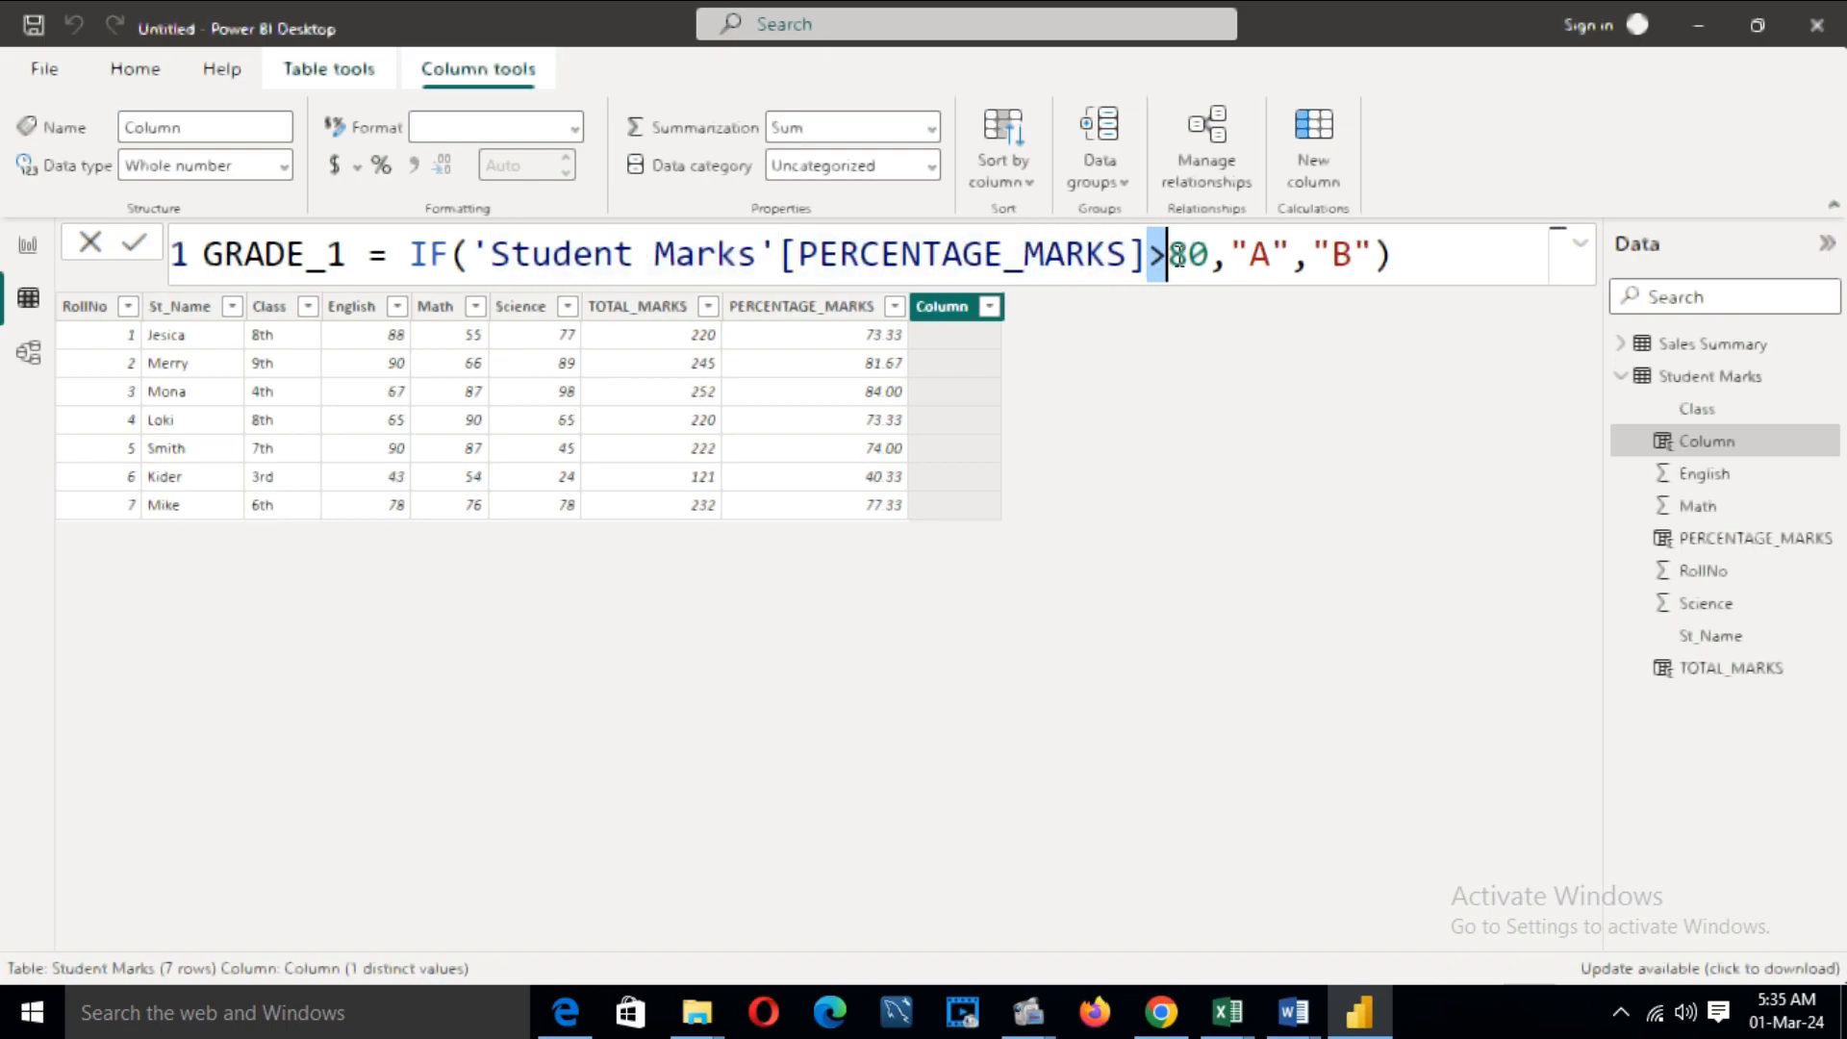
{"action": "left_click_drag", "start_coordinate": [1249, 255], "coordinate": [1270, 255]}
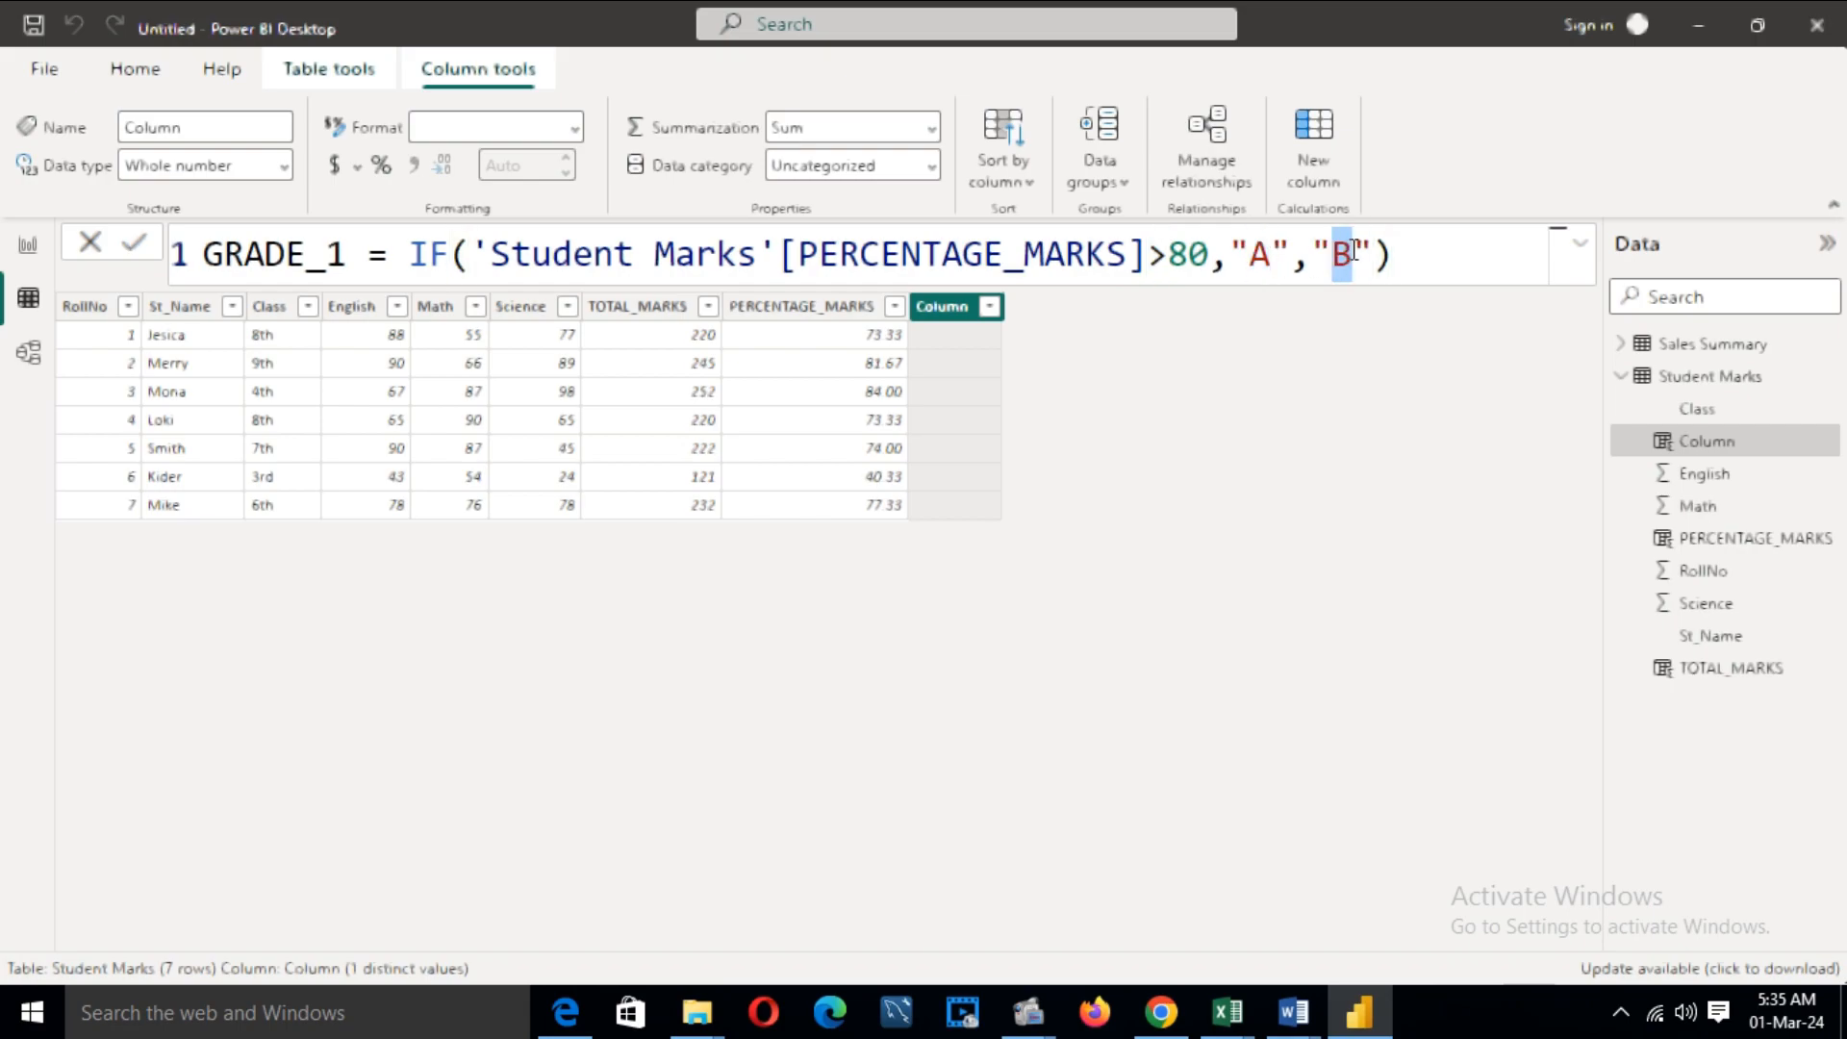
{"action": "left_click", "coordinate": [1397, 253]}
{"action": "left_click", "coordinate": [143, 240]}
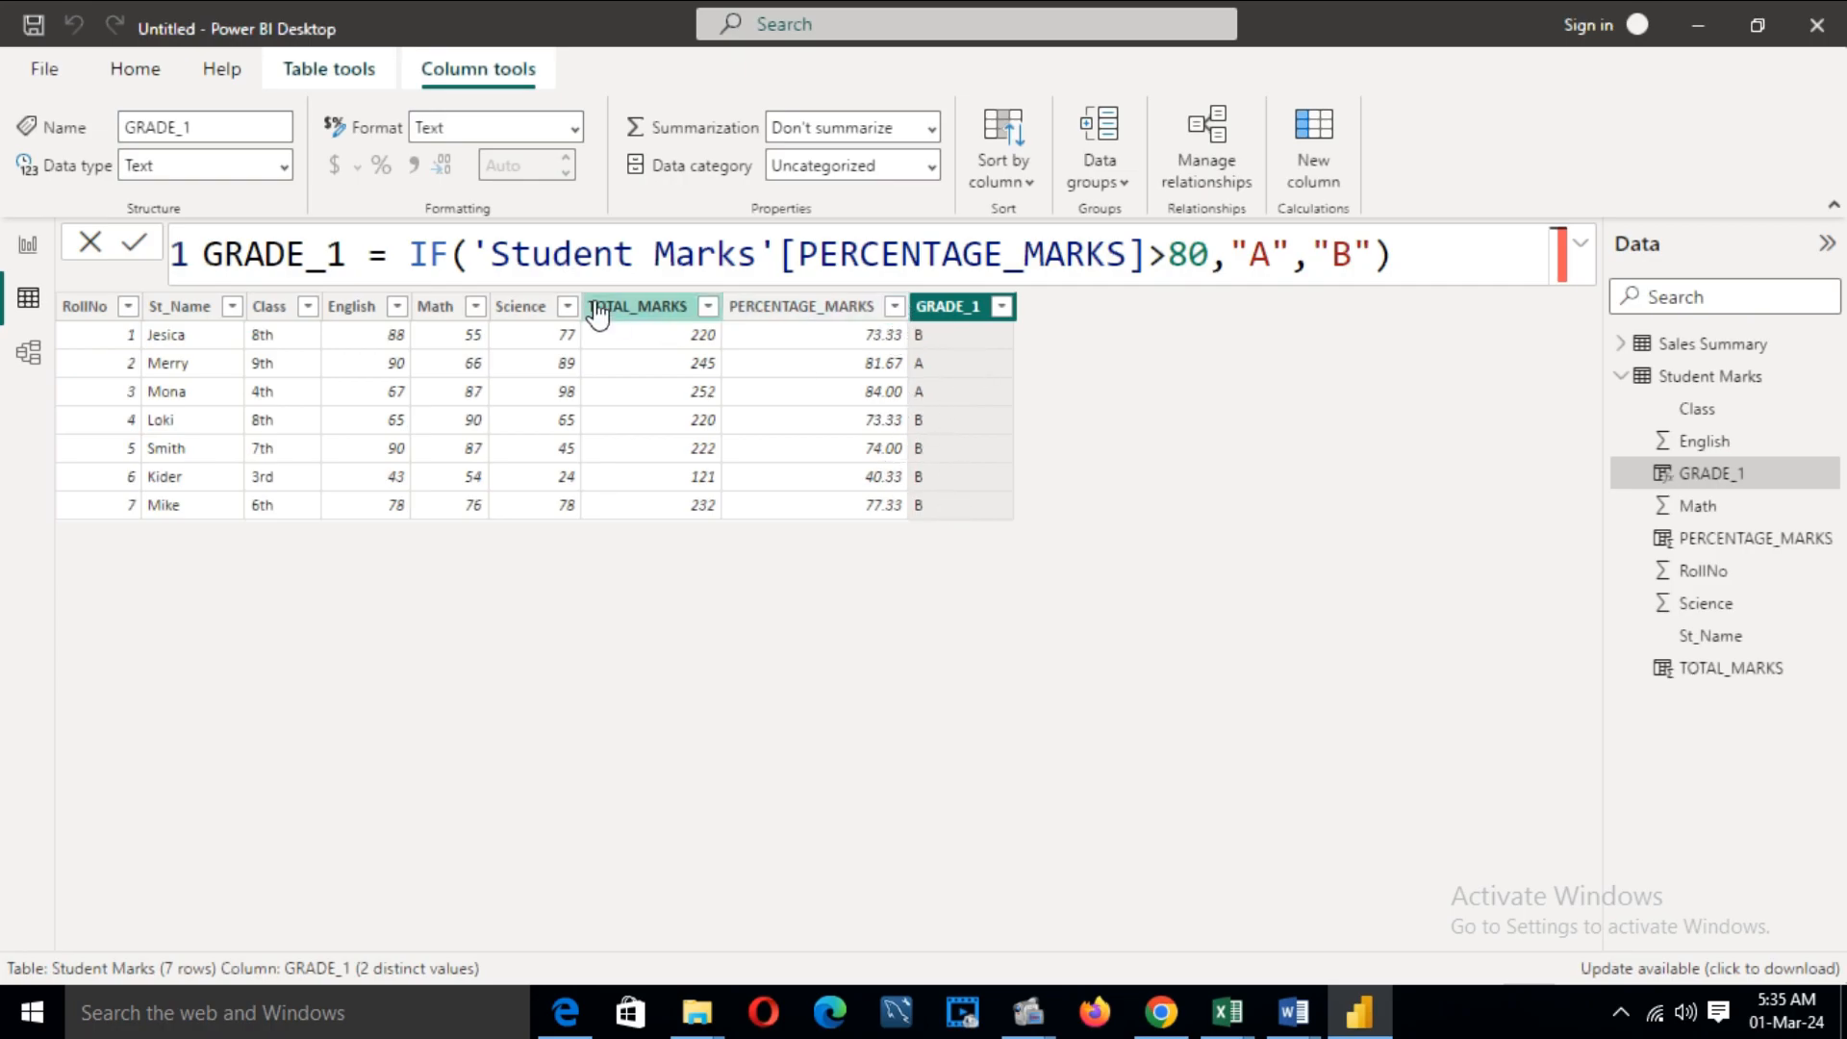
{"action": "left_click_drag", "start_coordinate": [412, 253], "coordinate": [449, 253]}
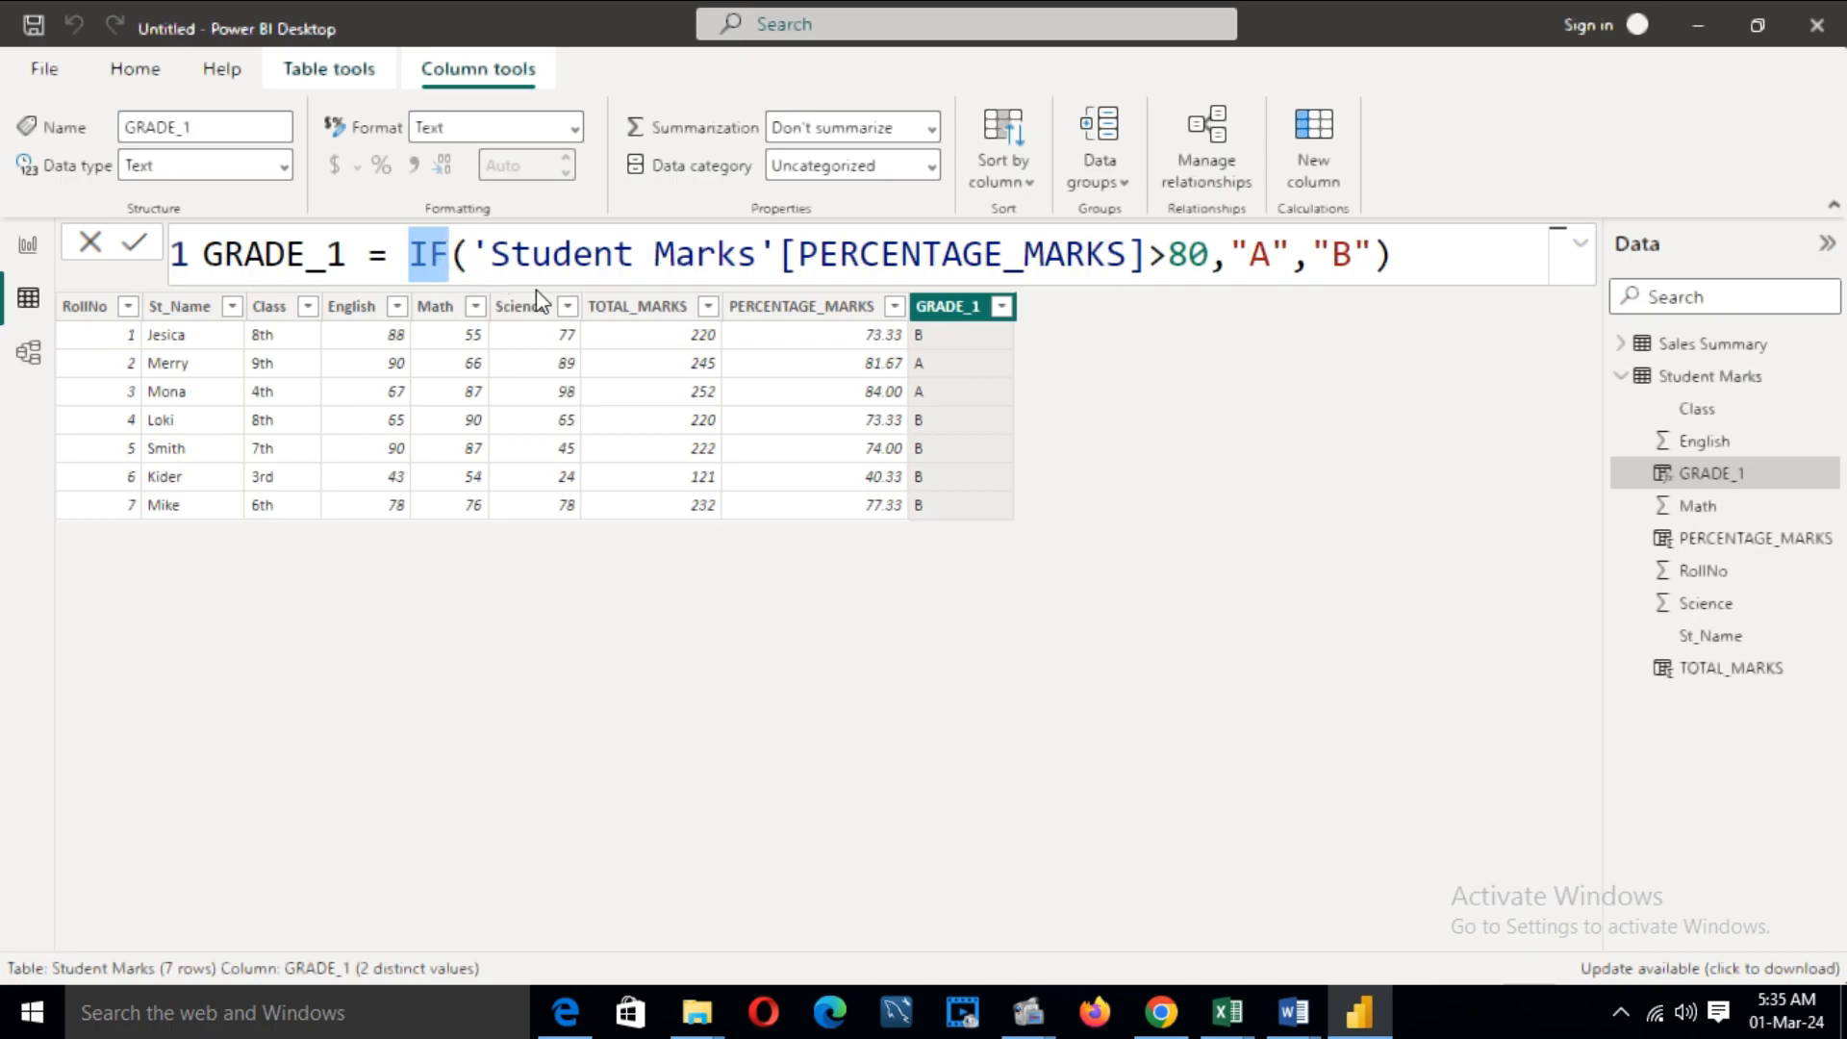
{"action": "left_click_drag", "start_coordinate": [1147, 253], "coordinate": [1378, 253]}
{"action": "left_click", "coordinate": [1418, 261]}
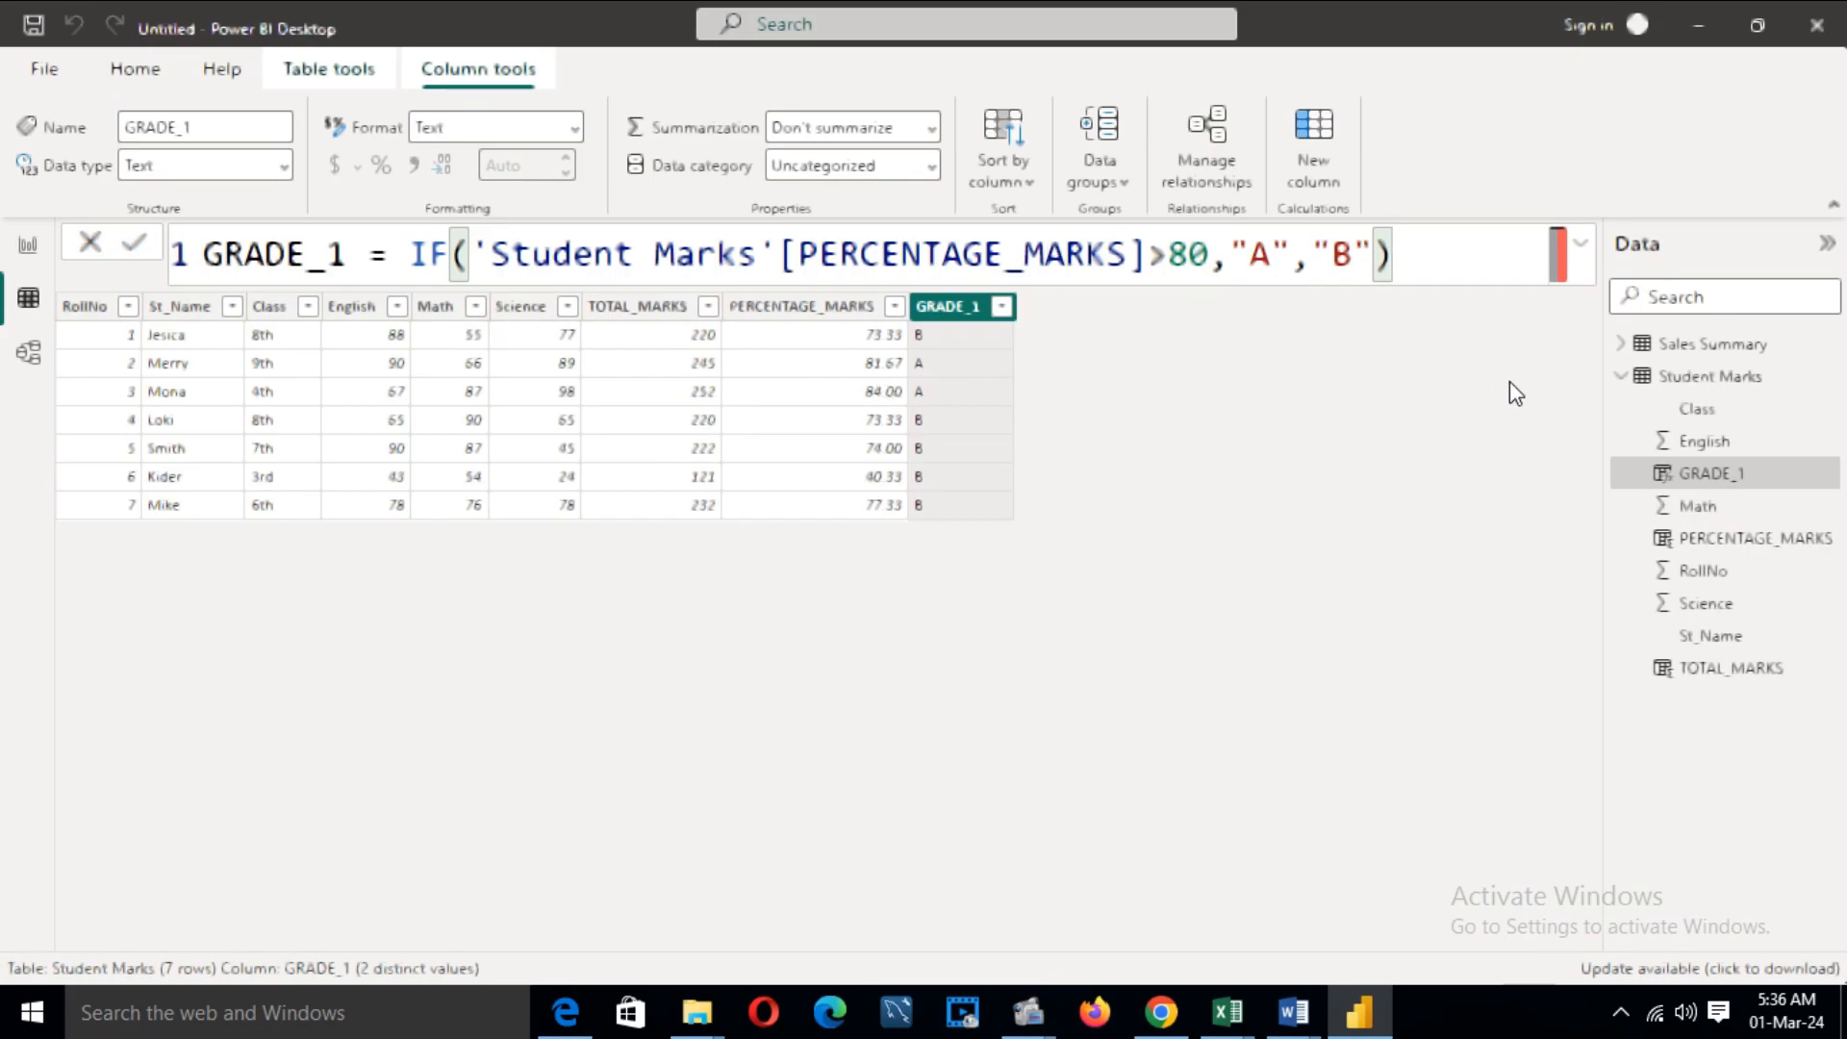
- Start a new Student Marks column and enter GRADE_2 = IF('Student Marks'[PERCENTAGE_MARKS]>80,"A",IF(AND('Student Marks'[PERCENTAGE_MARKS]>60,'Student Marks'[PERCENTAGE_MARKS]<80),"B","C"))
{"action": "left_click", "coordinate": [1698, 380]}
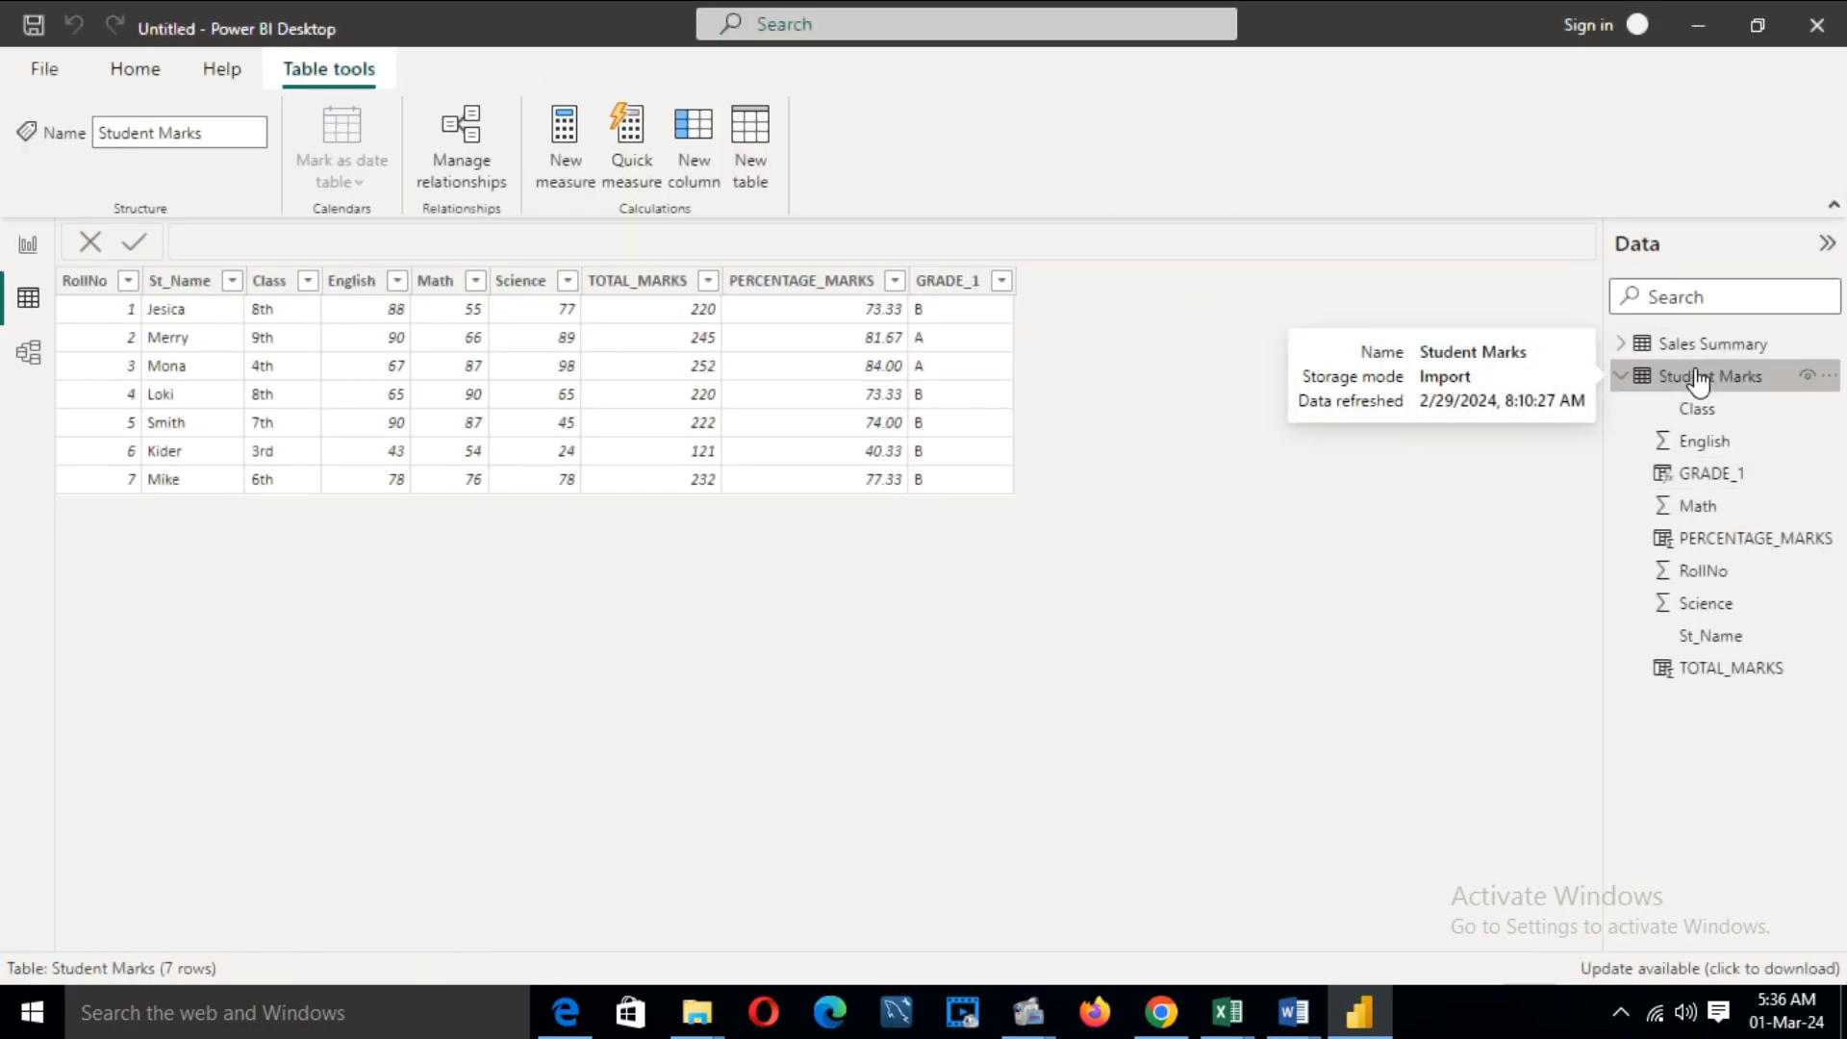
{"action": "right_click", "coordinate": [1695, 380]}
{"action": "left_click", "coordinate": [1501, 420]}
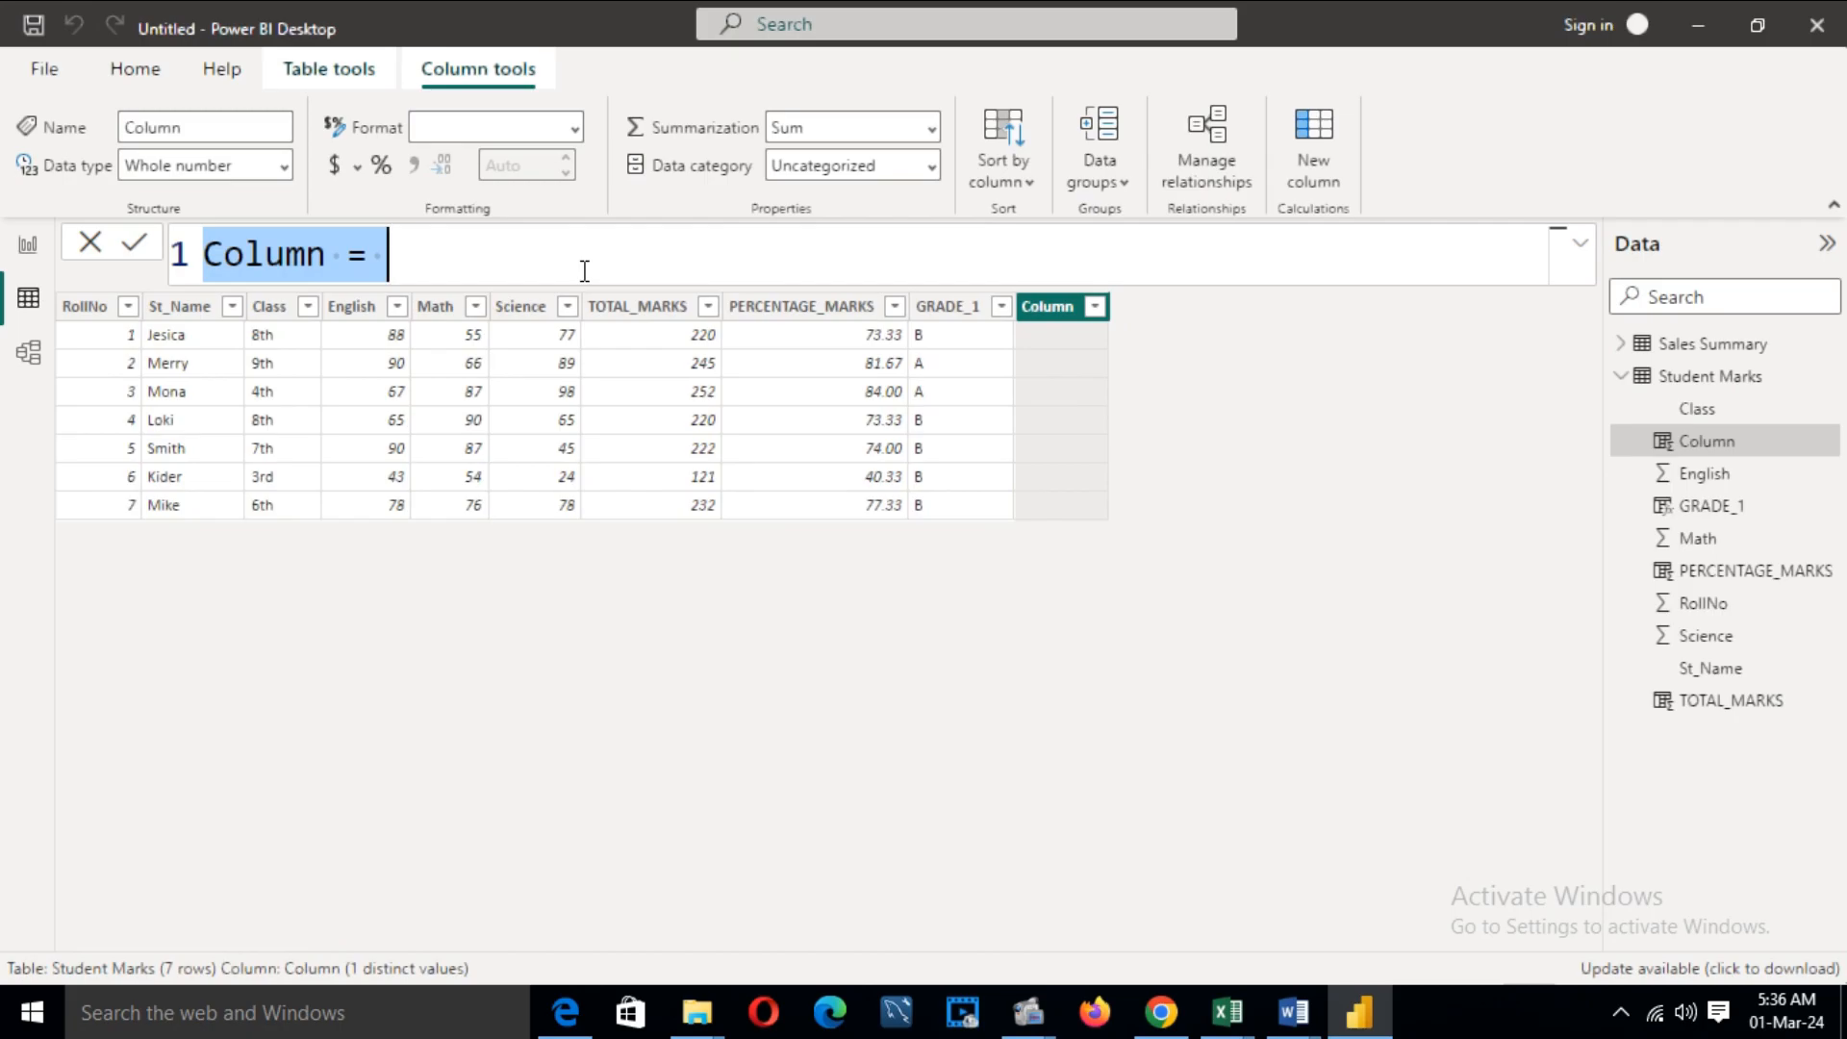
{"action": "type", "text": "GRADE_2 = IF('Student Marks'[PERCENTAGE_MARKS]>80,\"A\",IF(AND( 'Student Marks'[PERCENTAGE_MARKS]>60,'Student Marks'[PERCENTAGE_MARKS]<80),\"B\",\"C\"))"}
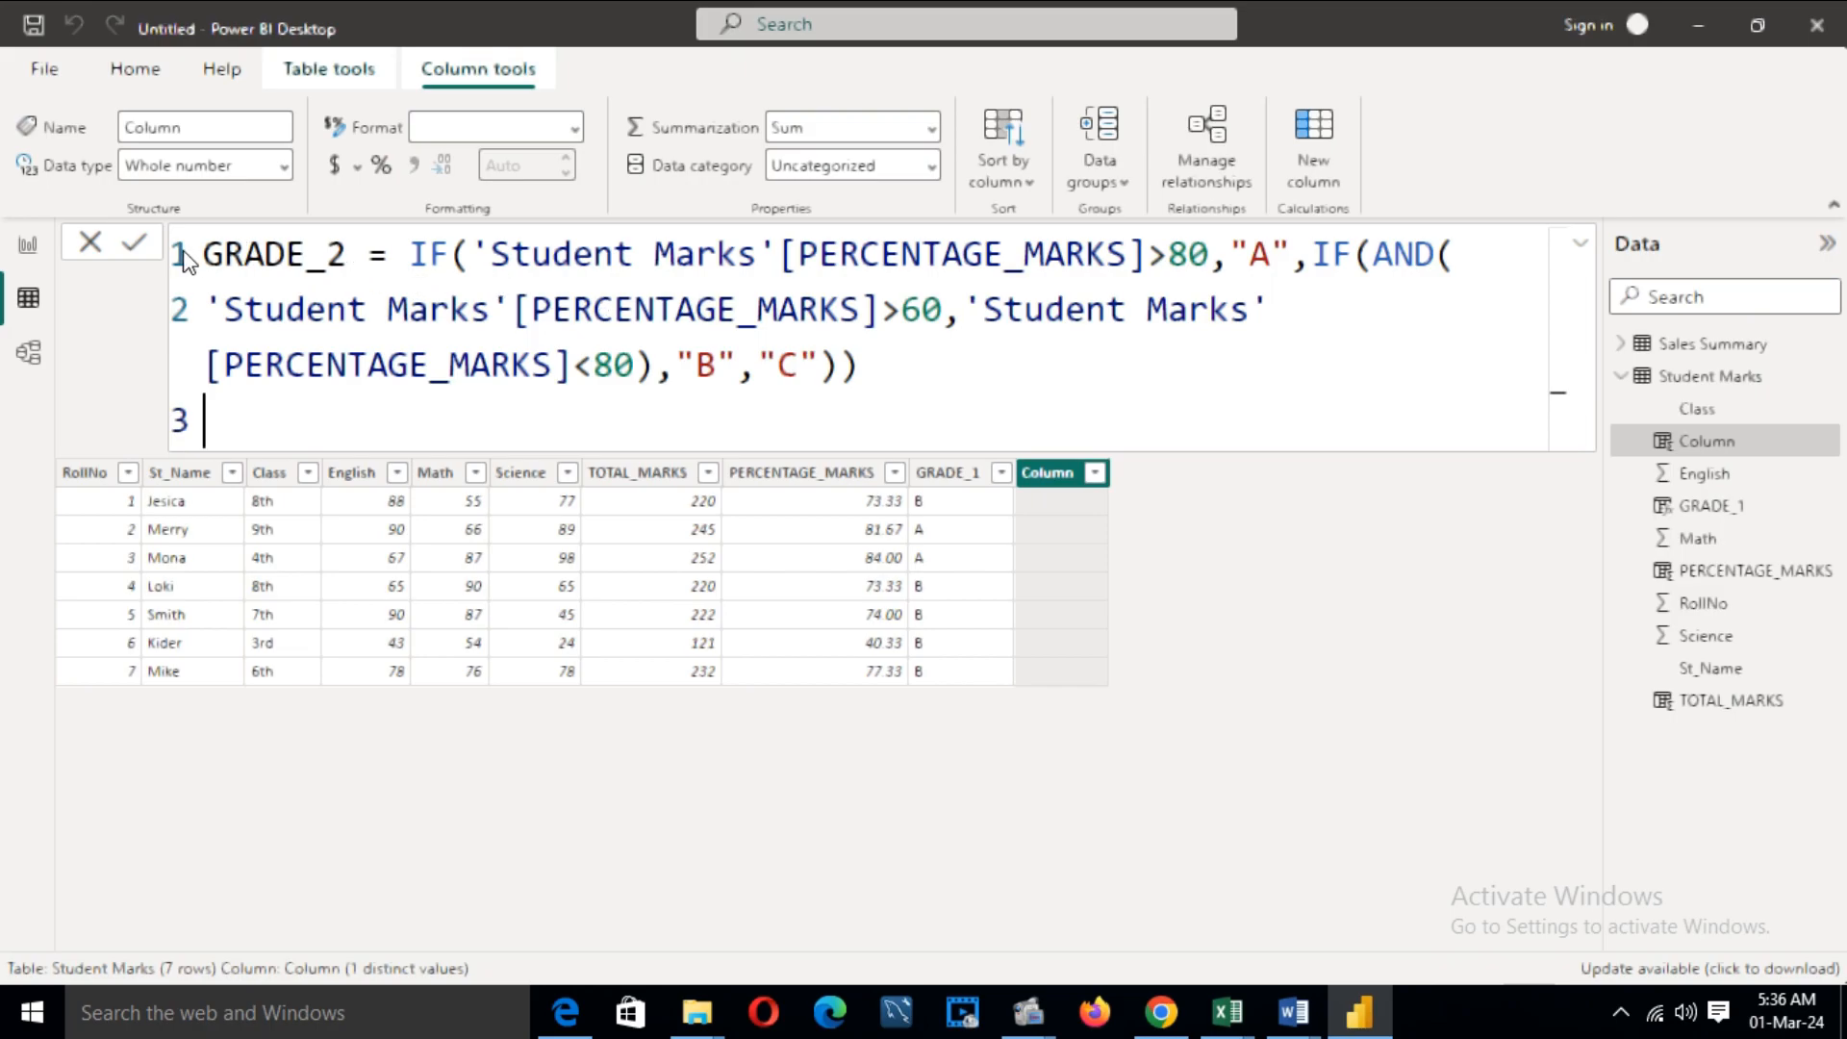
- Examine the parts of the GRADE_2 formula: the first IF condition, the nested IF with AND, and the "B" and "C" results
{"action": "left_click_drag", "start_coordinate": [206, 254], "coordinate": [1301, 252]}
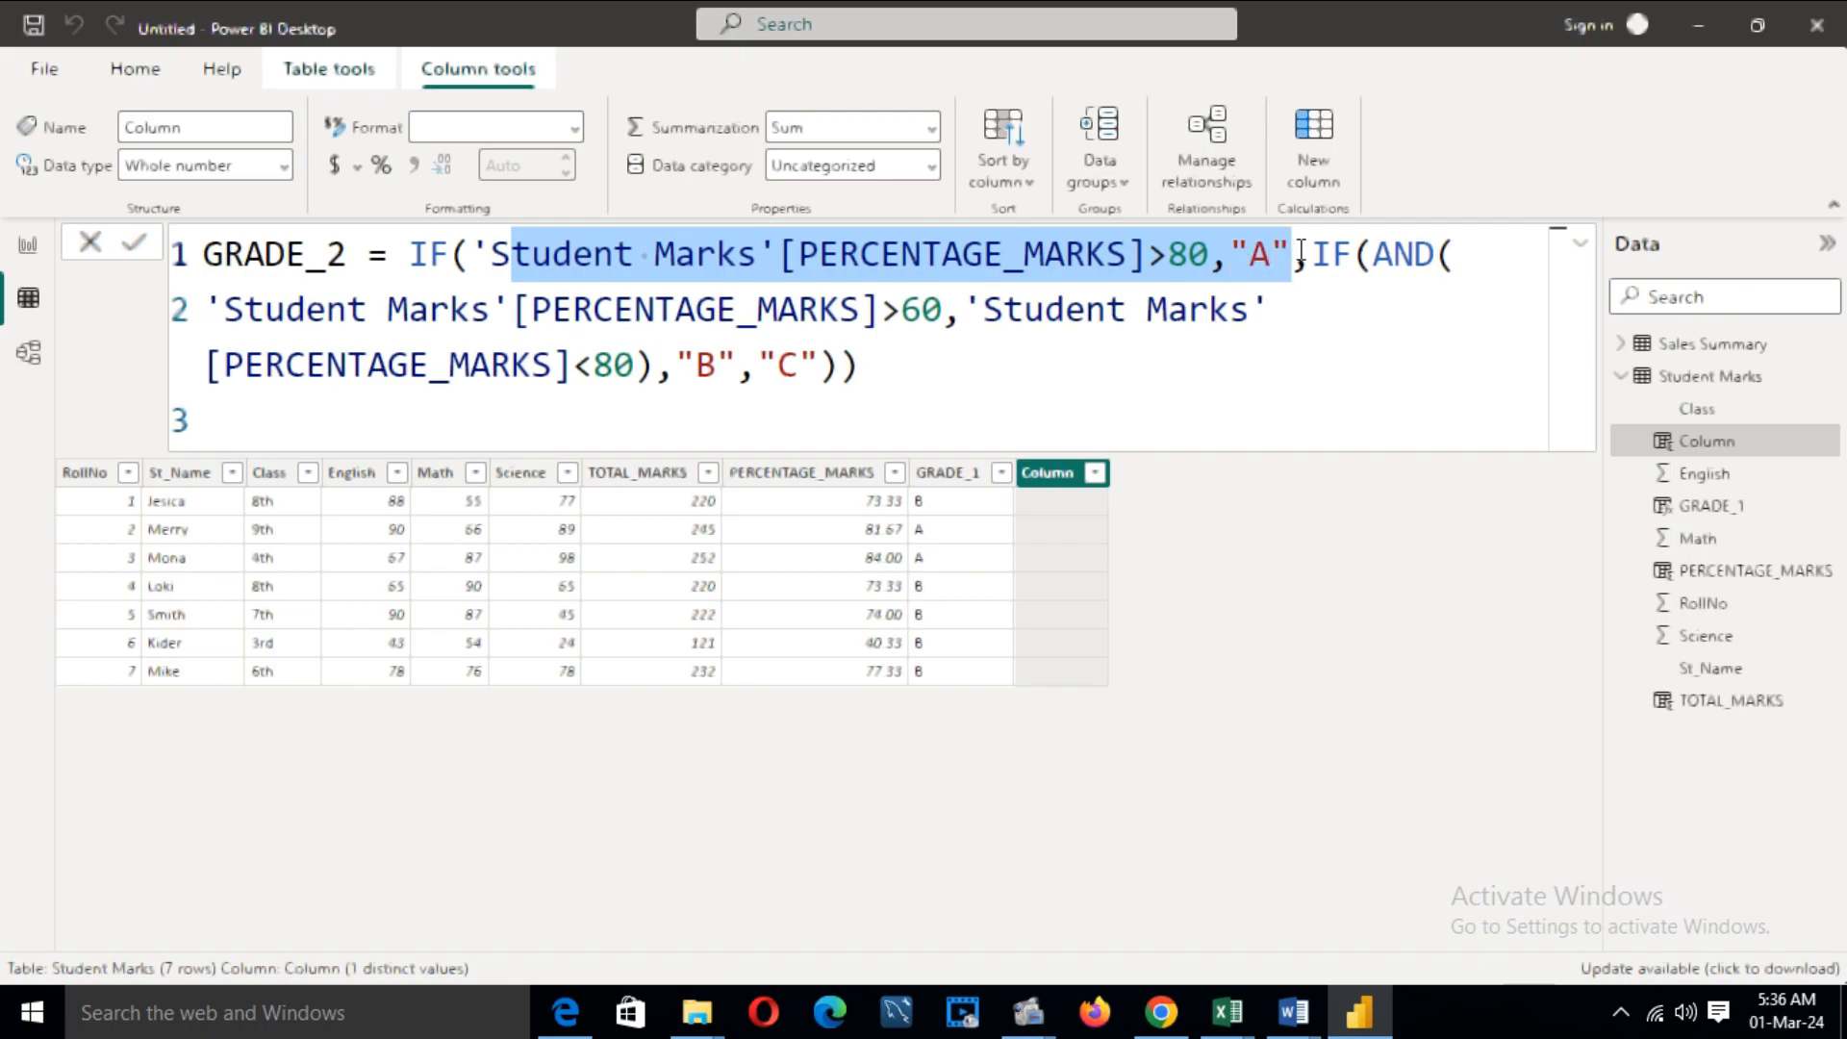
{"action": "left_click_drag", "start_coordinate": [1312, 256], "coordinate": [1457, 252]}
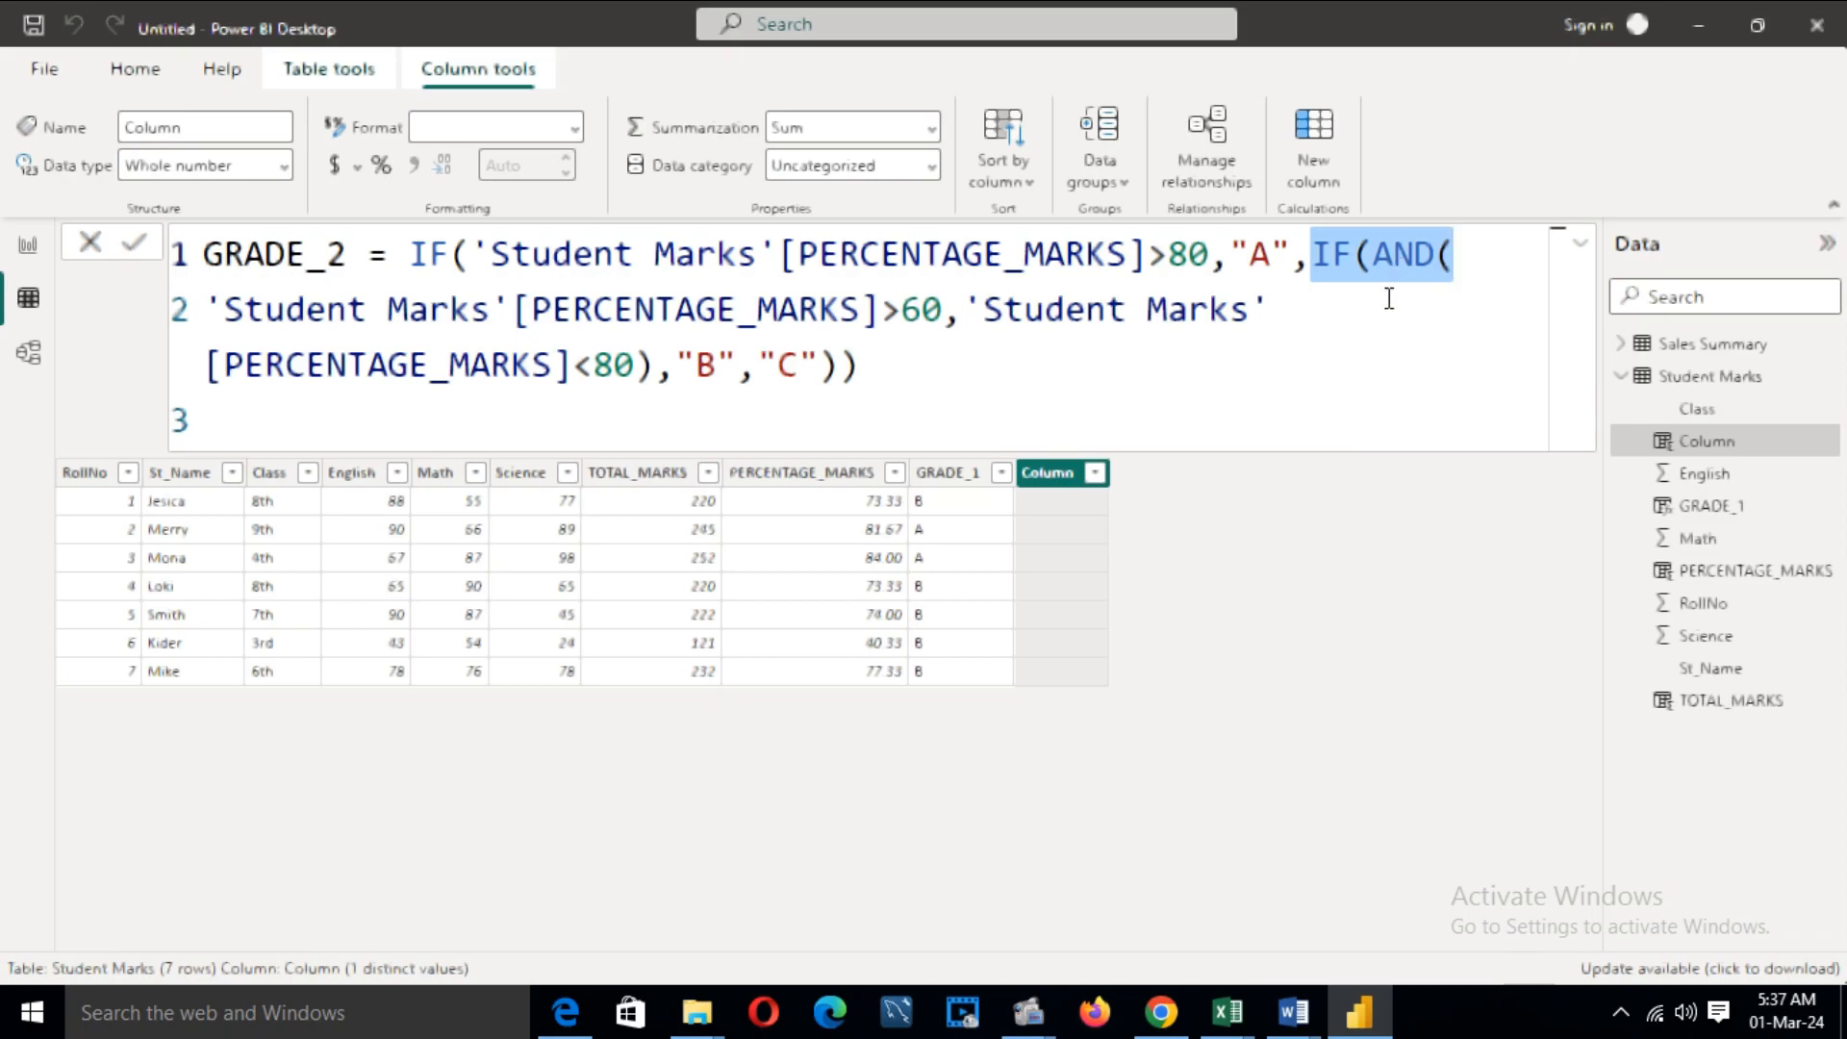
{"action": "left_click_drag", "start_coordinate": [222, 308], "coordinate": [952, 309]}
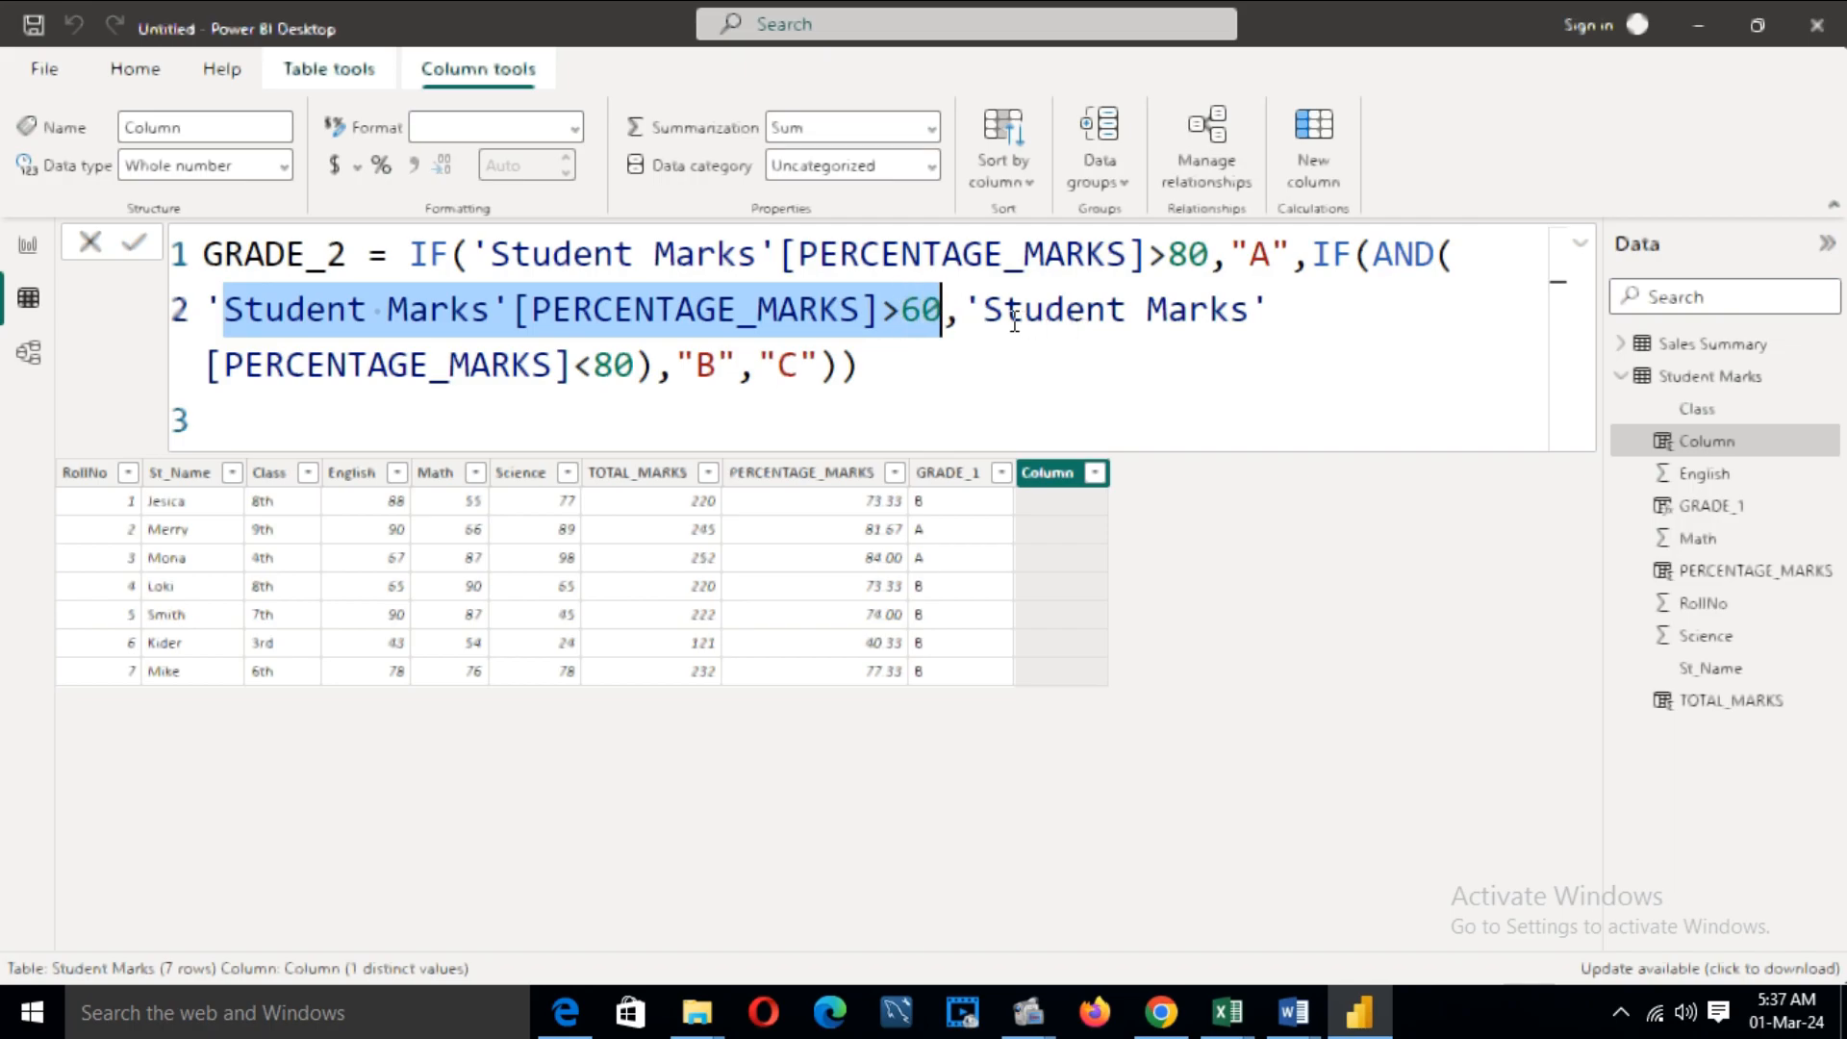
{"action": "left_click", "coordinate": [986, 309]}
{"action": "left_click_drag", "start_coordinate": [1006, 306], "coordinate": [1167, 310]}
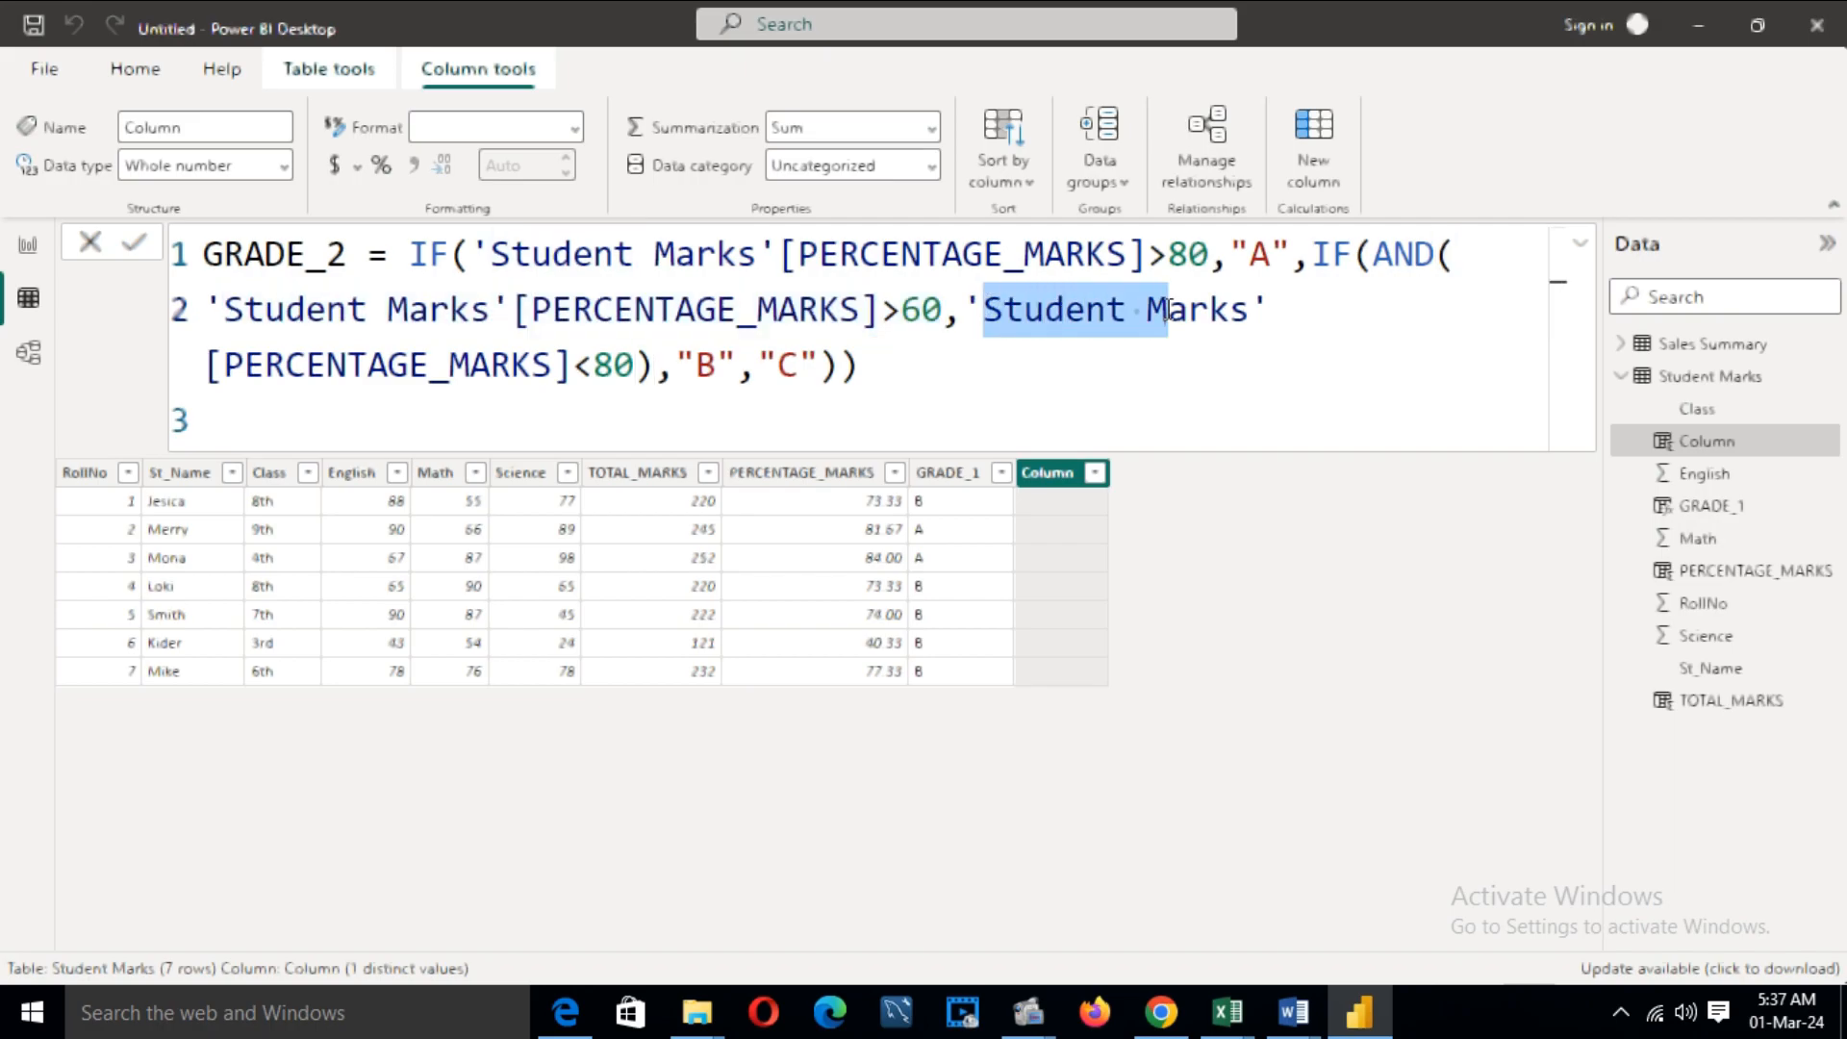
{"action": "left_click", "coordinate": [593, 365]}
{"action": "left_click_drag", "start_coordinate": [594, 366], "coordinate": [634, 365]}
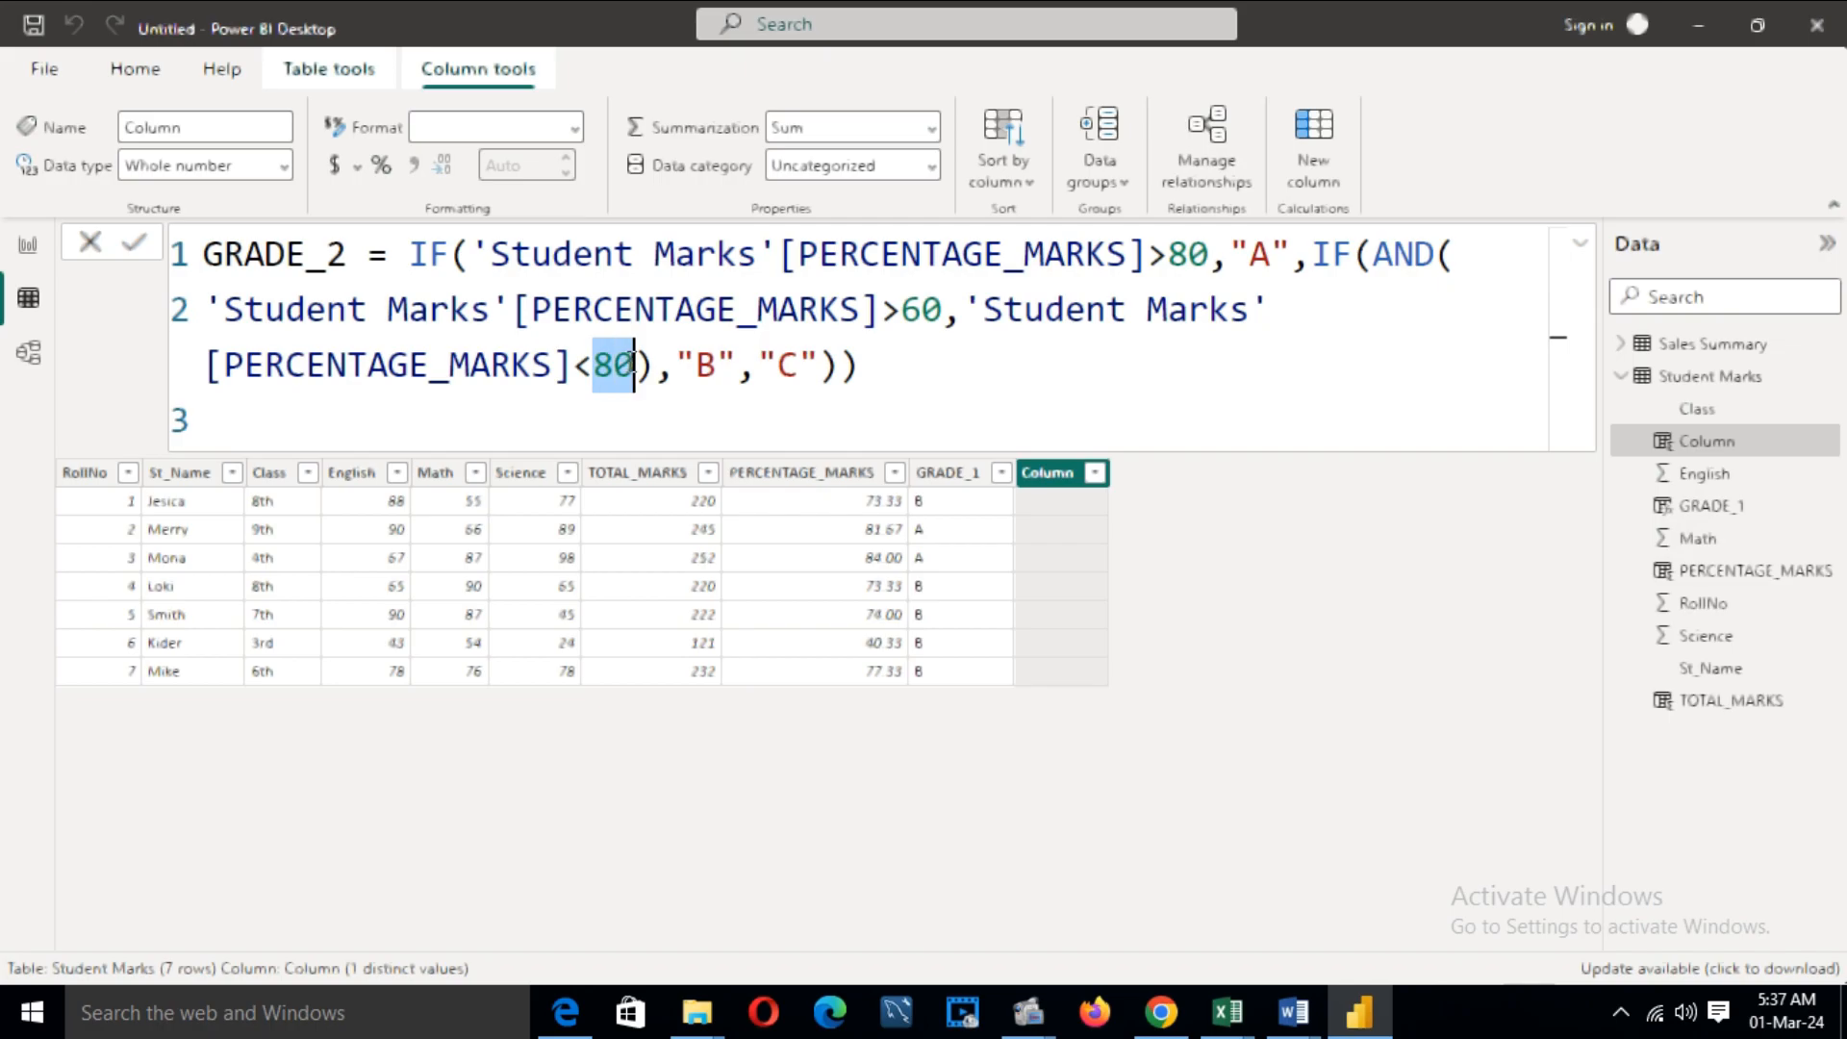
{"action": "double_click", "coordinate": [700, 370]}
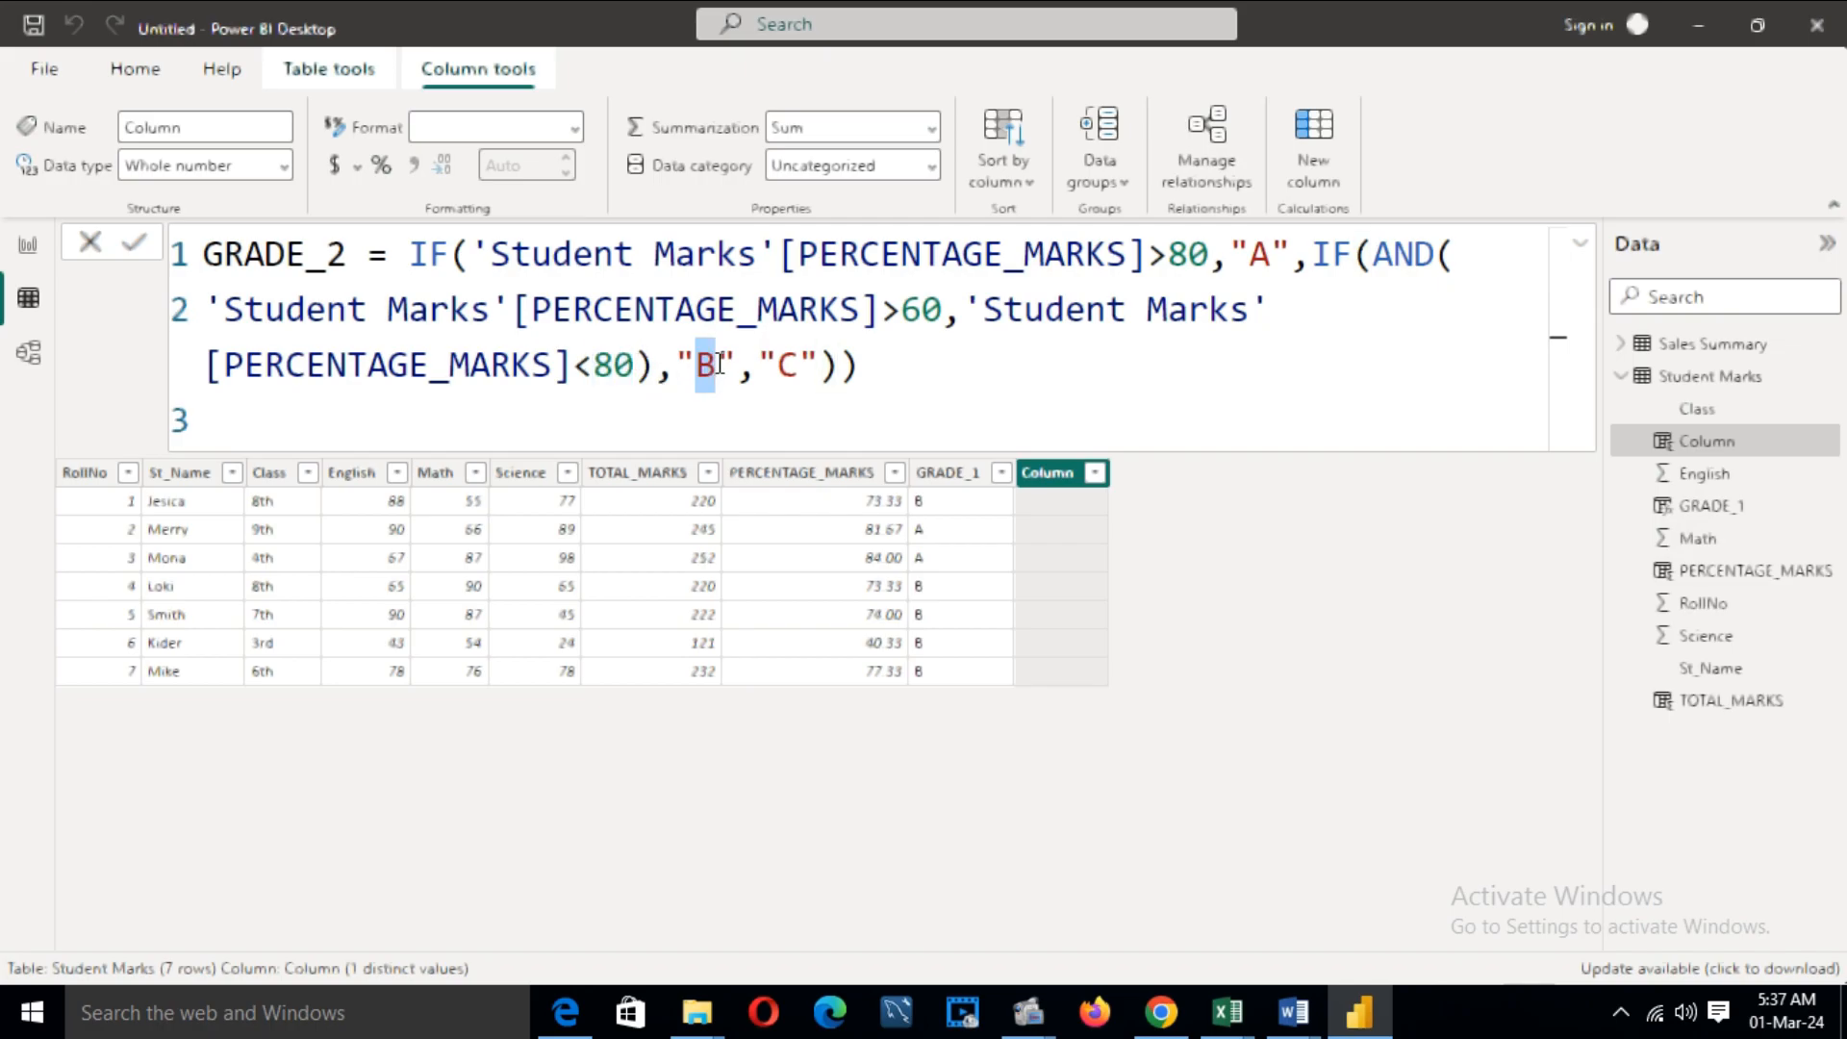
{"action": "left_click_drag", "start_coordinate": [782, 377], "coordinate": [804, 368]}
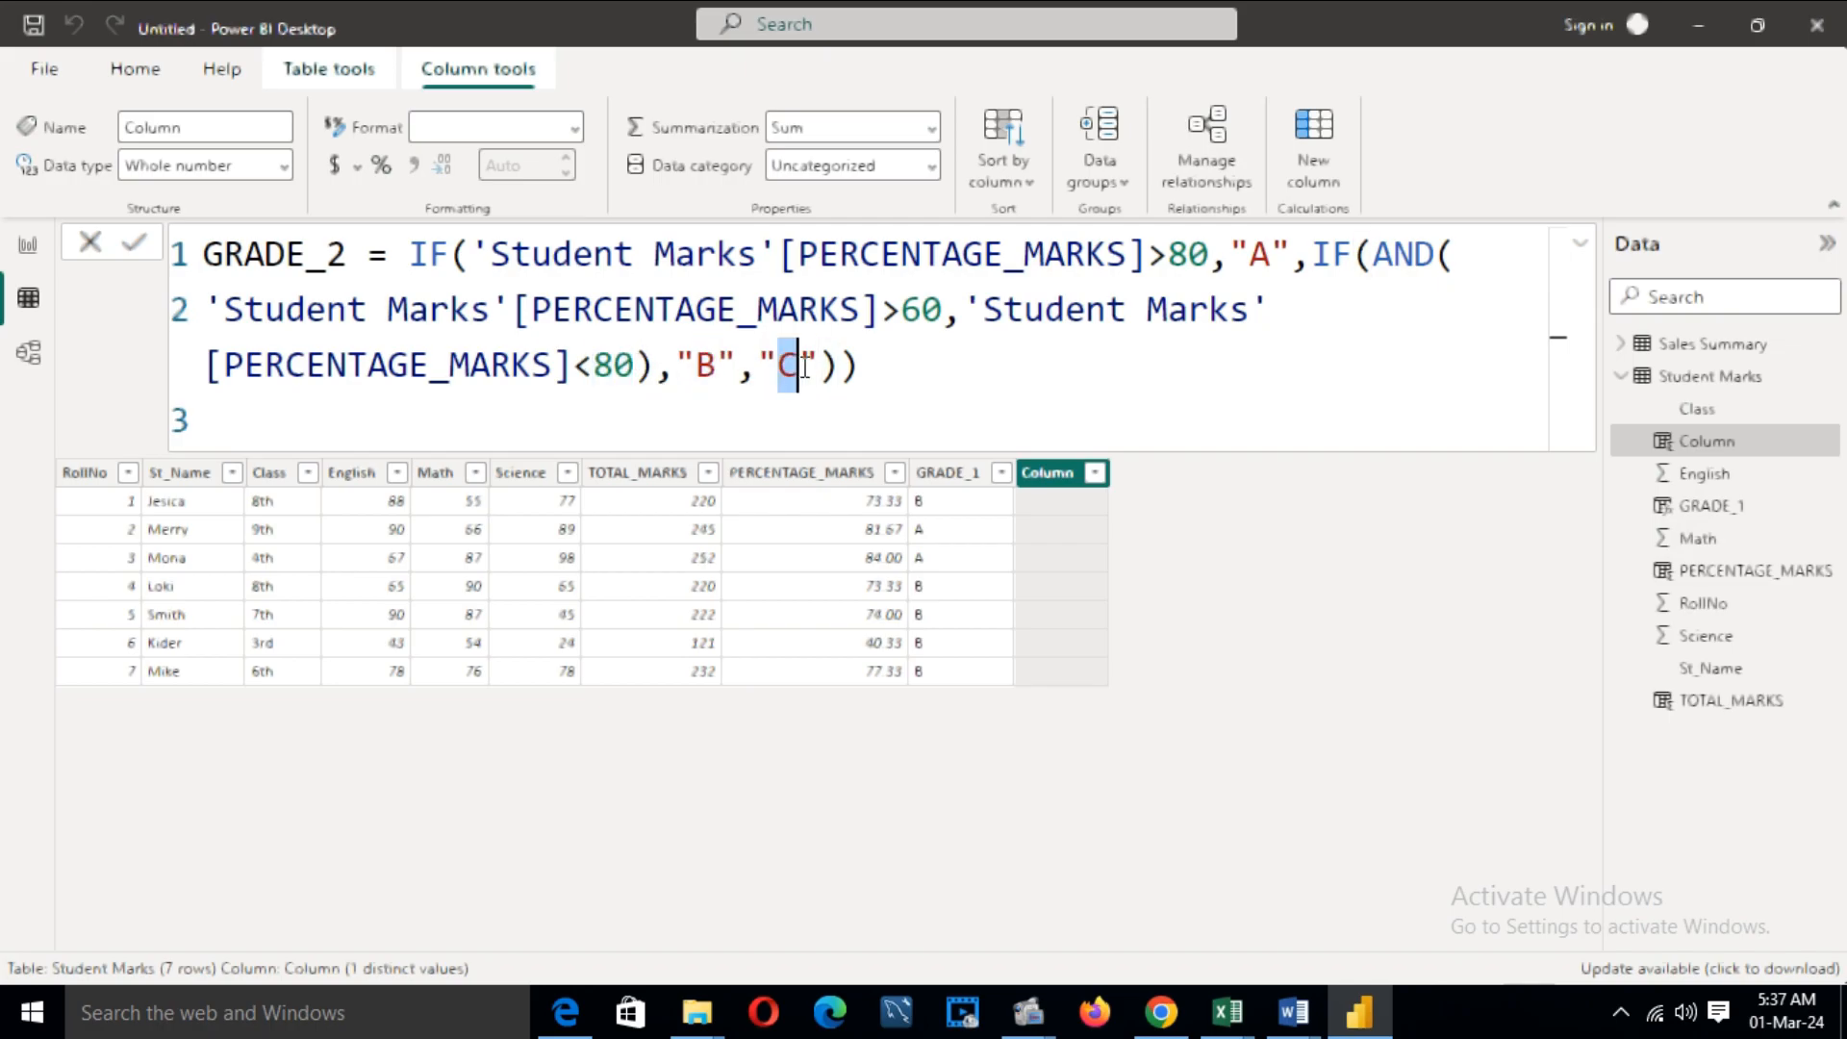
{"action": "left_click", "coordinate": [946, 375]}
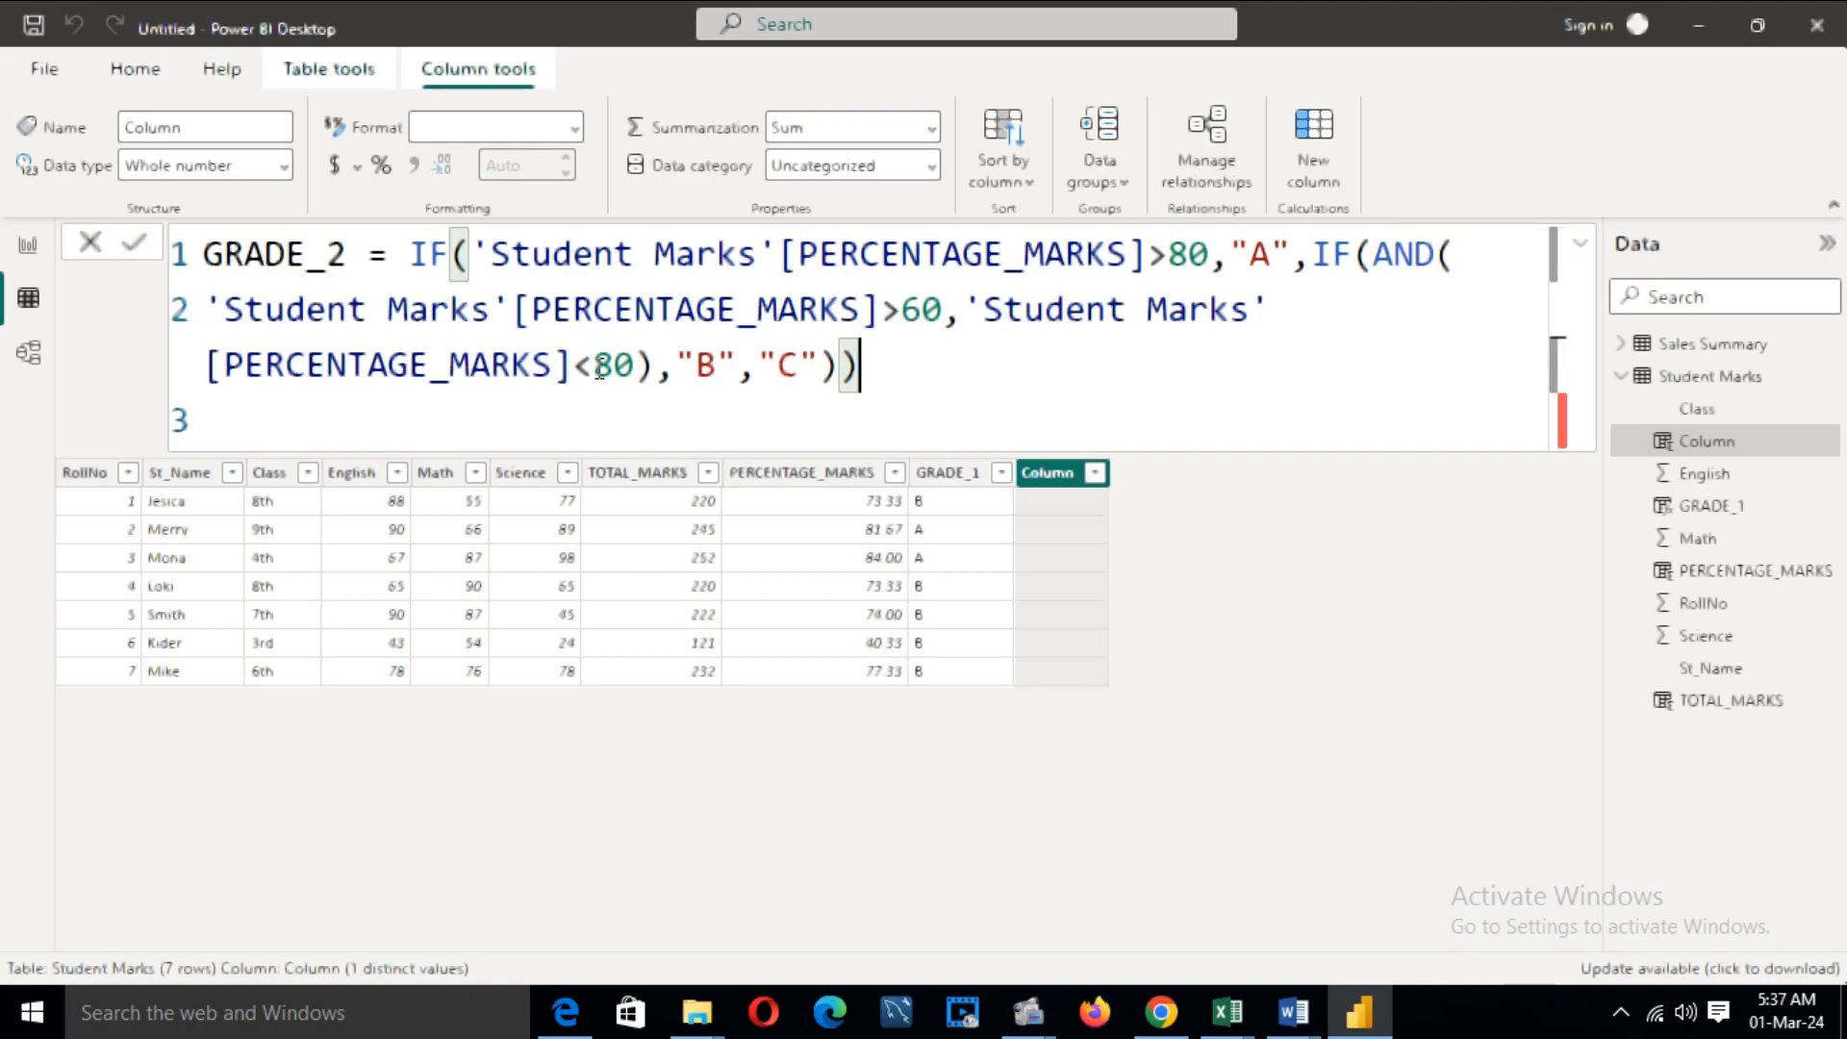
{"action": "left_click_drag", "start_coordinate": [675, 366], "coordinate": [816, 364]}
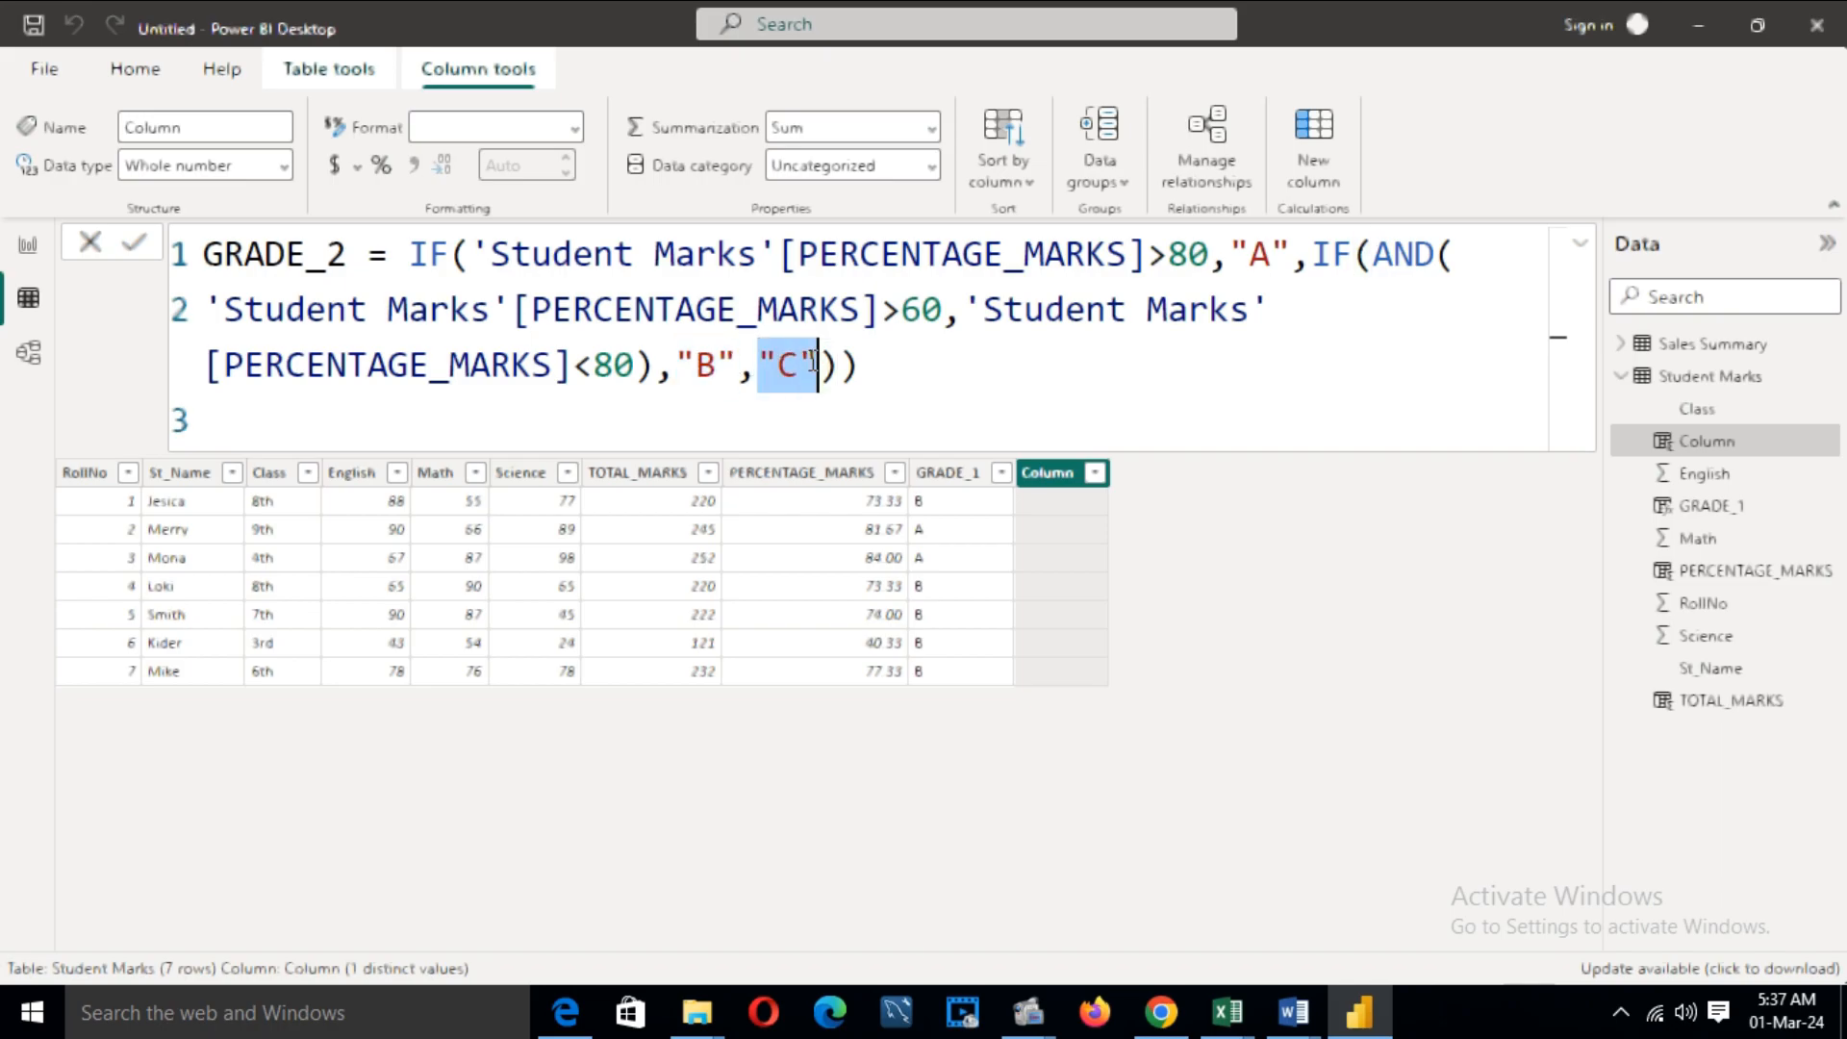
{"action": "left_click", "coordinate": [859, 366]}
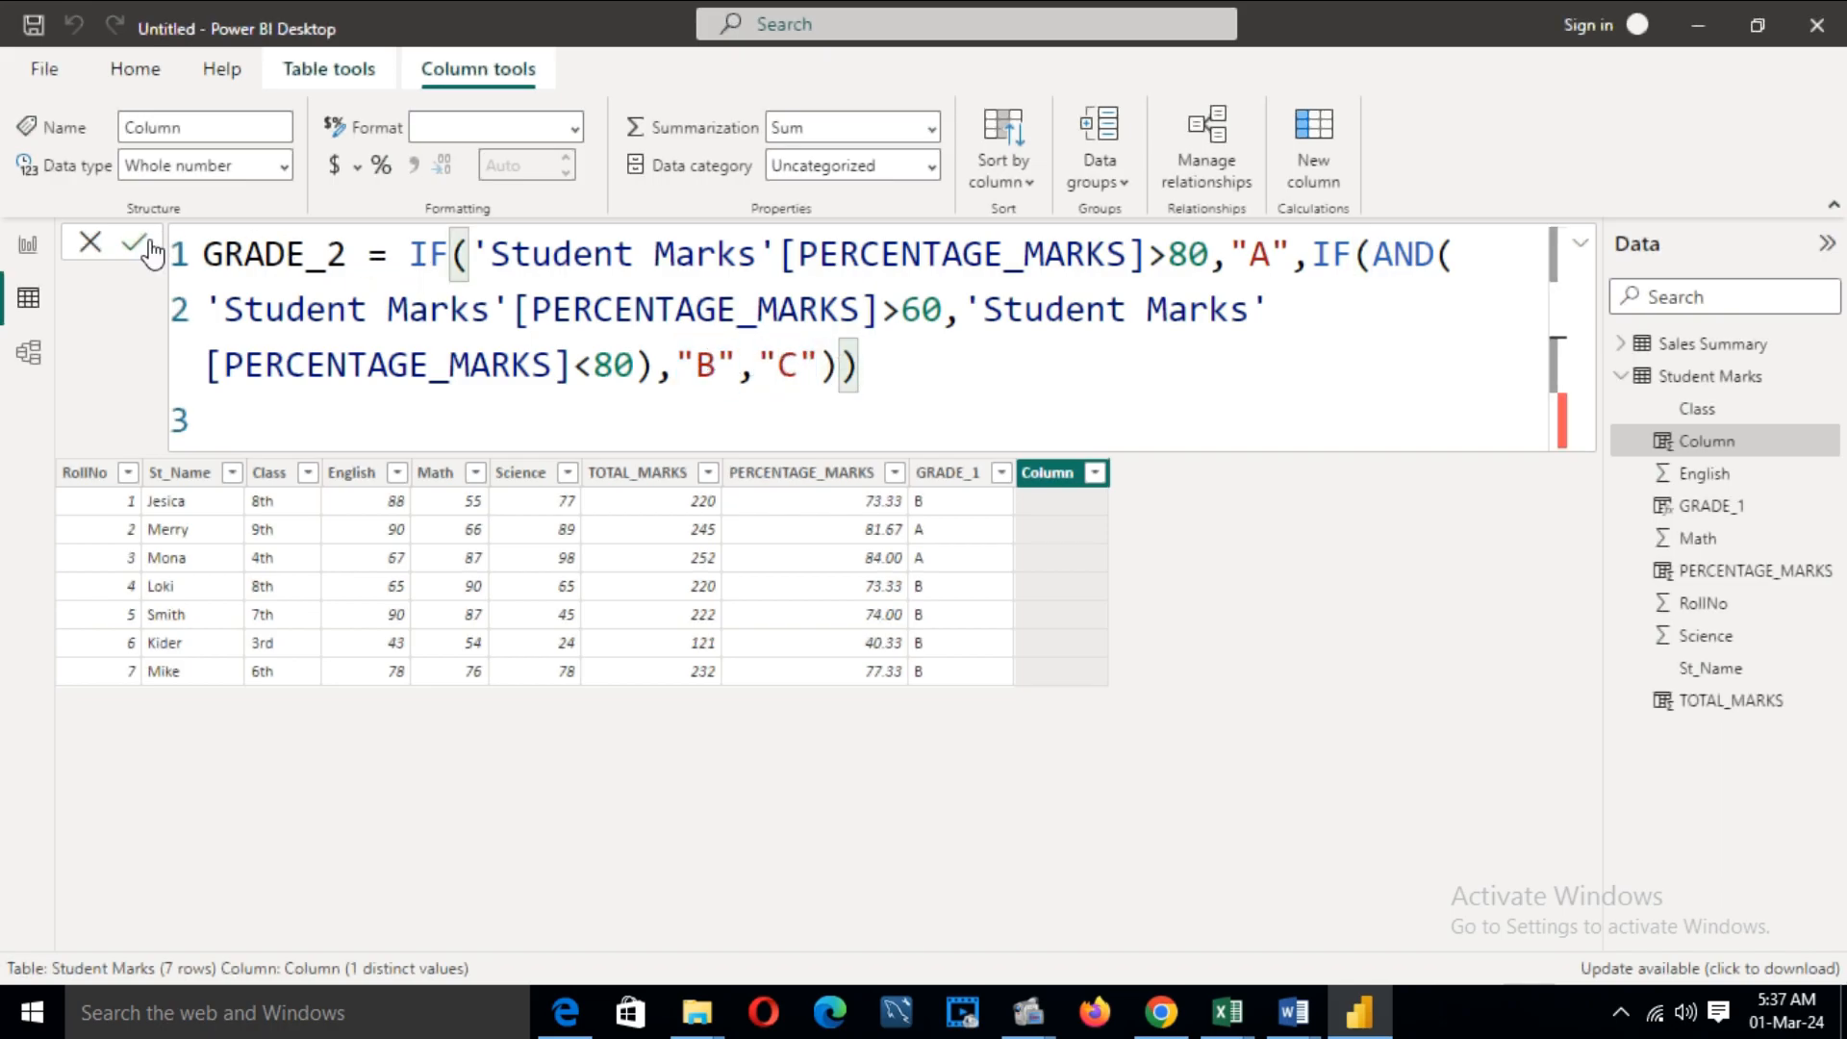
{"action": "left_click_drag", "start_coordinate": [1372, 255], "coordinate": [1432, 255]}
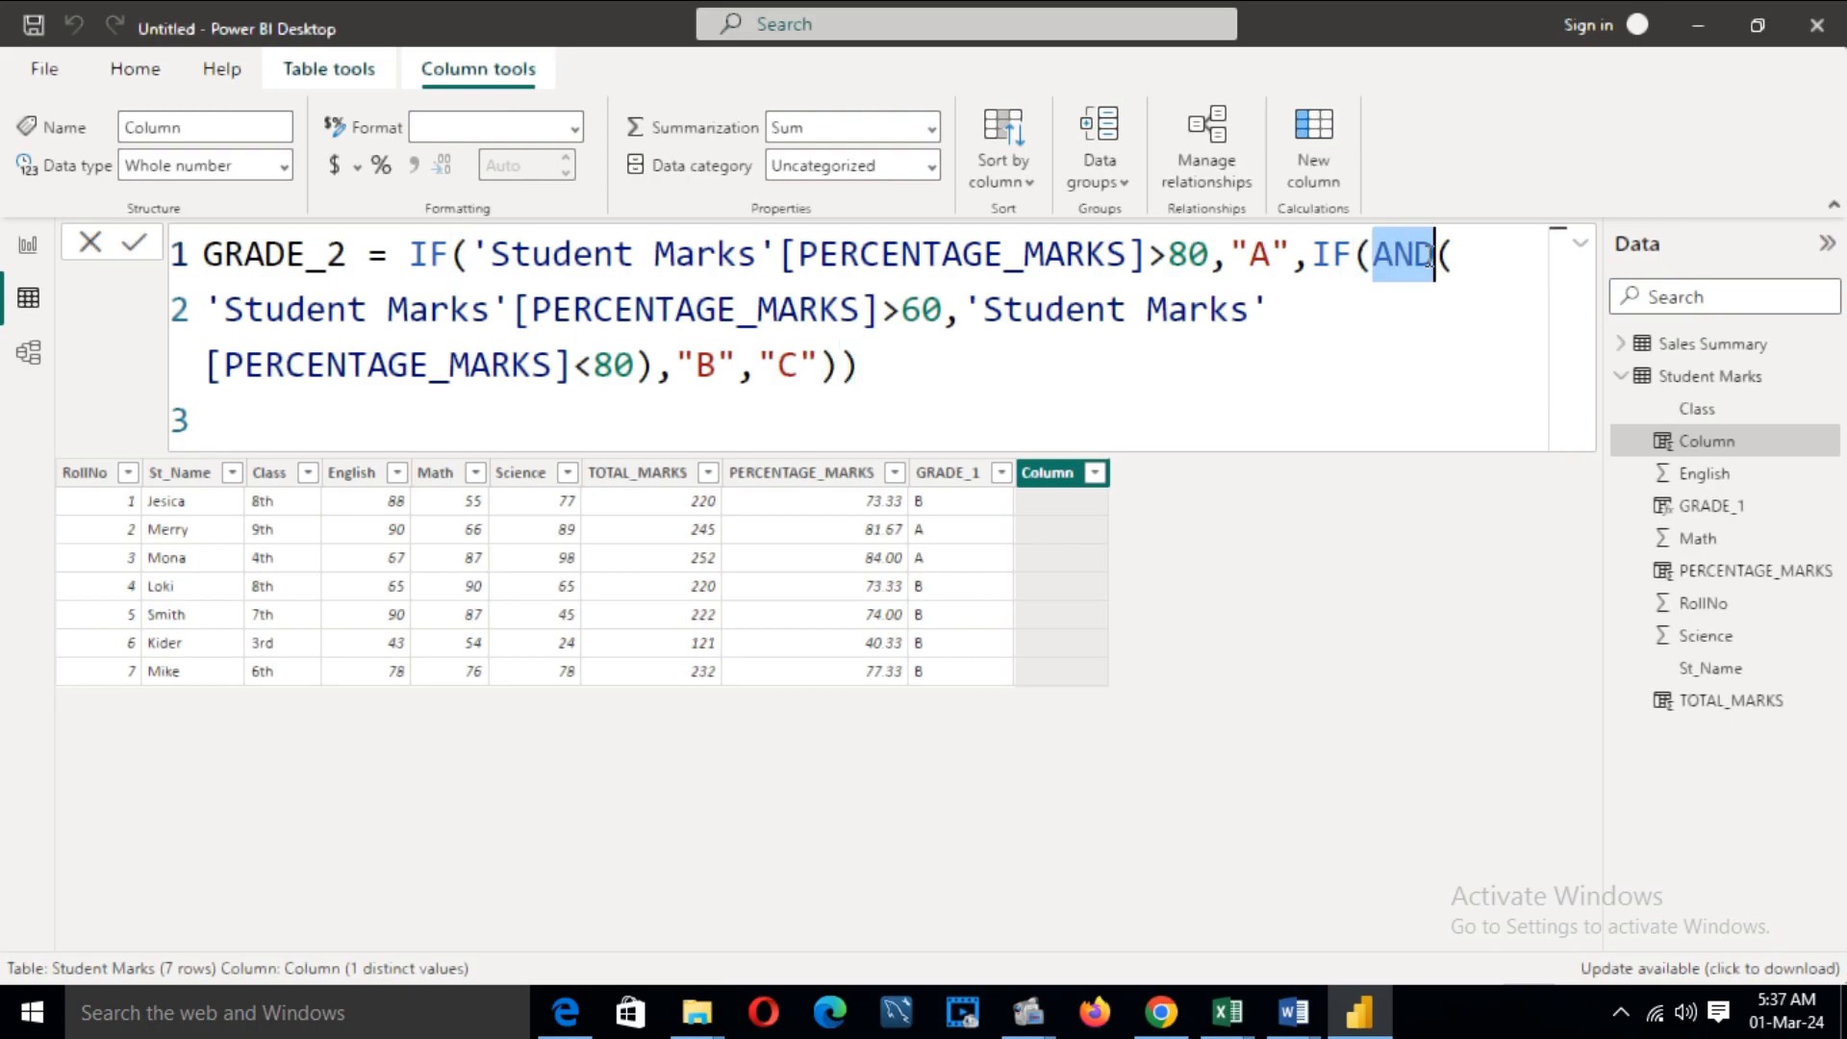
- Commit the GRADE_2 column and check its grades against the formula limits and the PERCENTAGE_MARKS values
{"action": "left_click", "coordinate": [142, 242]}
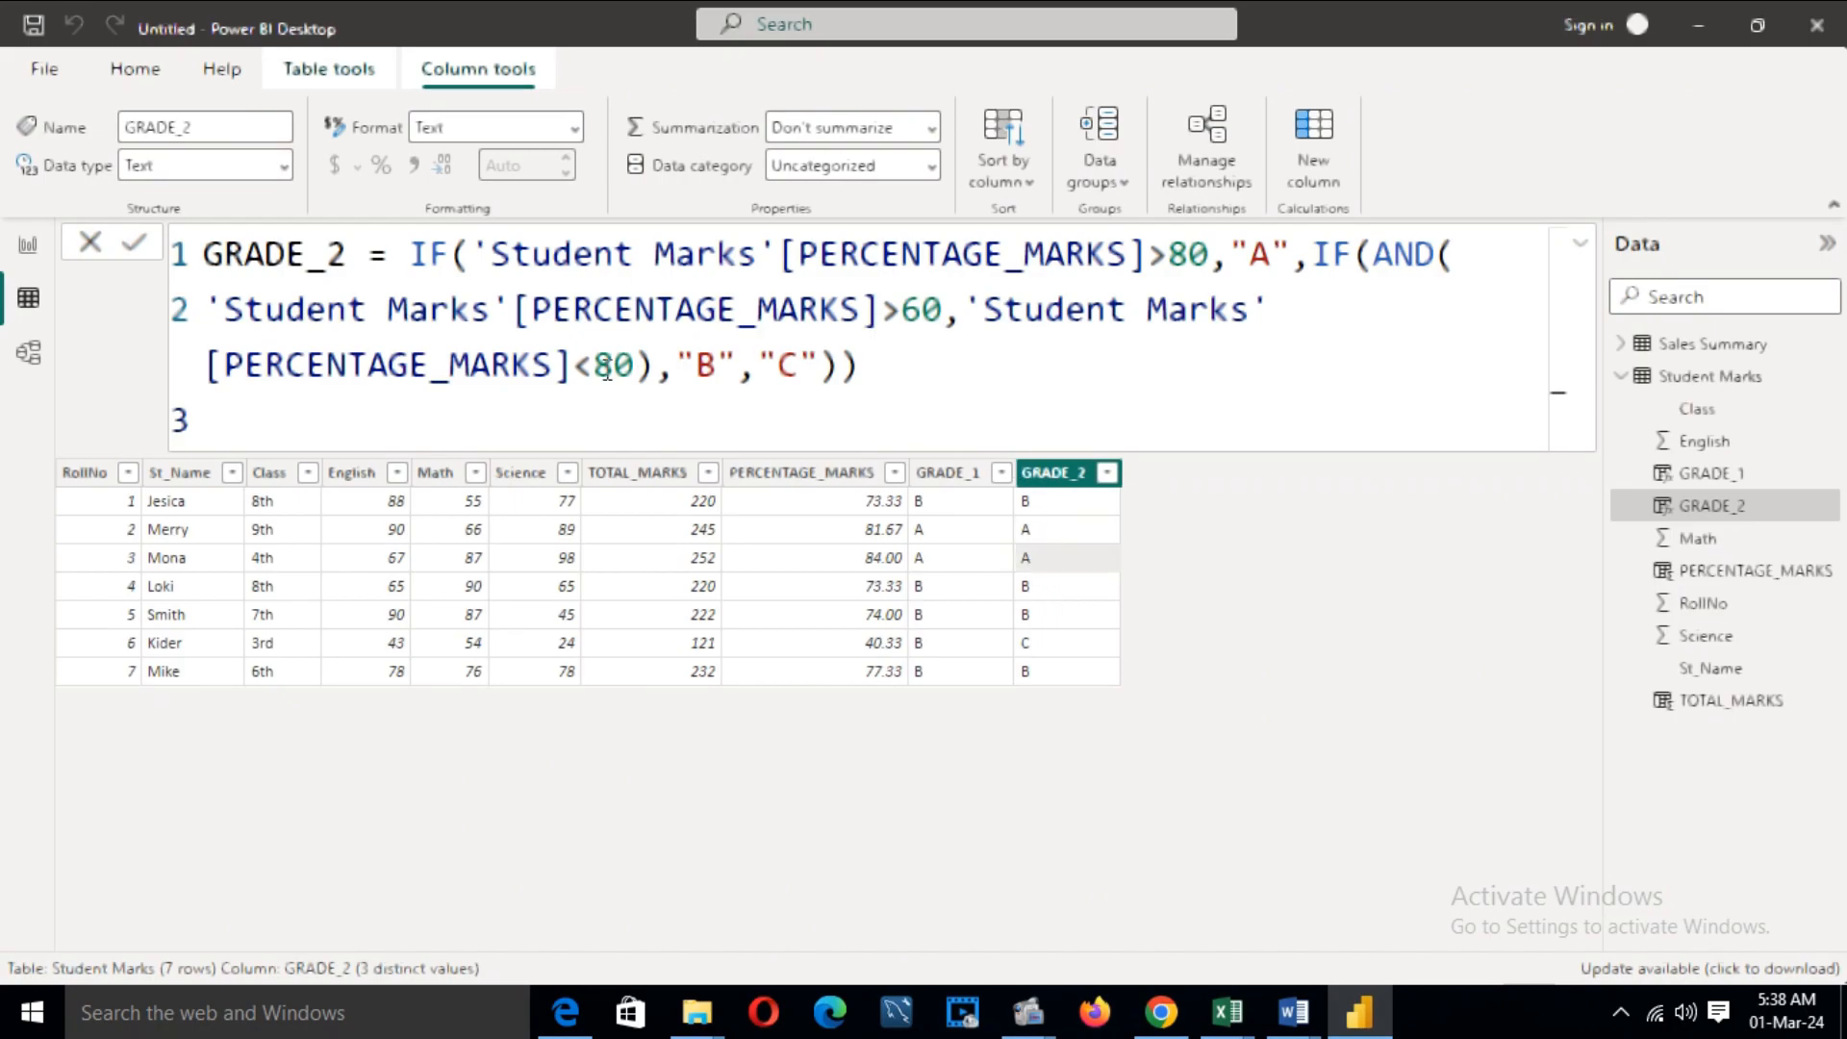
{"action": "left_click_drag", "start_coordinate": [599, 373], "coordinate": [619, 371]}
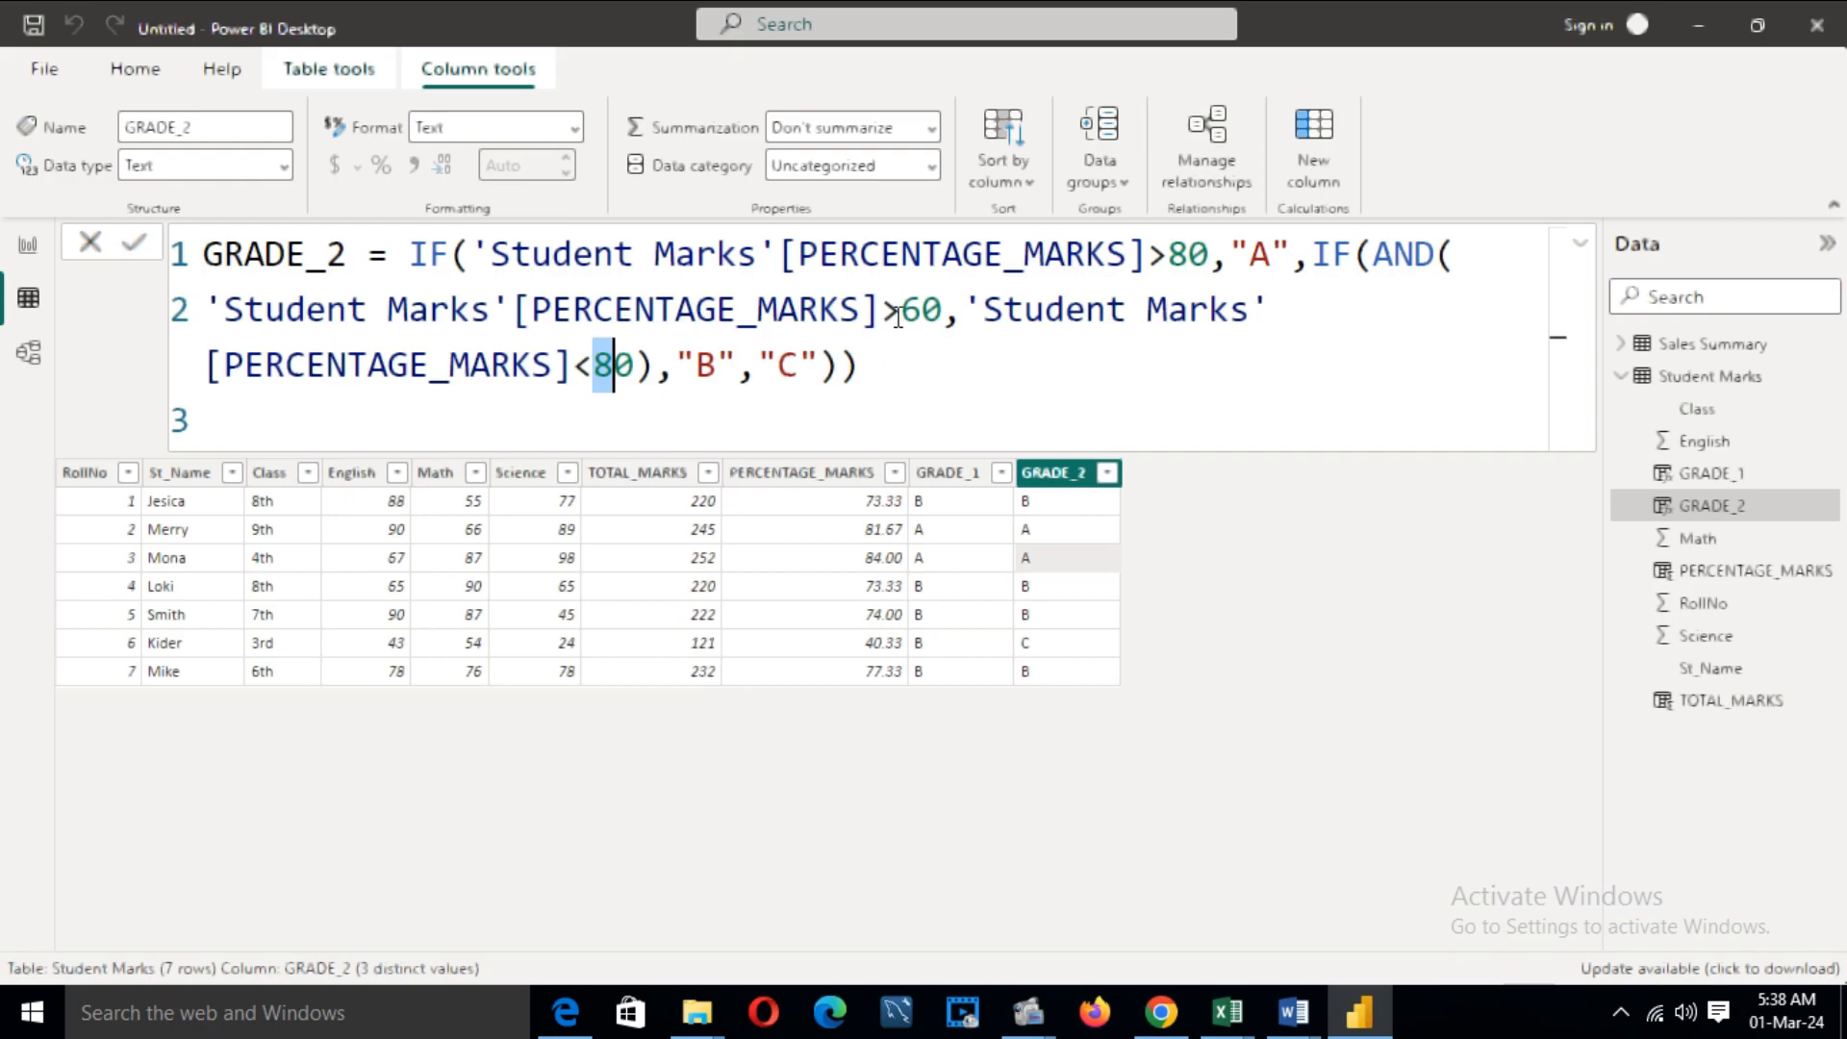
{"action": "left_click", "coordinate": [1055, 590]}
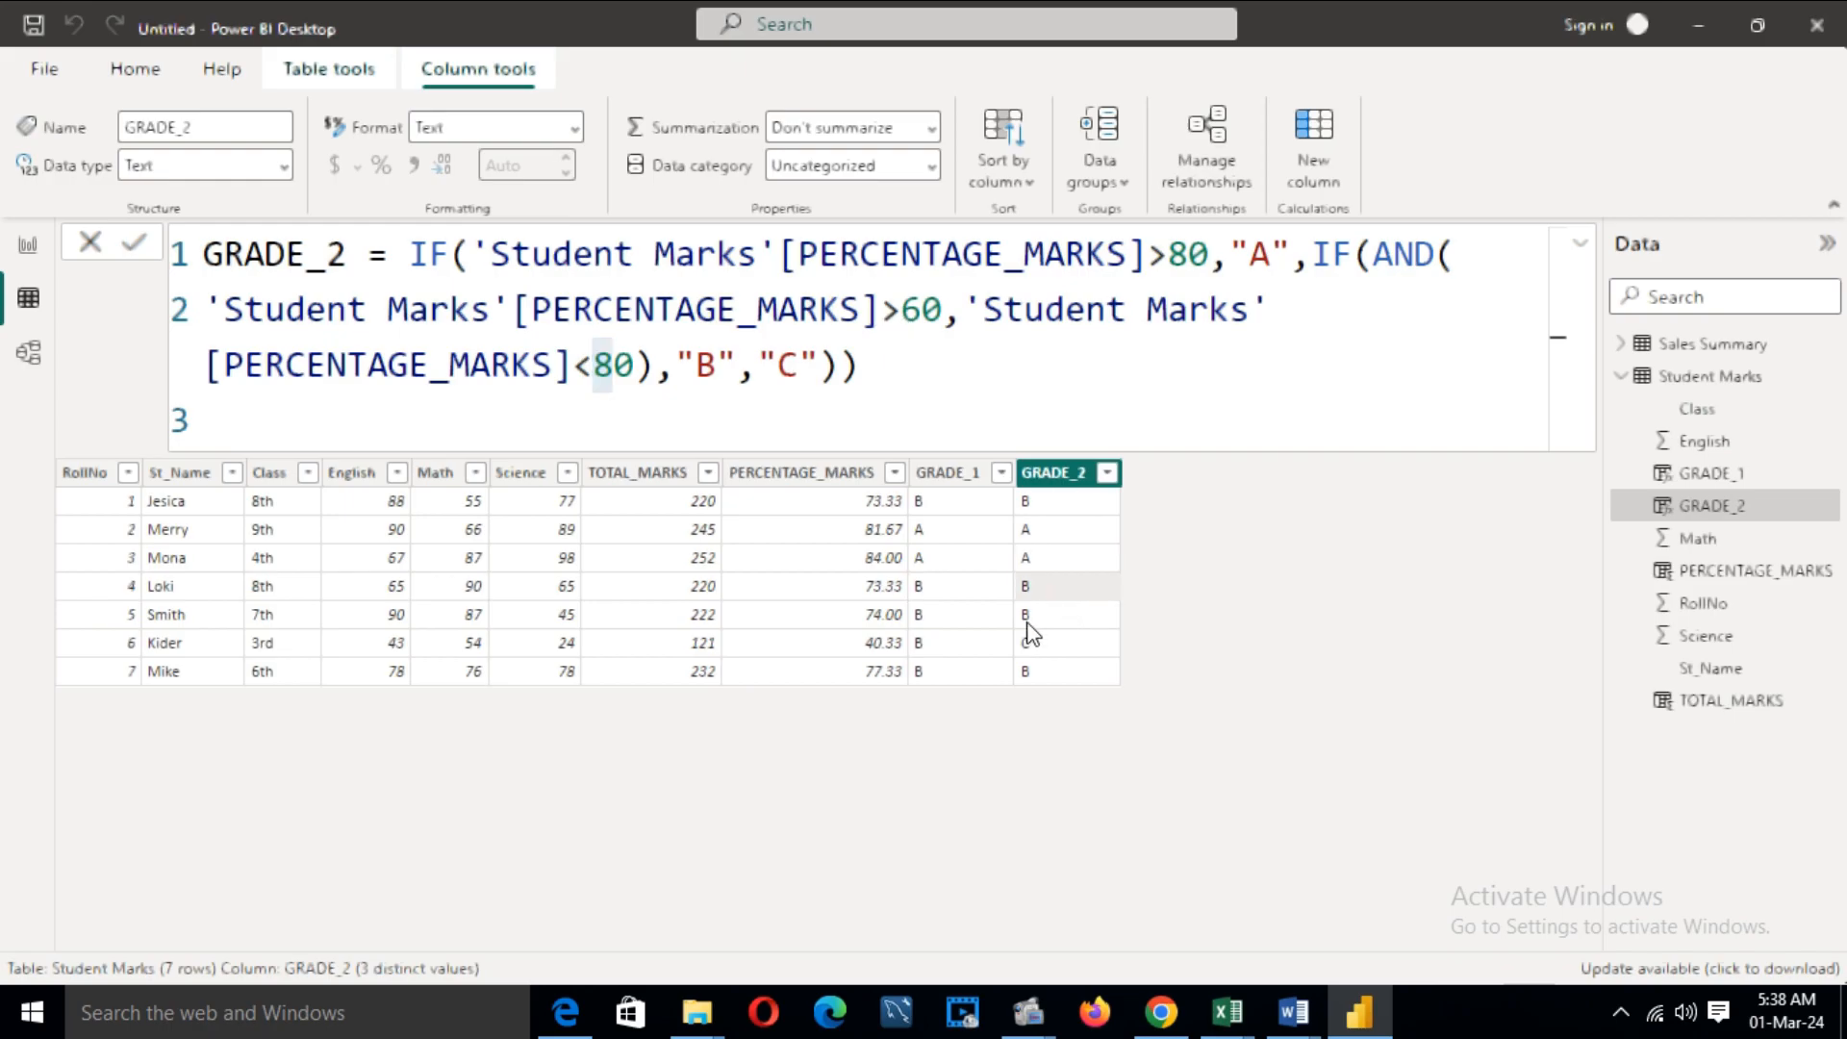
{"action": "left_click", "coordinate": [1055, 510]}
{"action": "left_click", "coordinate": [866, 506]}
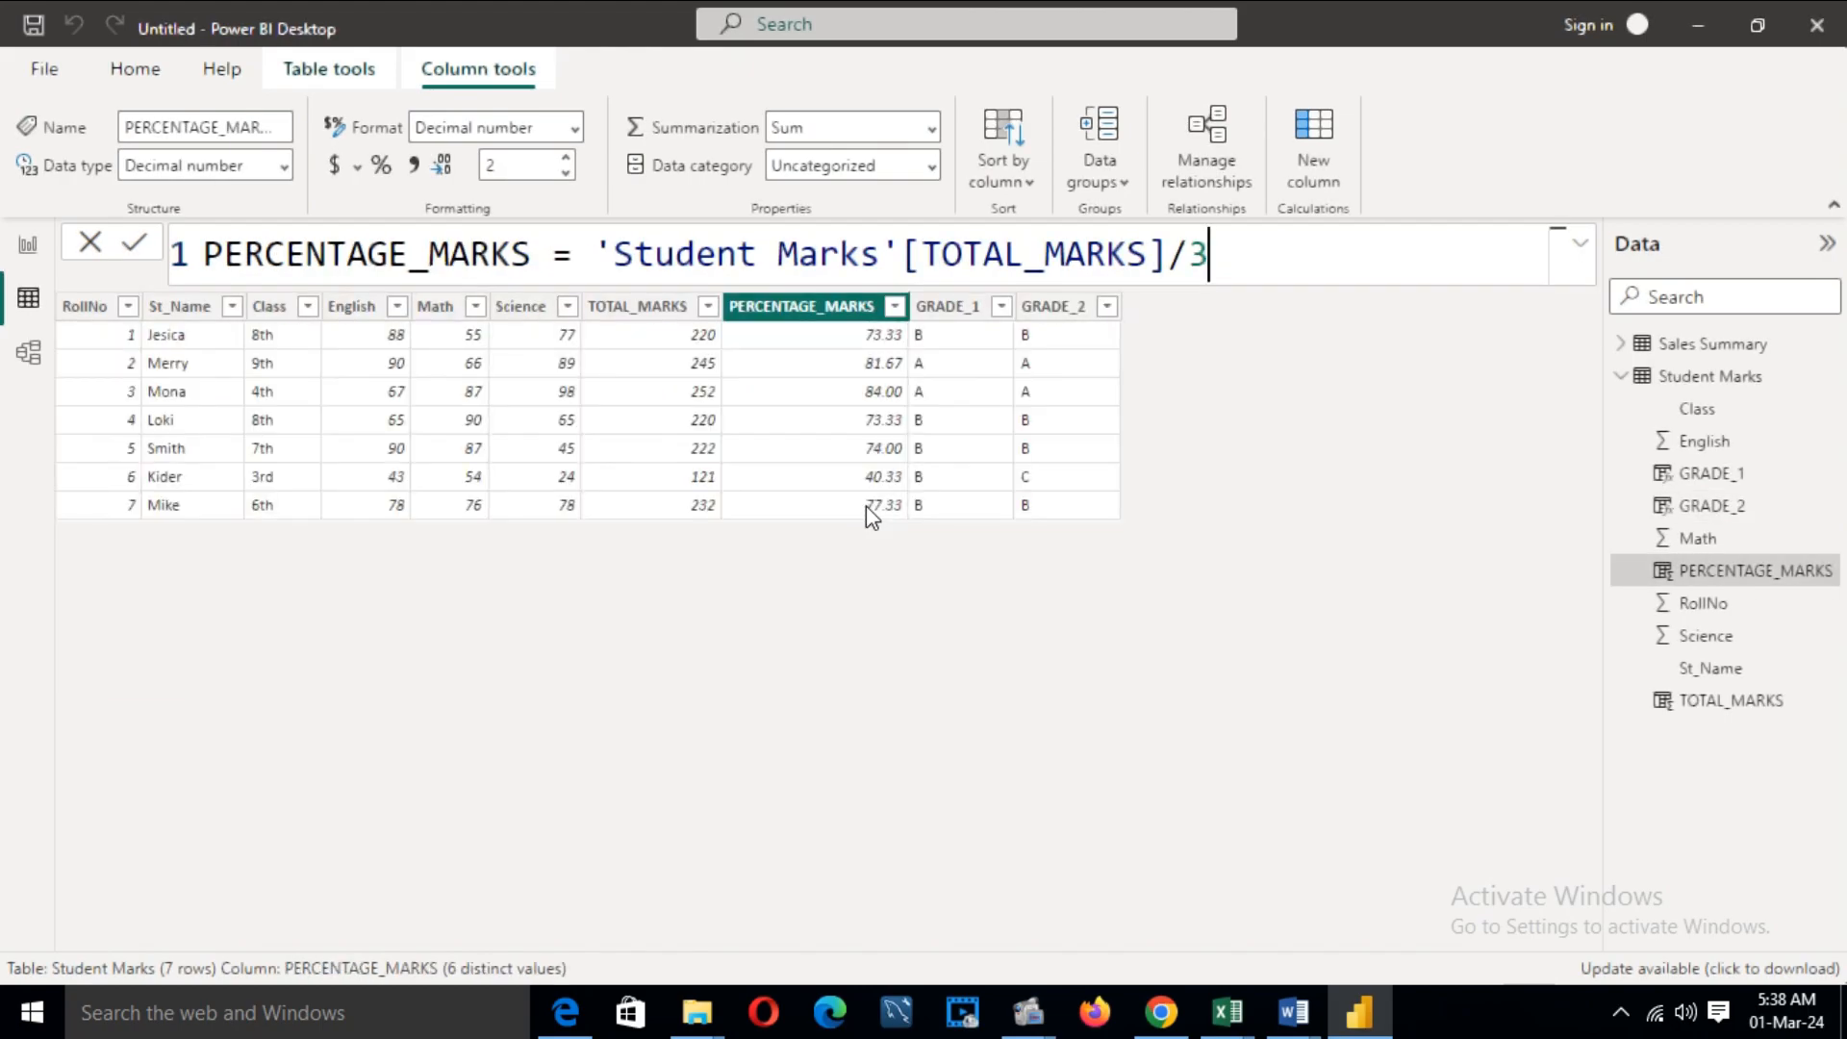
- Sort the table ascending by PERCENTAGE_MARKS, re-sort it ascending by GRADE_2, and compare the C grade with its percentage
{"action": "left_click", "coordinate": [894, 307]}
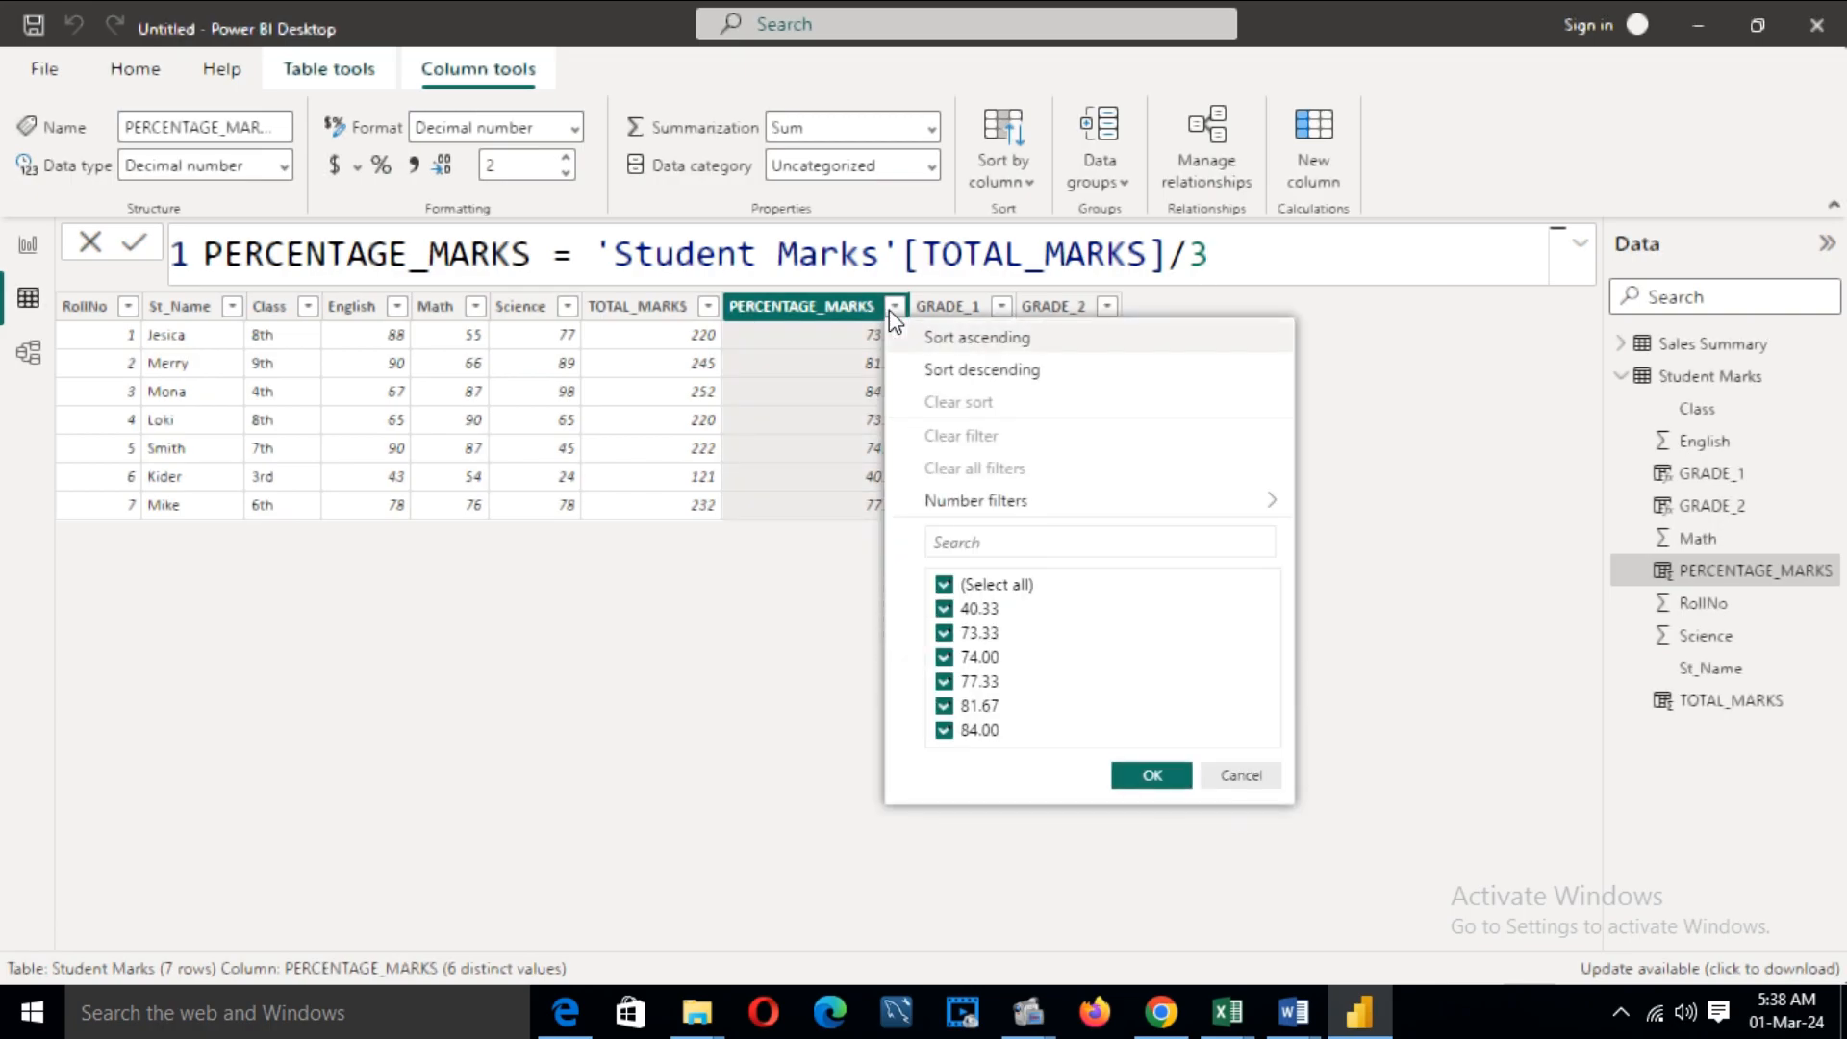
{"action": "left_click", "coordinate": [999, 345]}
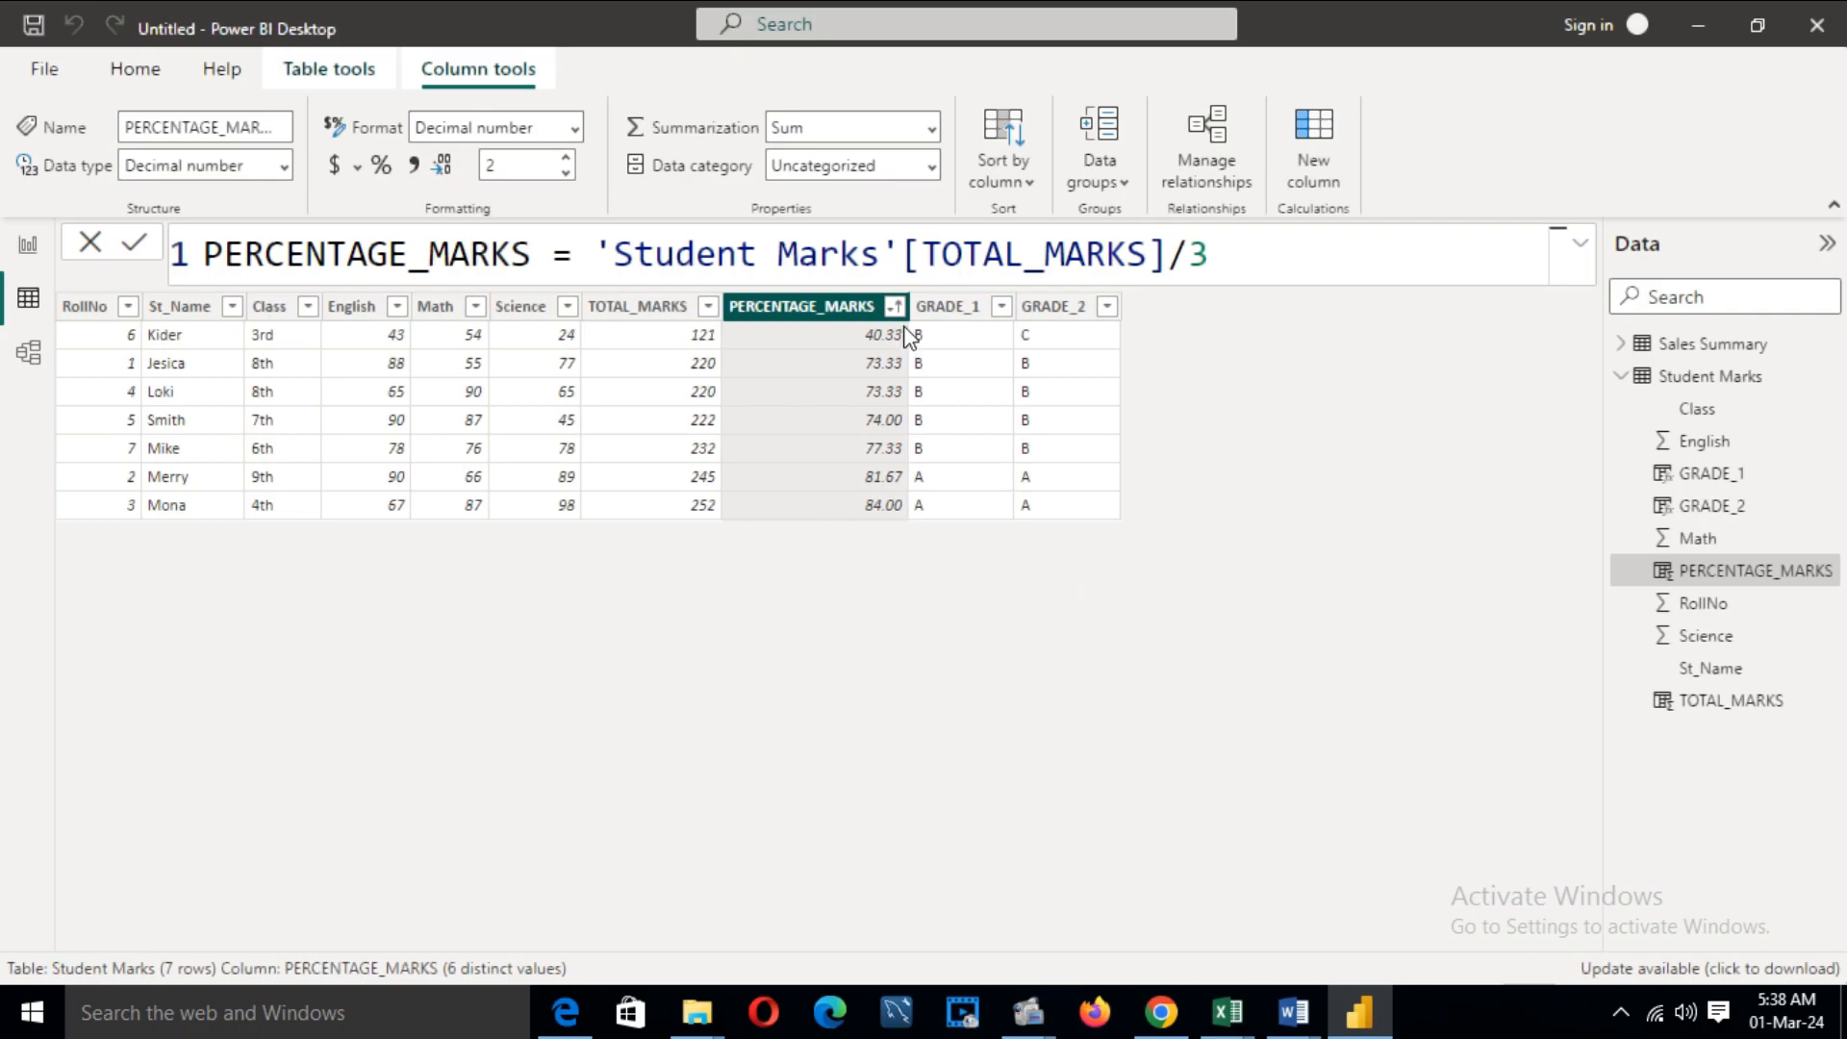
{"action": "left_click", "coordinate": [1109, 308]}
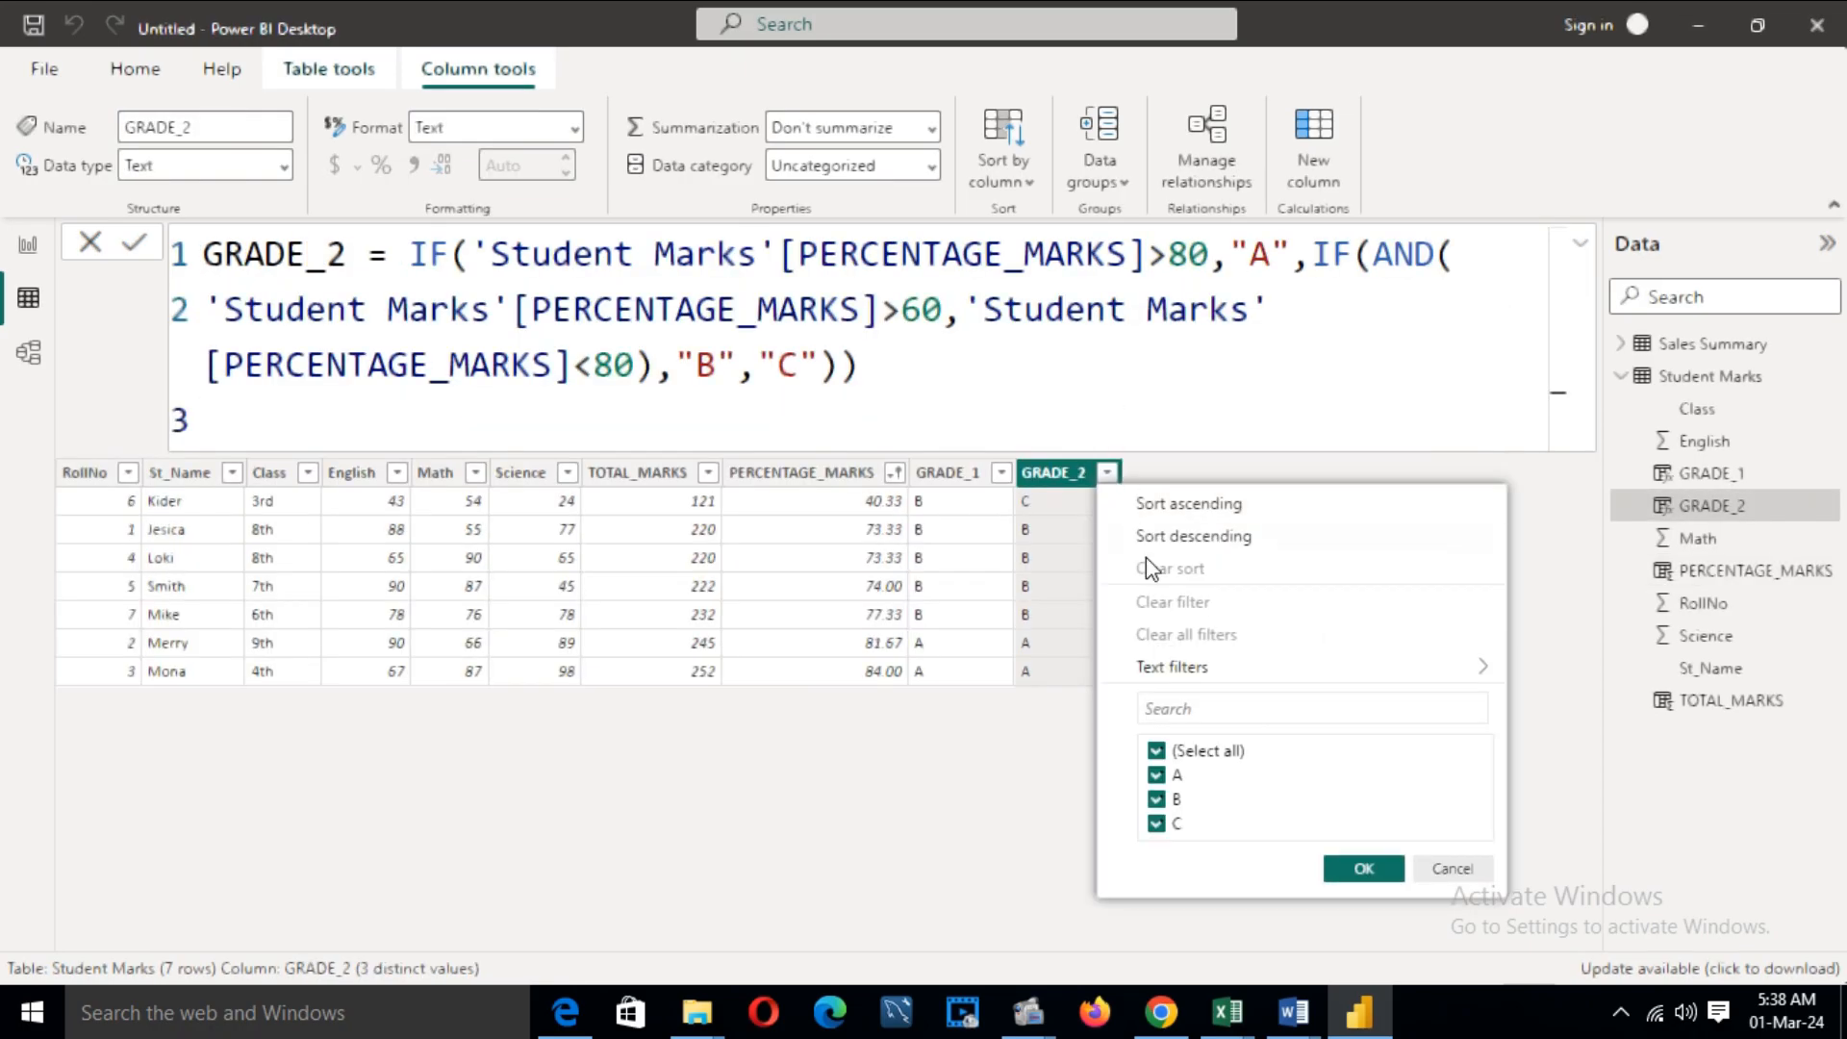
{"action": "left_click", "coordinate": [1226, 504]}
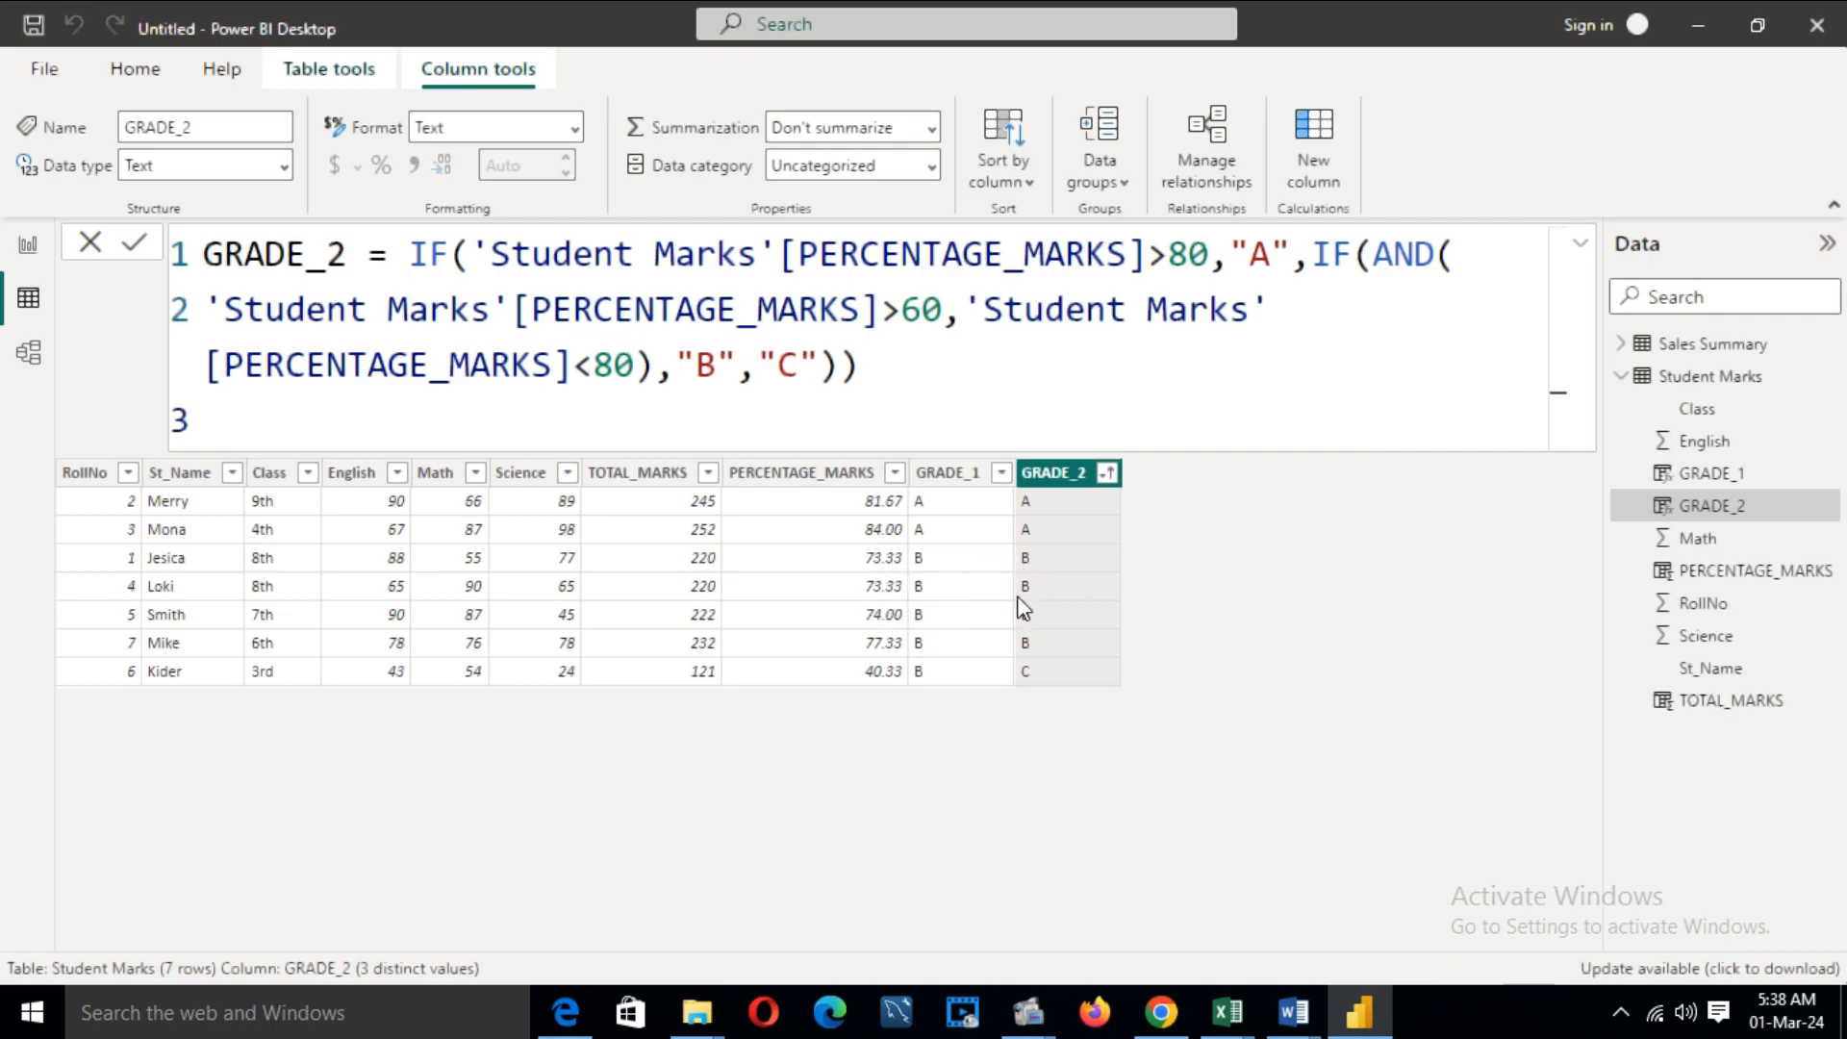
{"action": "left_click", "coordinate": [835, 678]}
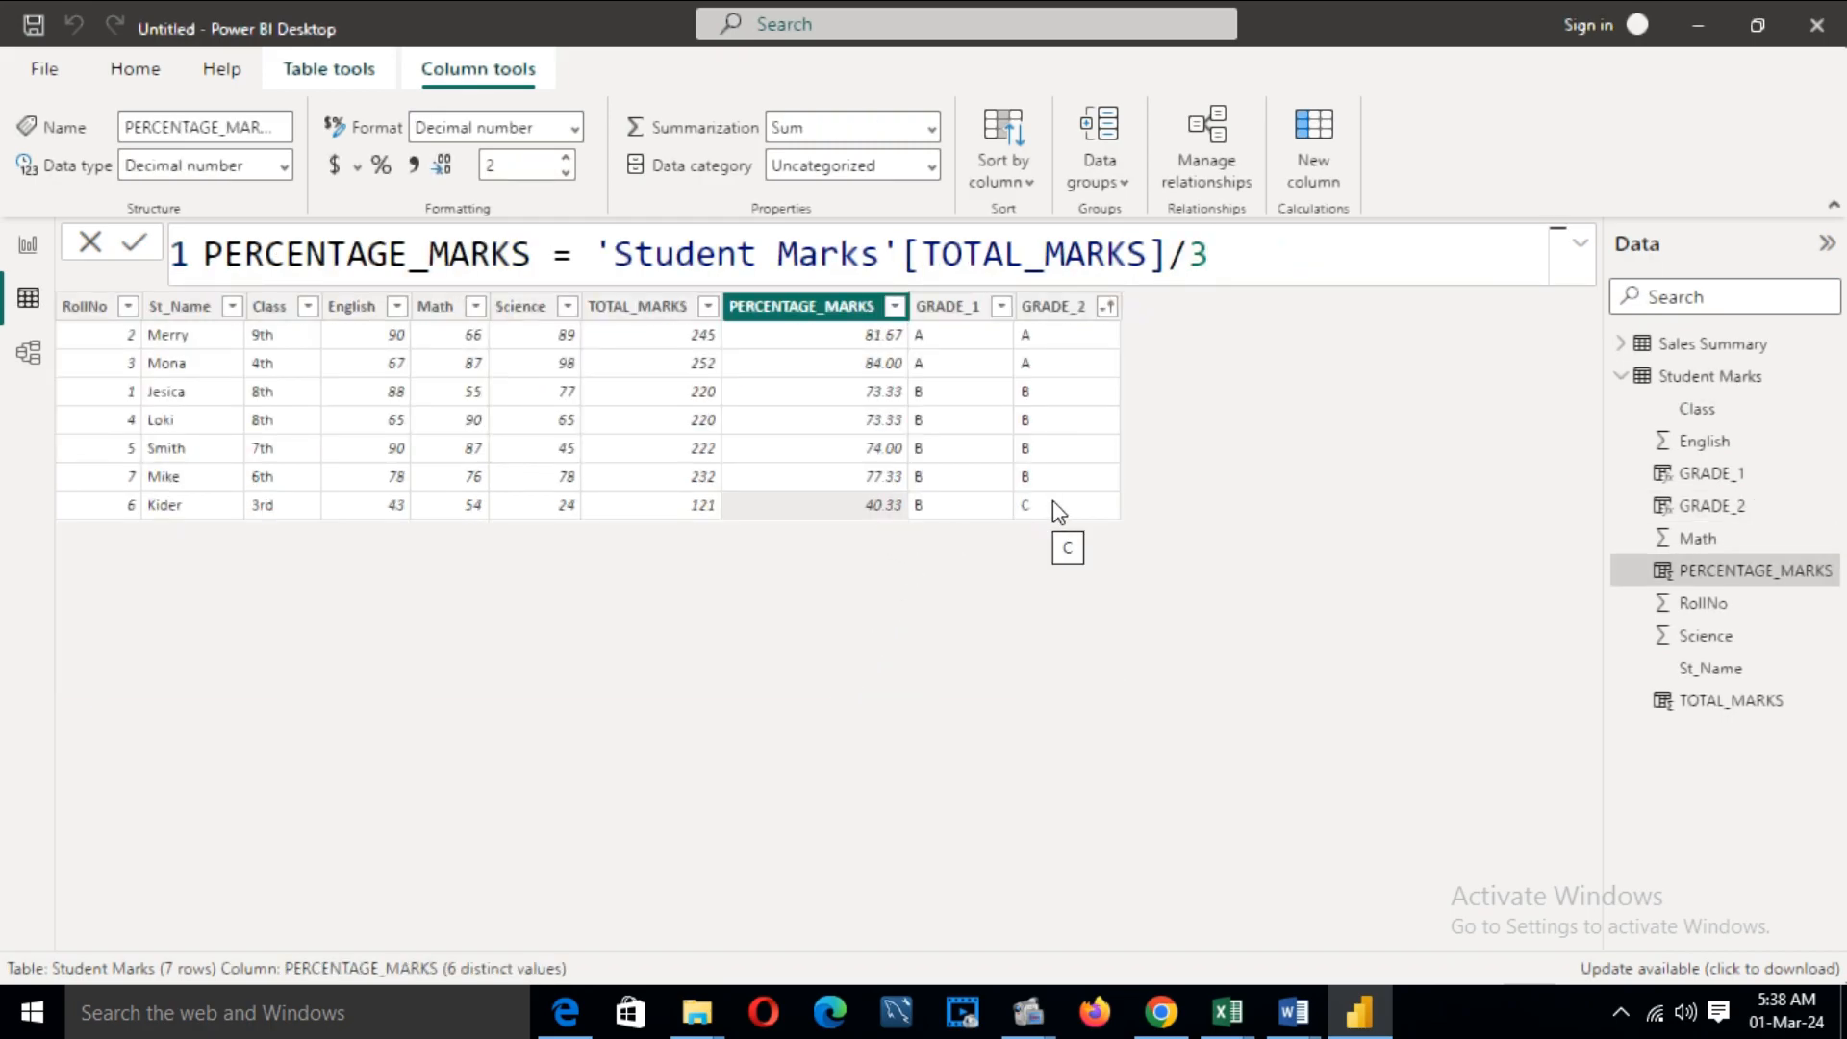
{"action": "left_click", "coordinate": [1054, 504]}
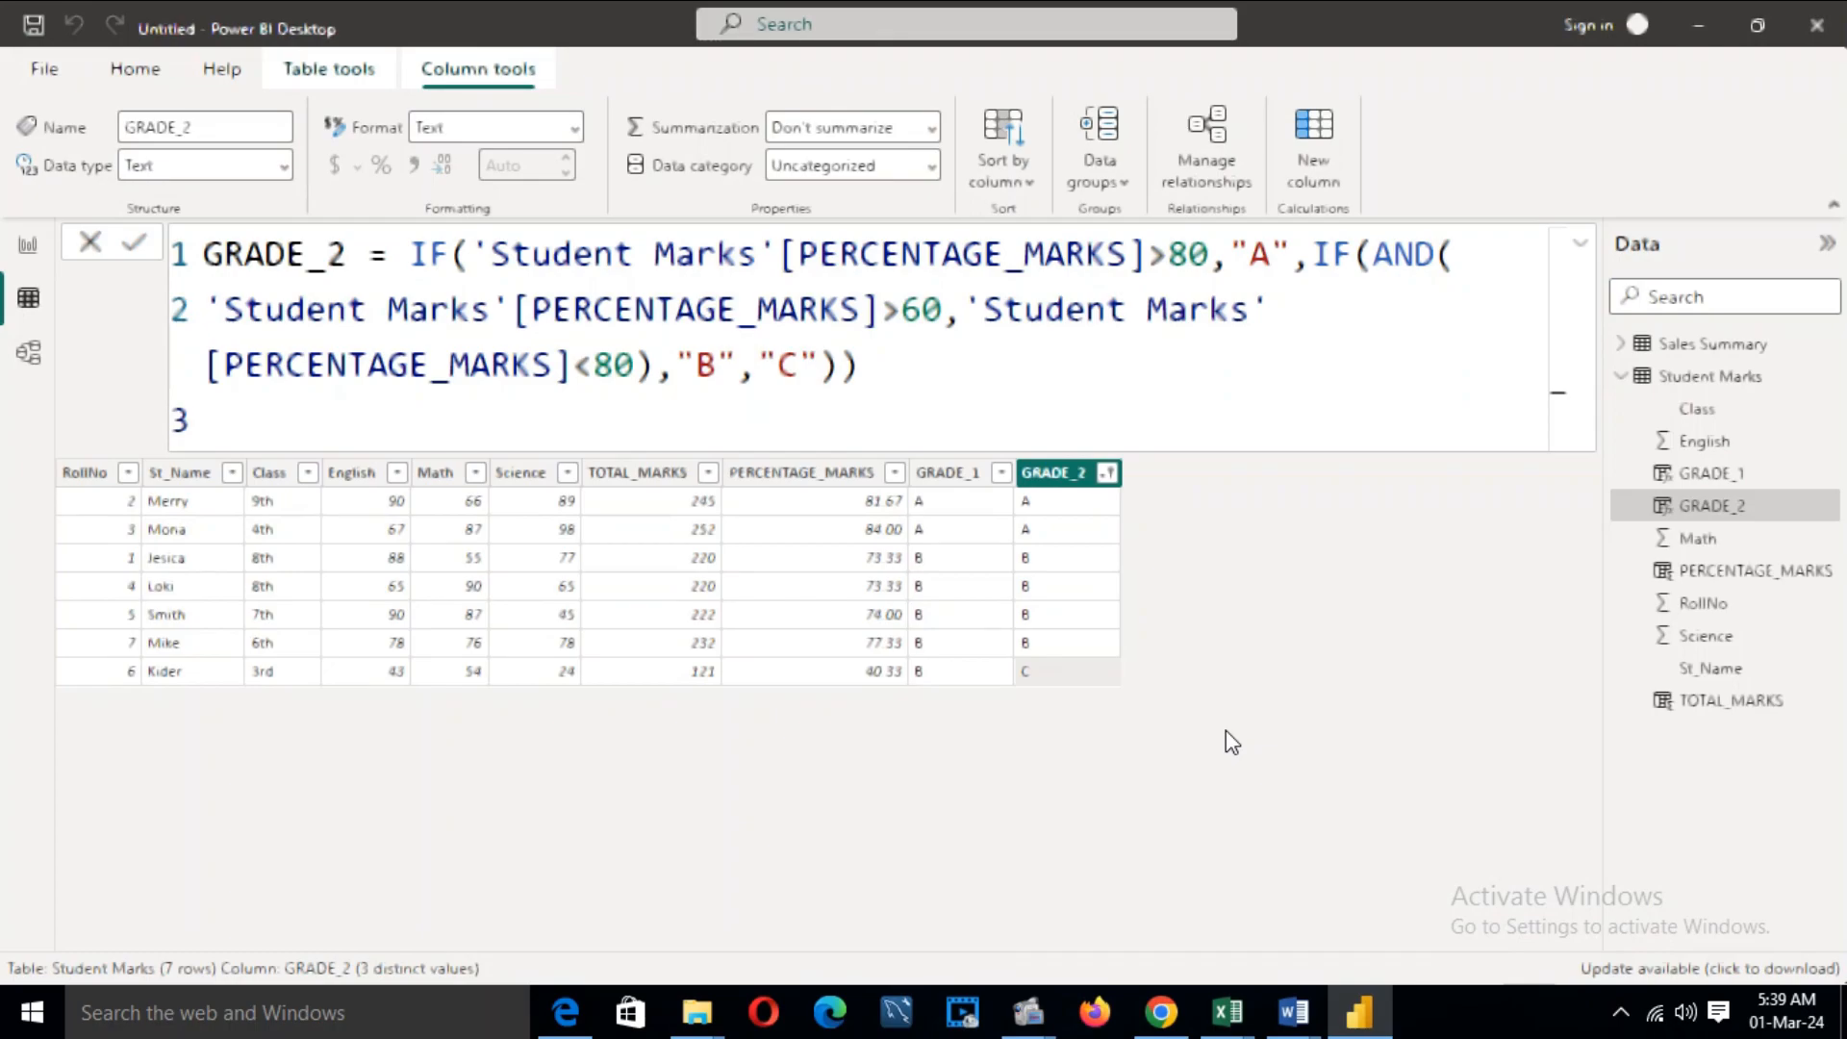
- Start another new column in the Student Marks table, copy the GRADE_3 formula from the Word document "code by me", and return to Power BI Desktop
{"action": "left_click", "coordinate": [1693, 378]}
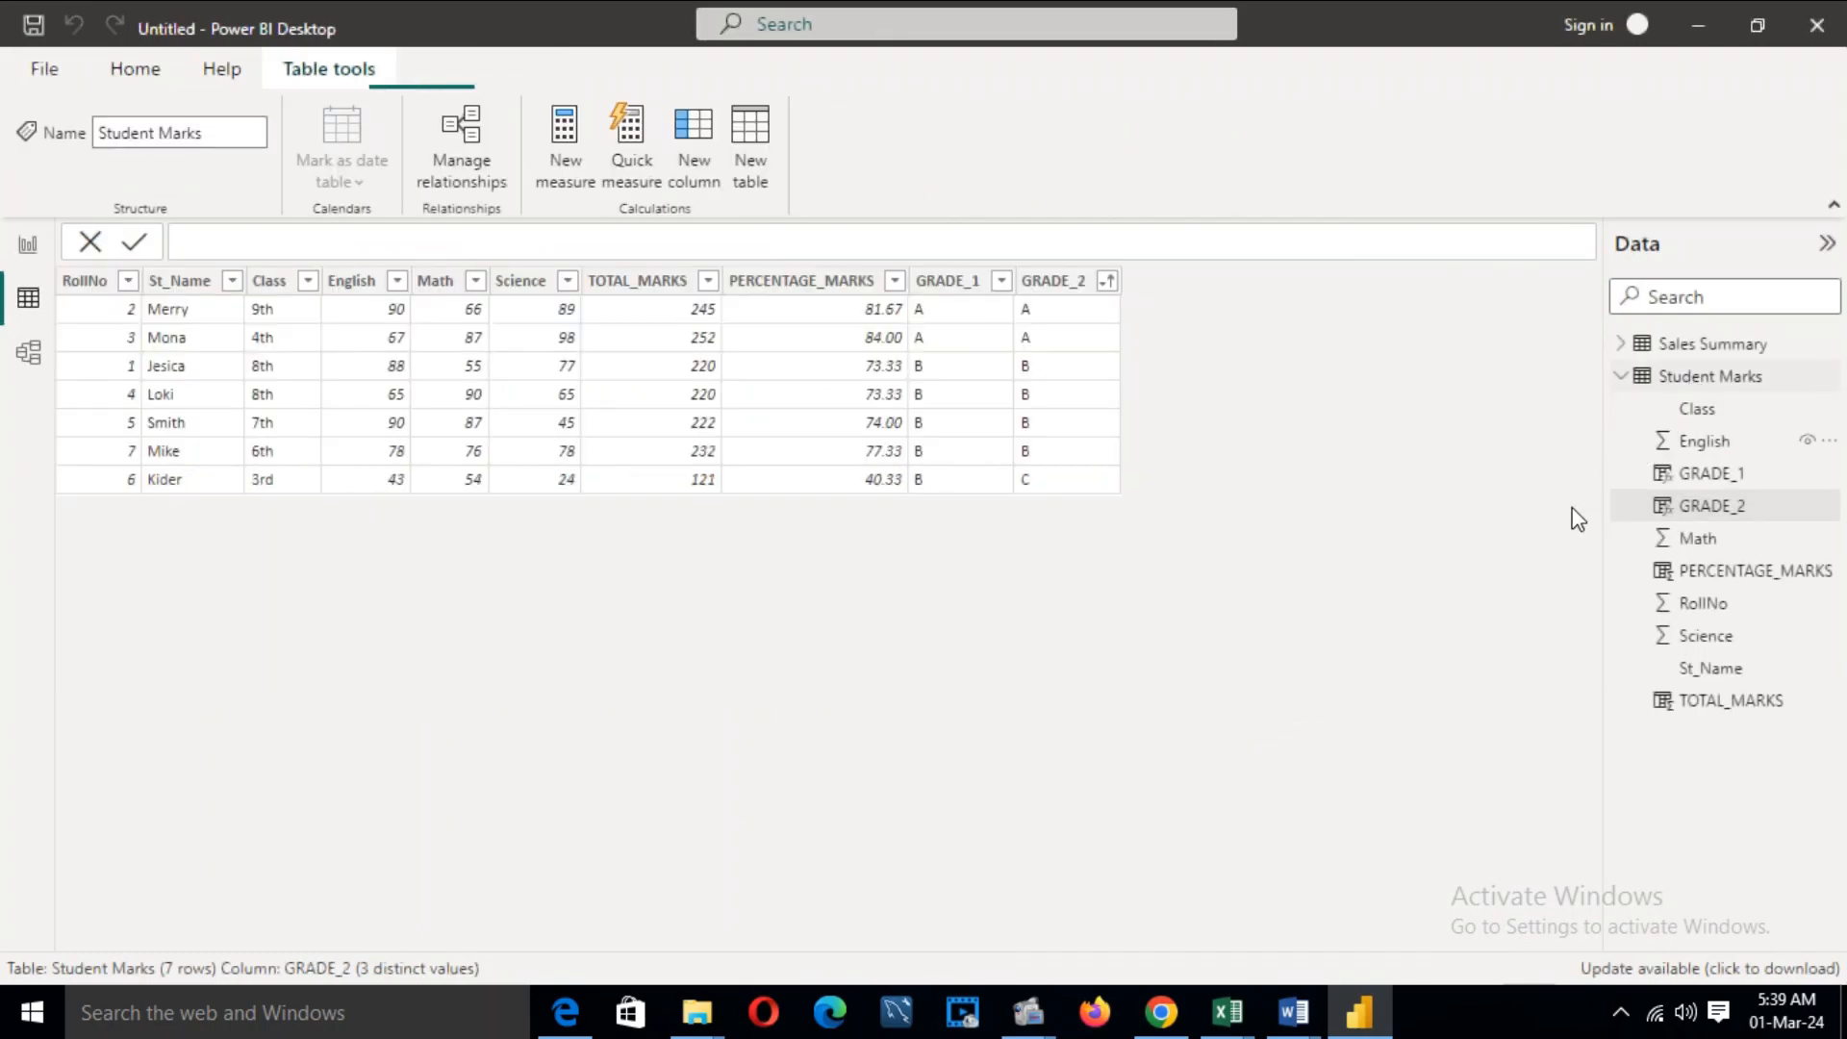
{"action": "right_click", "coordinate": [1709, 419]}
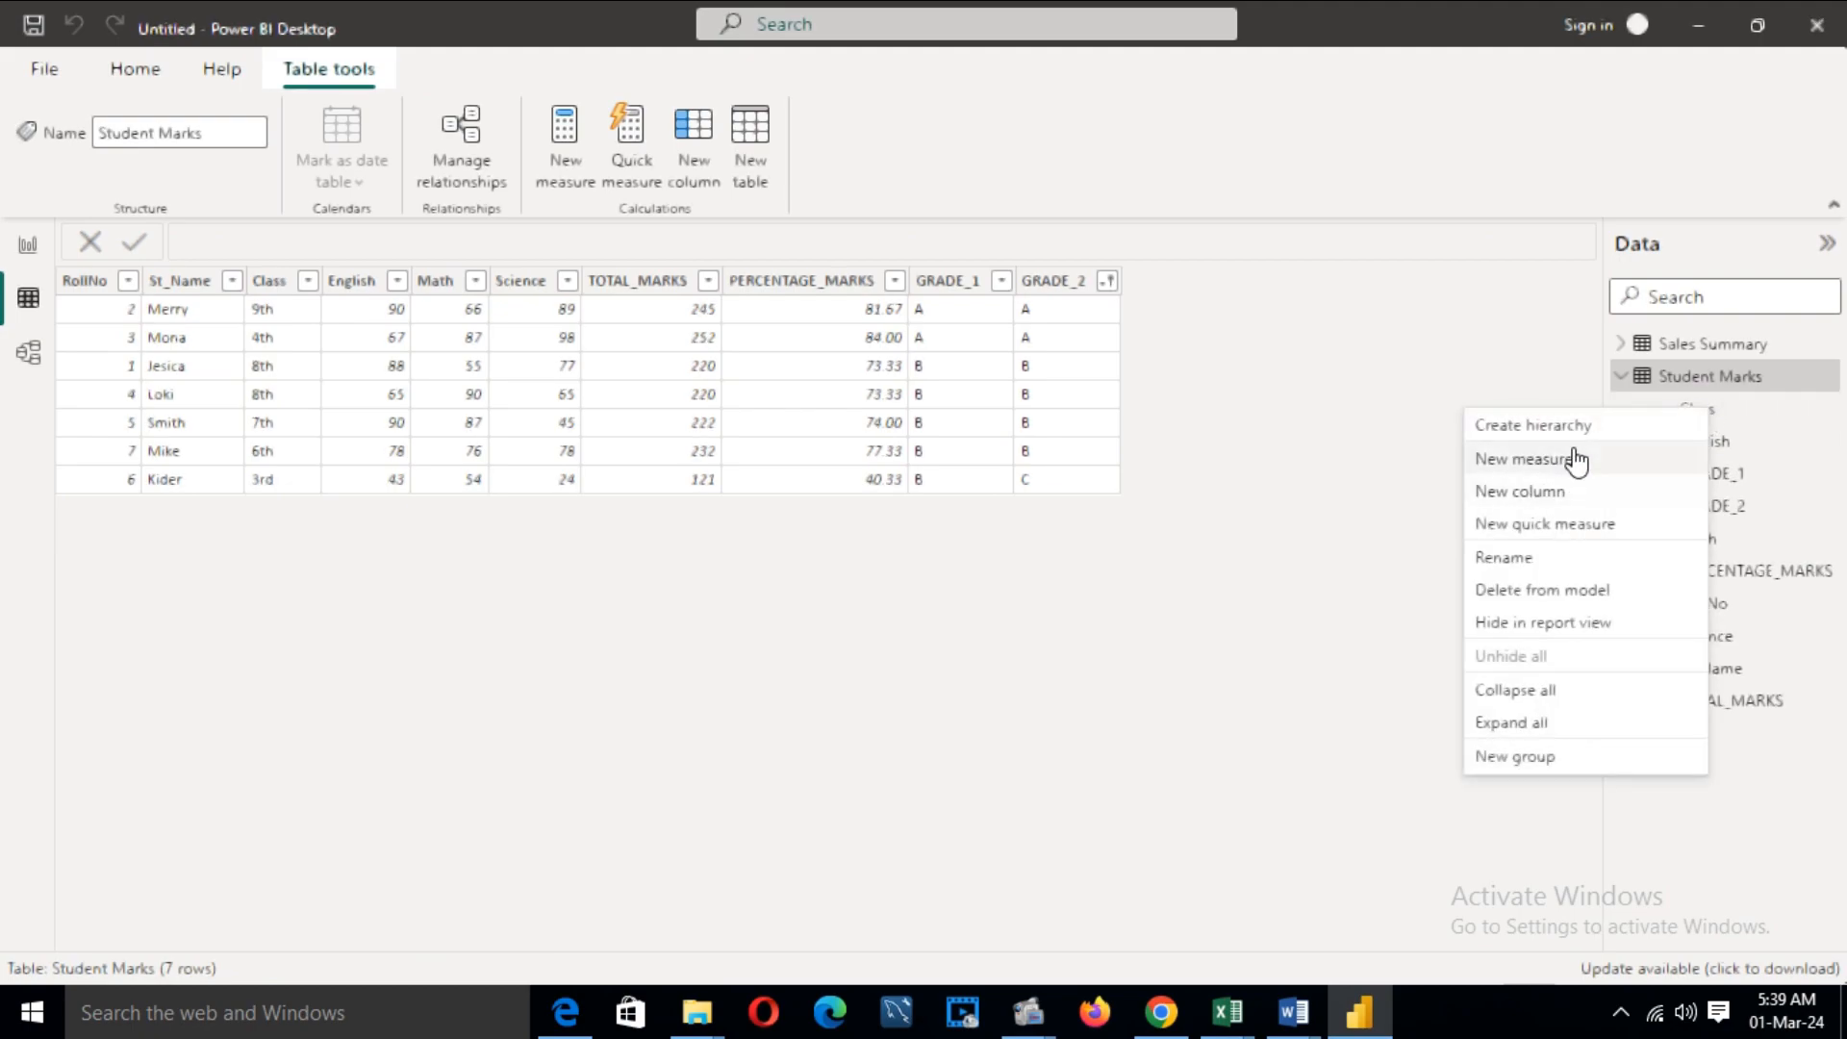
{"action": "left_click", "coordinate": [1539, 496]}
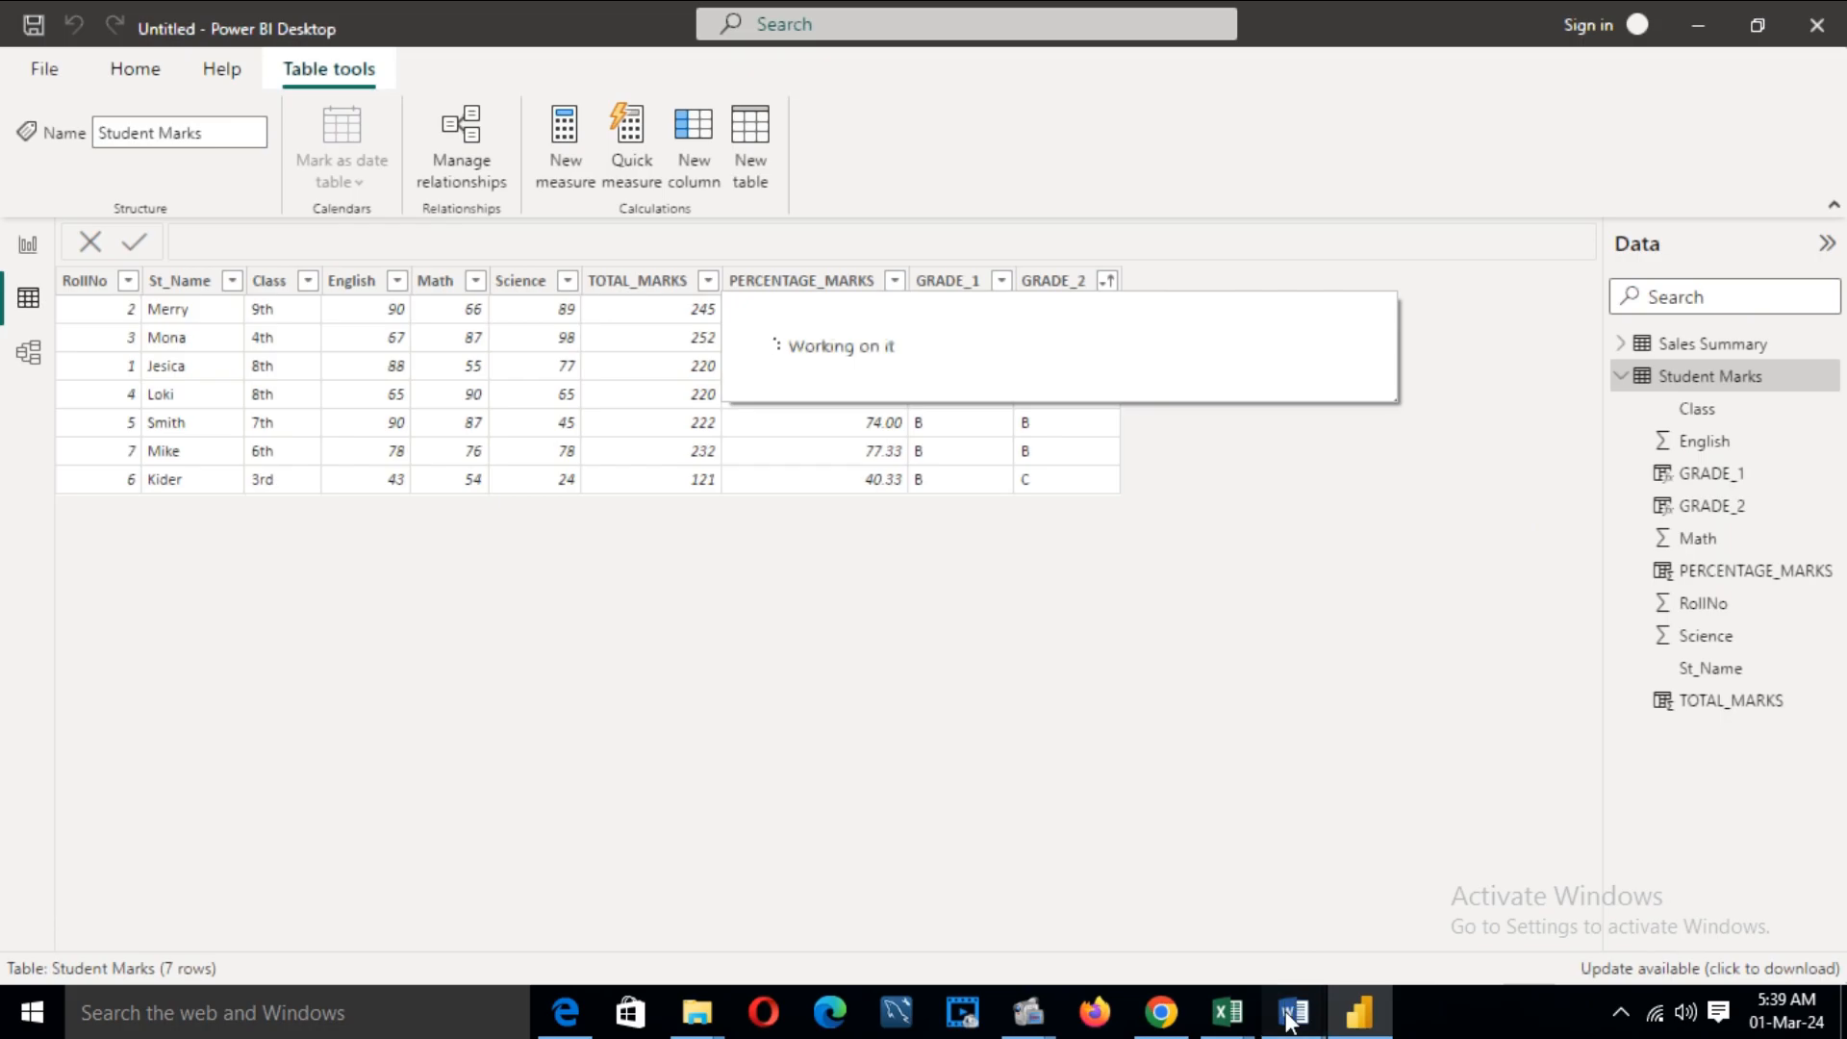
{"action": "mouse_move", "coordinate": [1294, 1013]}
{"action": "left_click", "coordinate": [1329, 916]}
{"action": "scroll", "coordinate": [1155, 747], "scroll_direction": "down", "scroll_amount": 2}
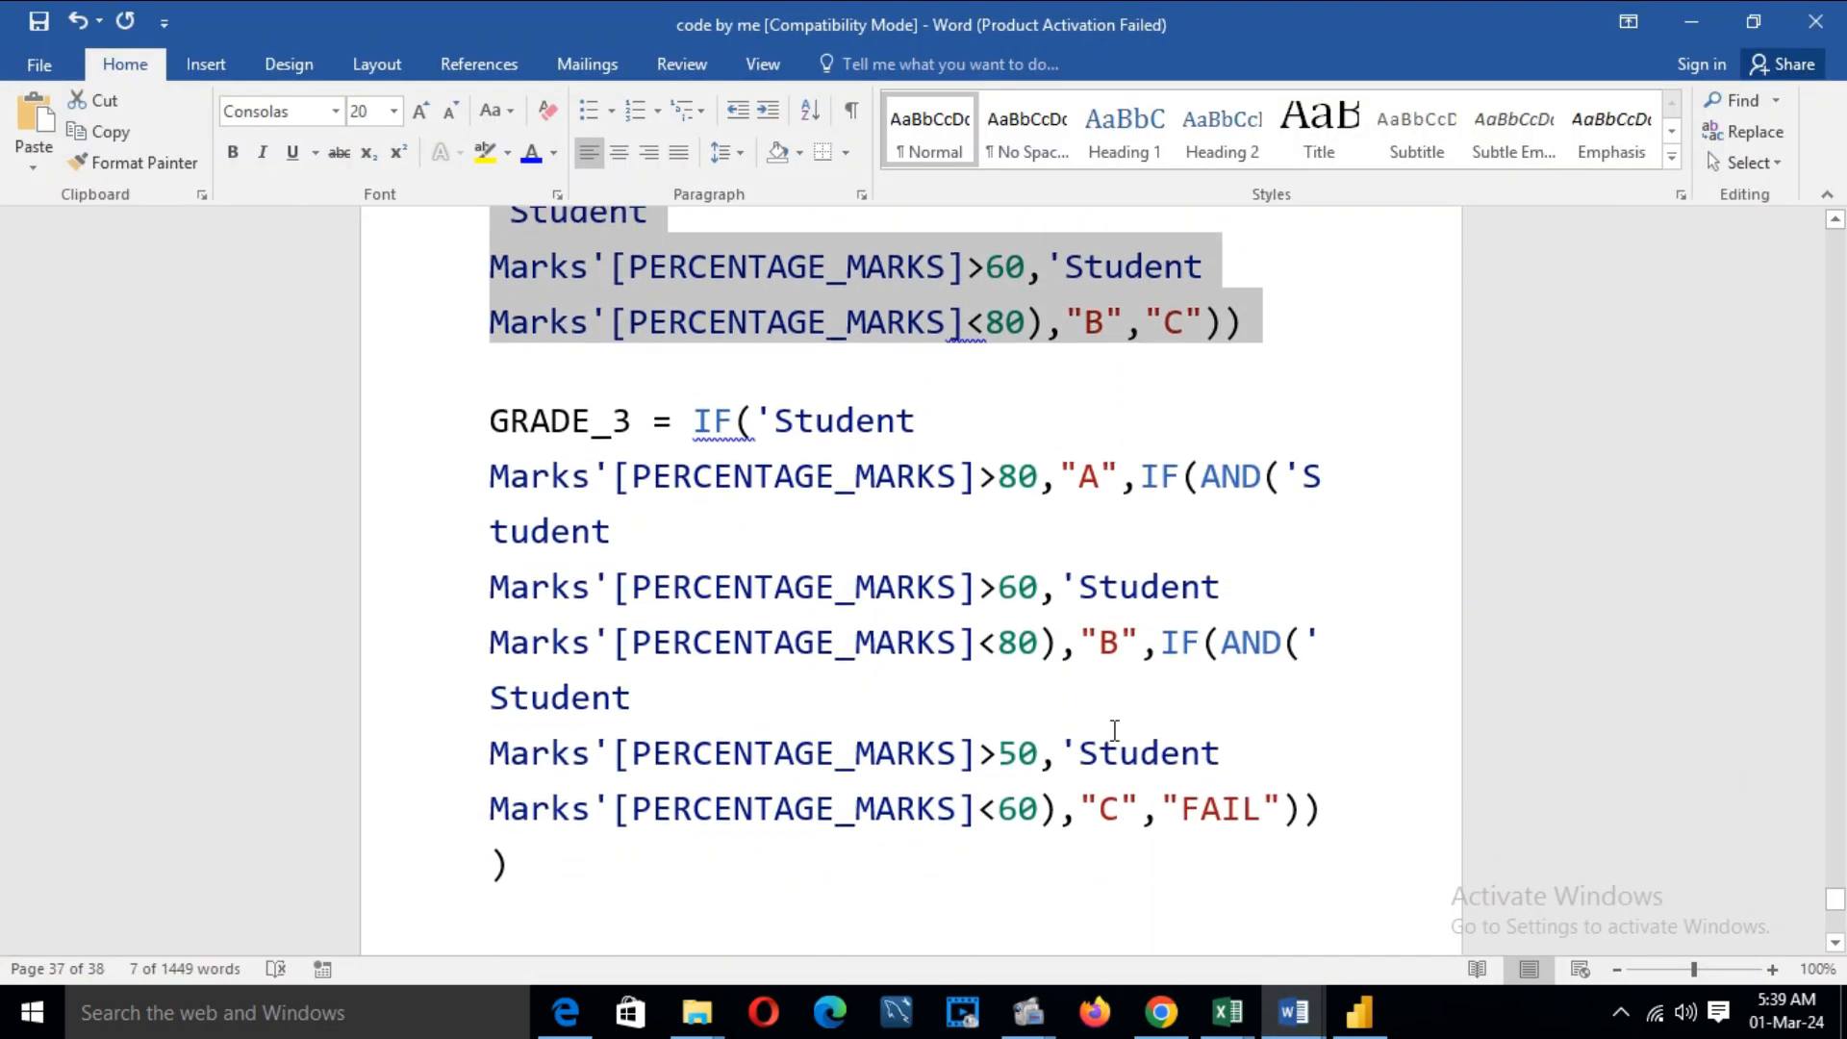
{"action": "left_click_drag", "start_coordinate": [489, 417], "coordinate": [878, 839]}
{"action": "key", "text": "ctrl+c"}
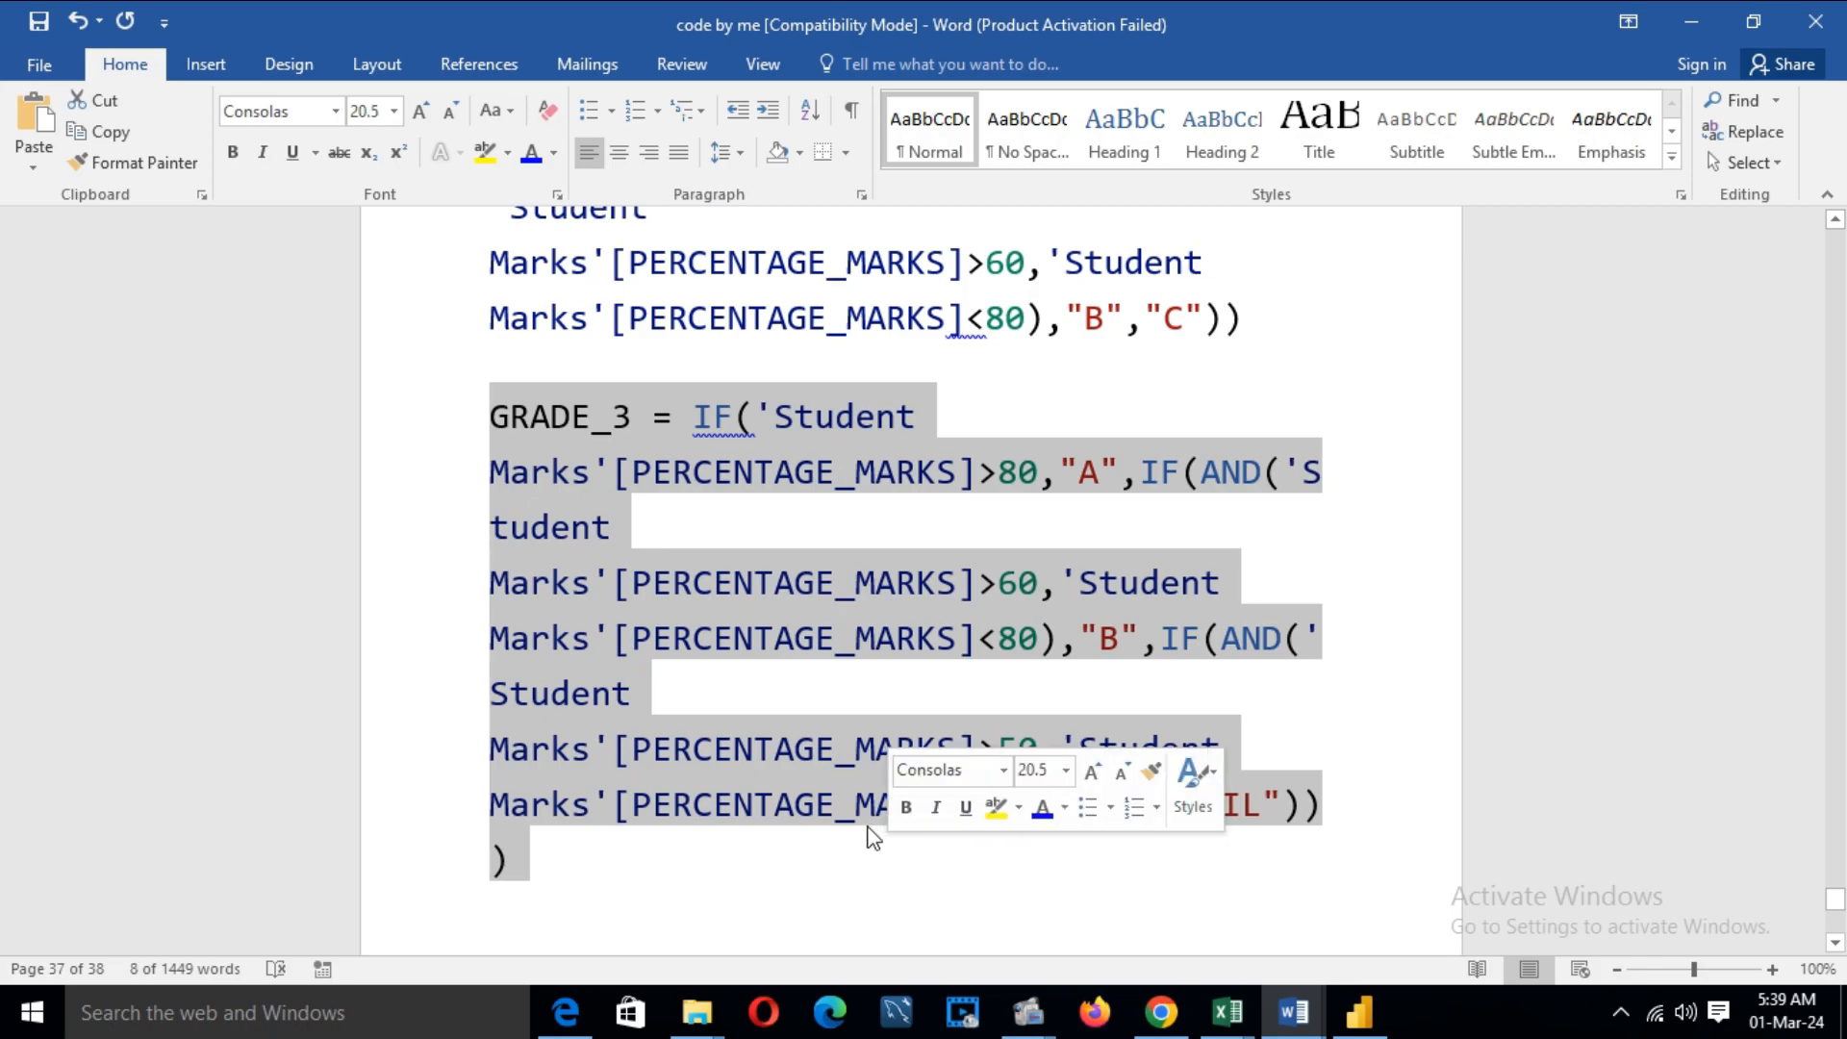
{"action": "left_click", "coordinate": [1358, 1013]}
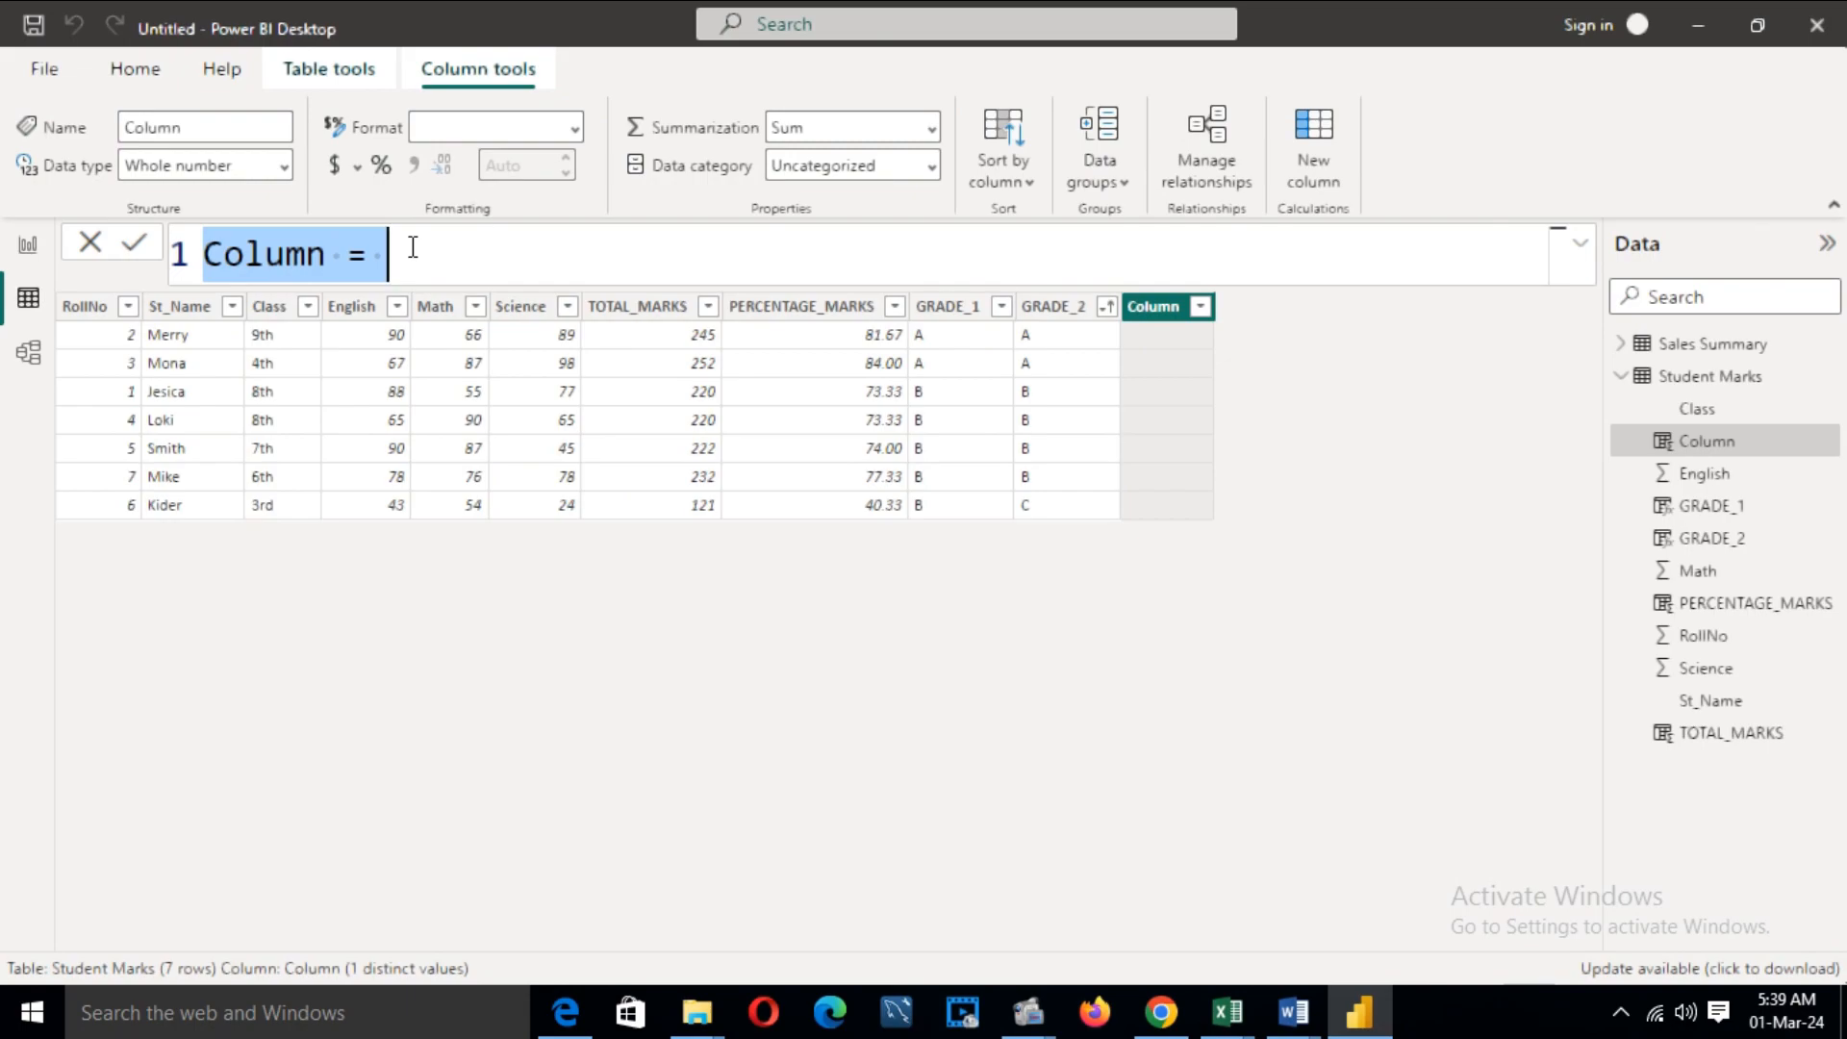
- Switch to the Word document to recheck the selected GRADE_3 formula, and return to Power BI Desktop
{"action": "left_click", "coordinate": [413, 247]}
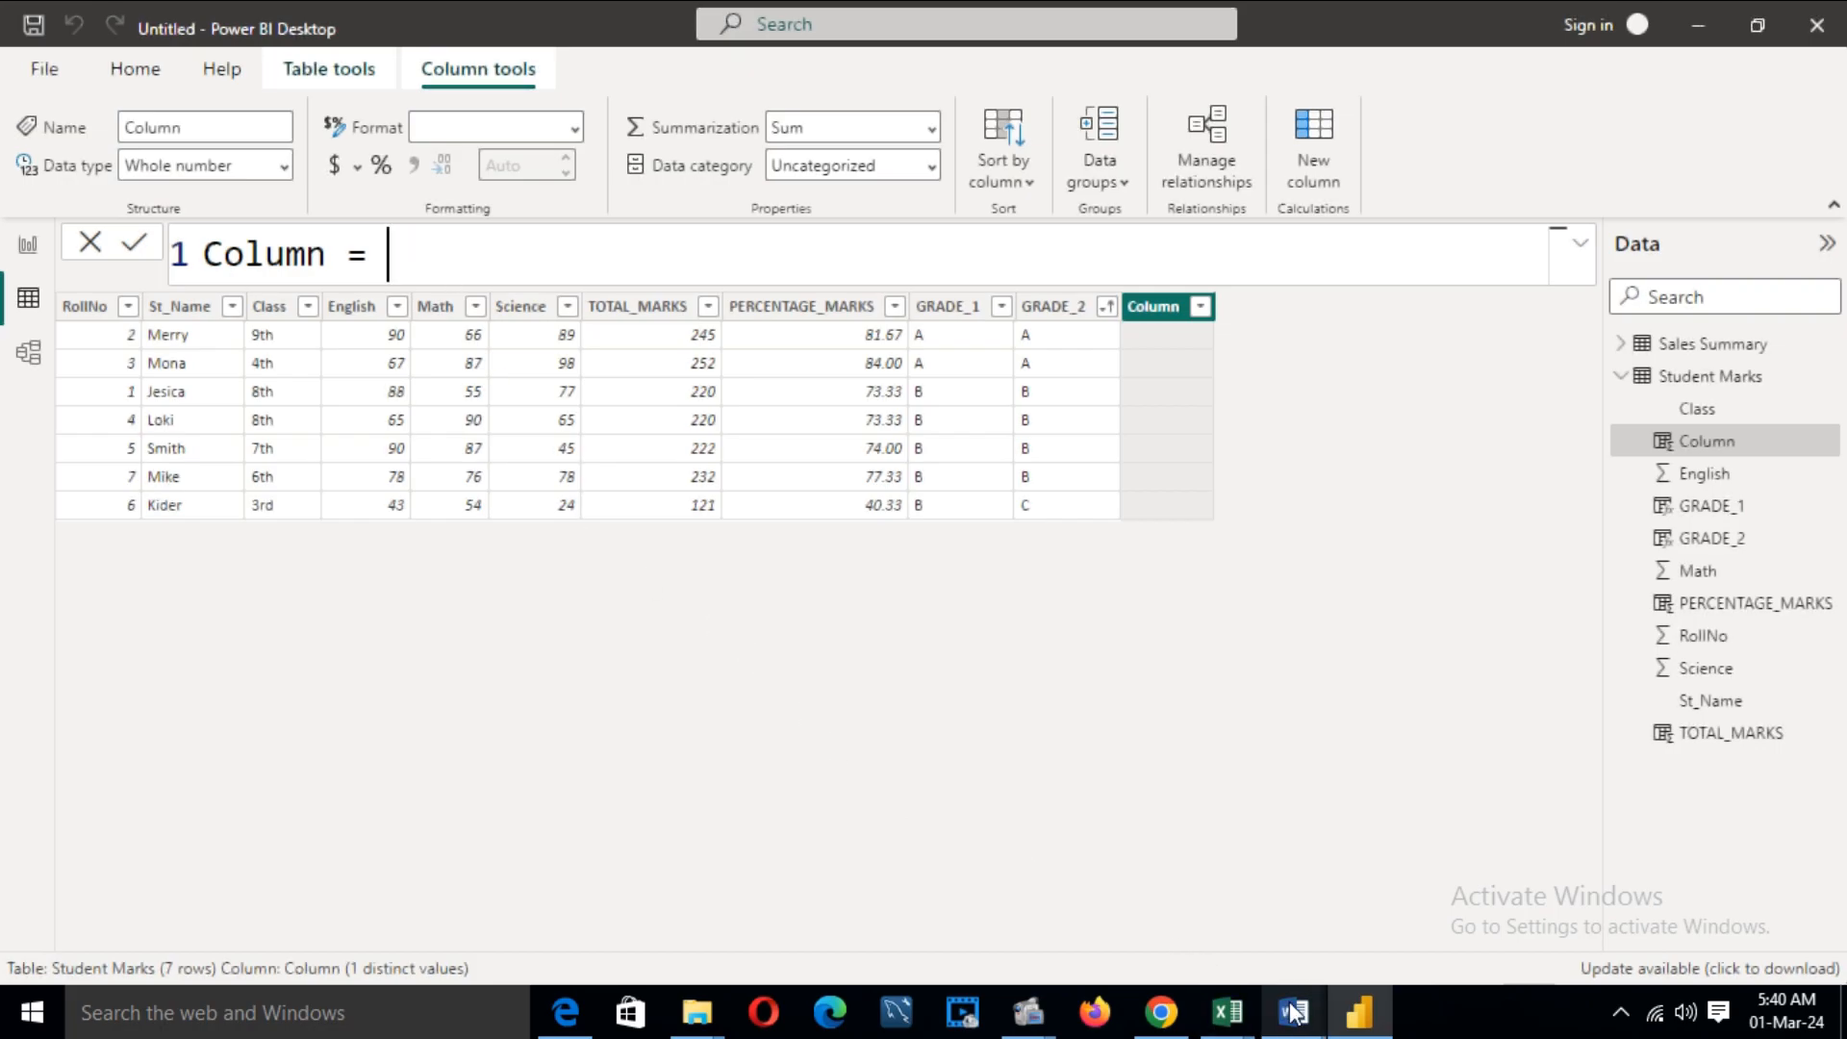
{"action": "mouse_move", "coordinate": [1294, 1012]}
{"action": "left_click", "coordinate": [1289, 885]}
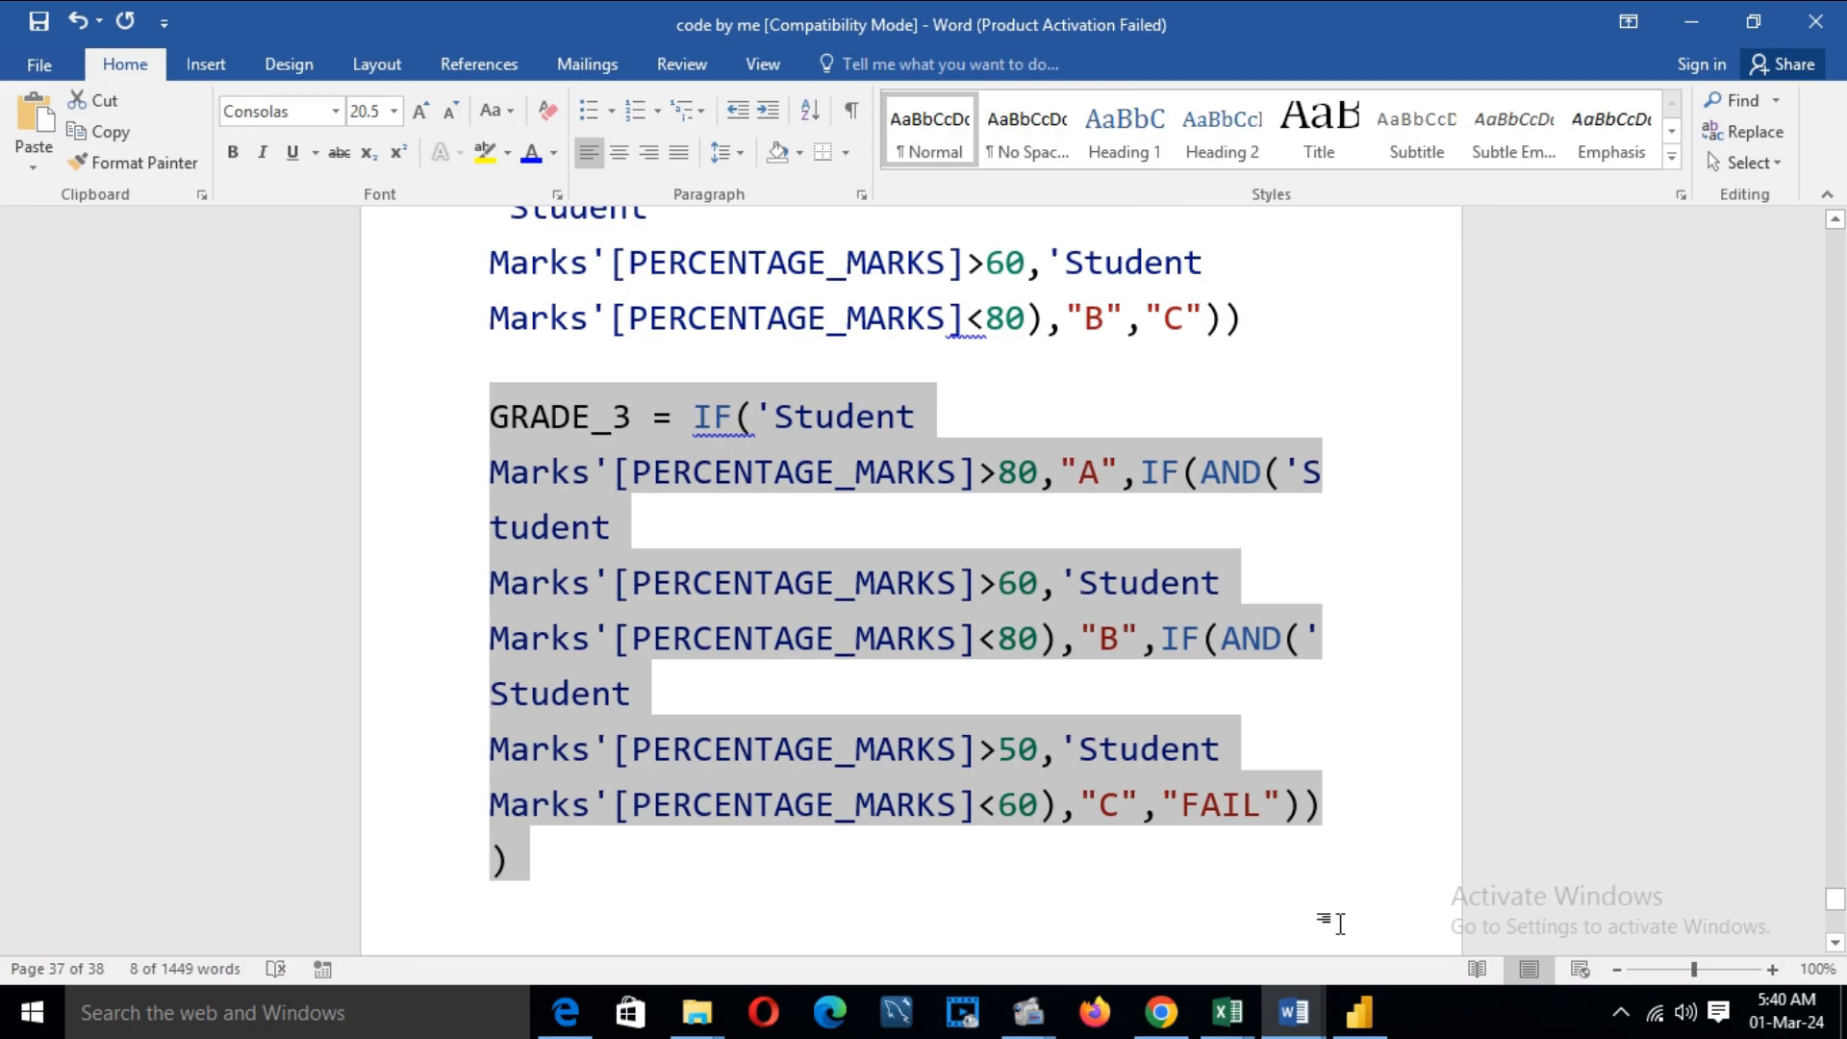
{"action": "left_click", "coordinate": [1359, 1012]}
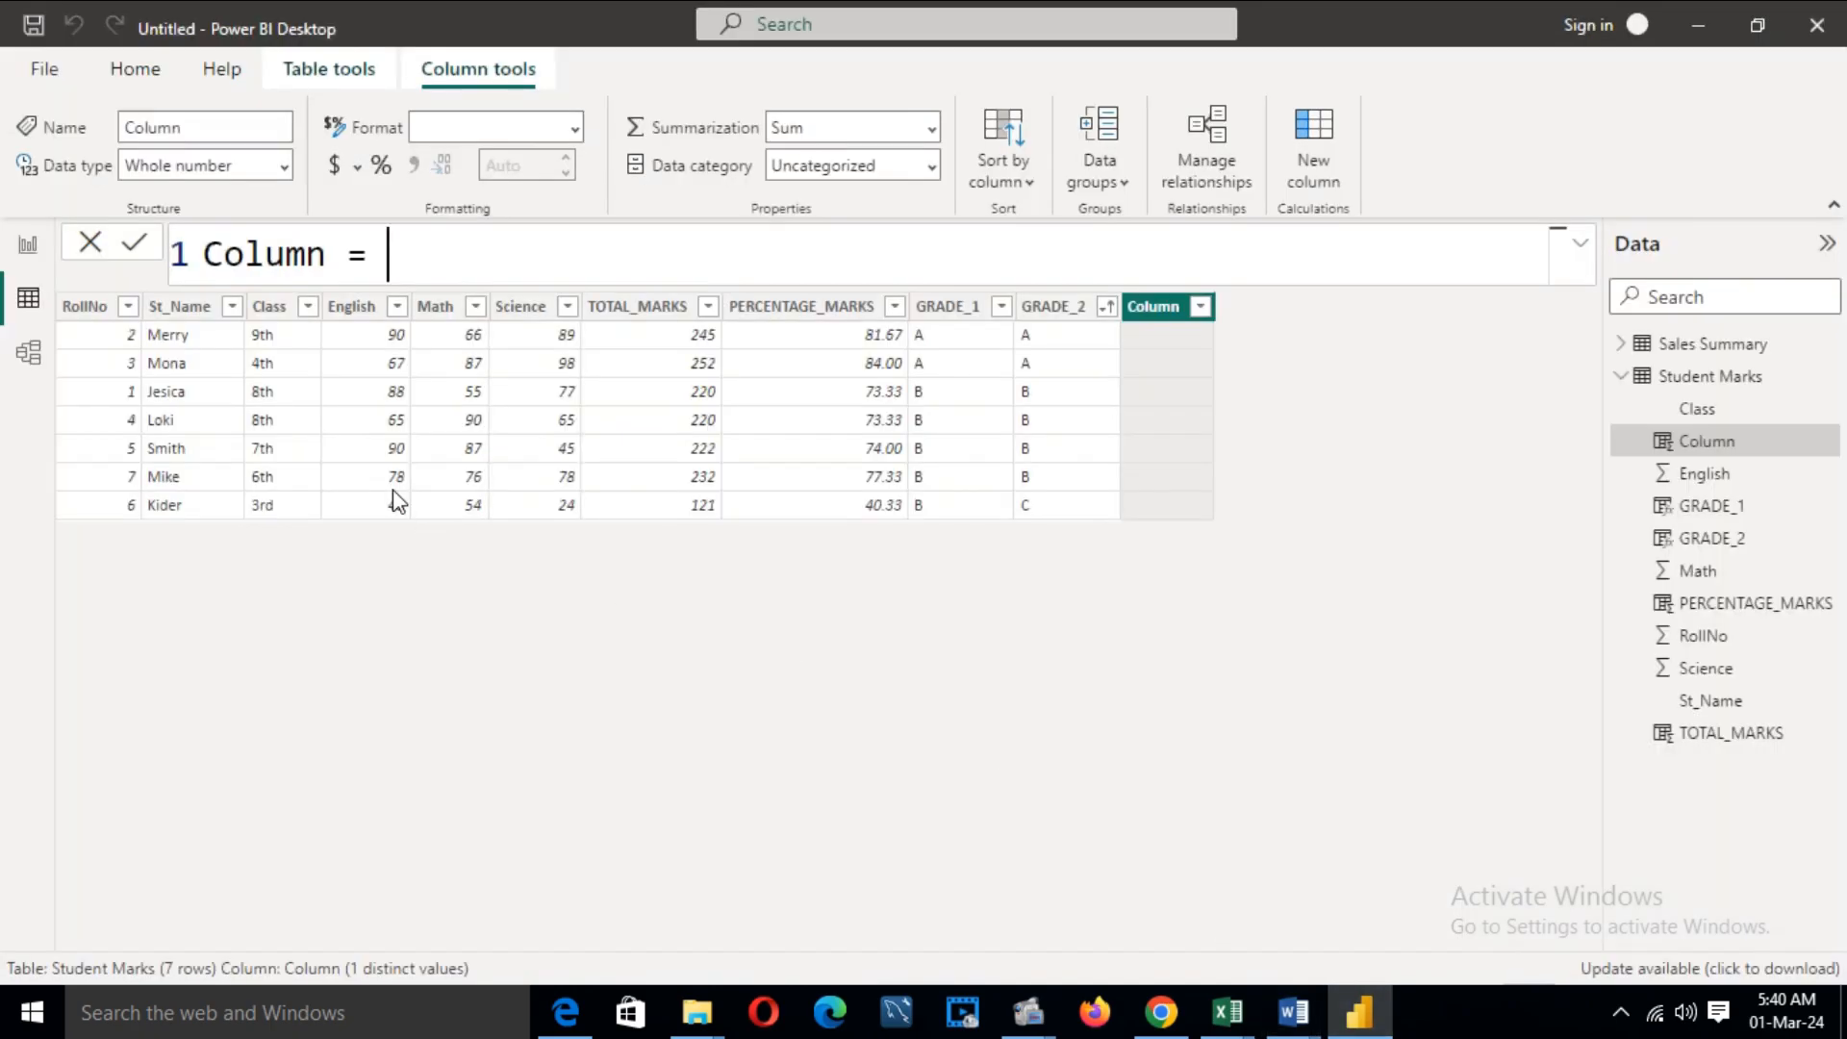
- Replace the new column's default text with the copied GRADE_3 formula, grading A above 80, B between 60 and 80, C between 50 and 60, otherwise FAIL
{"action": "left_click", "coordinate": [393, 260]}
{"action": "key", "text": "BackSpace"}
{"action": "key", "text": "BackSpace"}
{"action": "key", "text": "BackSpace"}
{"action": "key", "text": "BackSpace"}
{"action": "key", "text": "BackSpace"}
{"action": "key", "text": "BackSpace"}
{"action": "key", "text": "BackSpace"}
{"action": "key", "text": "BackSpace"}
{"action": "key", "text": "BackSpace"}
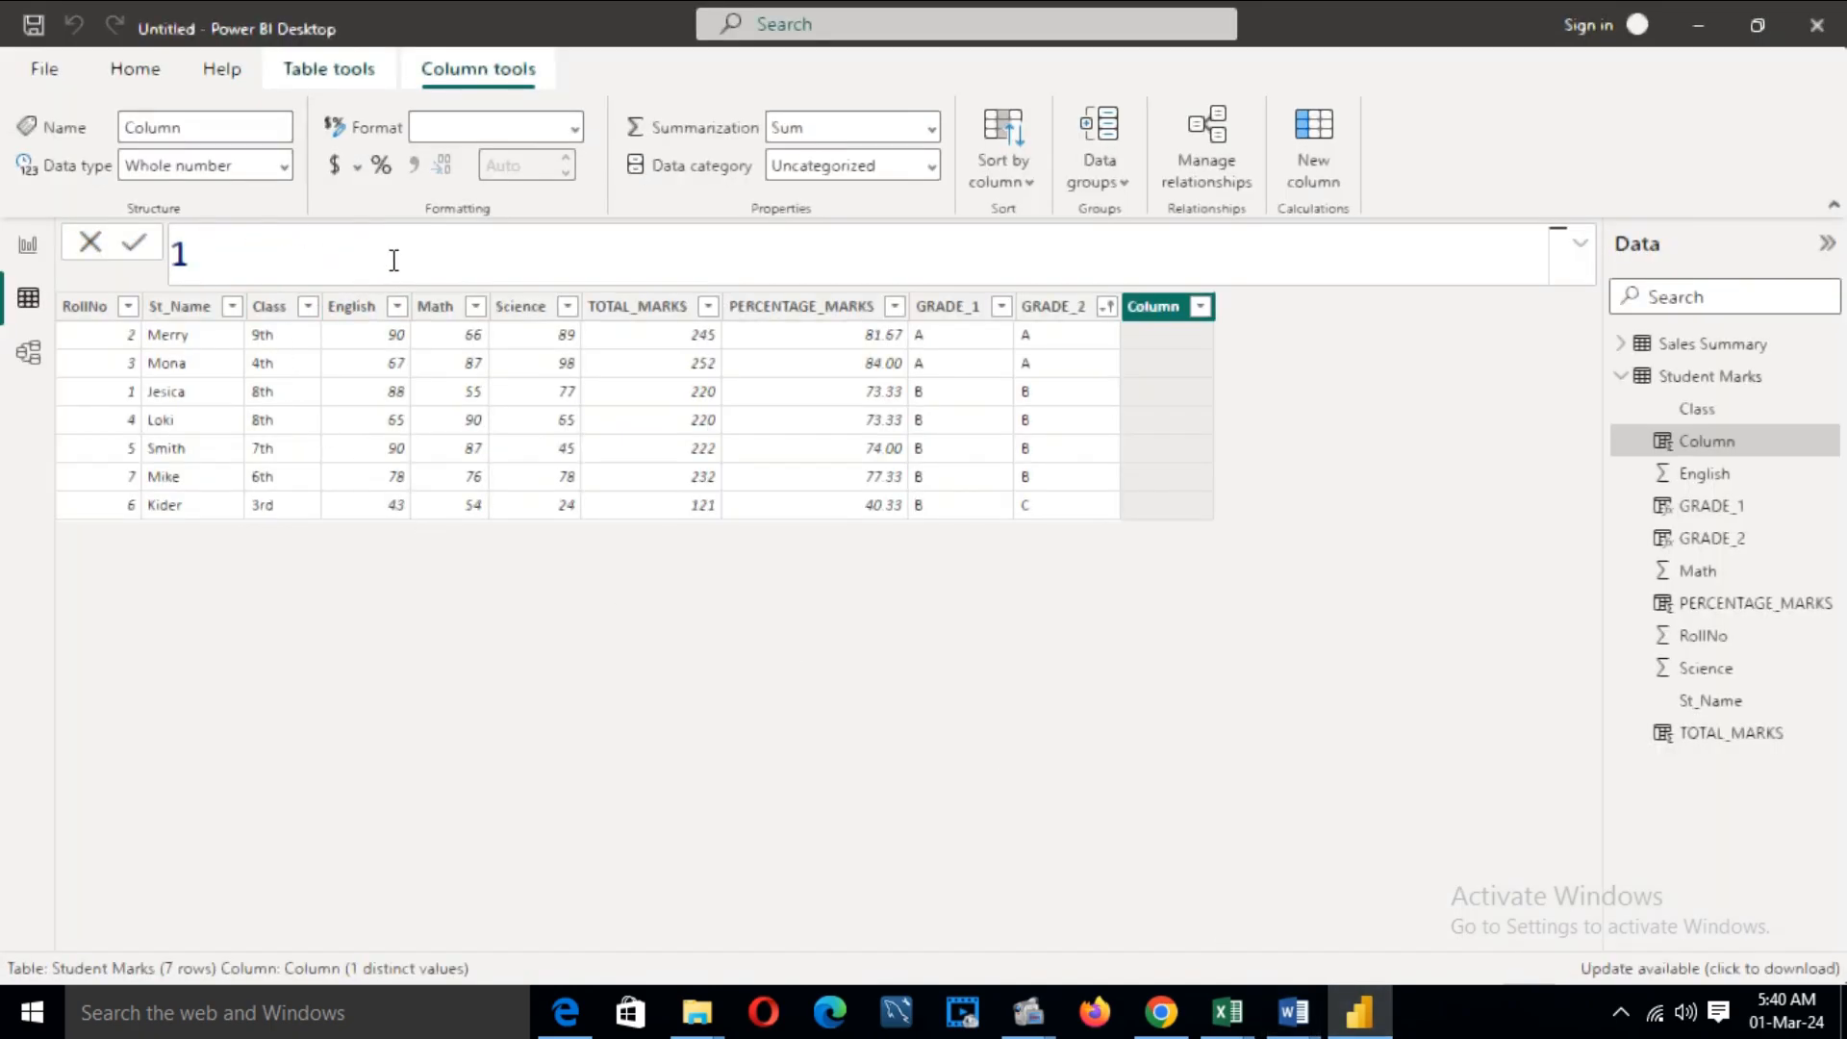
{"action": "key", "text": "ctrl+v"}
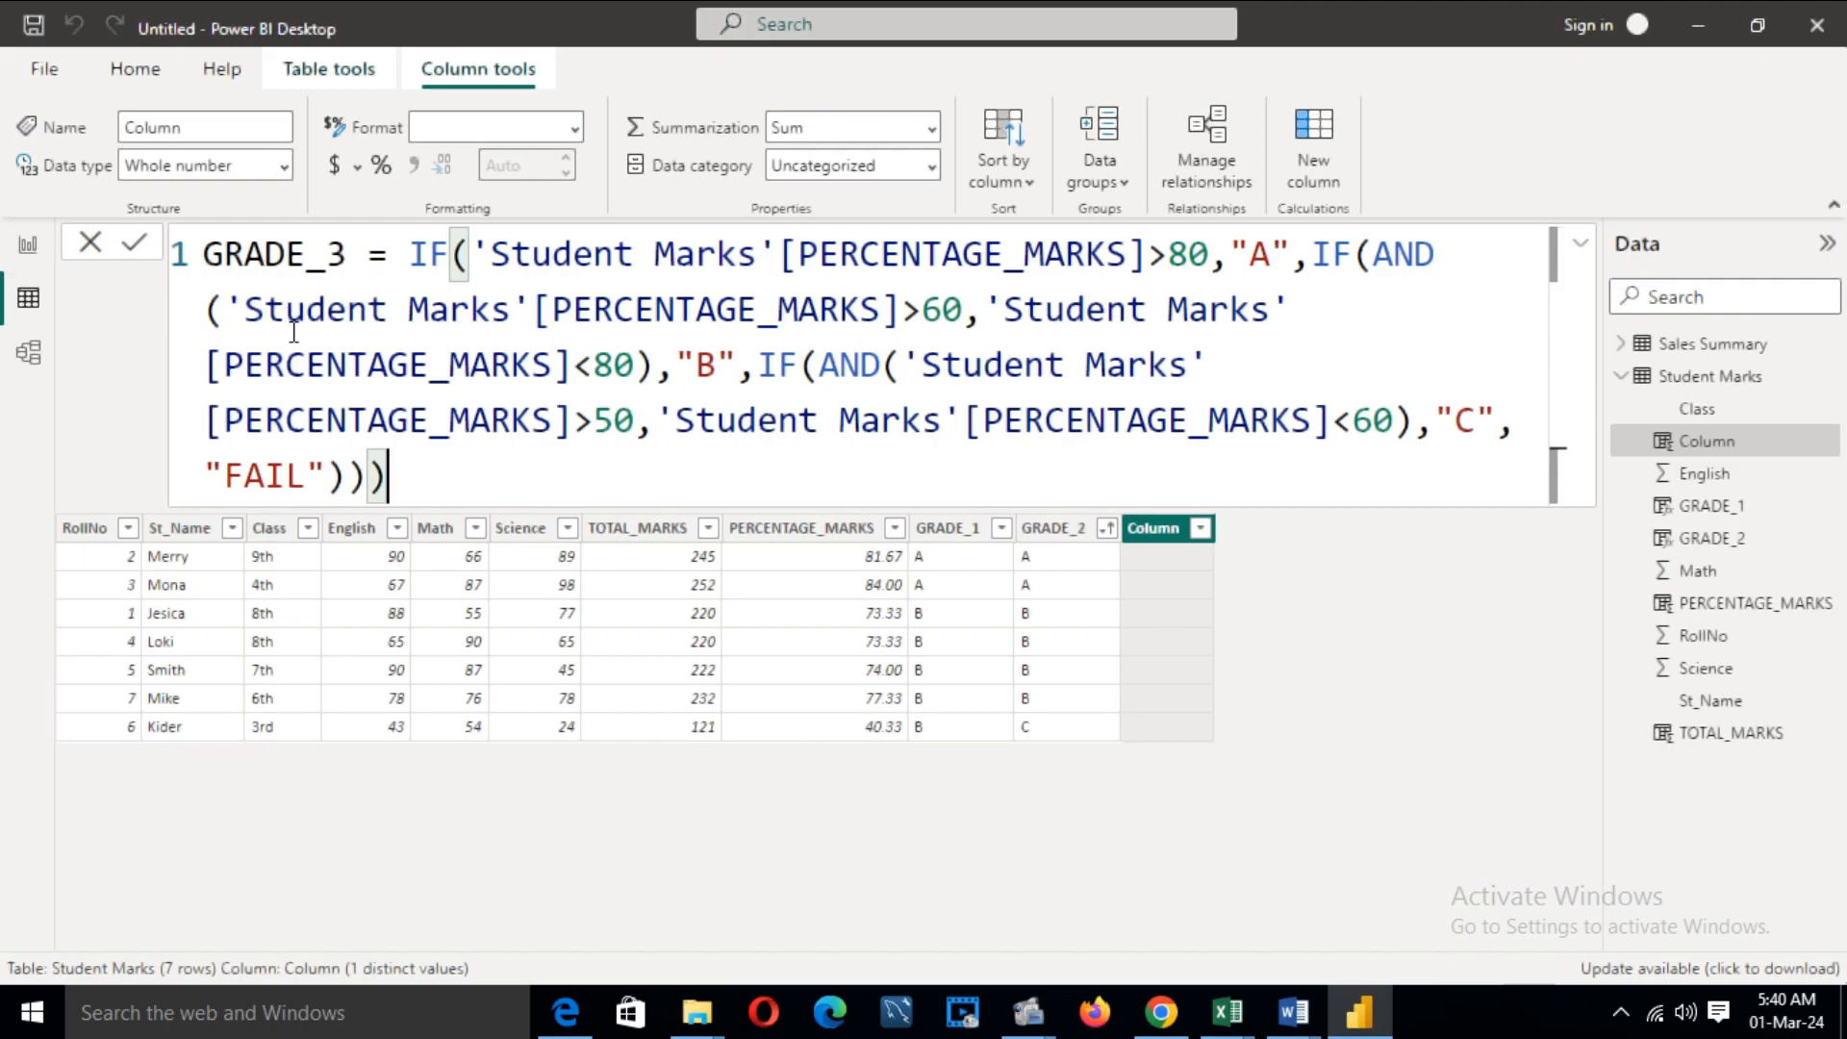
- Review the conditions and grade results in the GRADE_3 formula, and commit it as a calculated column of the Student Marks table
{"action": "left_click_drag", "start_coordinate": [216, 253], "coordinate": [1138, 262]}
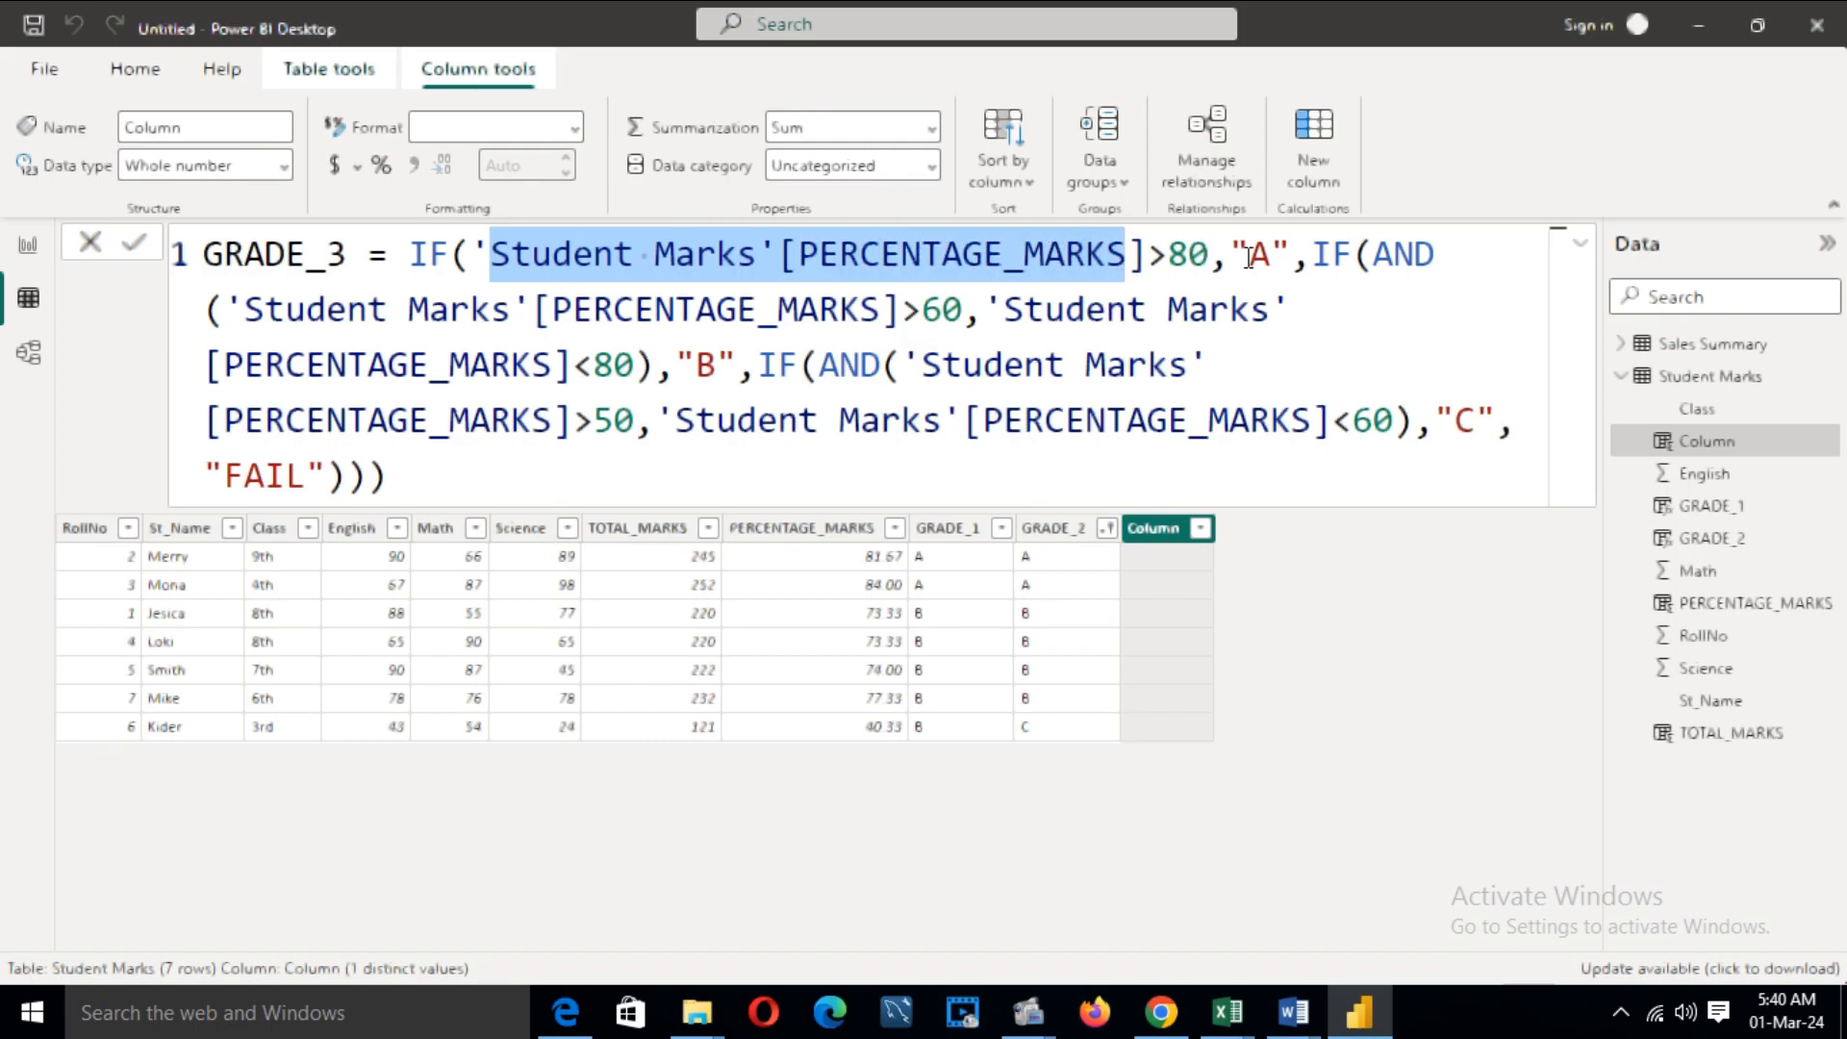
{"action": "left_click_drag", "start_coordinate": [1147, 256], "coordinate": [1278, 252]}
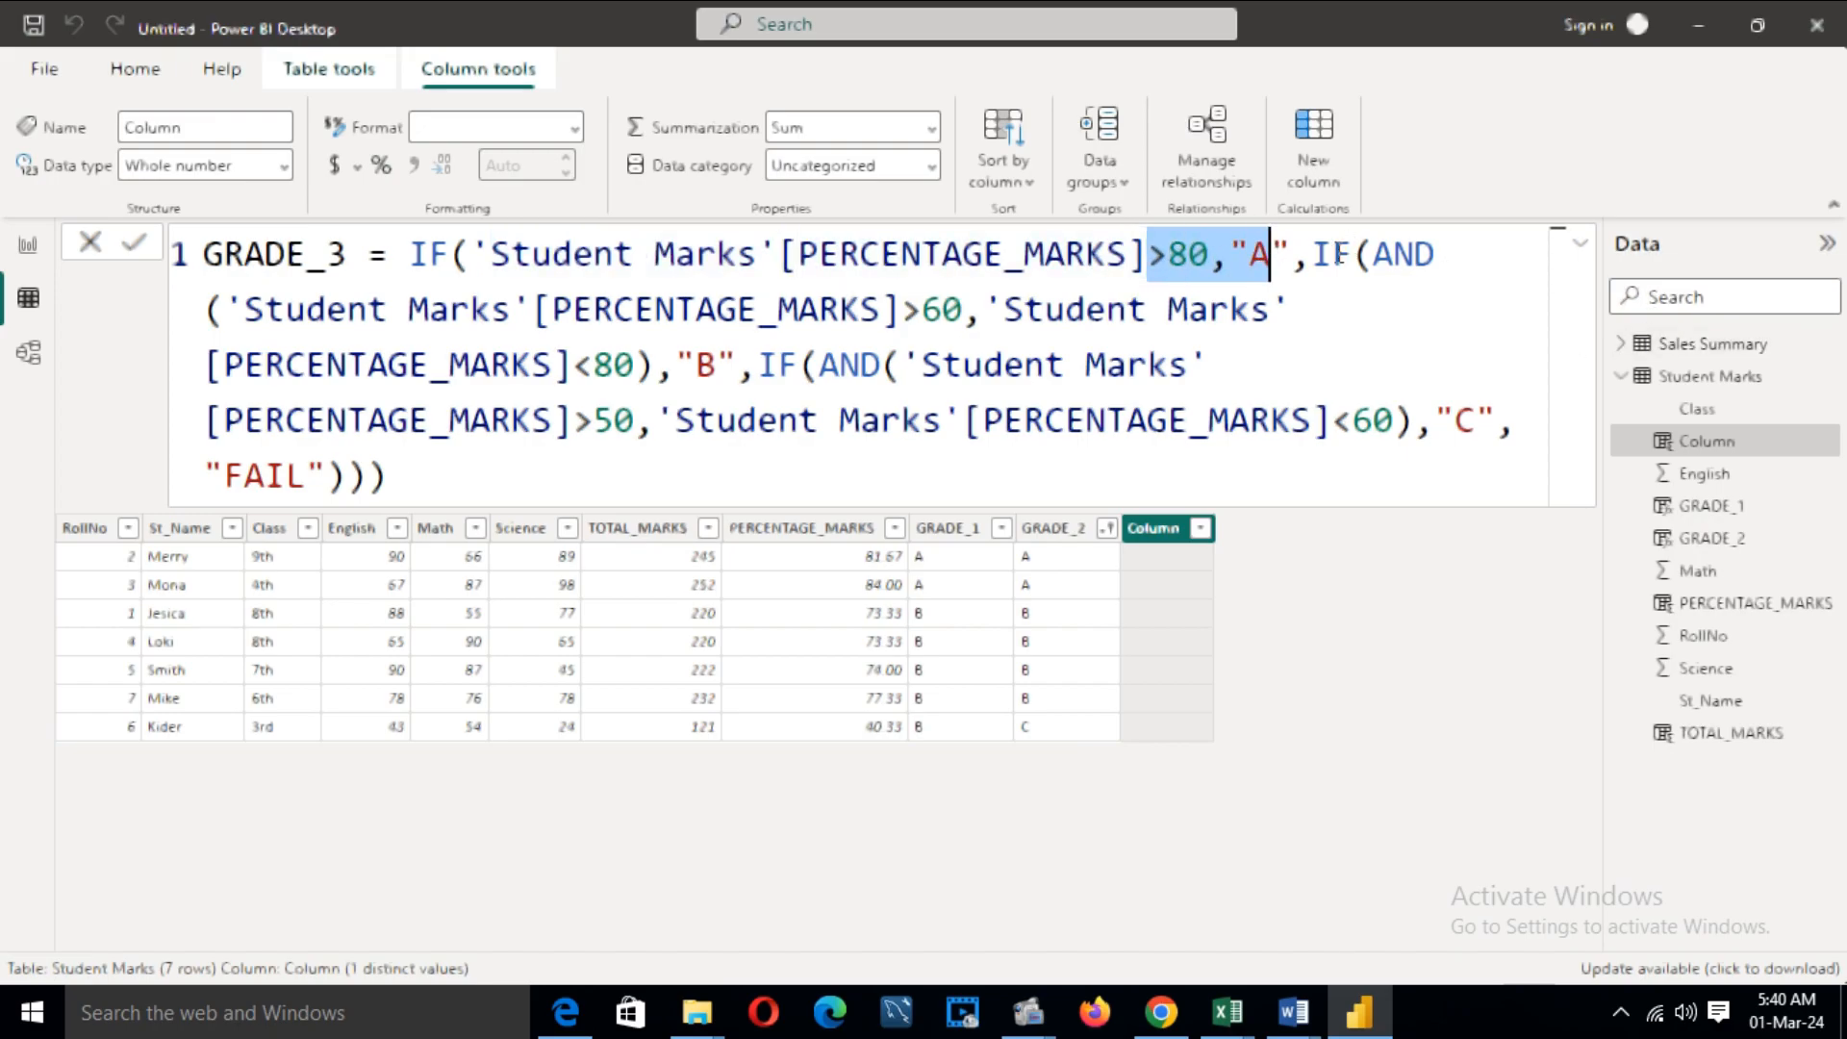
{"action": "left_click_drag", "start_coordinate": [1324, 254], "coordinate": [1443, 247]}
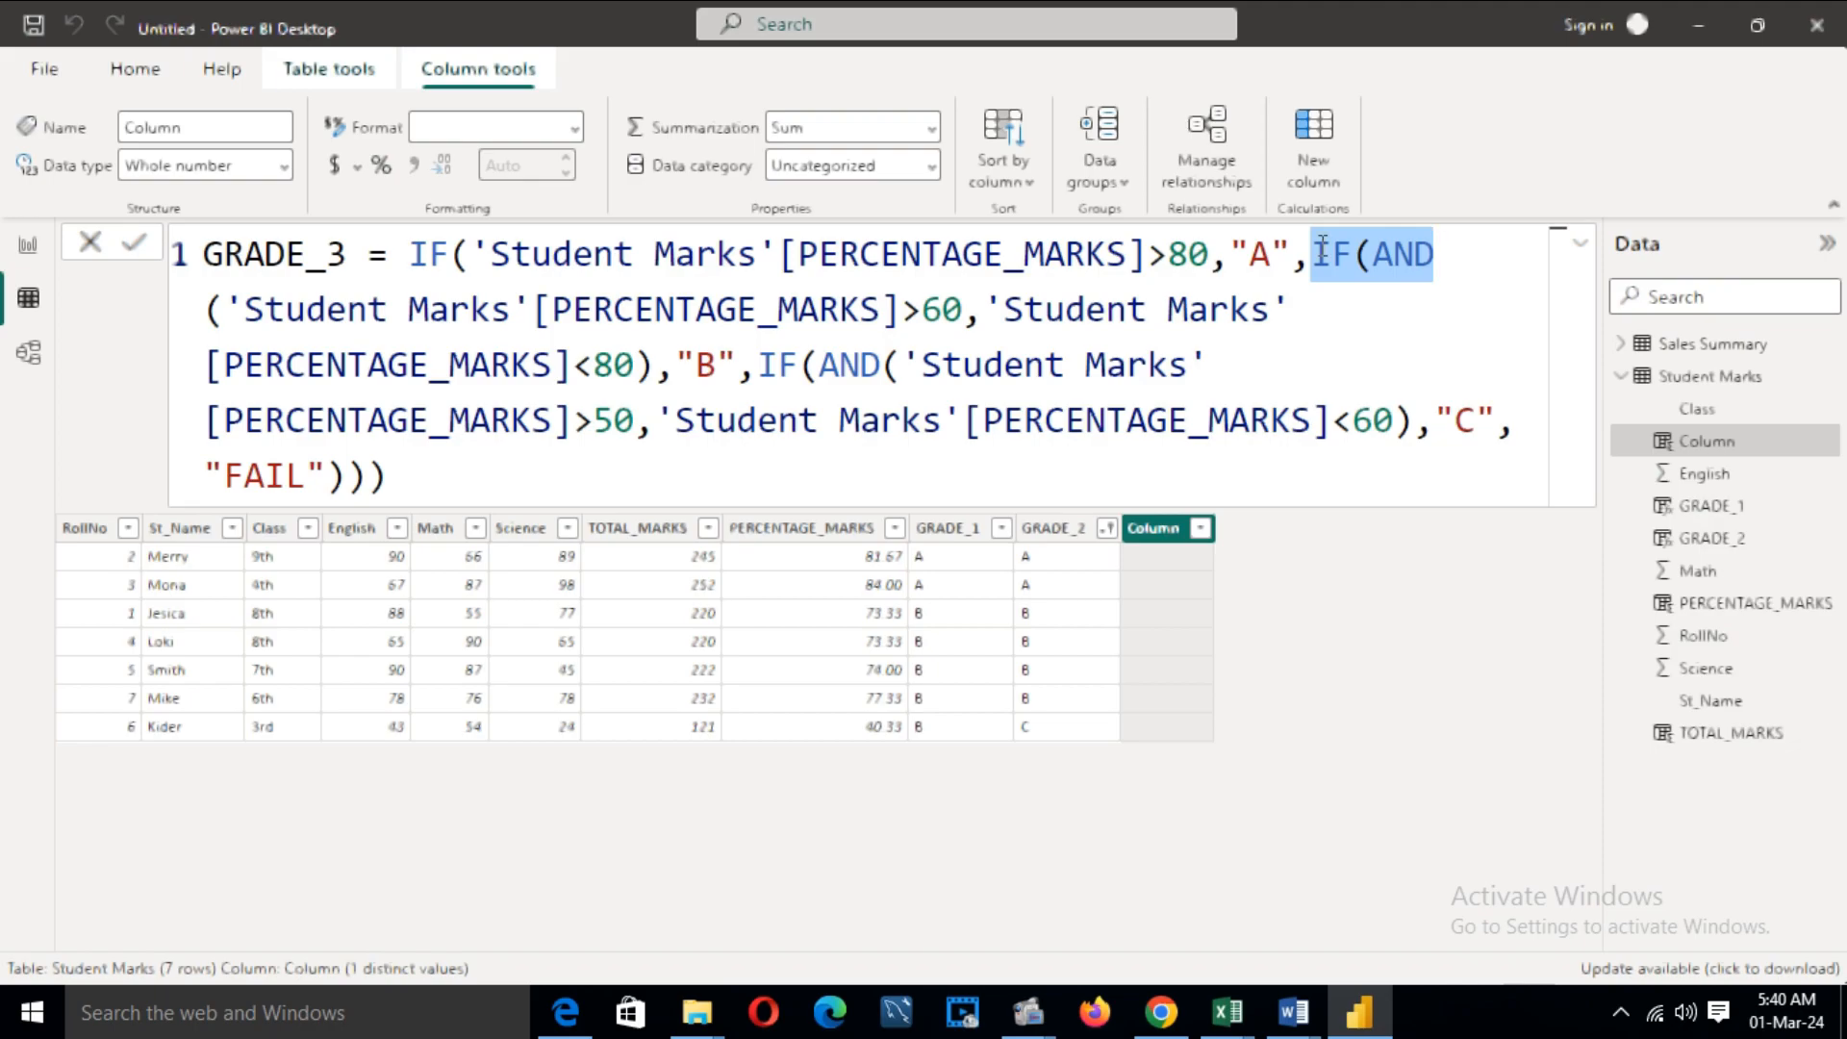
{"action": "mouse_move", "coordinate": [247, 308]}
{"action": "left_mouse_down"}
{"action": "mouse_move", "coordinate": [1006, 310]}
{"action": "mouse_move", "coordinate": [1233, 332]}
{"action": "mouse_move", "coordinate": [878, 420]}
{"action": "mouse_move", "coordinate": [673, 362]}
{"action": "mouse_move", "coordinate": [1196, 365]}
{"action": "mouse_move", "coordinate": [1196, 414]}
{"action": "mouse_move", "coordinate": [1047, 435]}
{"action": "mouse_move", "coordinate": [604, 434]}
{"action": "mouse_move", "coordinate": [1402, 421]}
{"action": "left_mouse_up"}
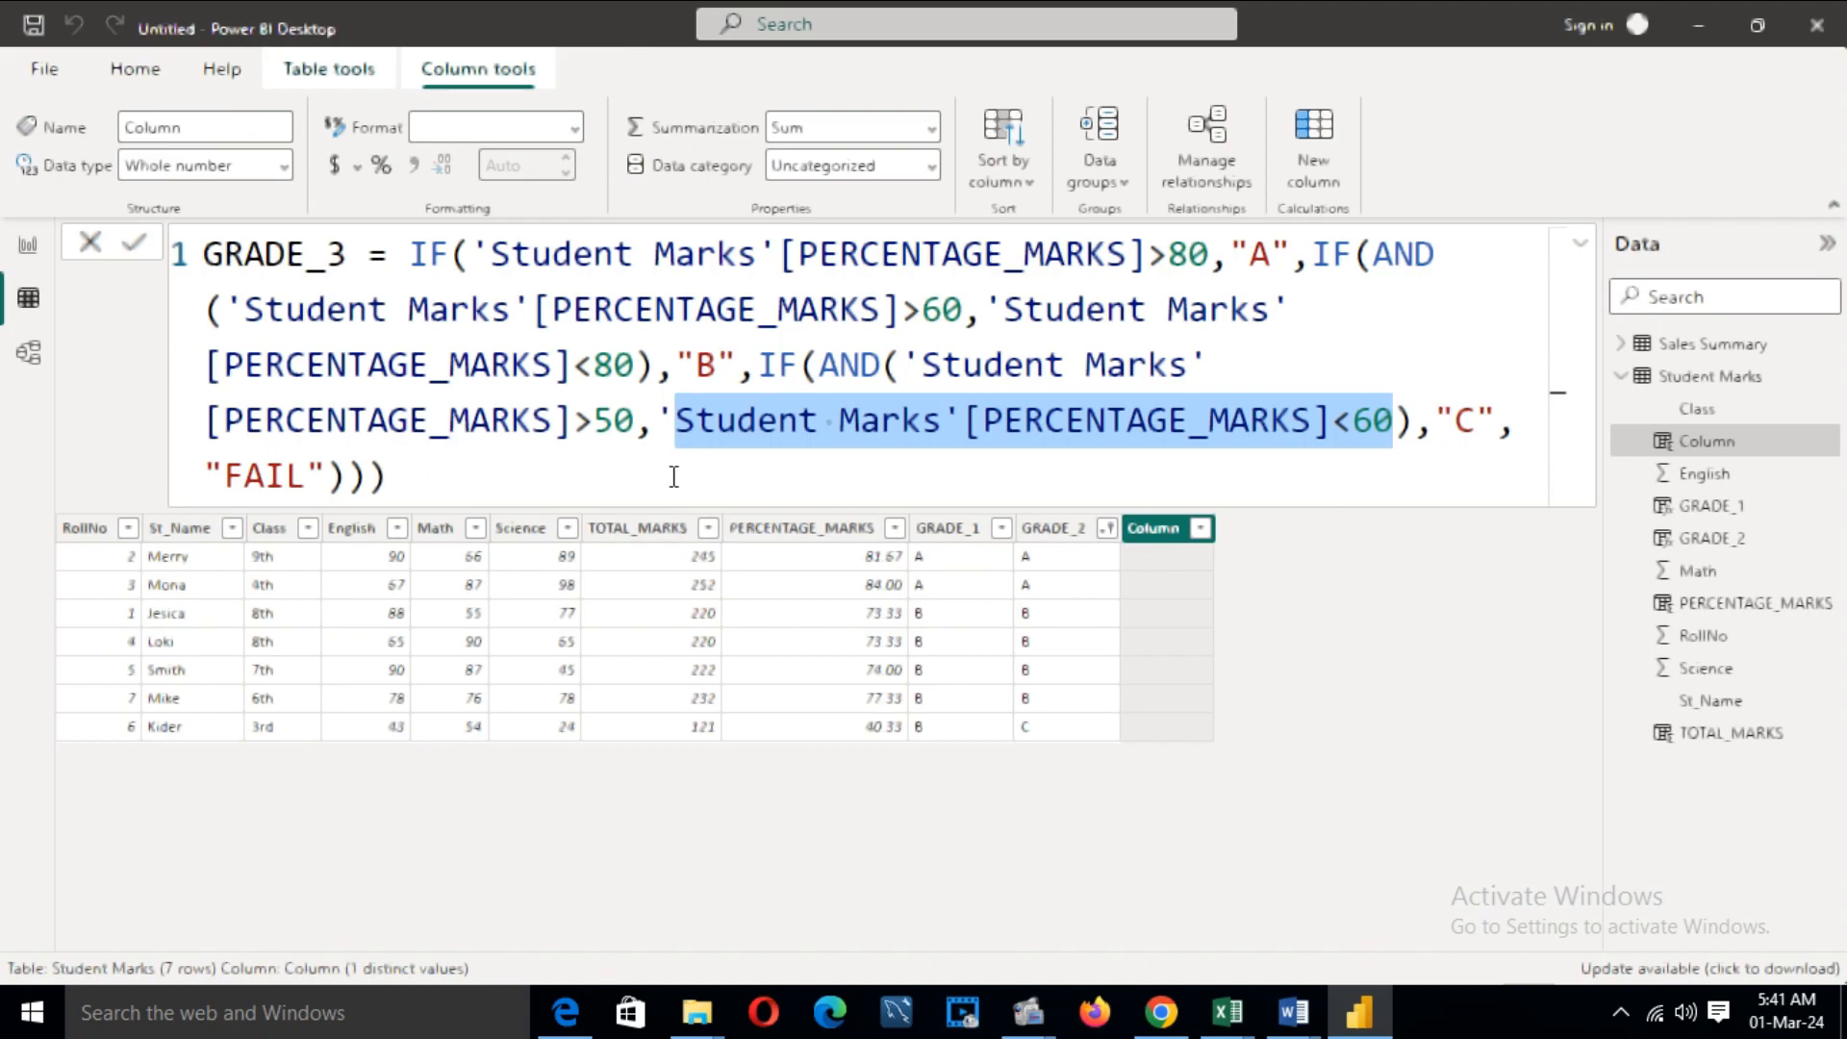
{"action": "left_click_drag", "start_coordinate": [1435, 421], "coordinate": [1504, 423]}
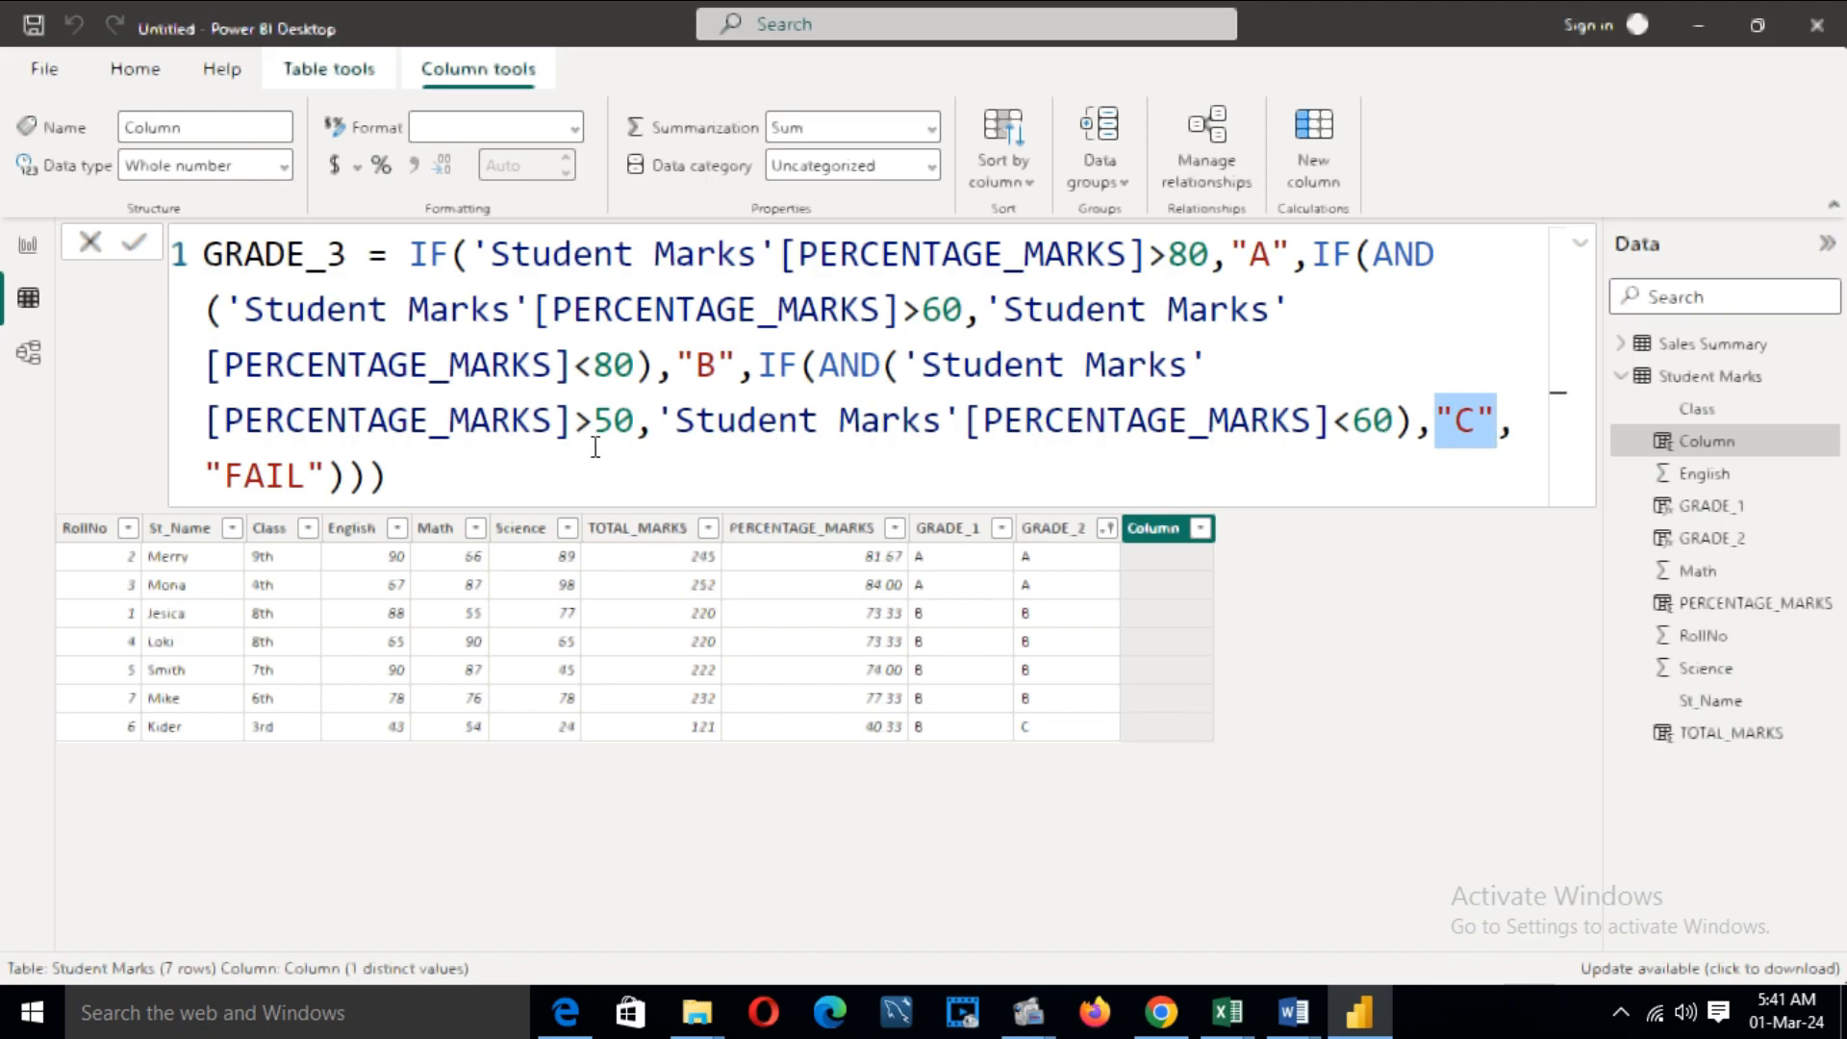
{"action": "left_click_drag", "start_coordinate": [223, 476], "coordinate": [306, 476]}
{"action": "left_click", "coordinate": [416, 481]}
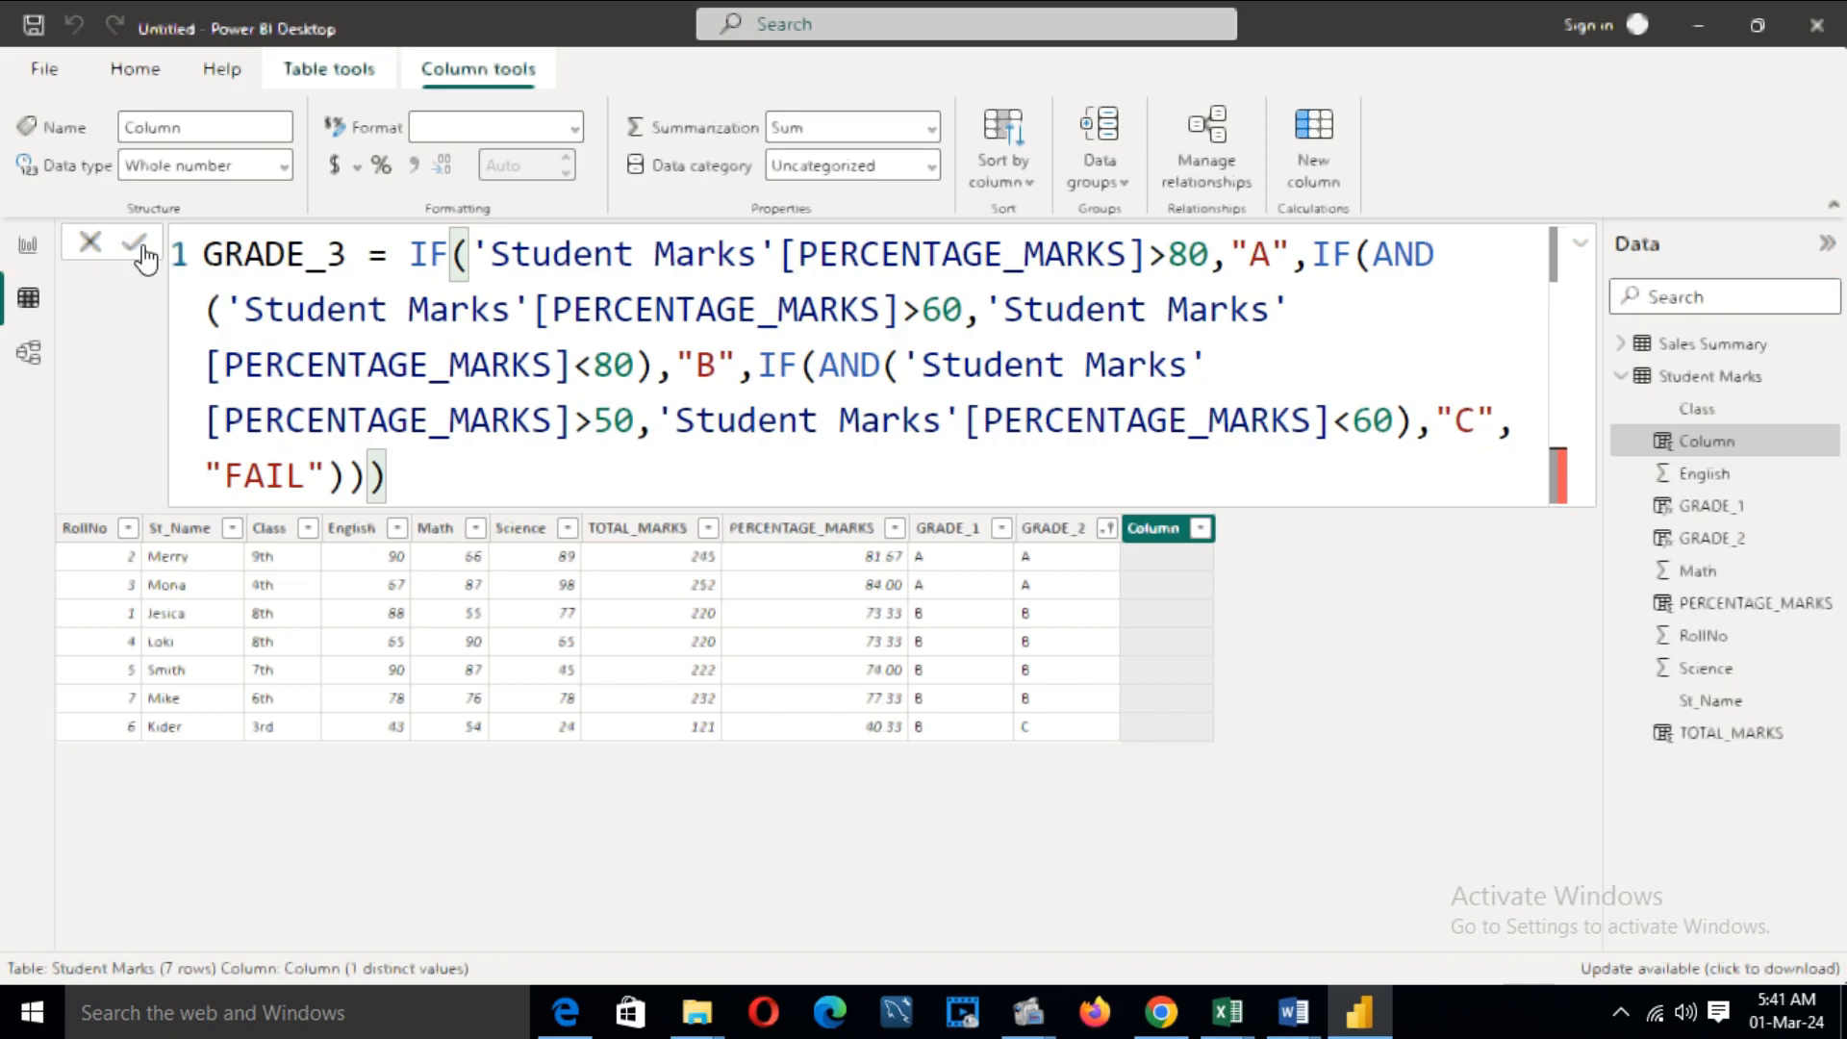
{"action": "key", "text": "Return"}
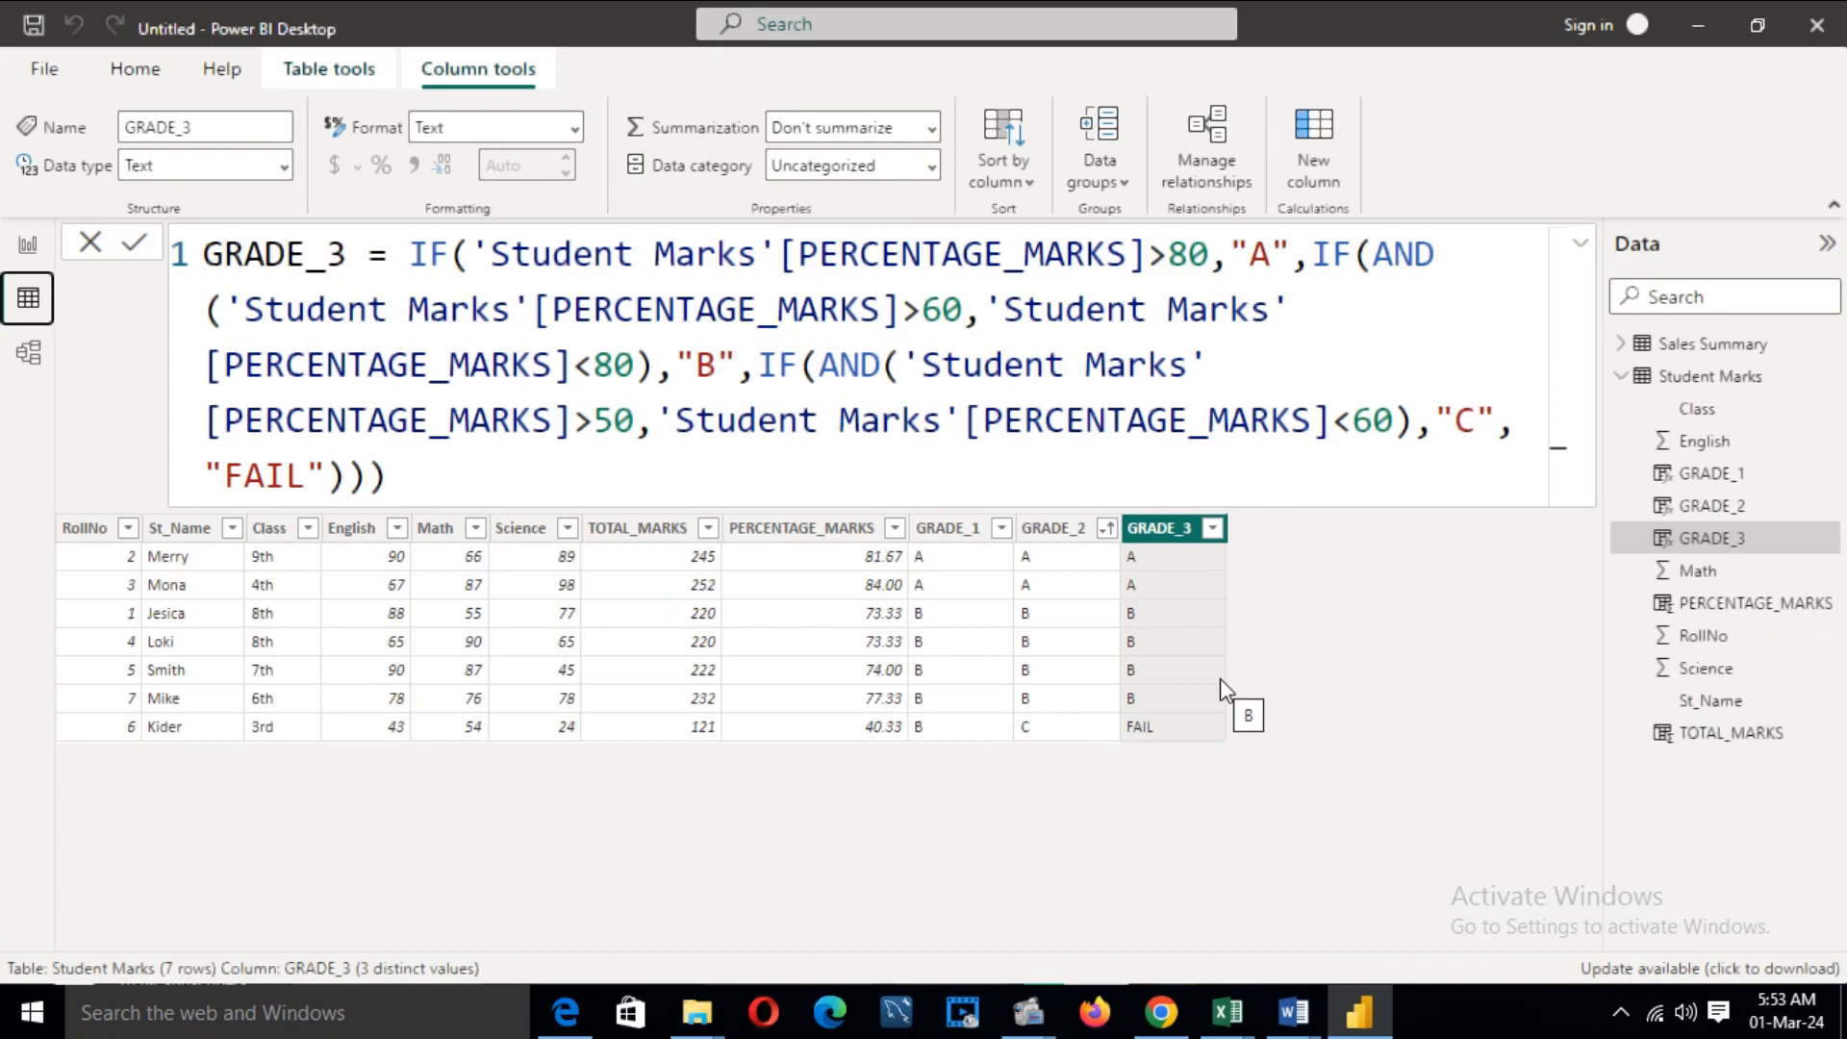
- Add a stacked column chart to the empty report page and enlarge it over most of the canvas
{"action": "left_click", "coordinate": [32, 246]}
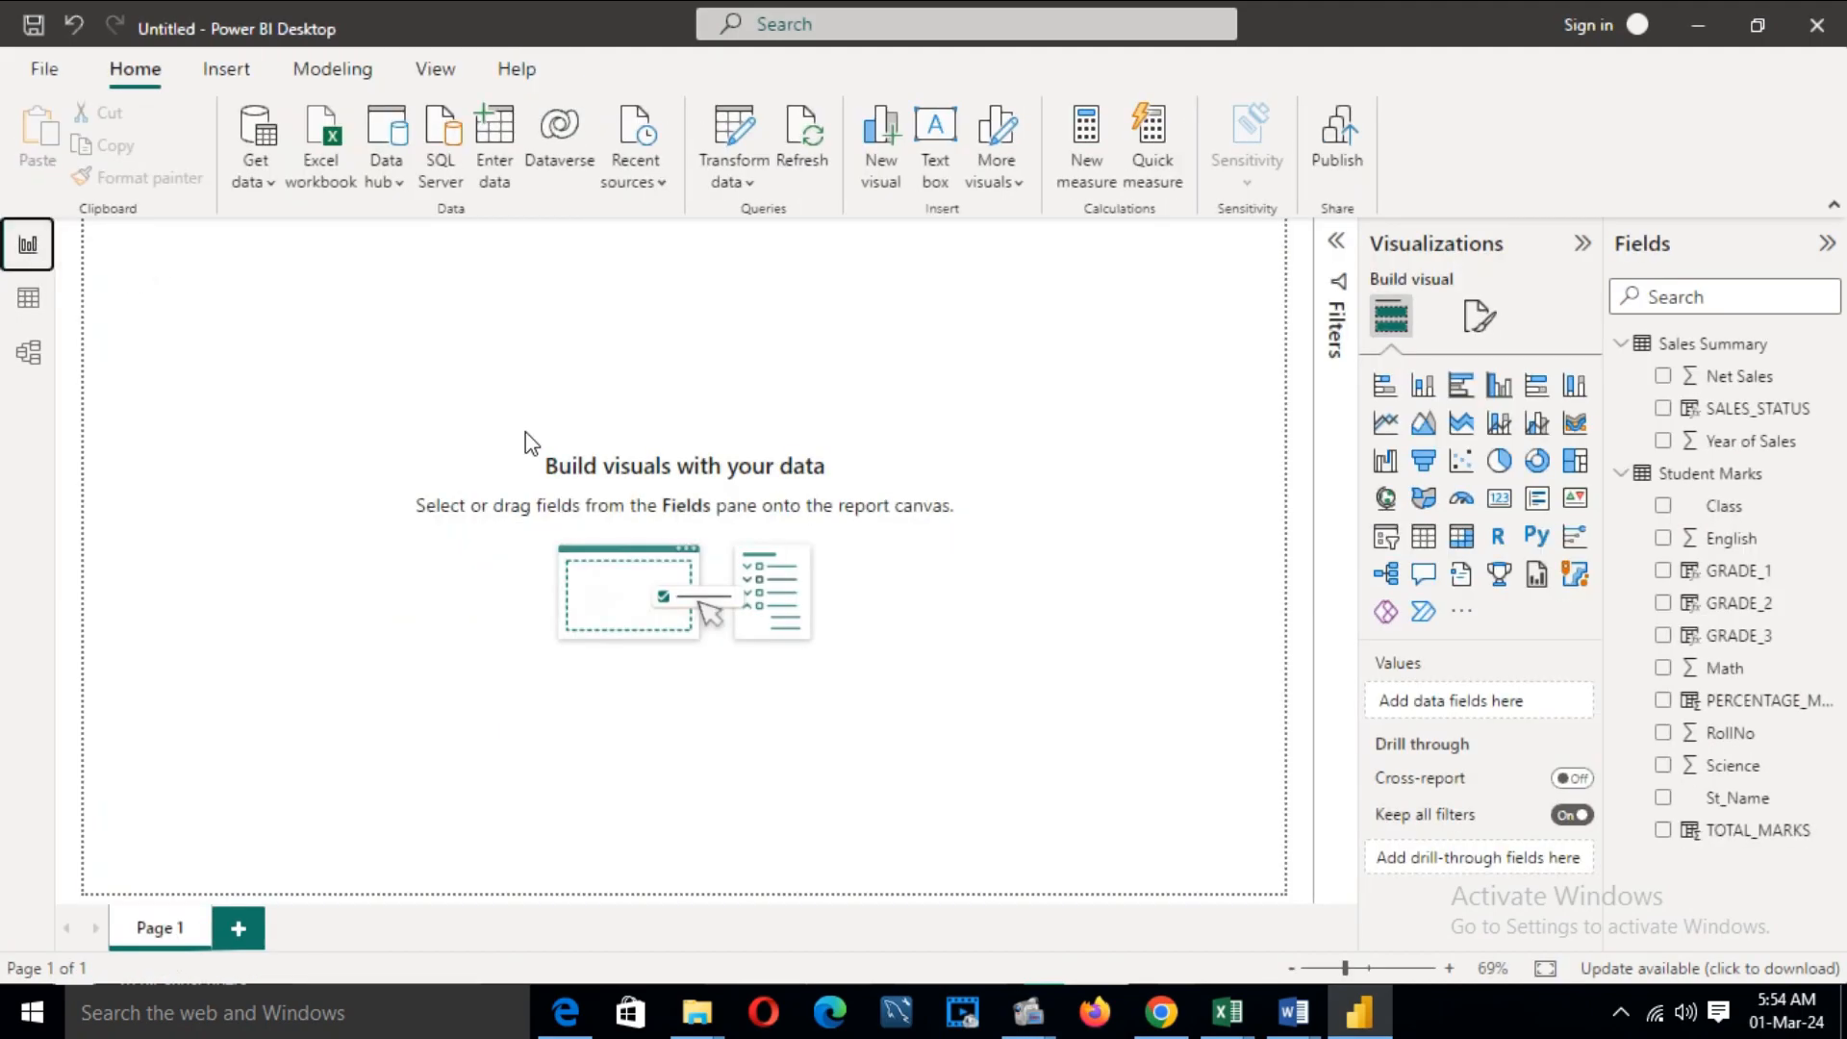
{"action": "left_click", "coordinate": [1423, 386]}
{"action": "left_click_drag", "start_coordinate": [344, 468], "coordinate": [1144, 771]}
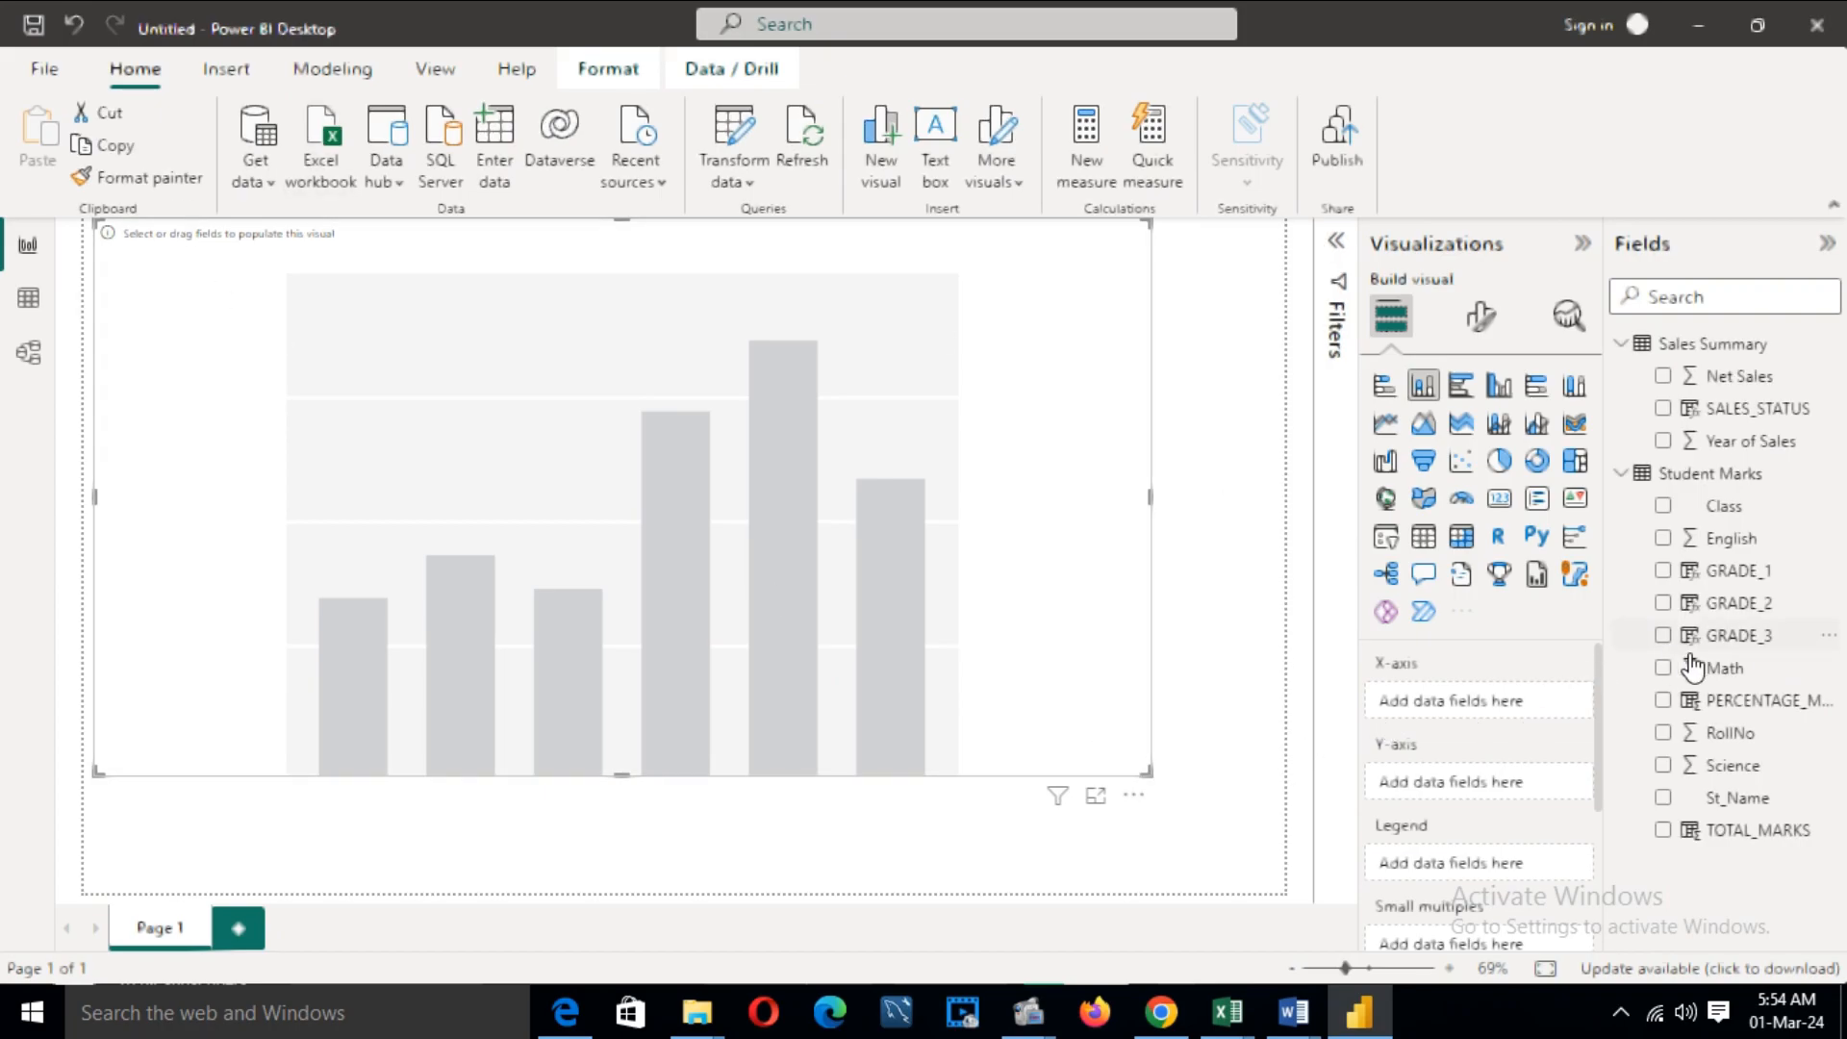
- Plot TOTAL_MARKS by GRADE_3 with St_Name as the legend, and enlarge the chart to nearly fill the page
{"action": "left_click_drag", "start_coordinate": [1727, 637], "coordinate": [1503, 720]}
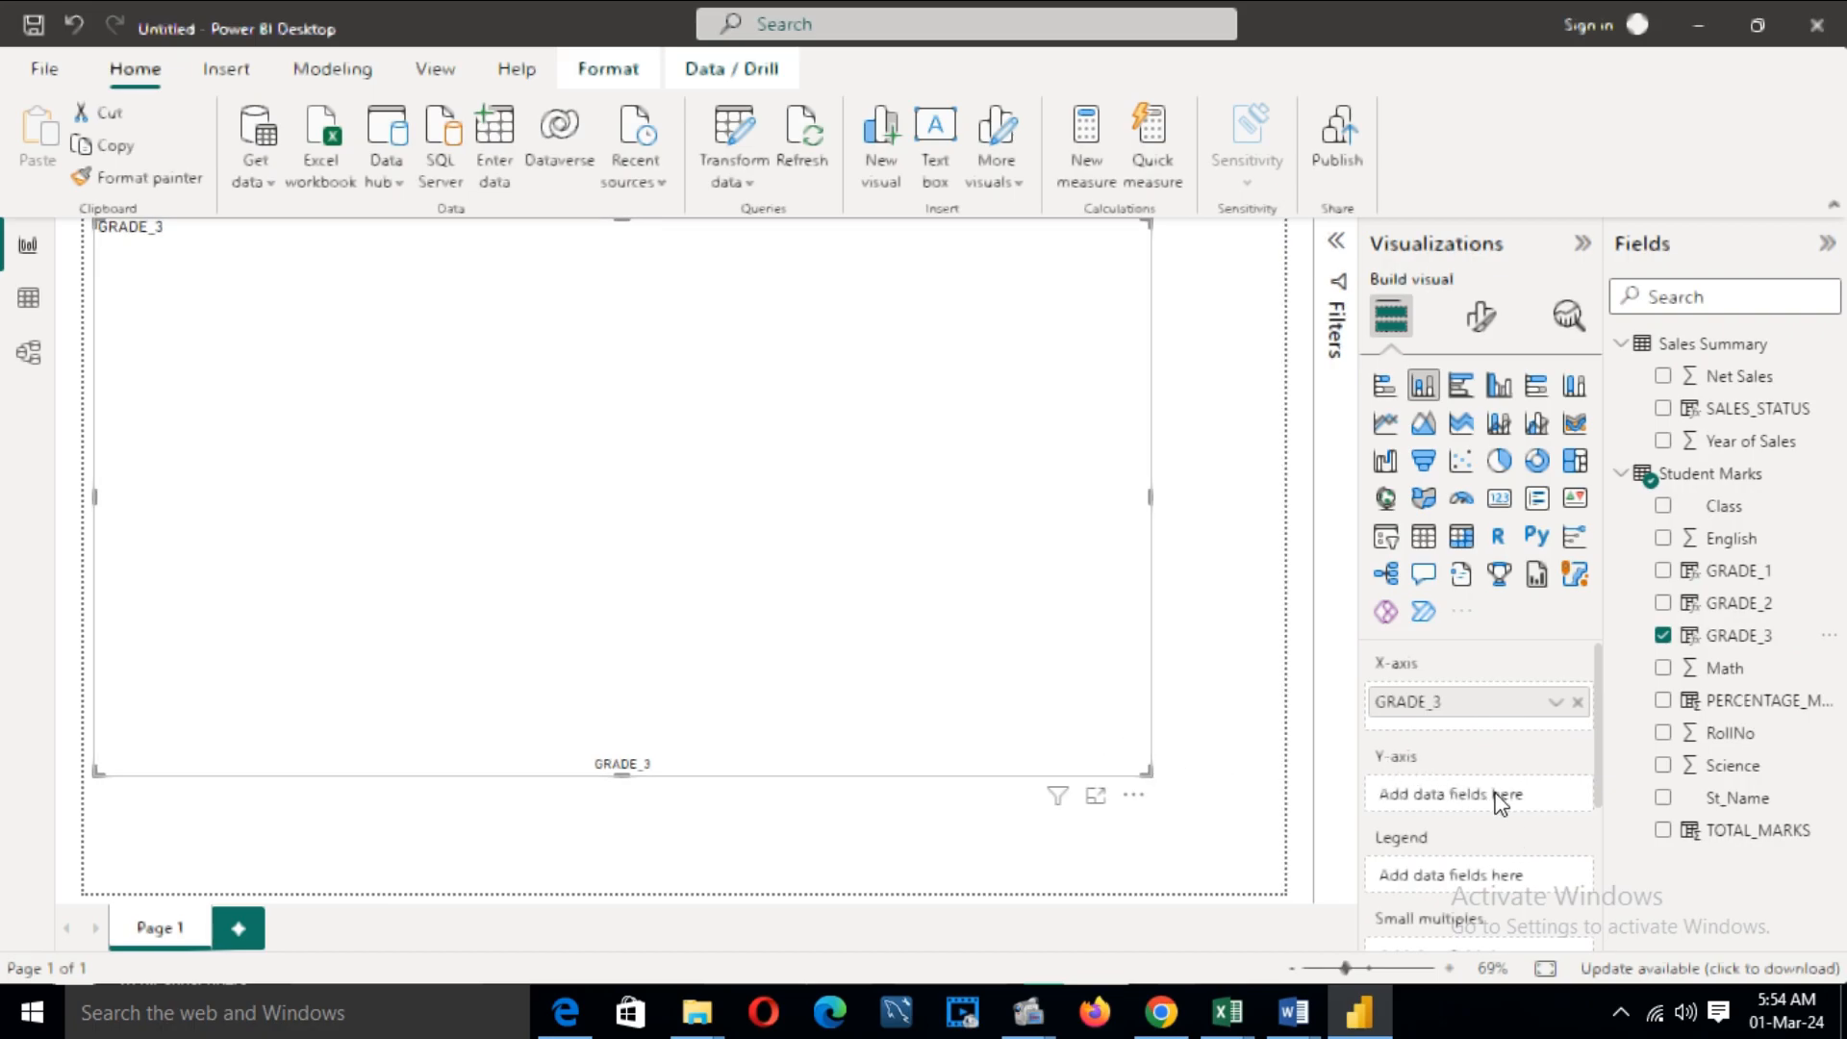
{"action": "left_click_drag", "start_coordinate": [1757, 832], "coordinate": [1540, 801]}
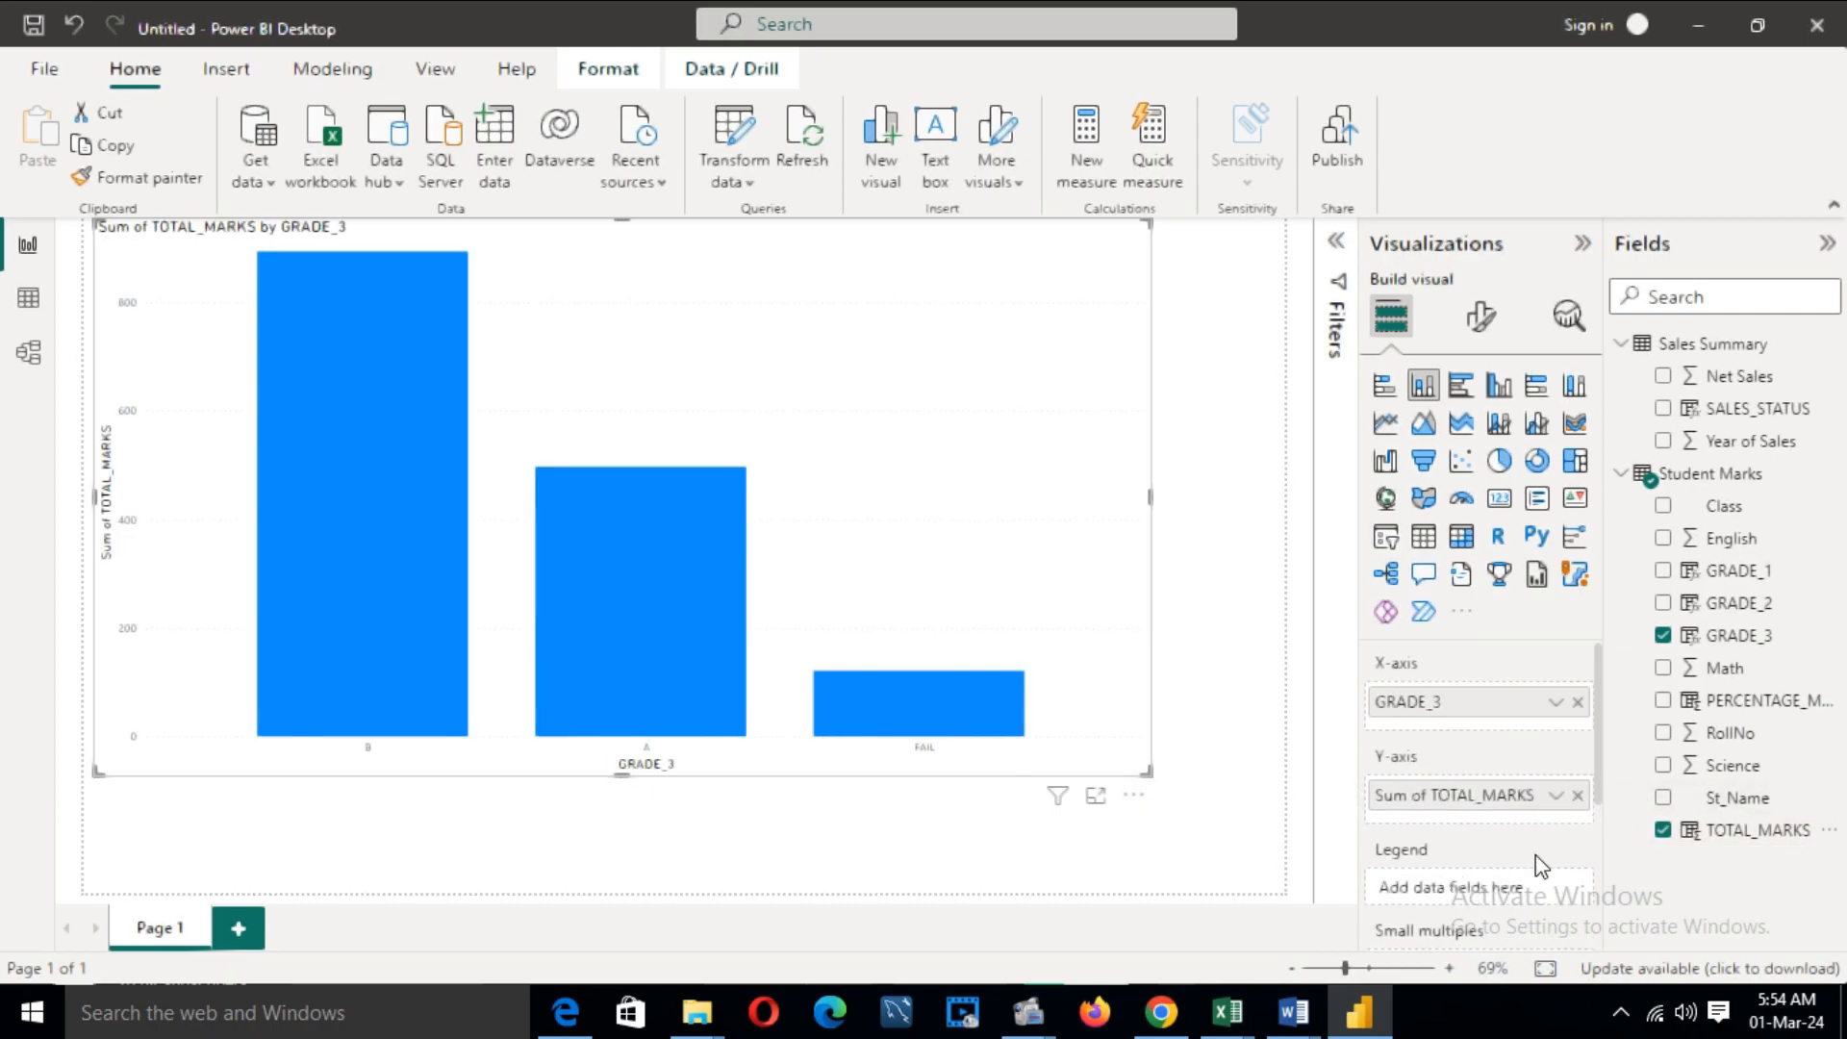
{"action": "left_click_drag", "start_coordinate": [1736, 799], "coordinate": [1504, 893]}
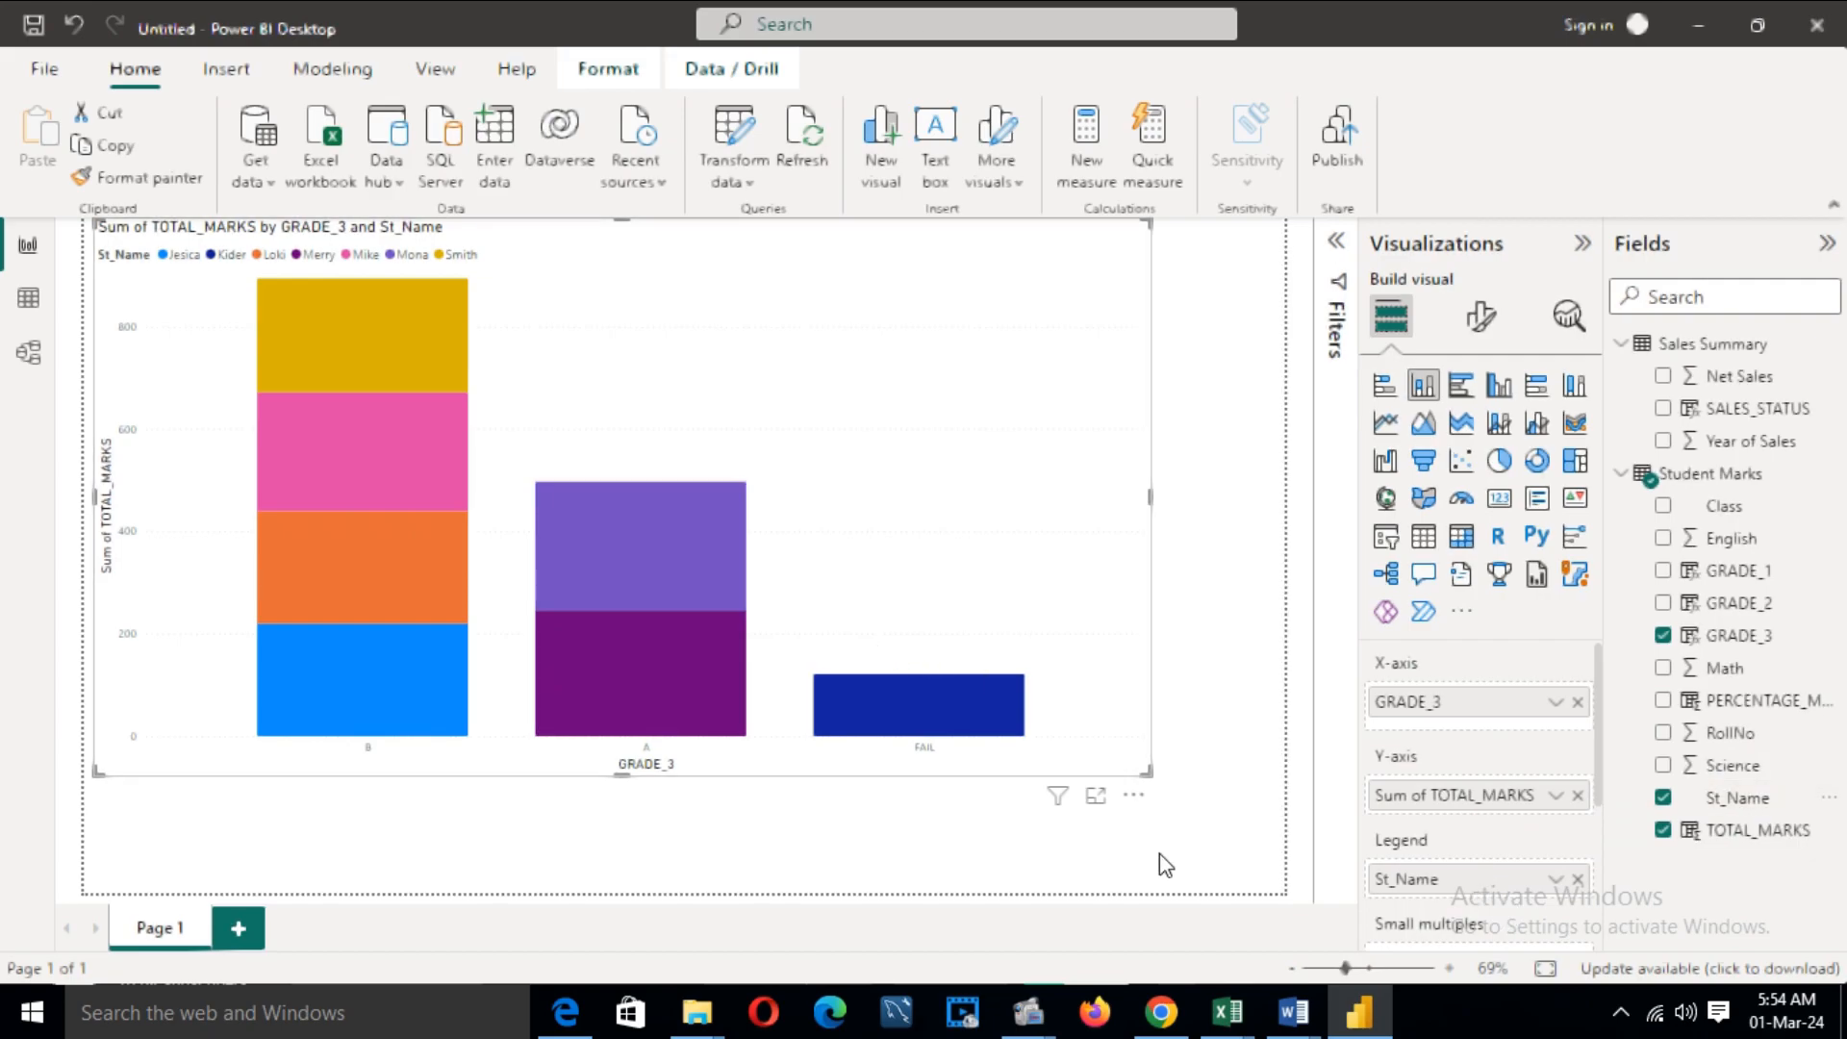
{"action": "left_click_drag", "start_coordinate": [1149, 770], "coordinate": [1264, 856]}
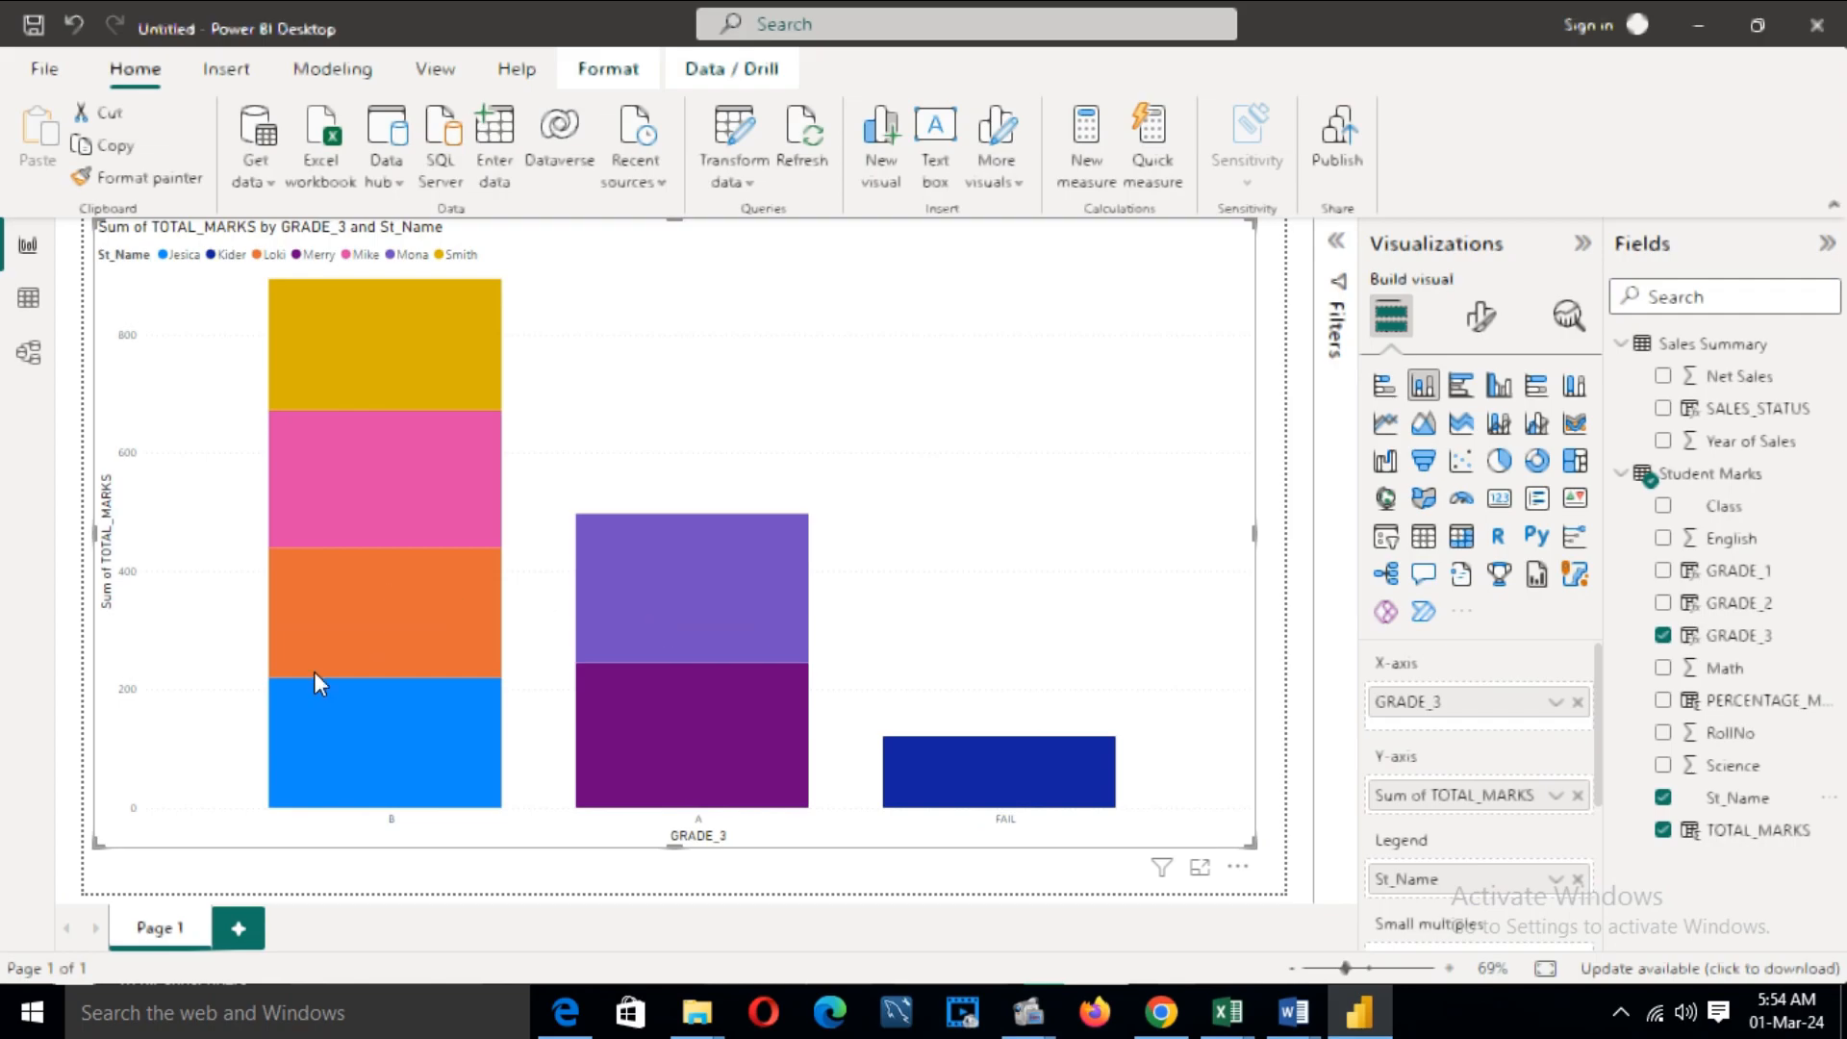
- Inspect the tooltips of the chart's segments for each student's grade and total marks
{"action": "mouse_move", "coordinate": [379, 378]}
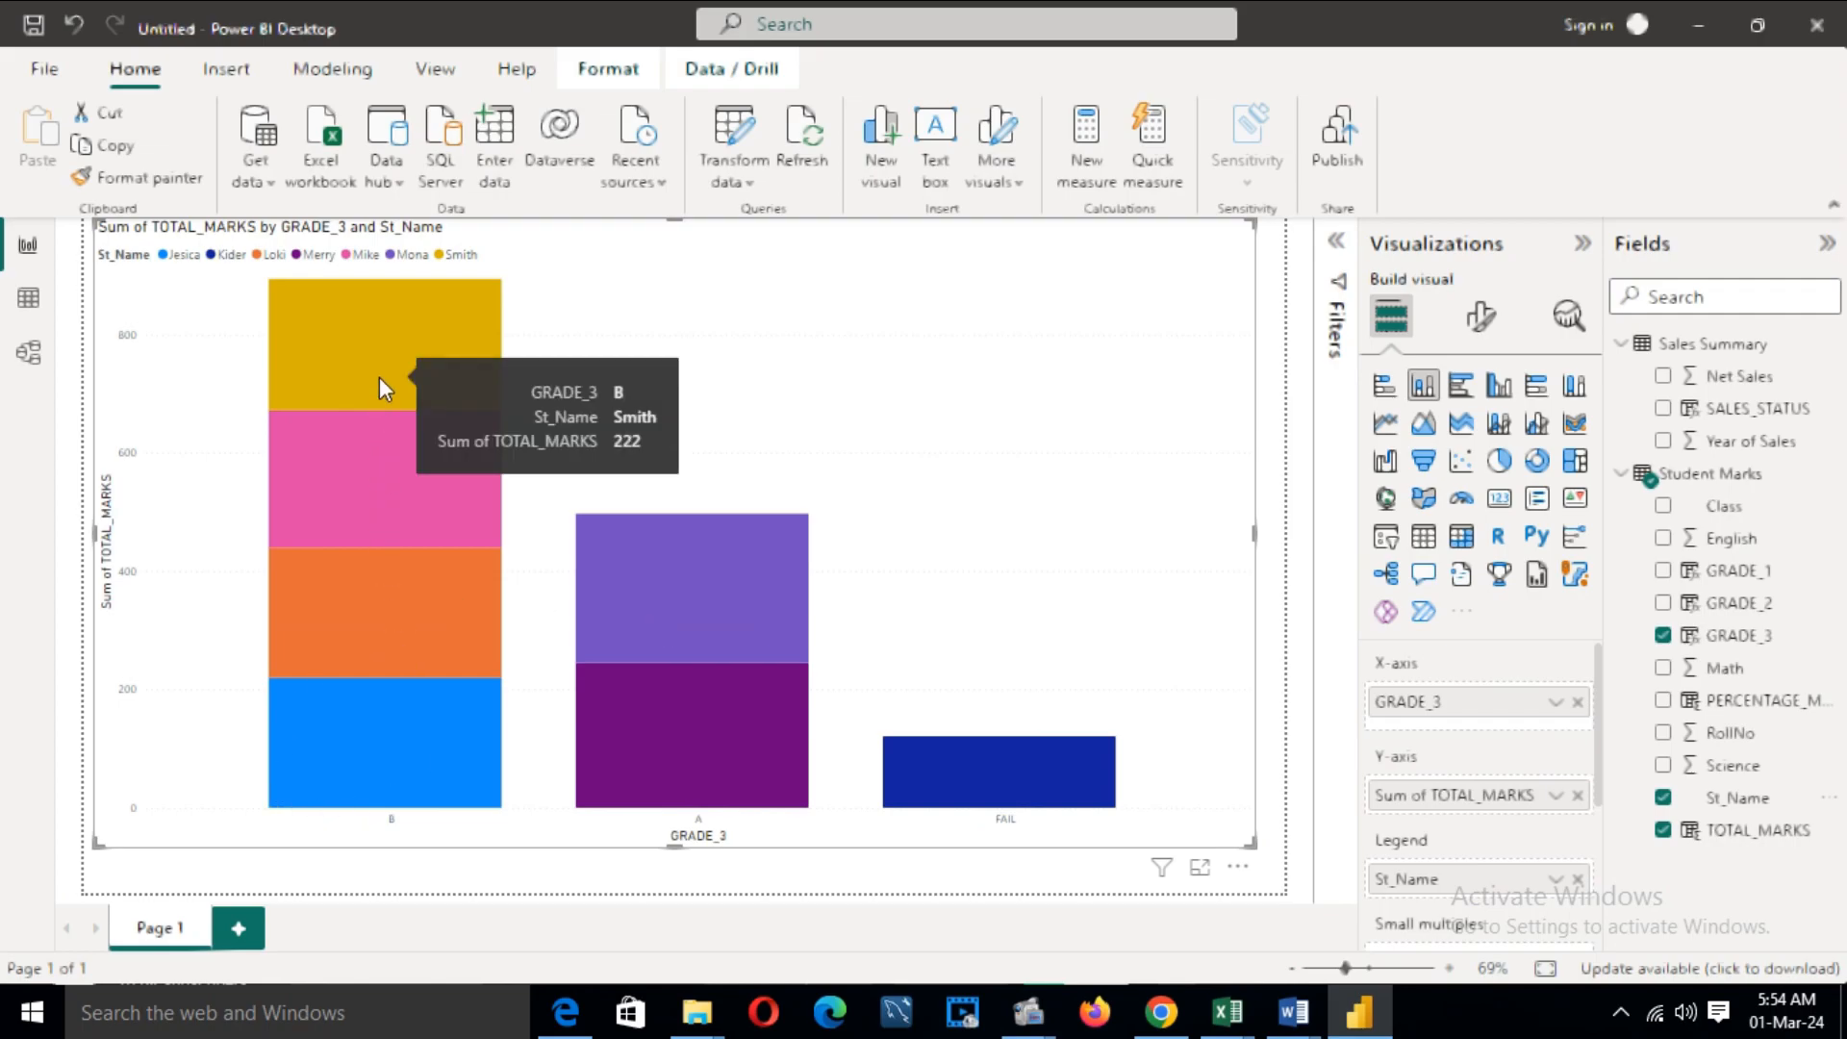
{"action": "mouse_move", "coordinate": [664, 582]}
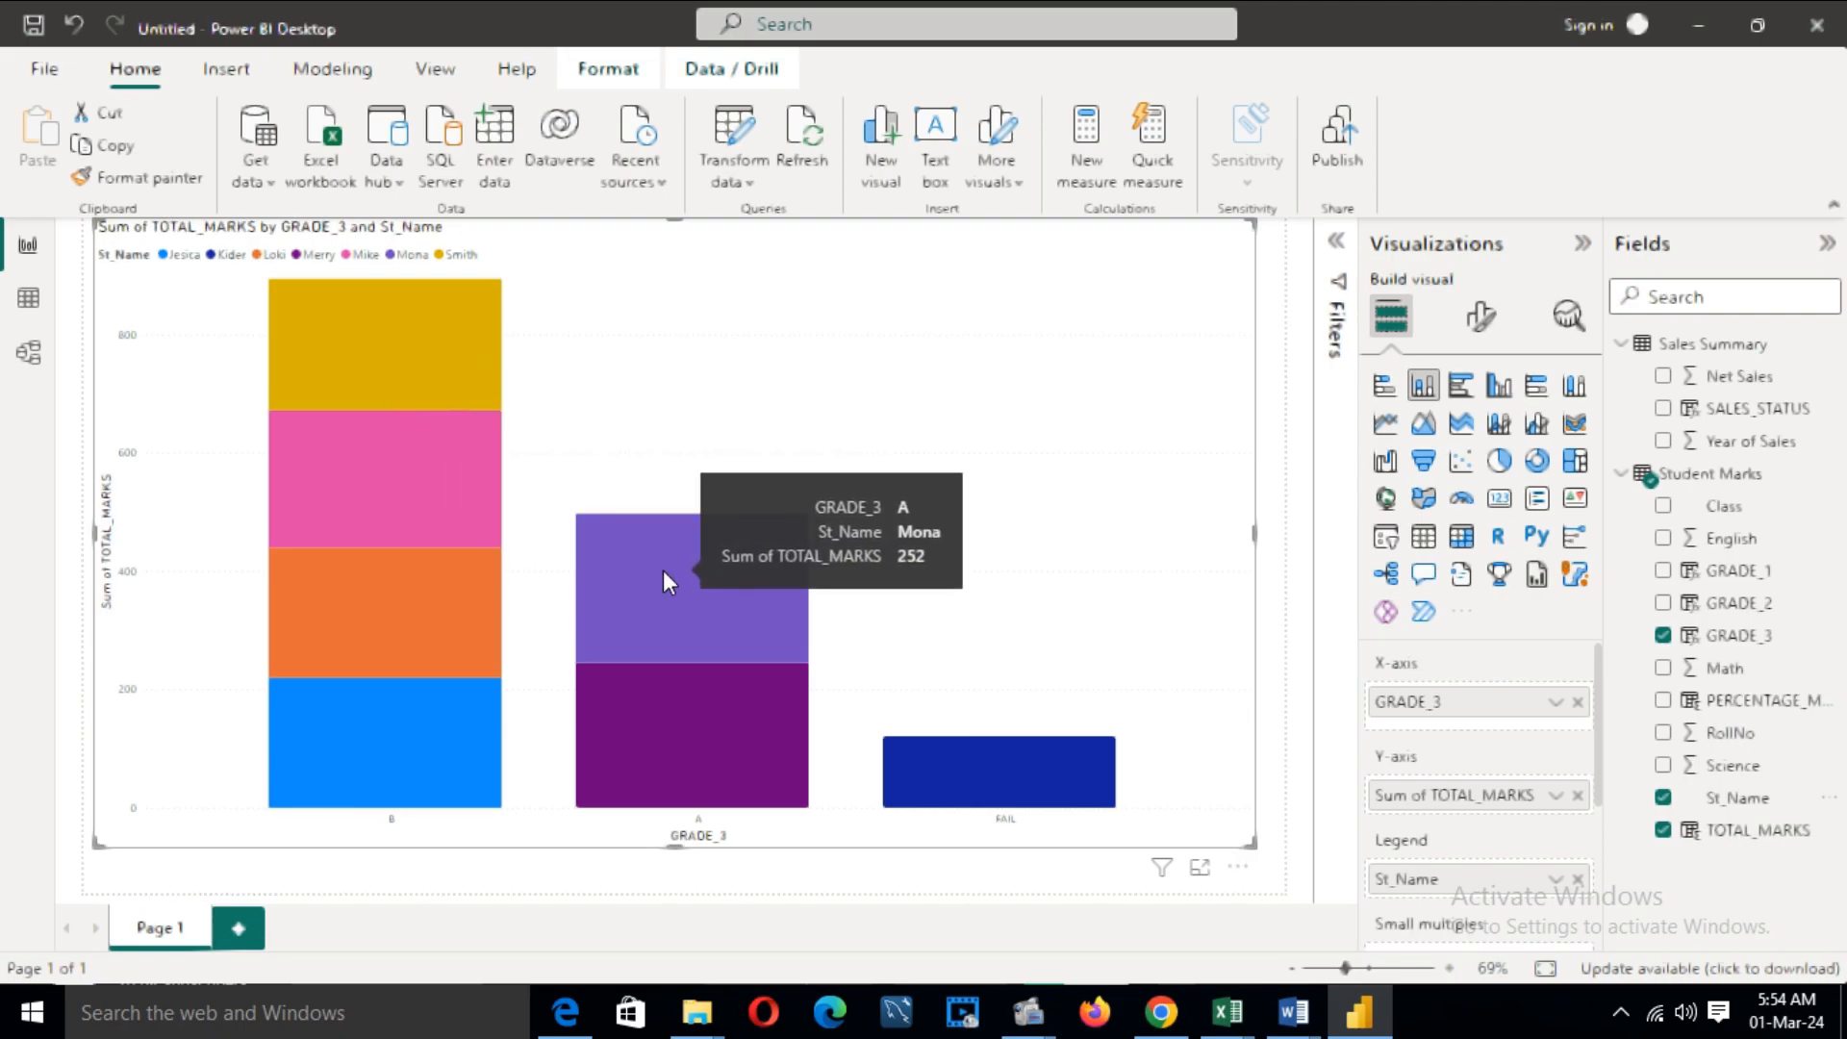
{"action": "mouse_move", "coordinate": [1051, 789]}
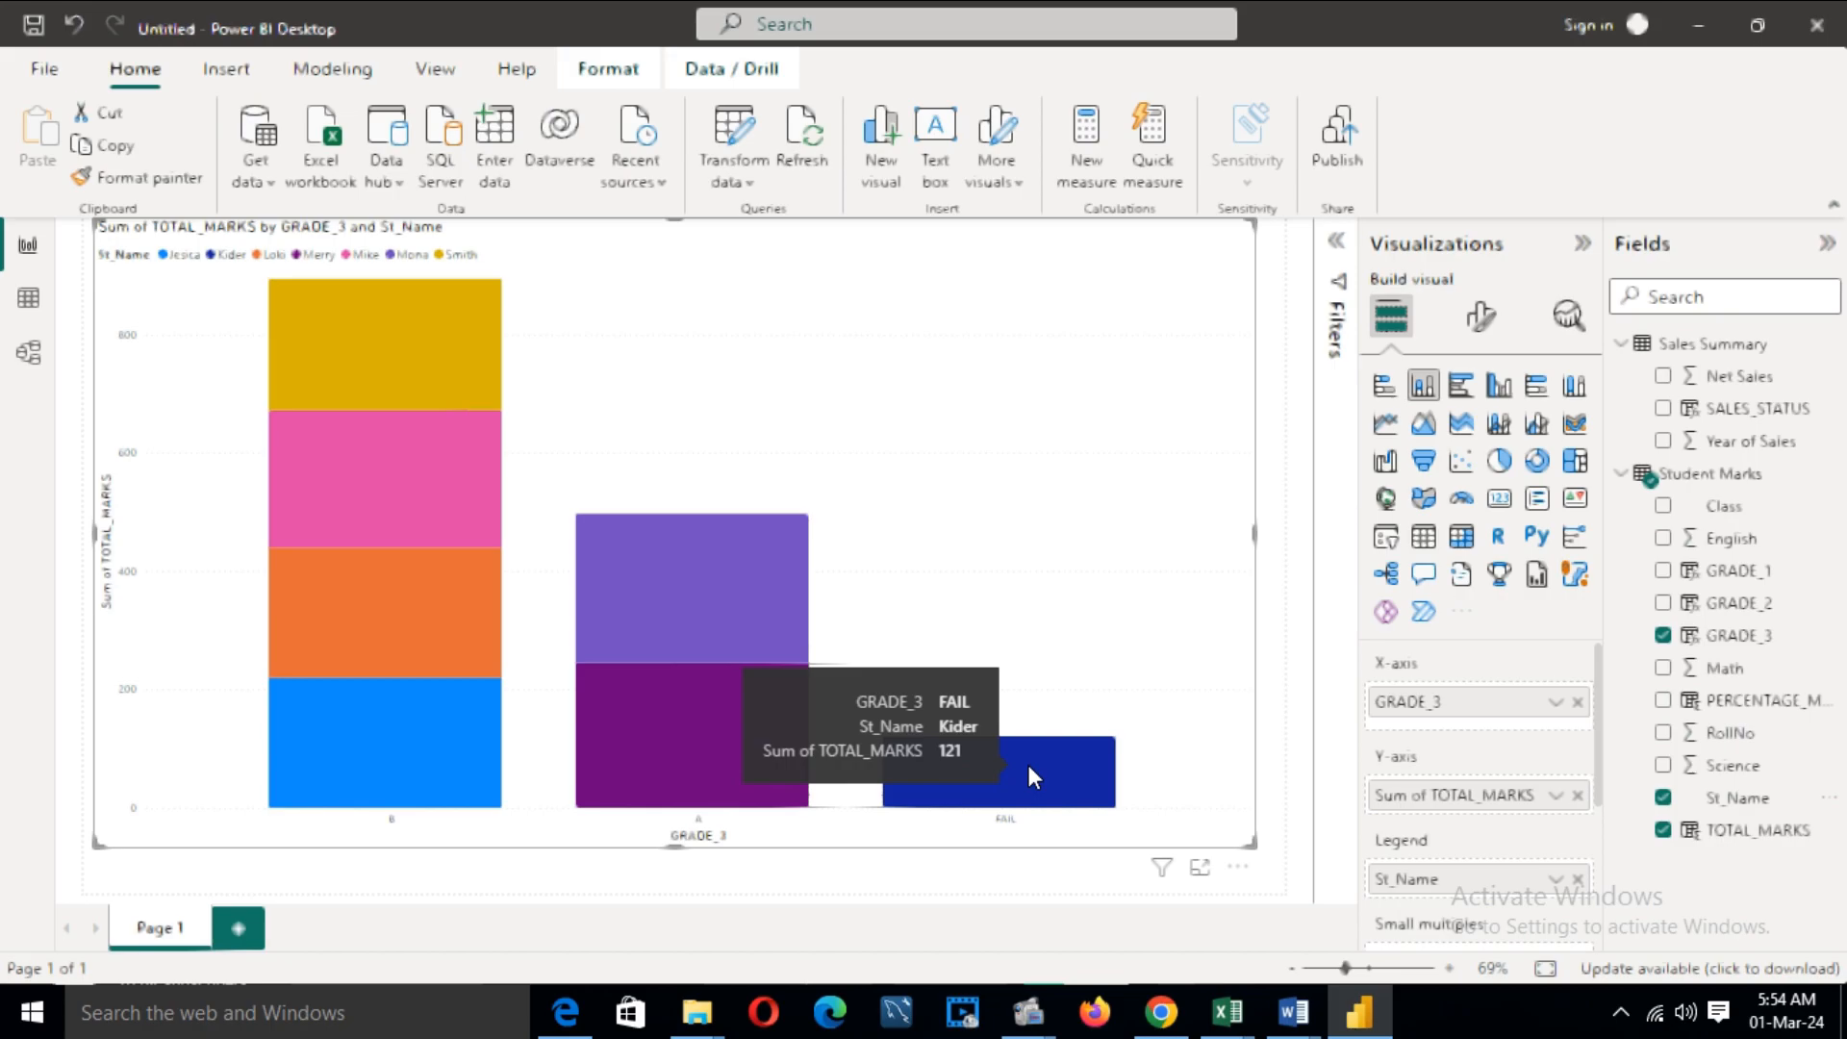
{"action": "mouse_move", "coordinate": [321, 385]}
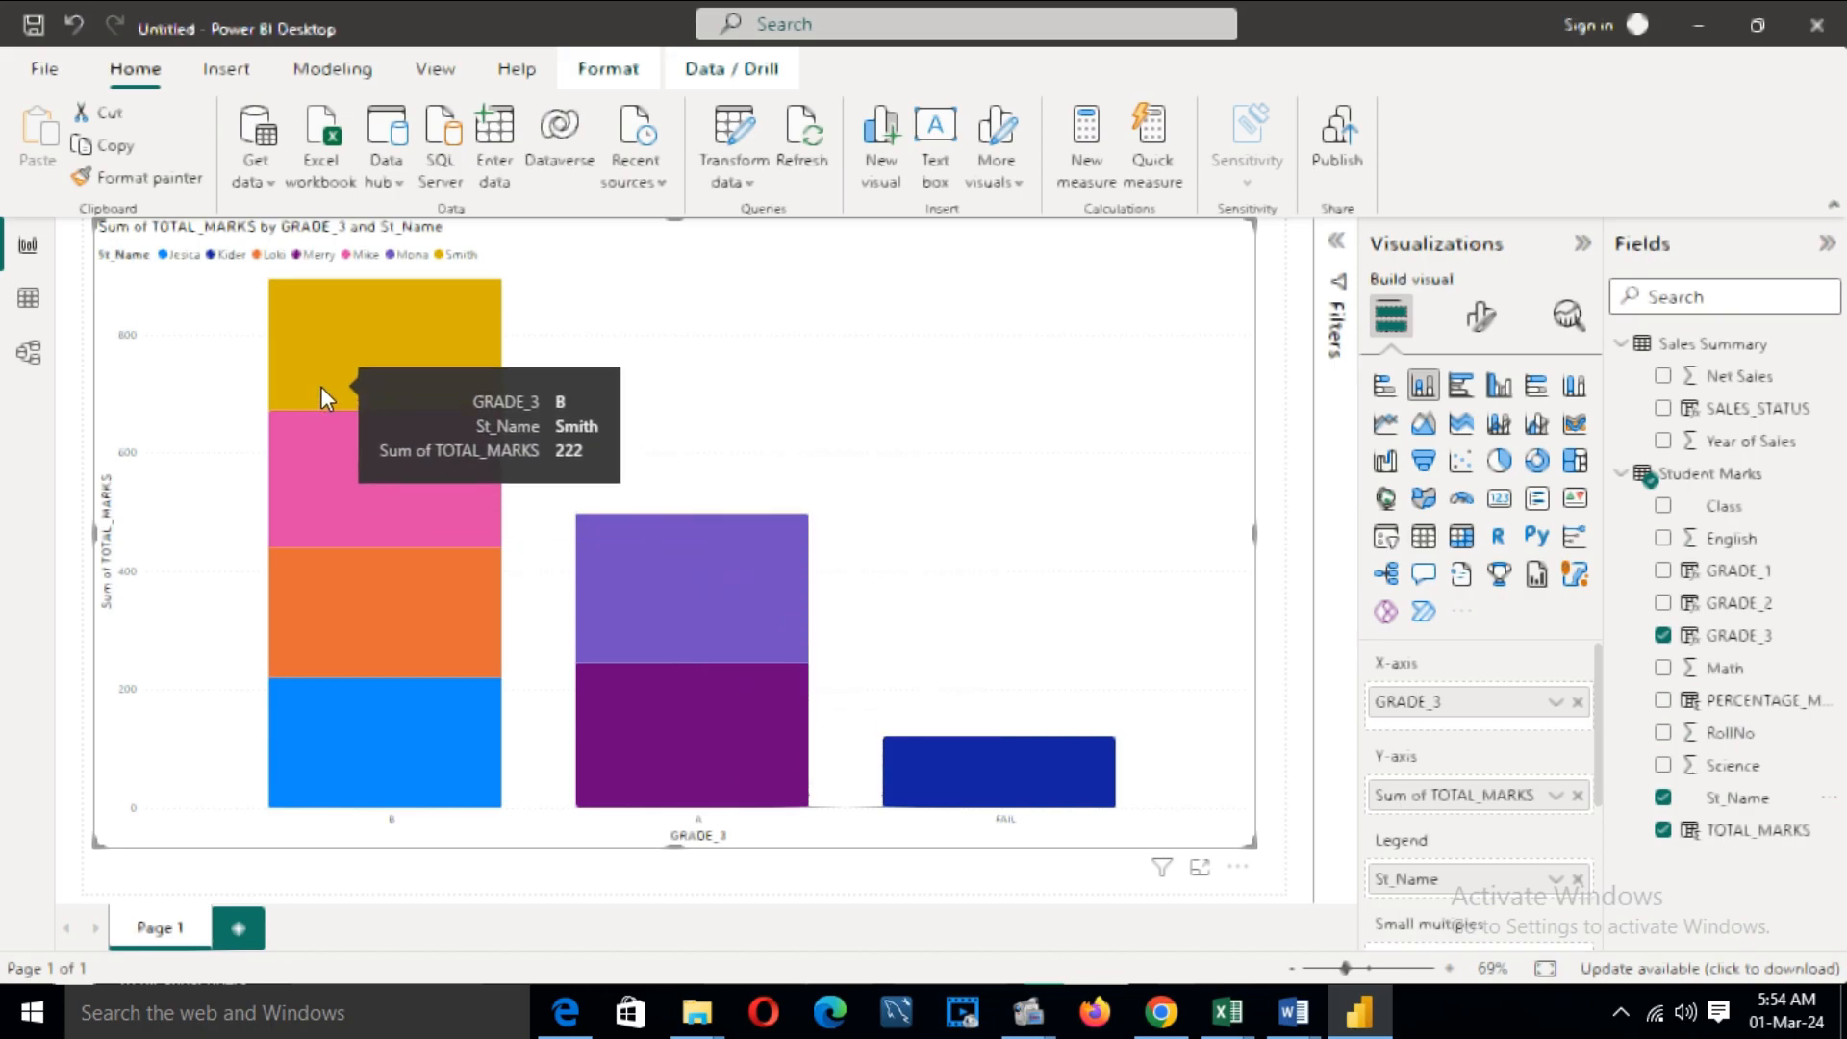
{"action": "mouse_move", "coordinate": [349, 575]}
{"action": "mouse_move", "coordinate": [391, 782]}
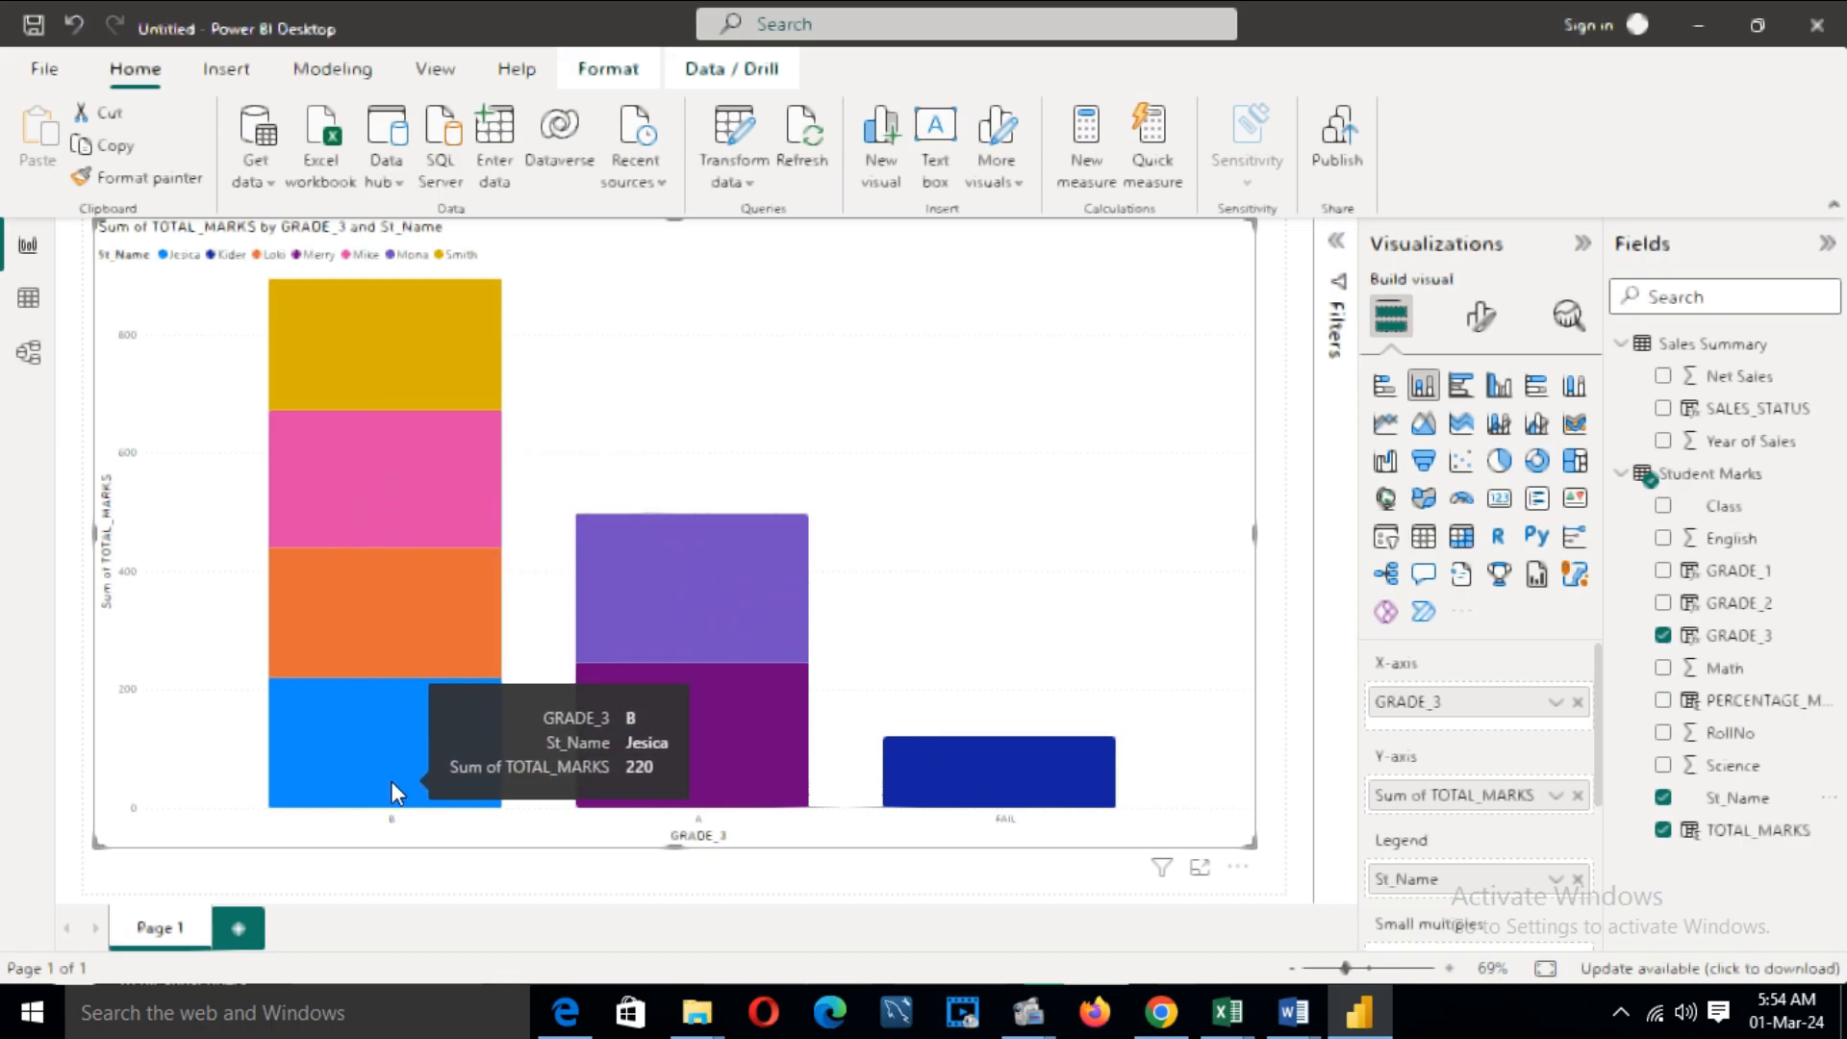
{"action": "mouse_move", "coordinate": [412, 651]}
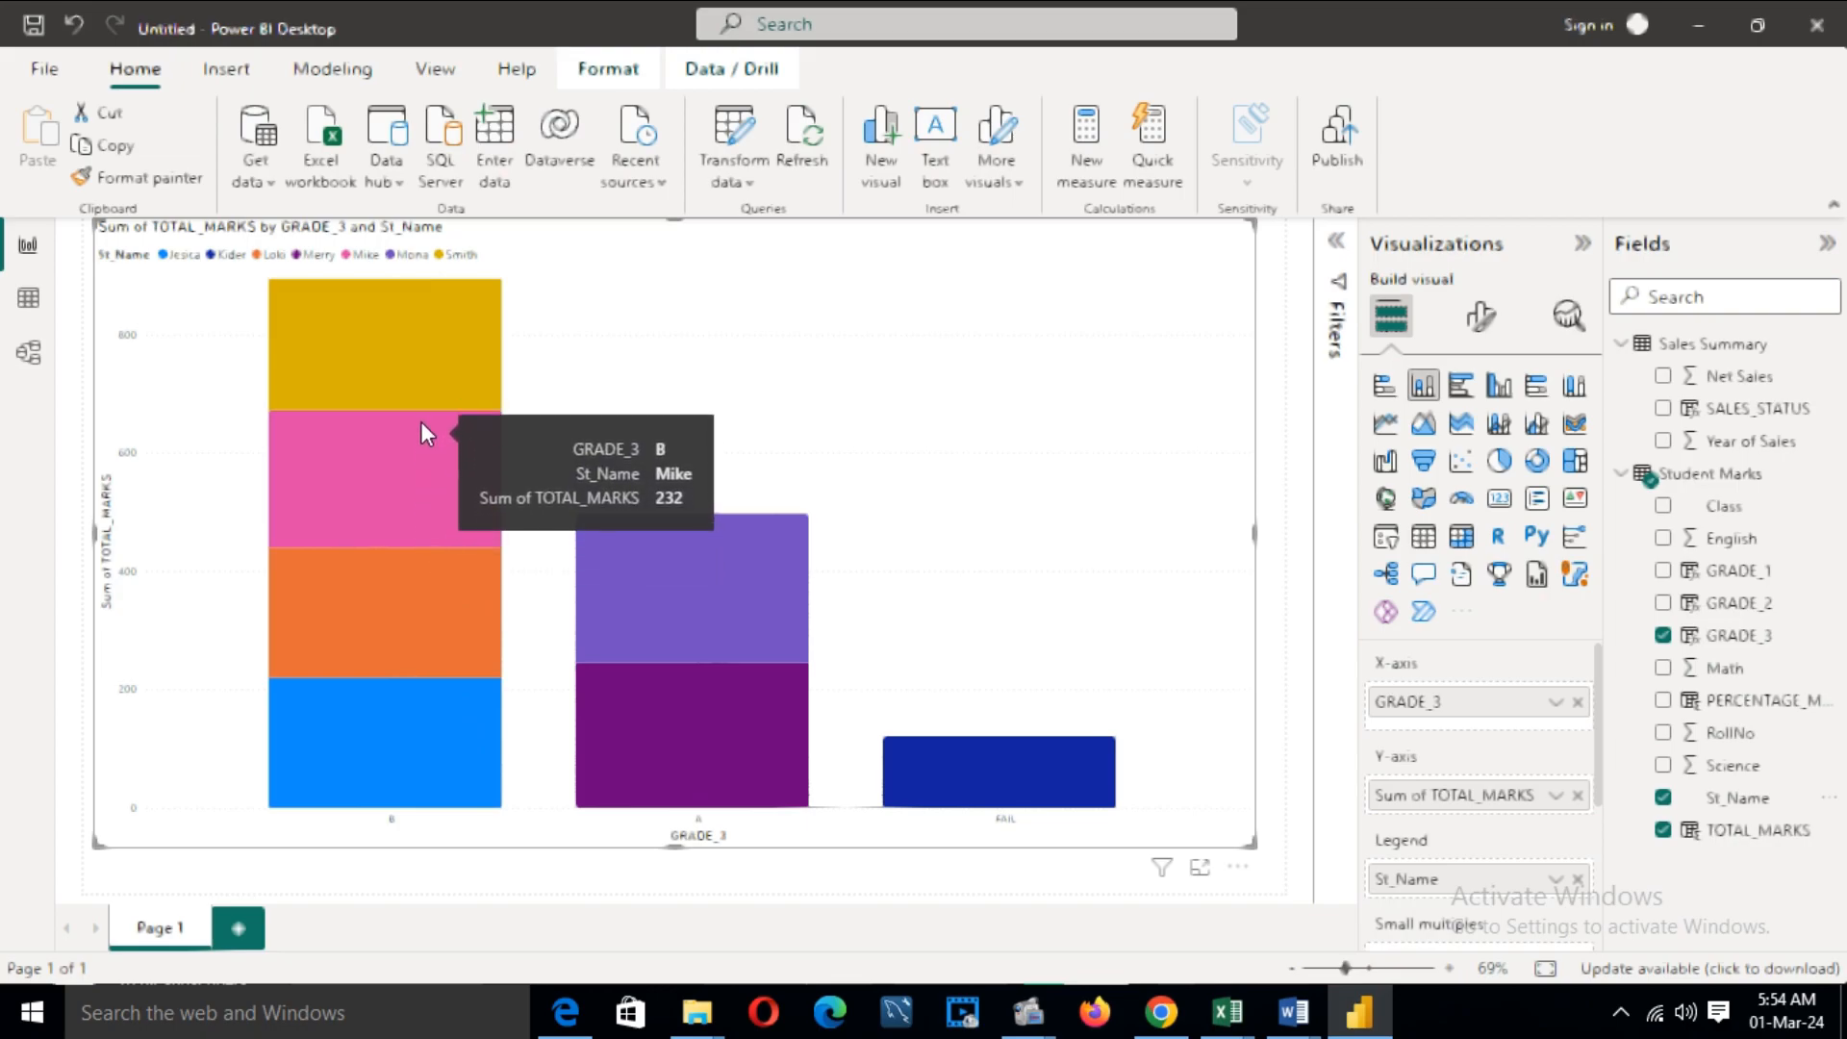
{"action": "mouse_move", "coordinate": [698, 753]}
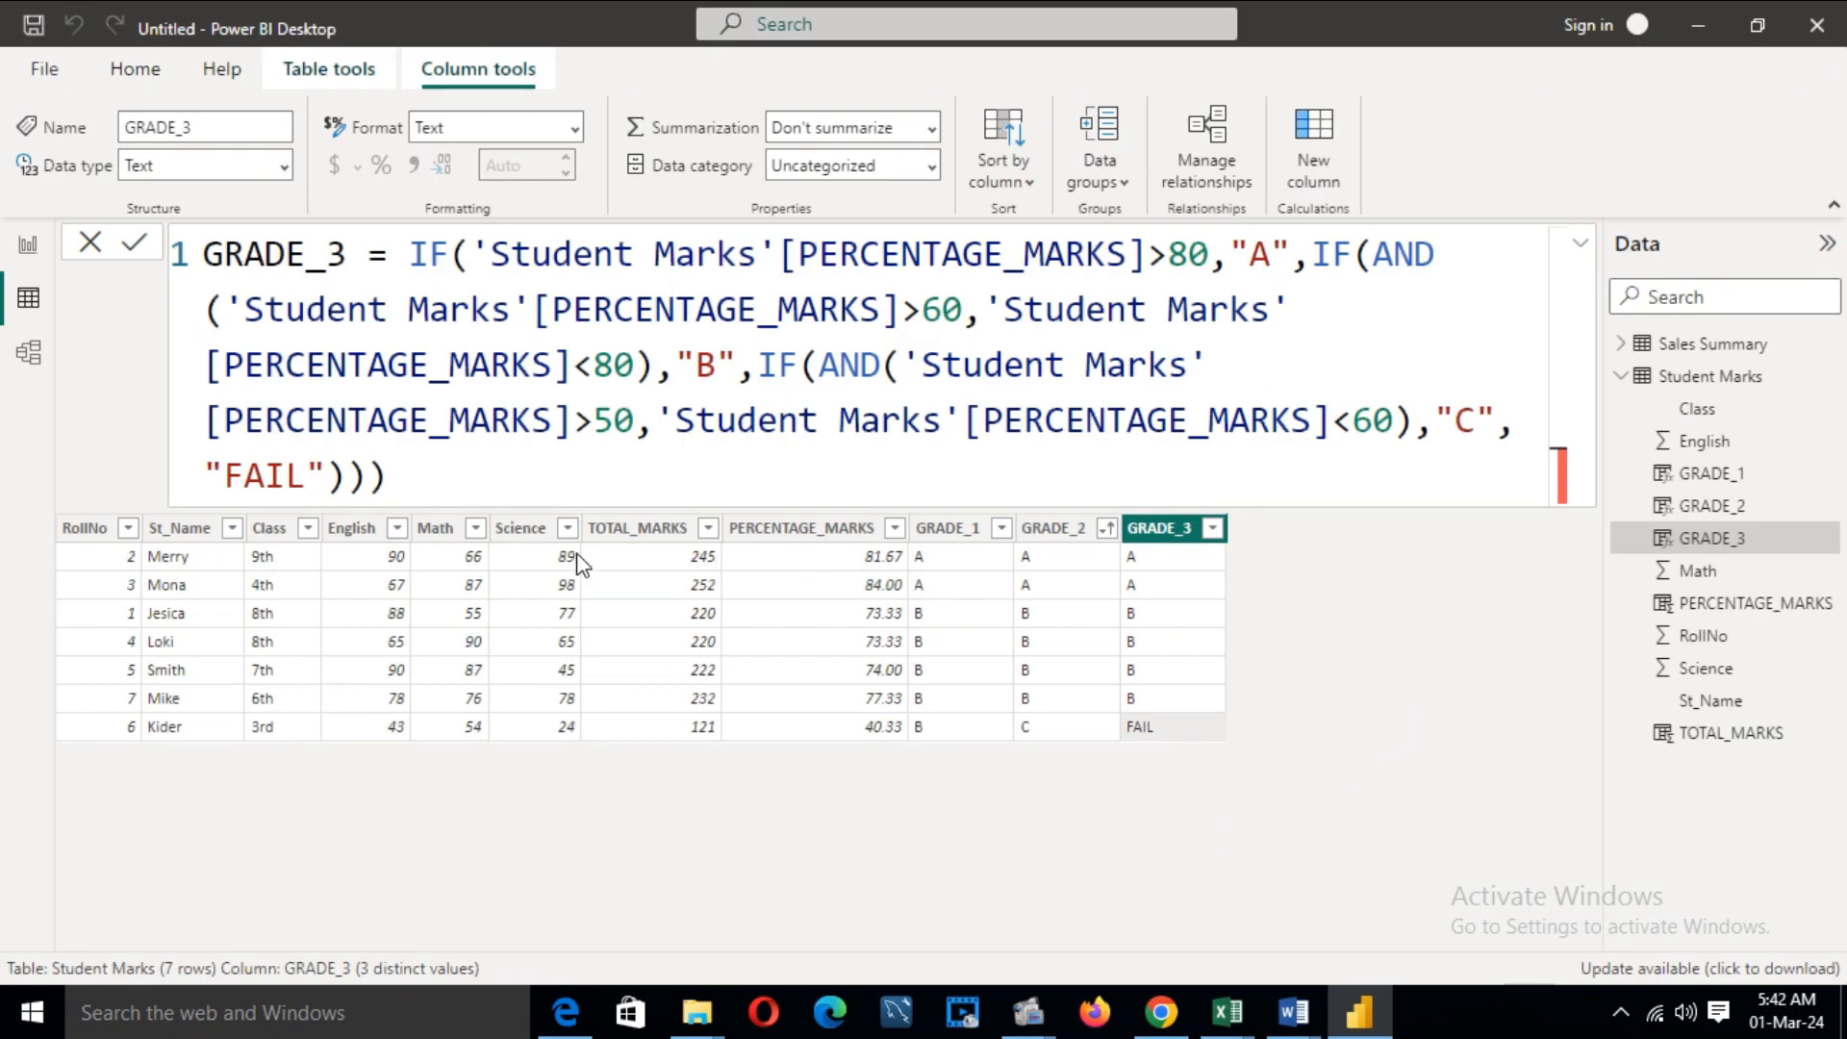
- Switch the data view from Student Marks to the Sales Summary table and display the formula of its SALES_STATUS column
{"action": "left_click", "coordinate": [526, 528]}
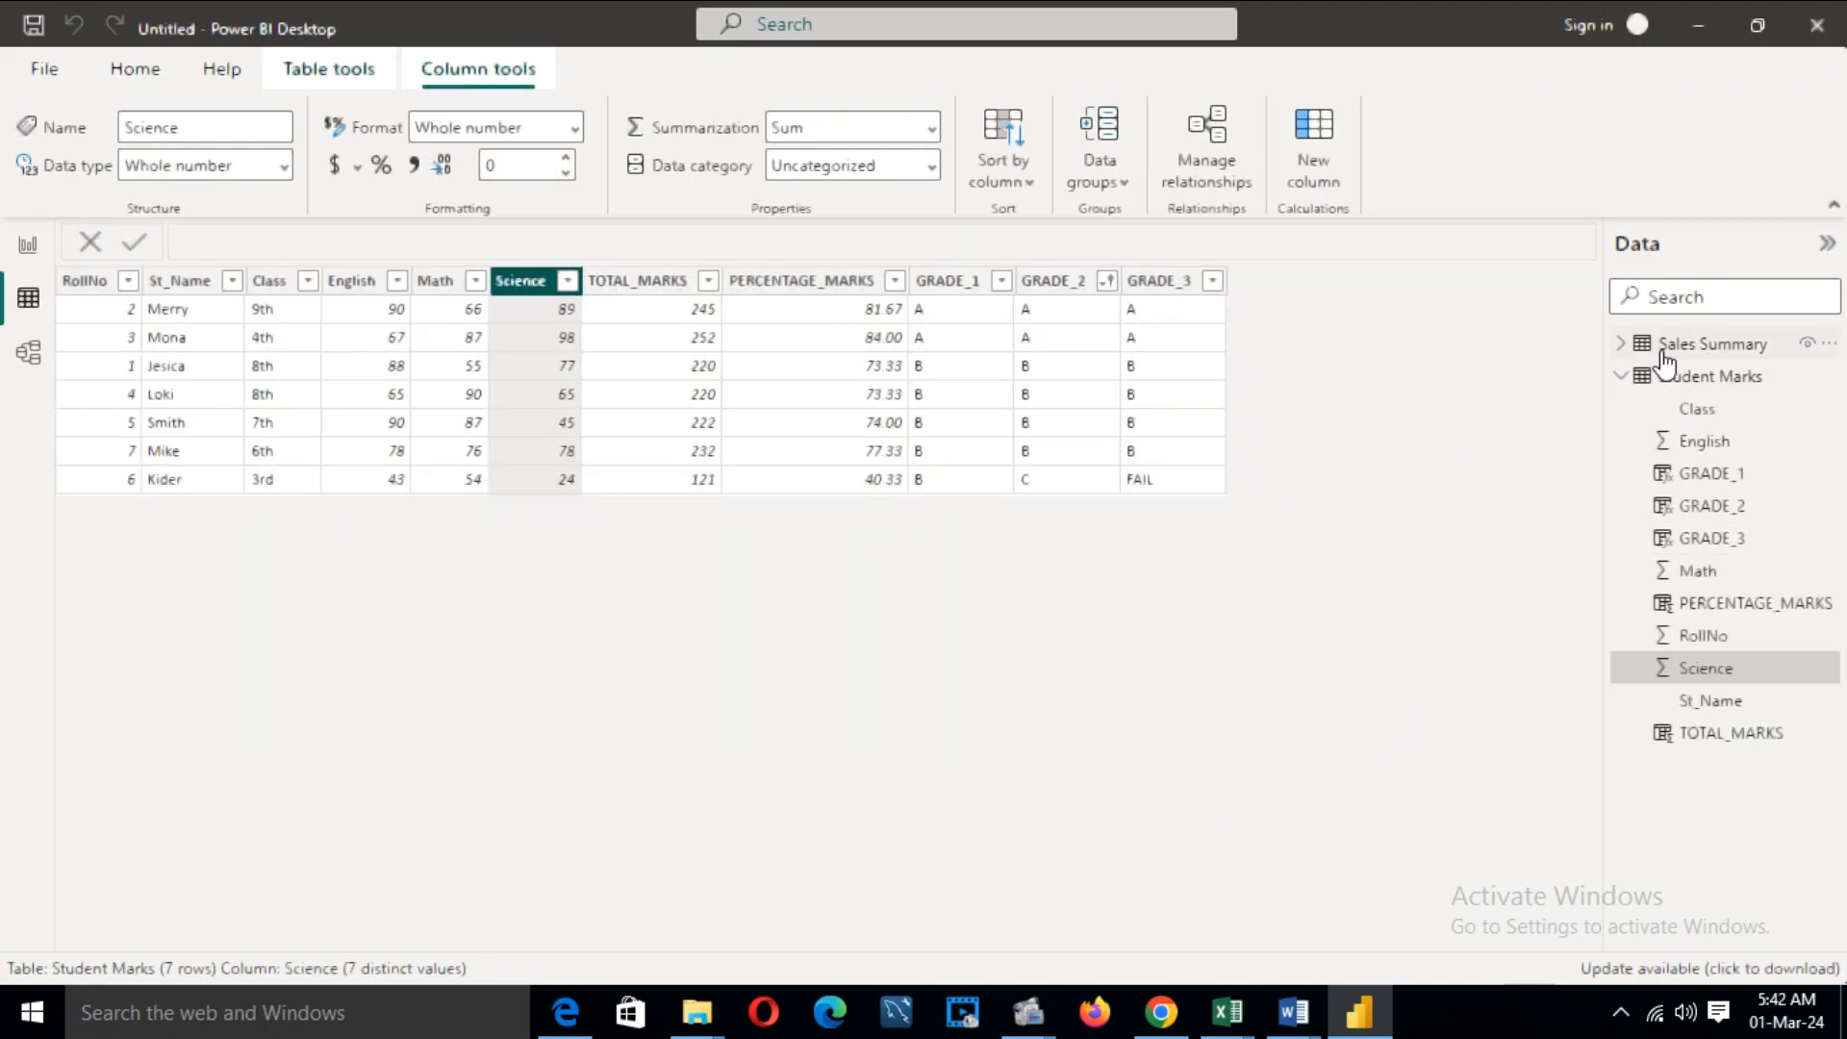
{"action": "left_click", "coordinate": [1633, 376]}
{"action": "left_click", "coordinate": [1635, 346]}
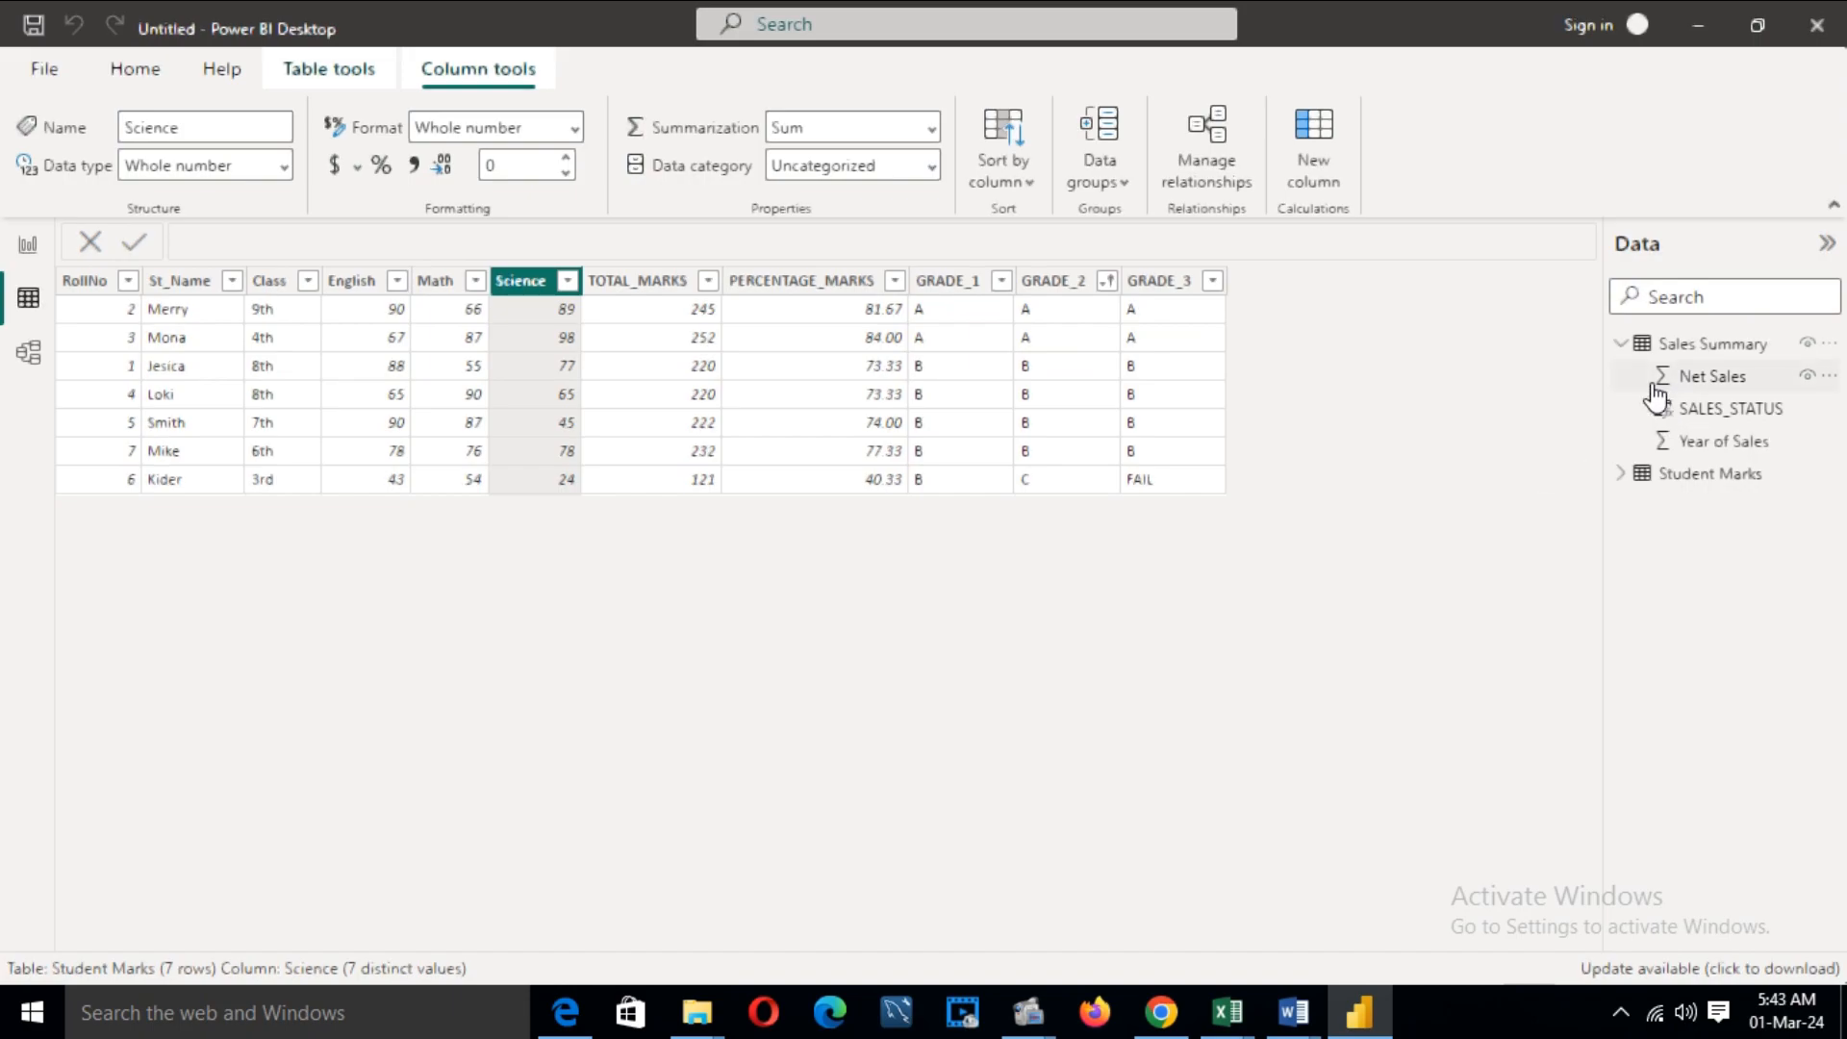
{"action": "left_click", "coordinate": [1691, 354]}
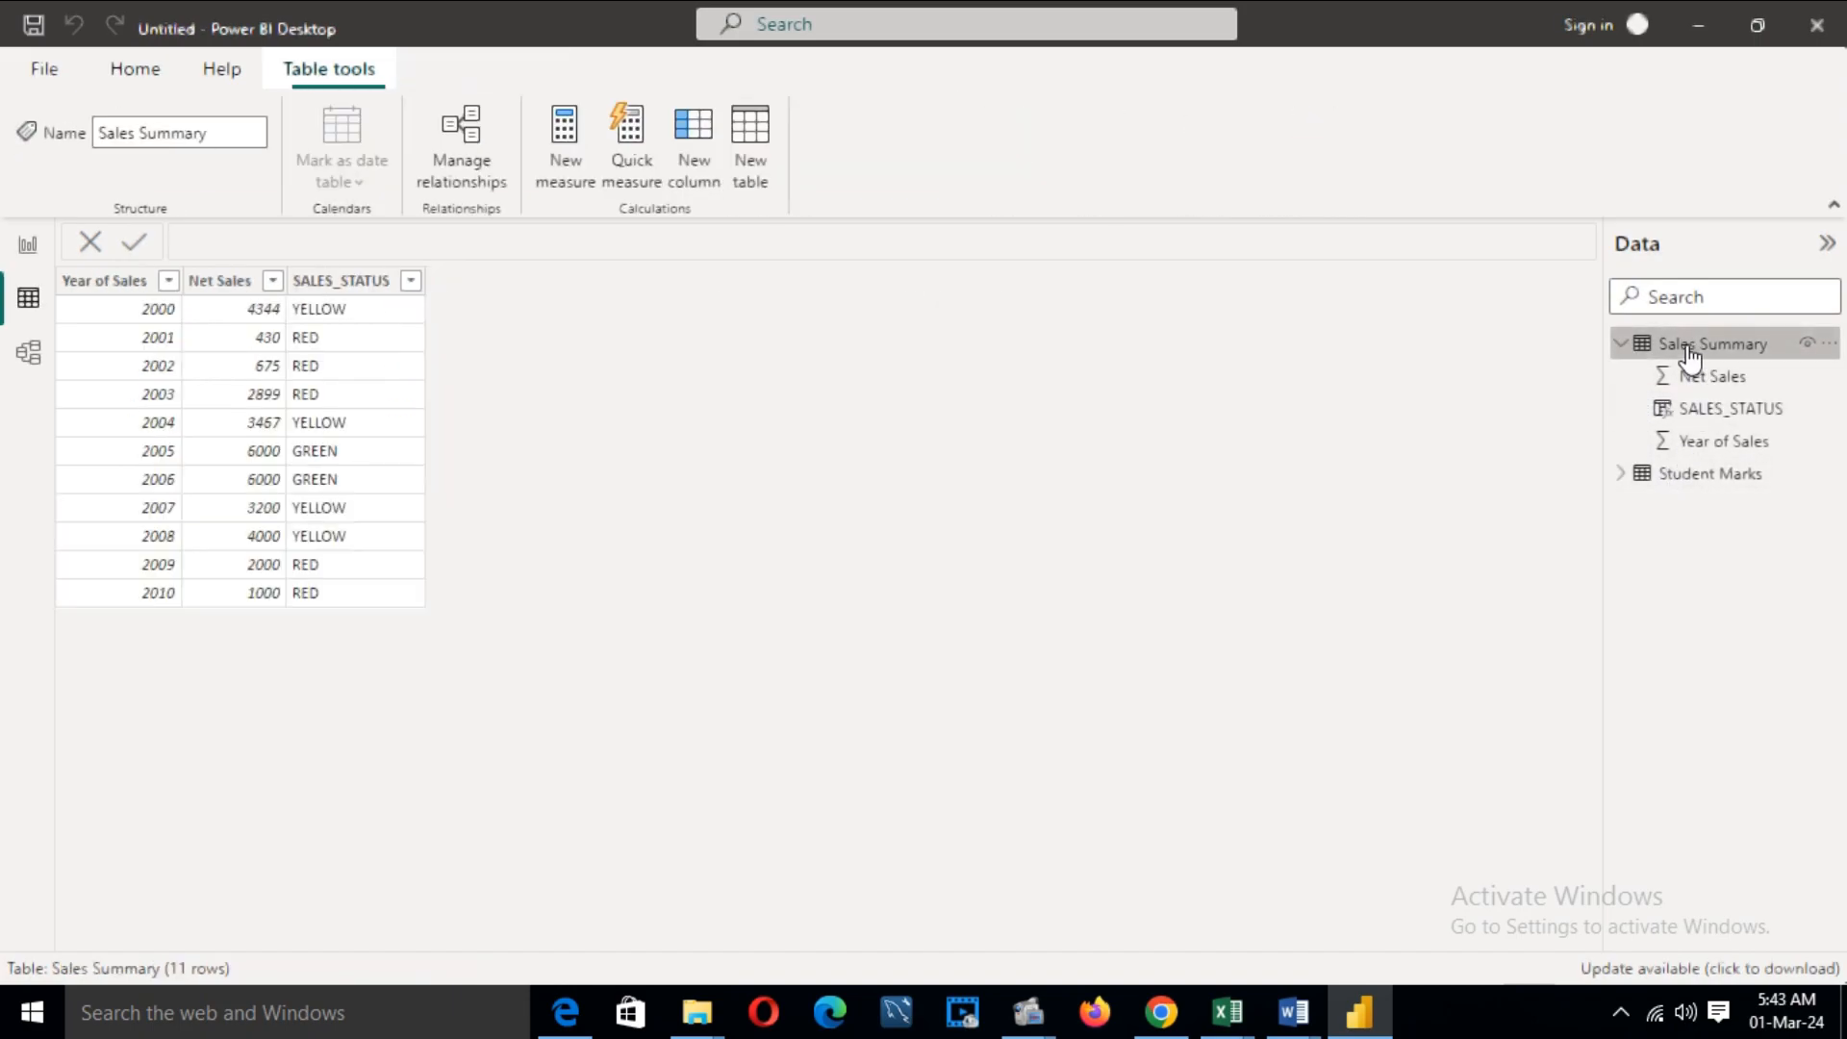
{"action": "left_click", "coordinate": [72, 289]}
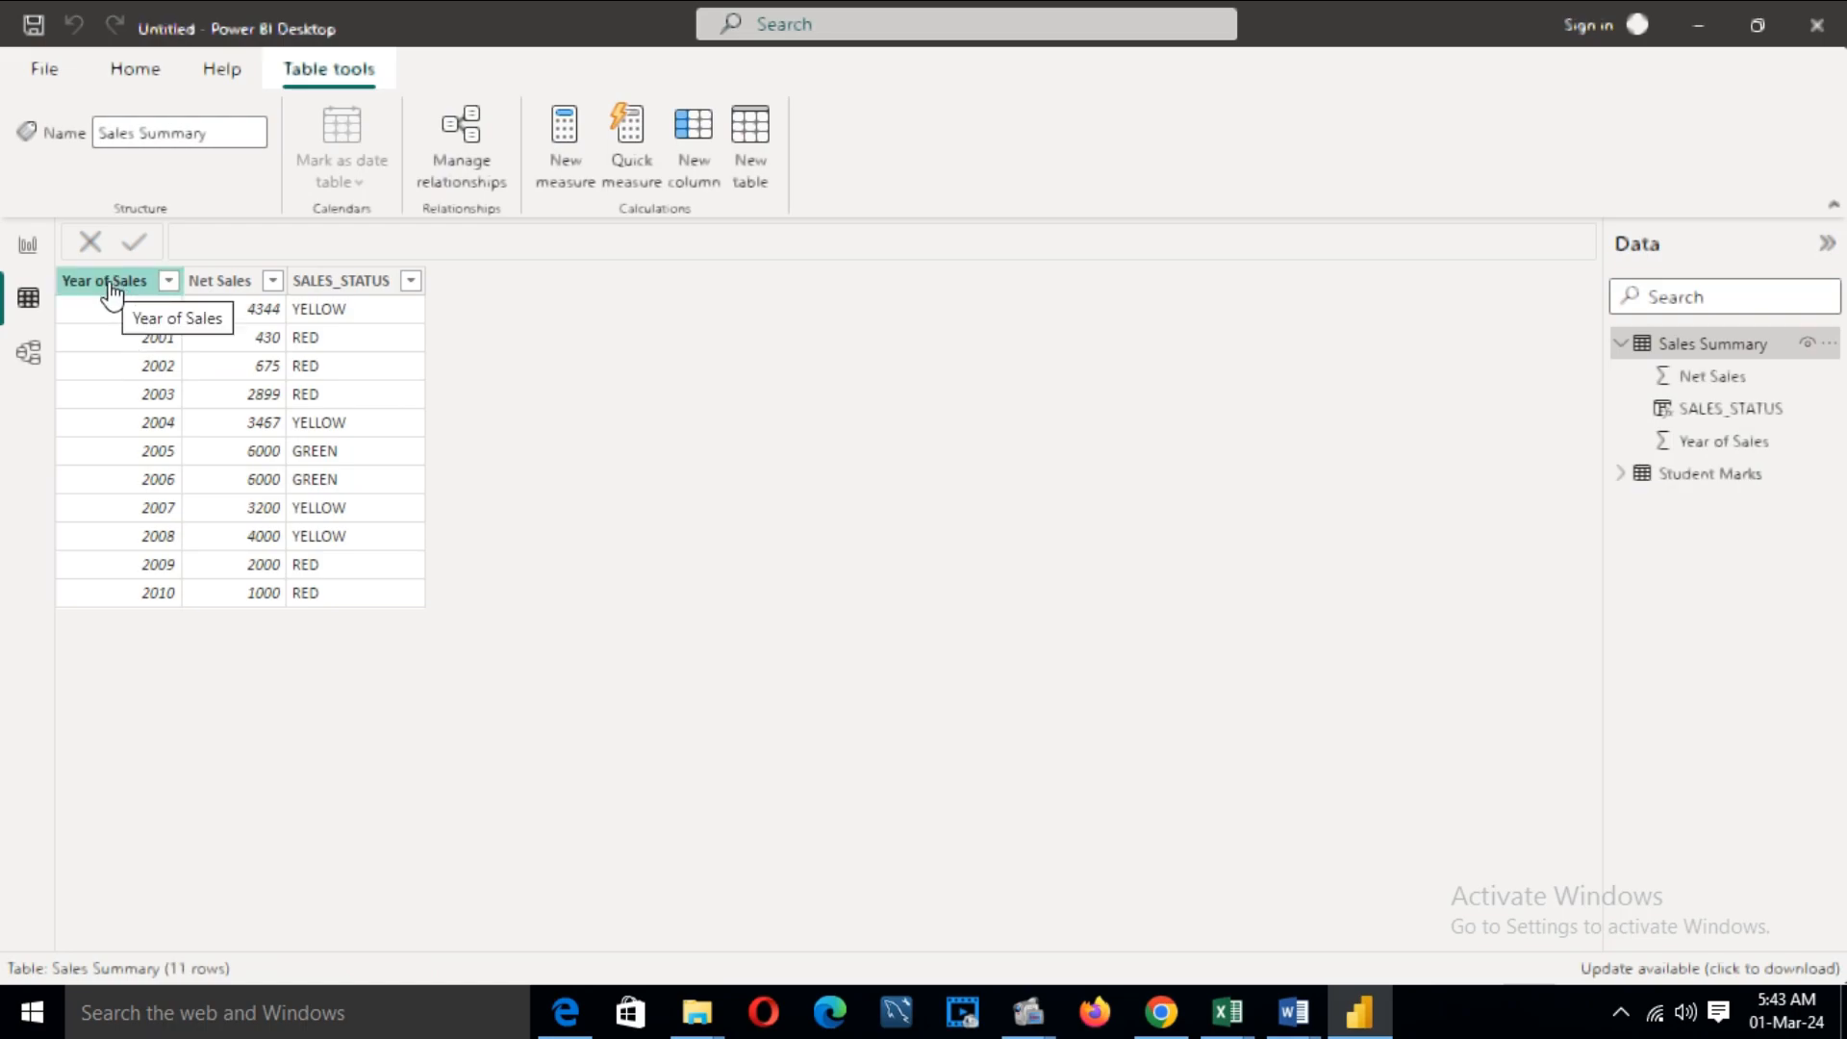
{"action": "left_click", "coordinate": [363, 284]}
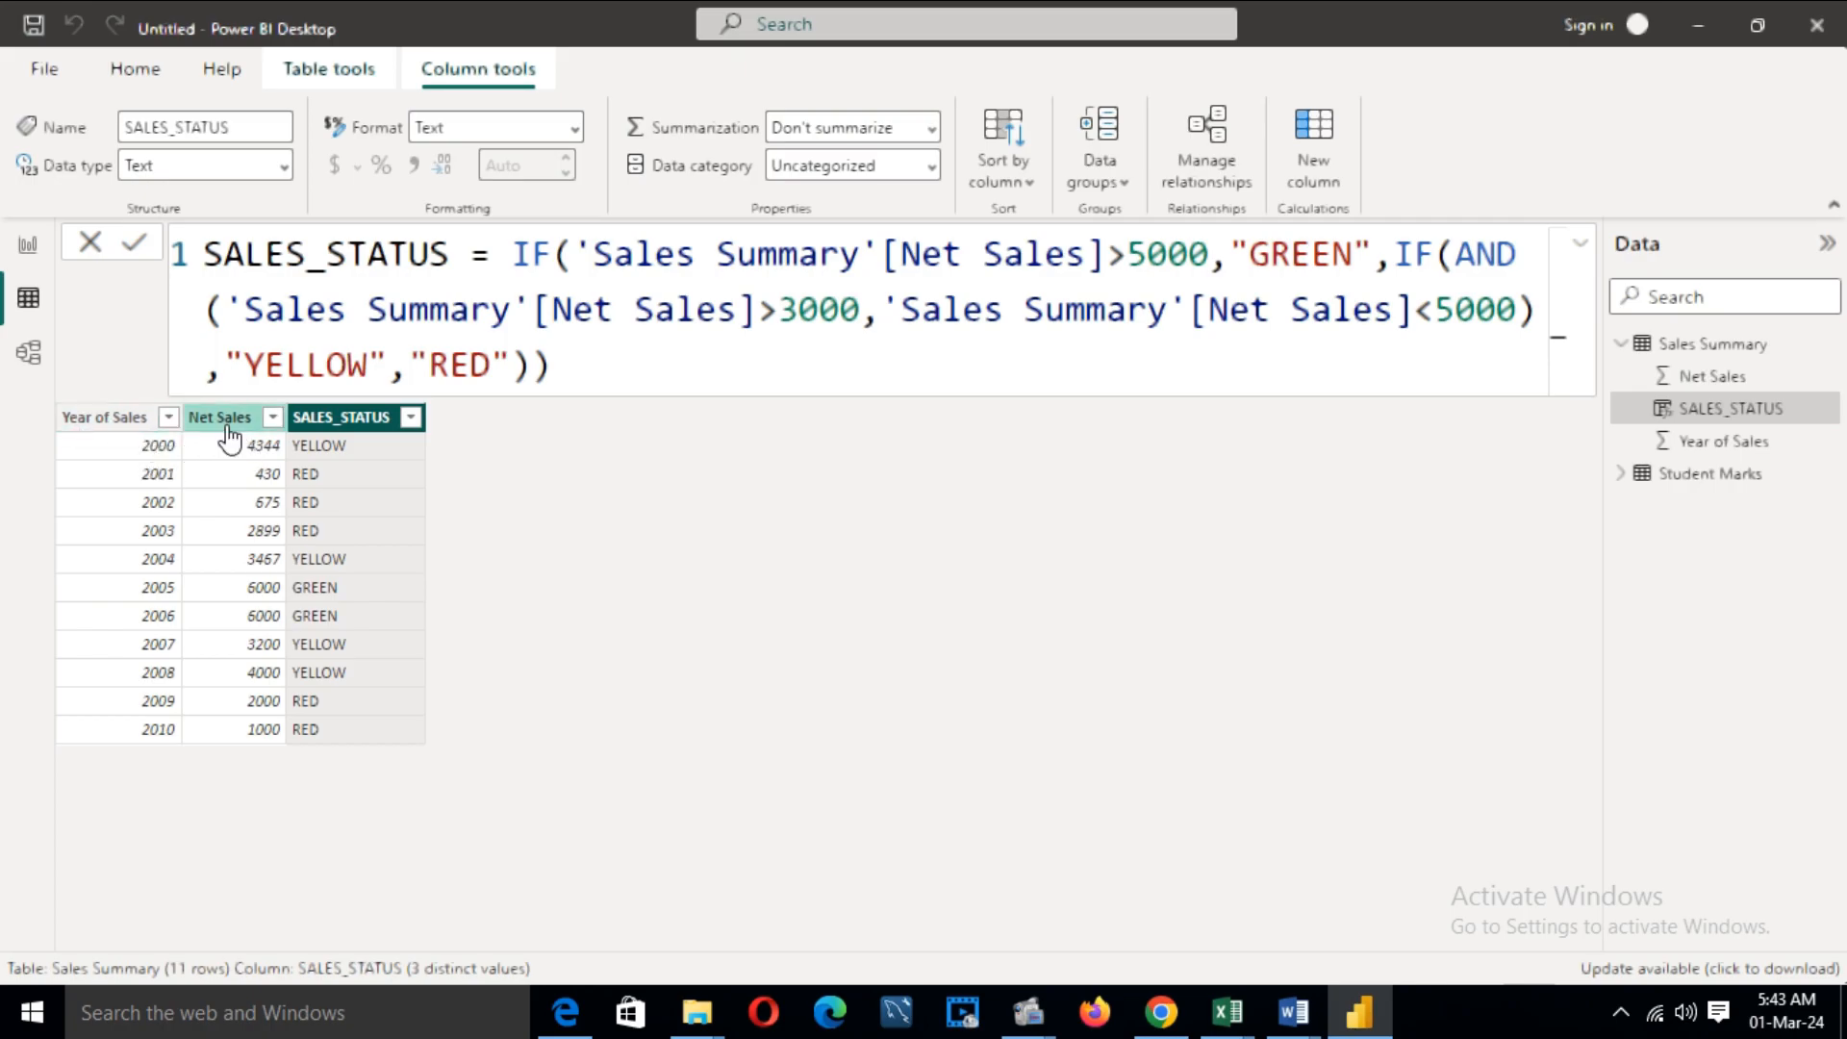
- Examine the SALES_STATUS formula piece by piece, from its first IF condition through the nested IF with AND to the YELLOW and RED results
{"action": "left_click_drag", "start_coordinate": [209, 252], "coordinate": [444, 252]}
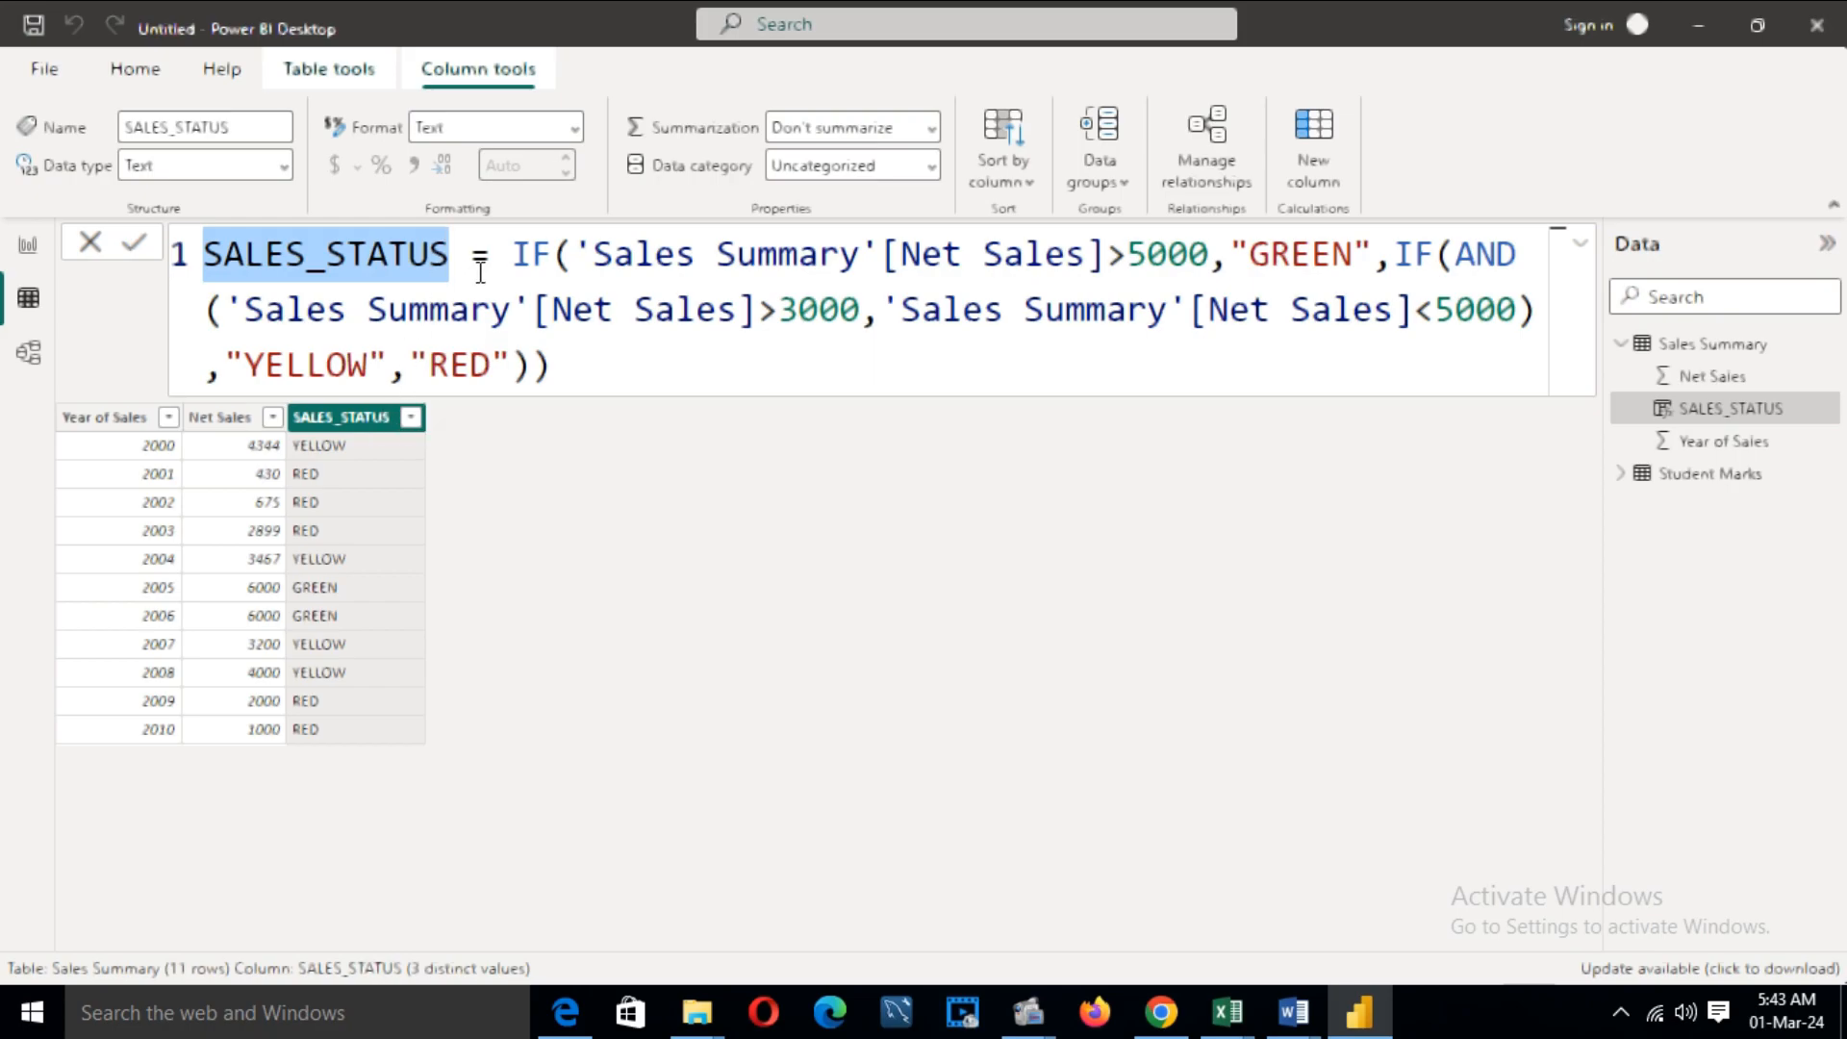
{"action": "left_click", "coordinate": [518, 255]}
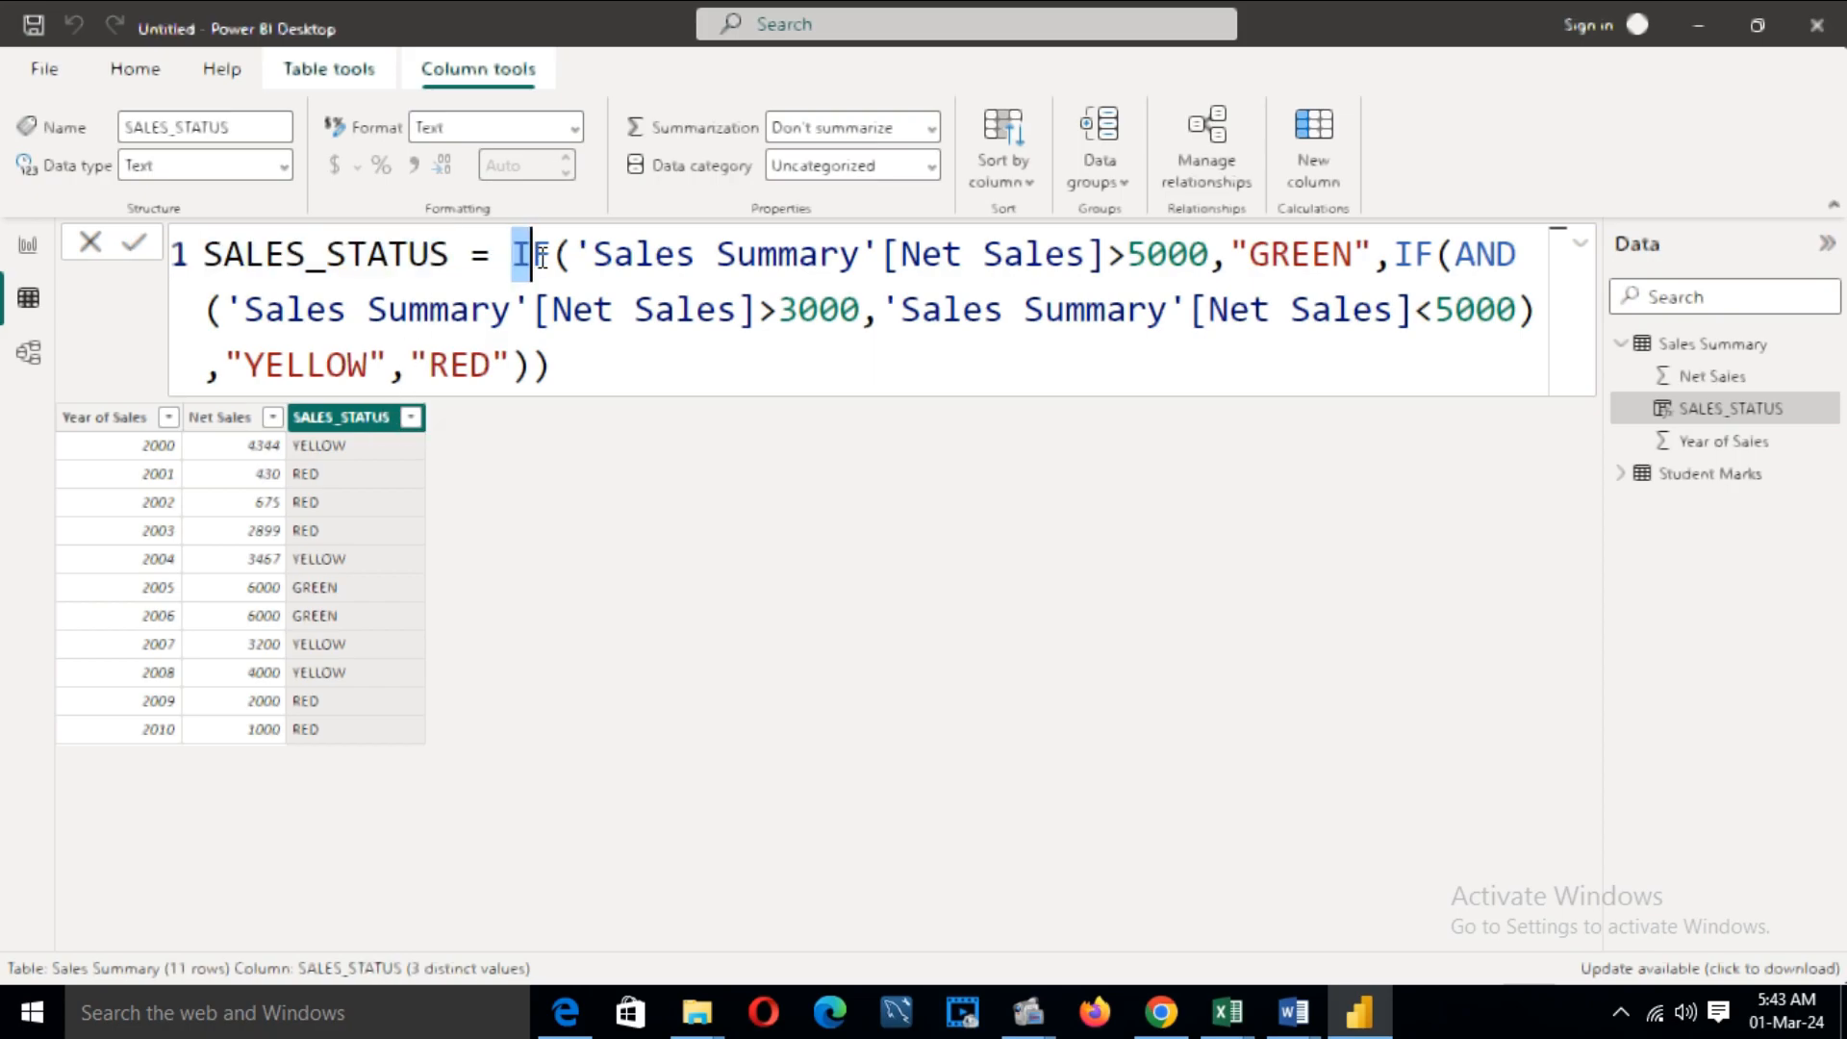
{"action": "left_click", "coordinate": [593, 255]}
{"action": "left_click_drag", "start_coordinate": [593, 255], "coordinate": [1354, 252]}
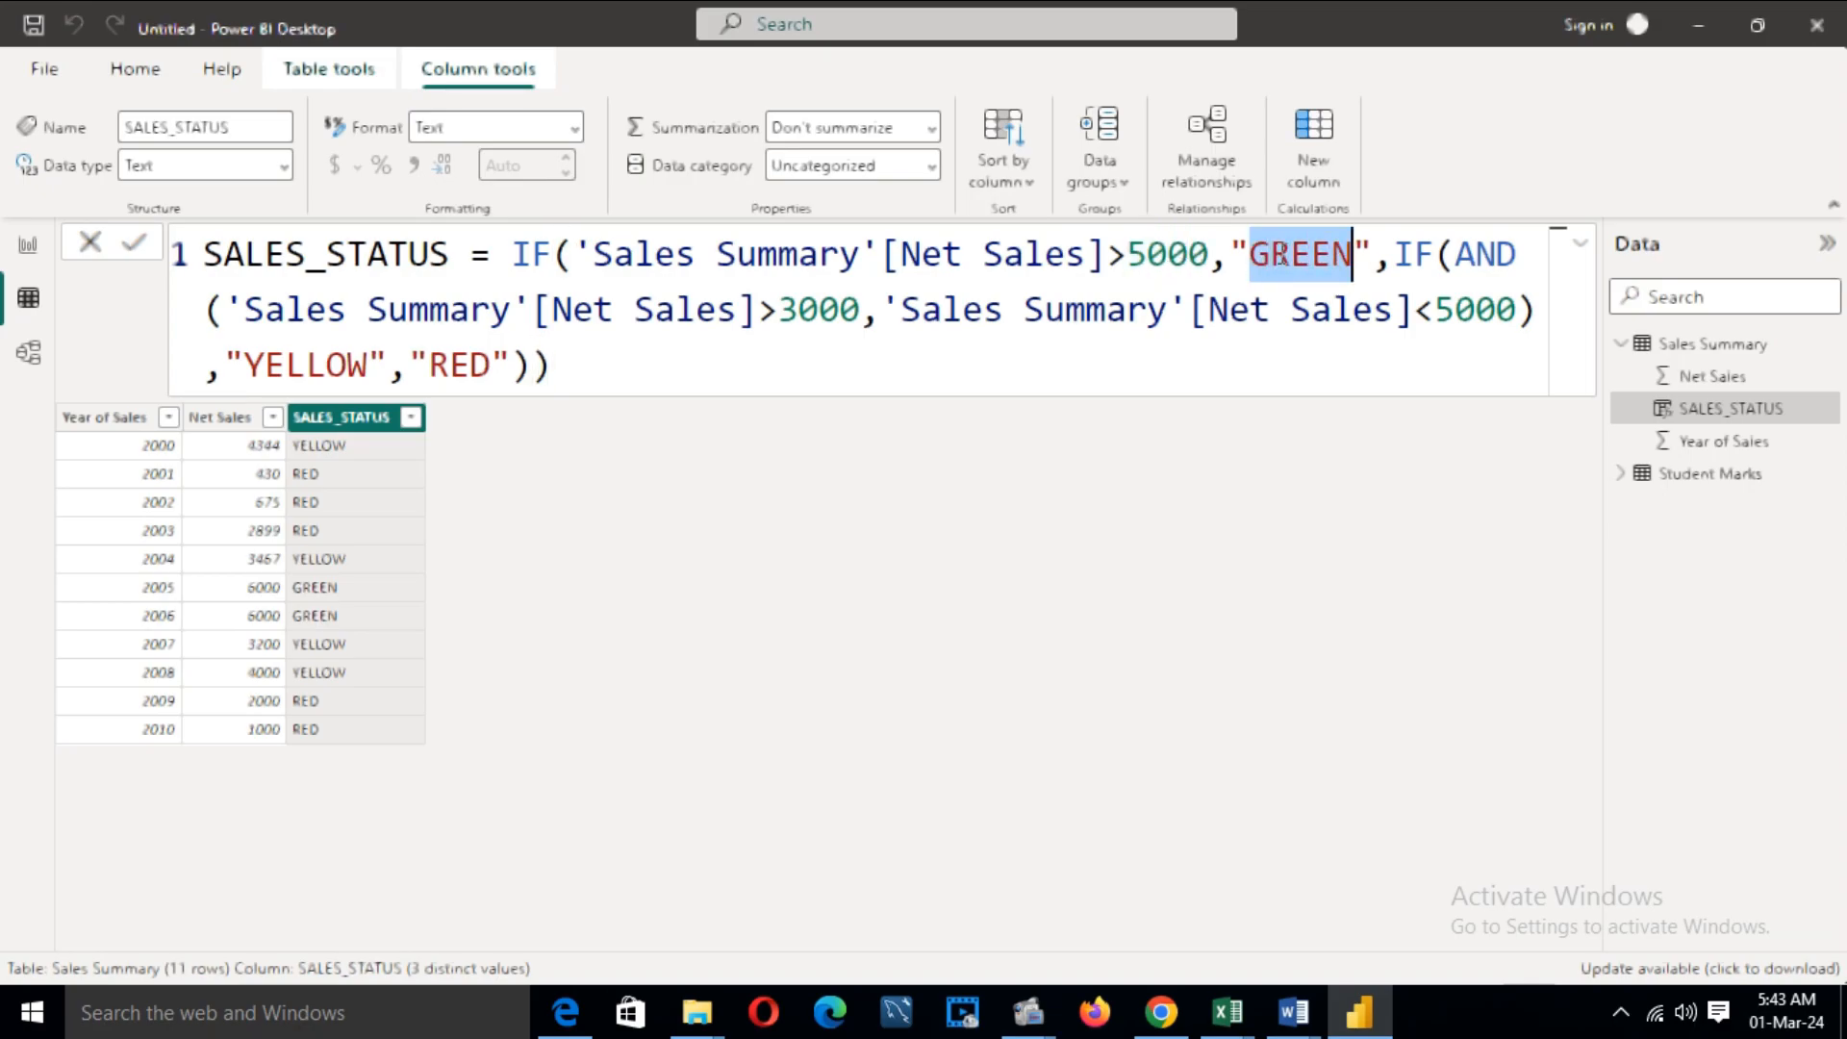
{"action": "left_click_drag", "start_coordinate": [1402, 255], "coordinate": [1550, 253]}
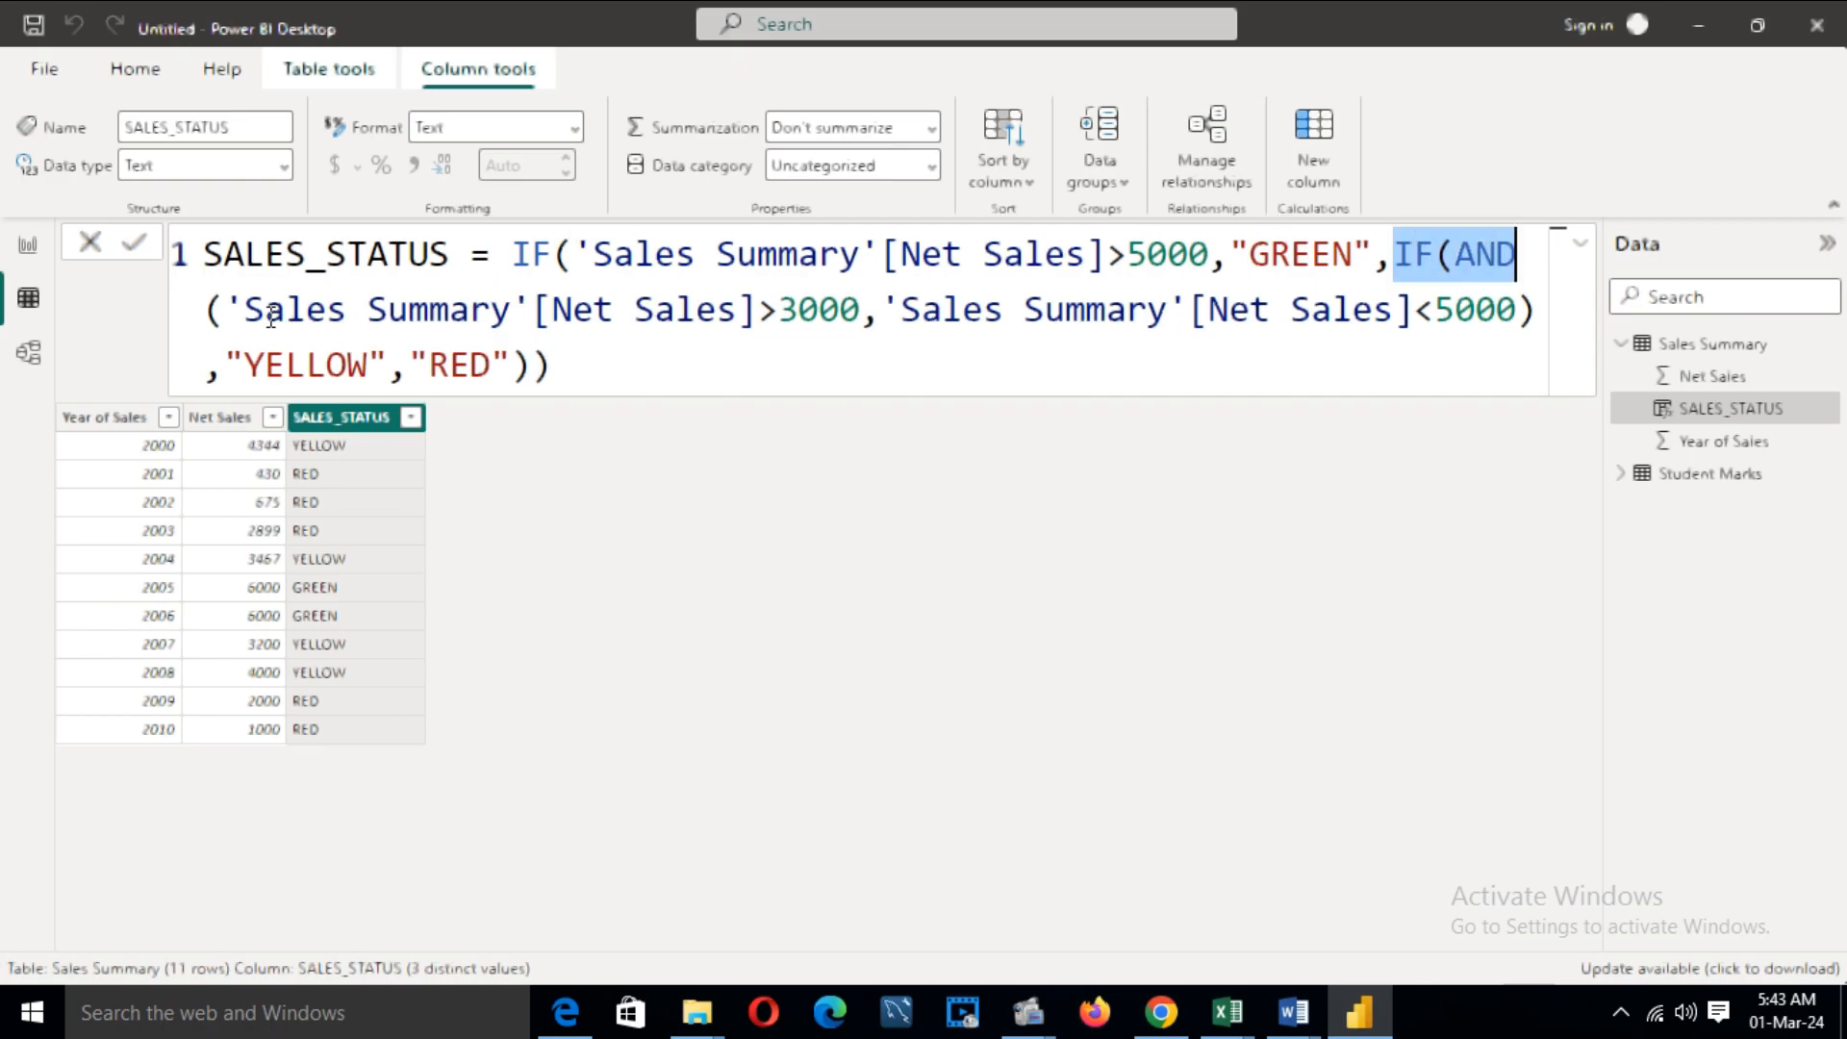
{"action": "left_click_drag", "start_coordinate": [256, 310], "coordinate": [861, 311]}
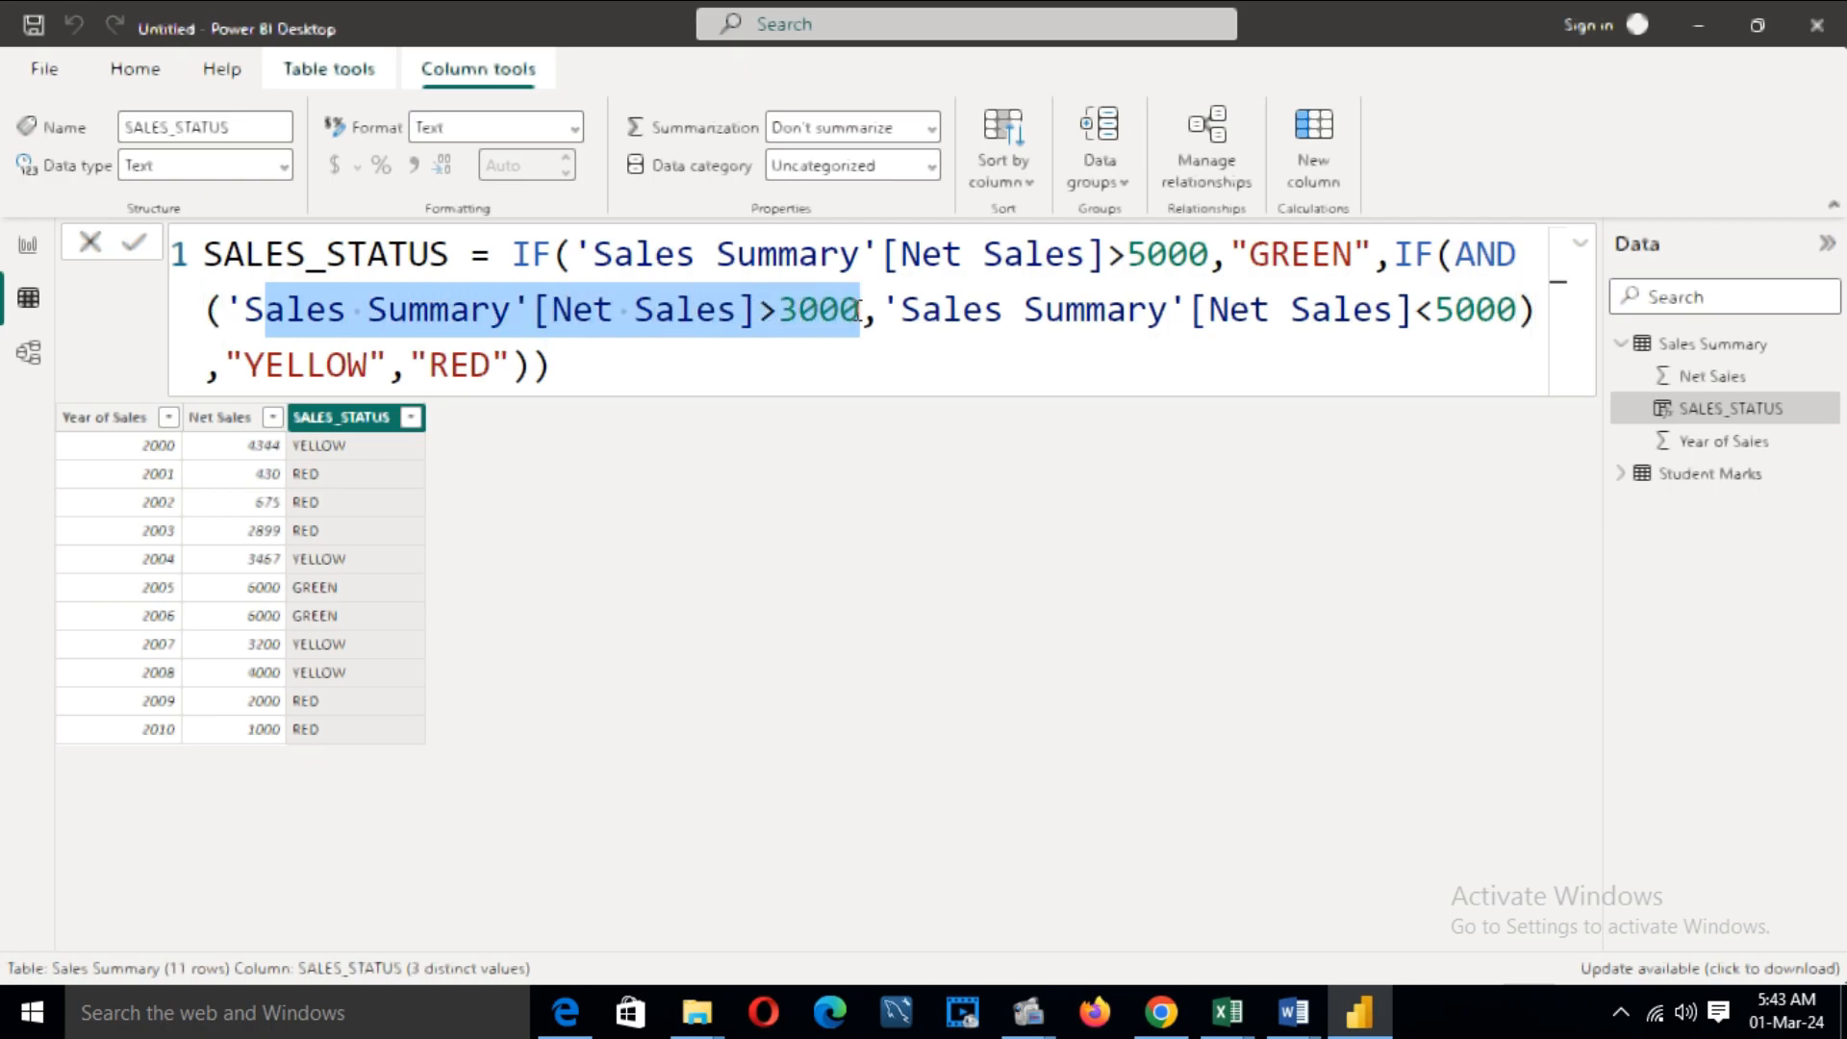
{"action": "left_click_drag", "start_coordinate": [915, 313], "coordinate": [1520, 322]}
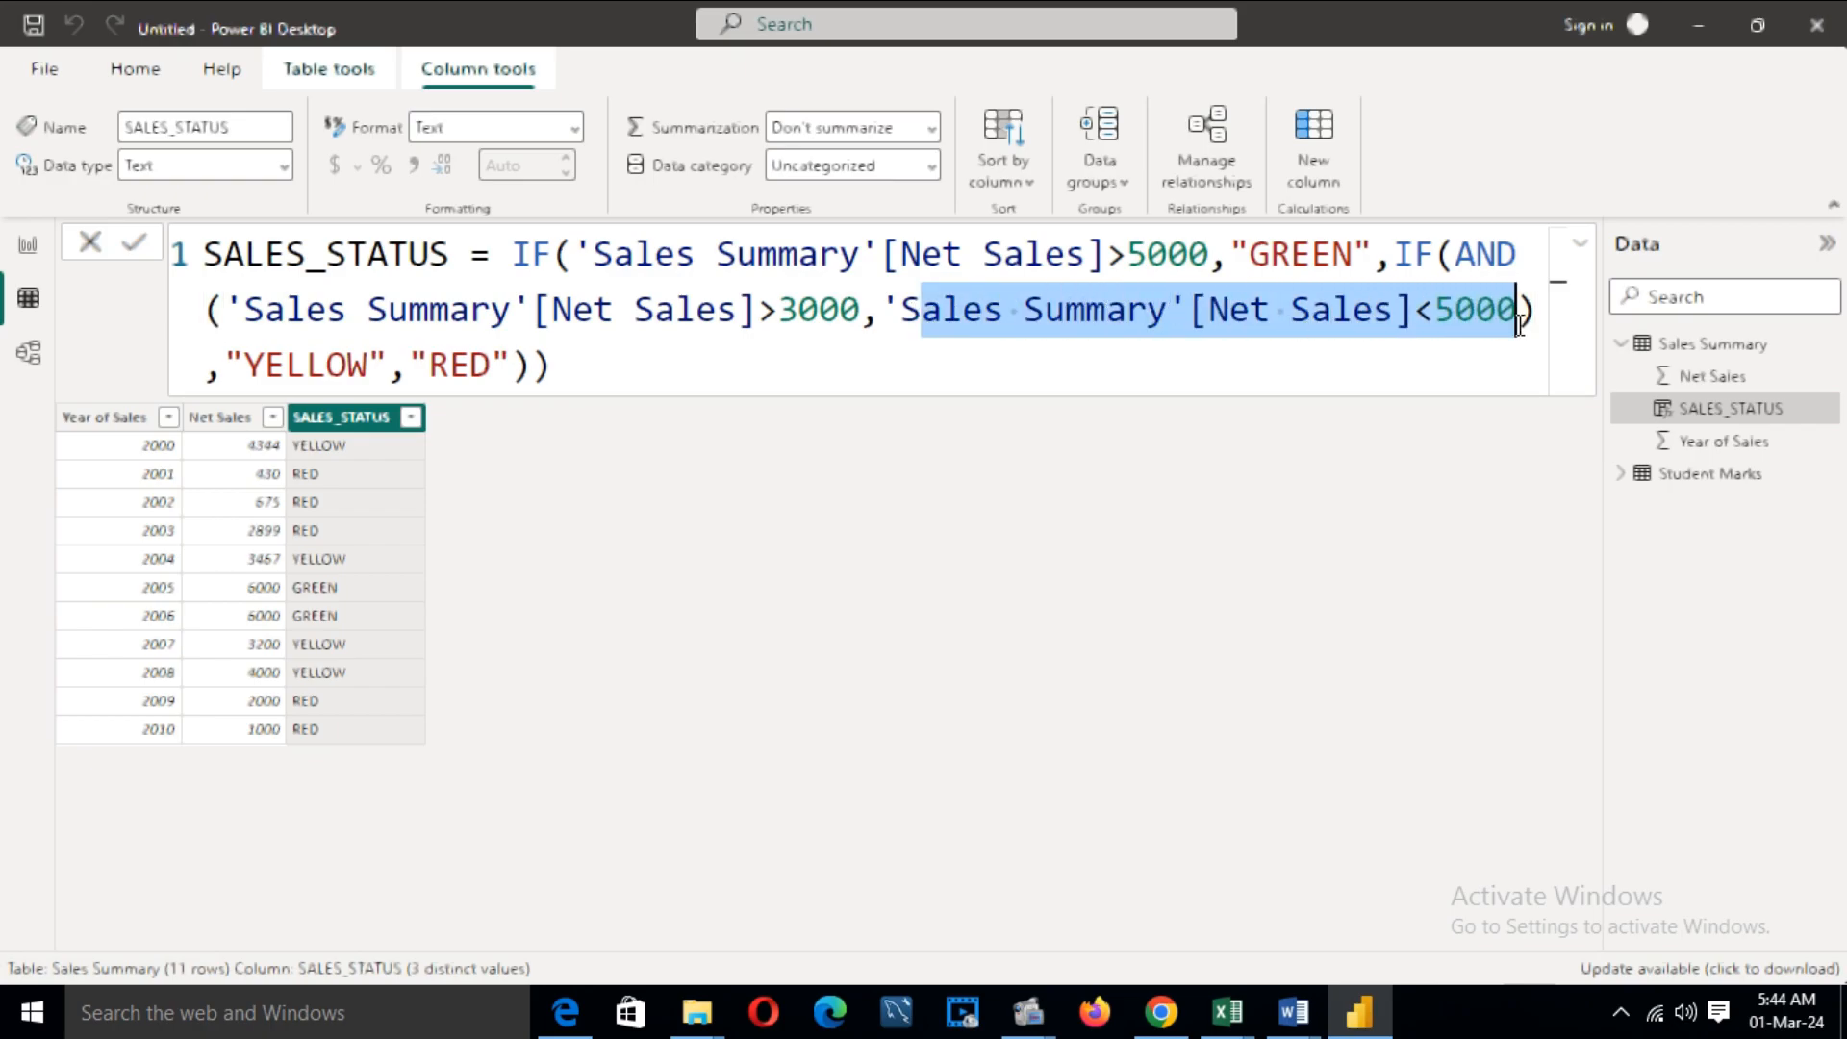
{"action": "left_click_drag", "start_coordinate": [243, 364], "coordinate": [483, 371]}
{"action": "left_click", "coordinate": [610, 365]}
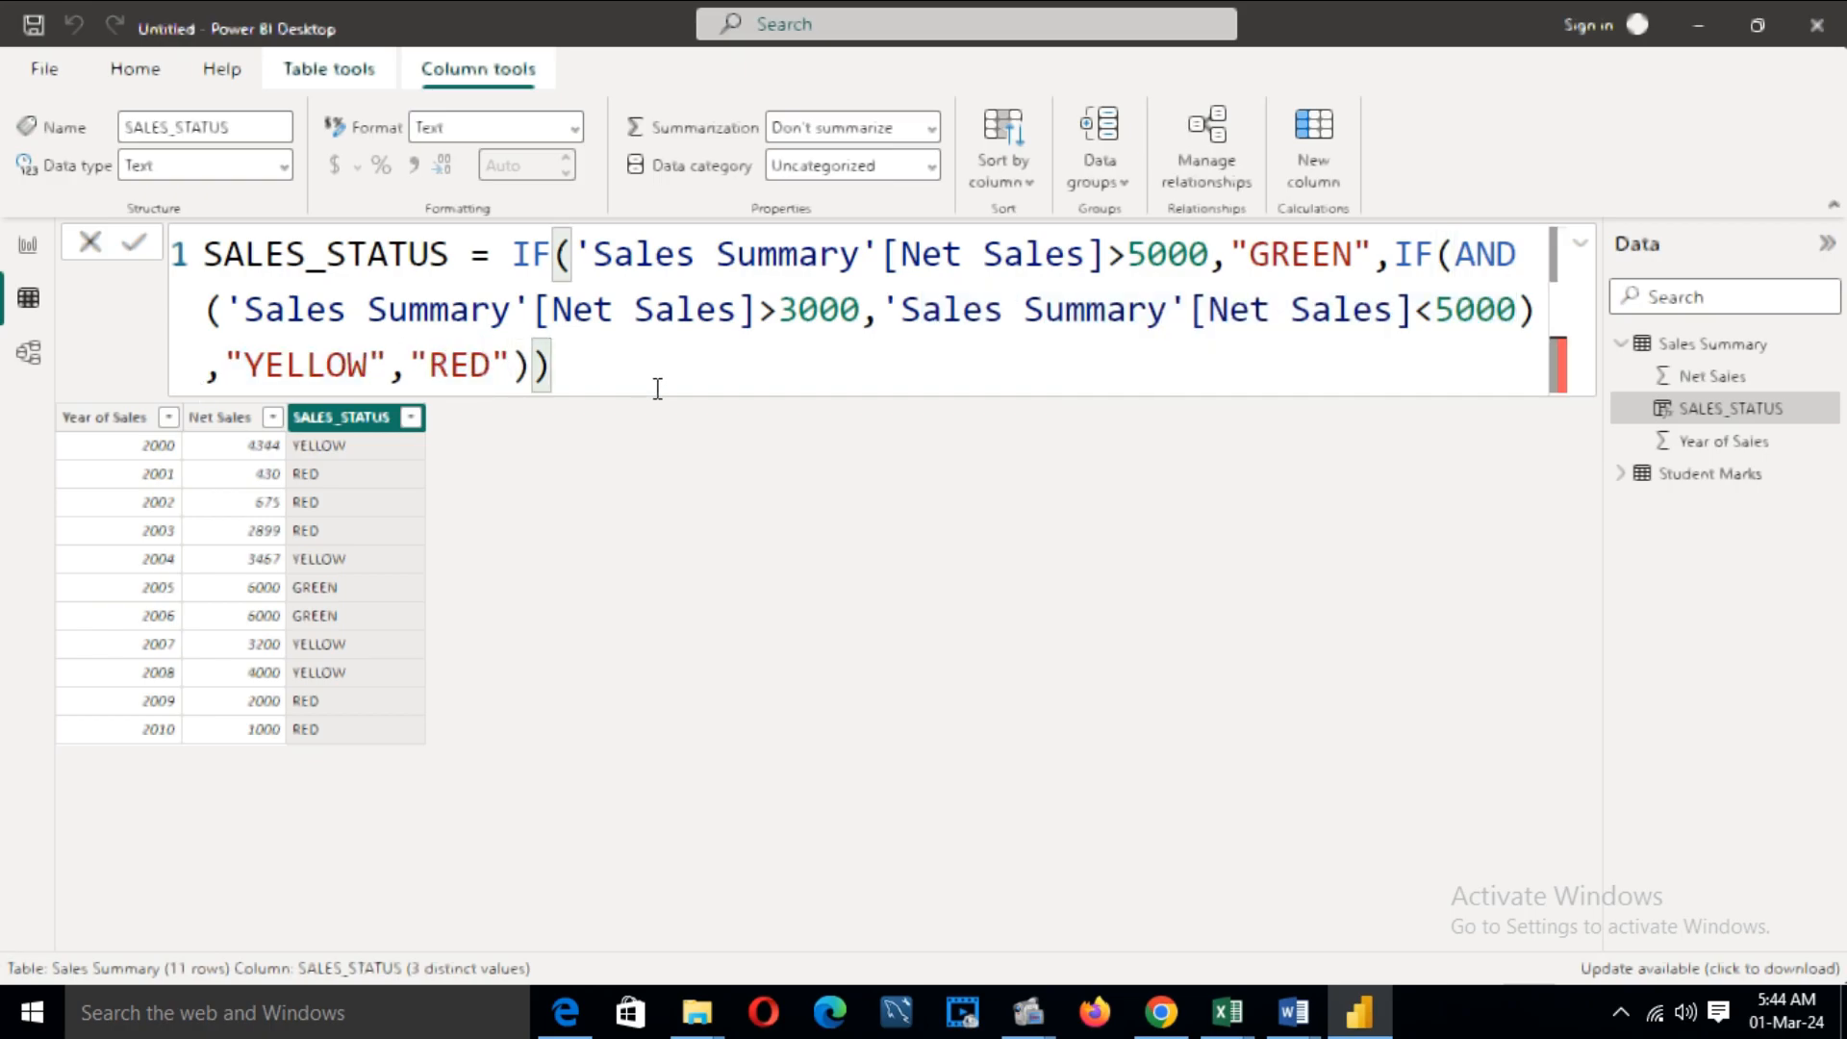
- Recheck the GREEN, lower YELLOW and RED conditions in the SALES_STATUS formula, and compare them with the statuses in the table rows
{"action": "left_click_drag", "start_coordinate": [1107, 256], "coordinate": [1335, 259]}
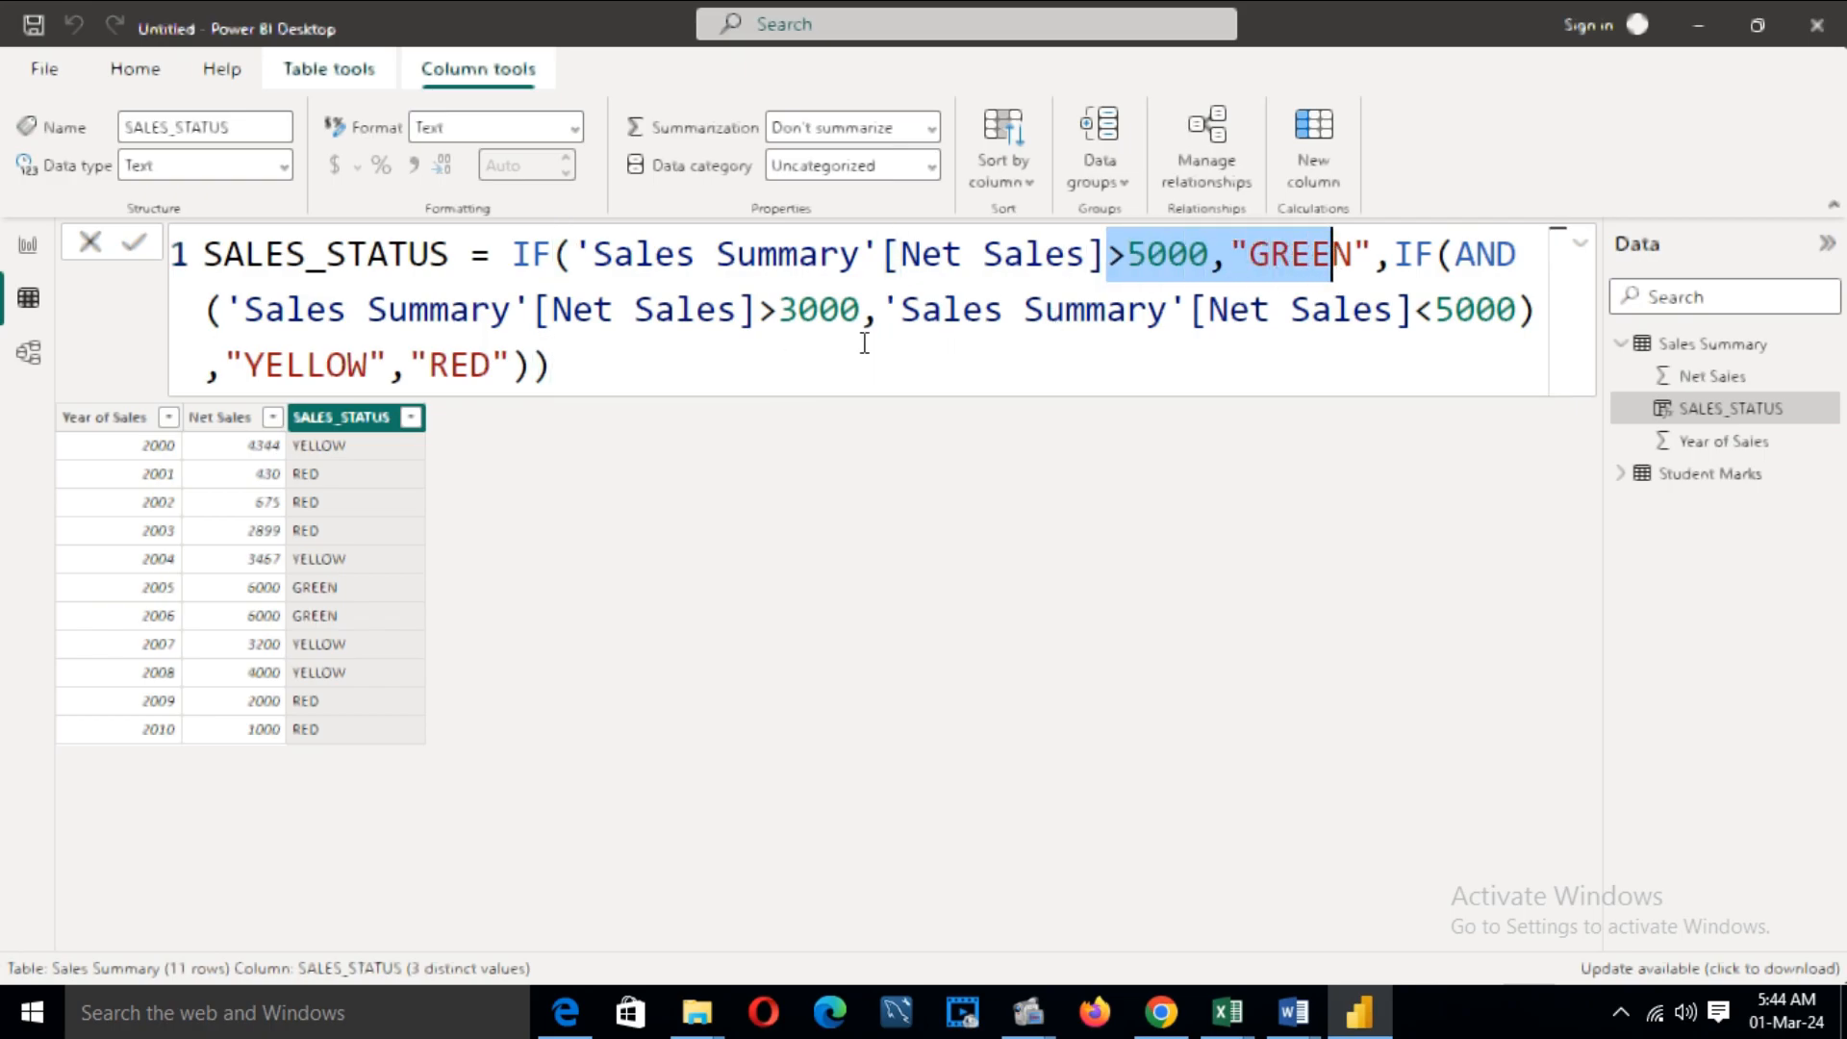
{"action": "left_click_drag", "start_coordinate": [767, 309], "coordinate": [860, 299]}
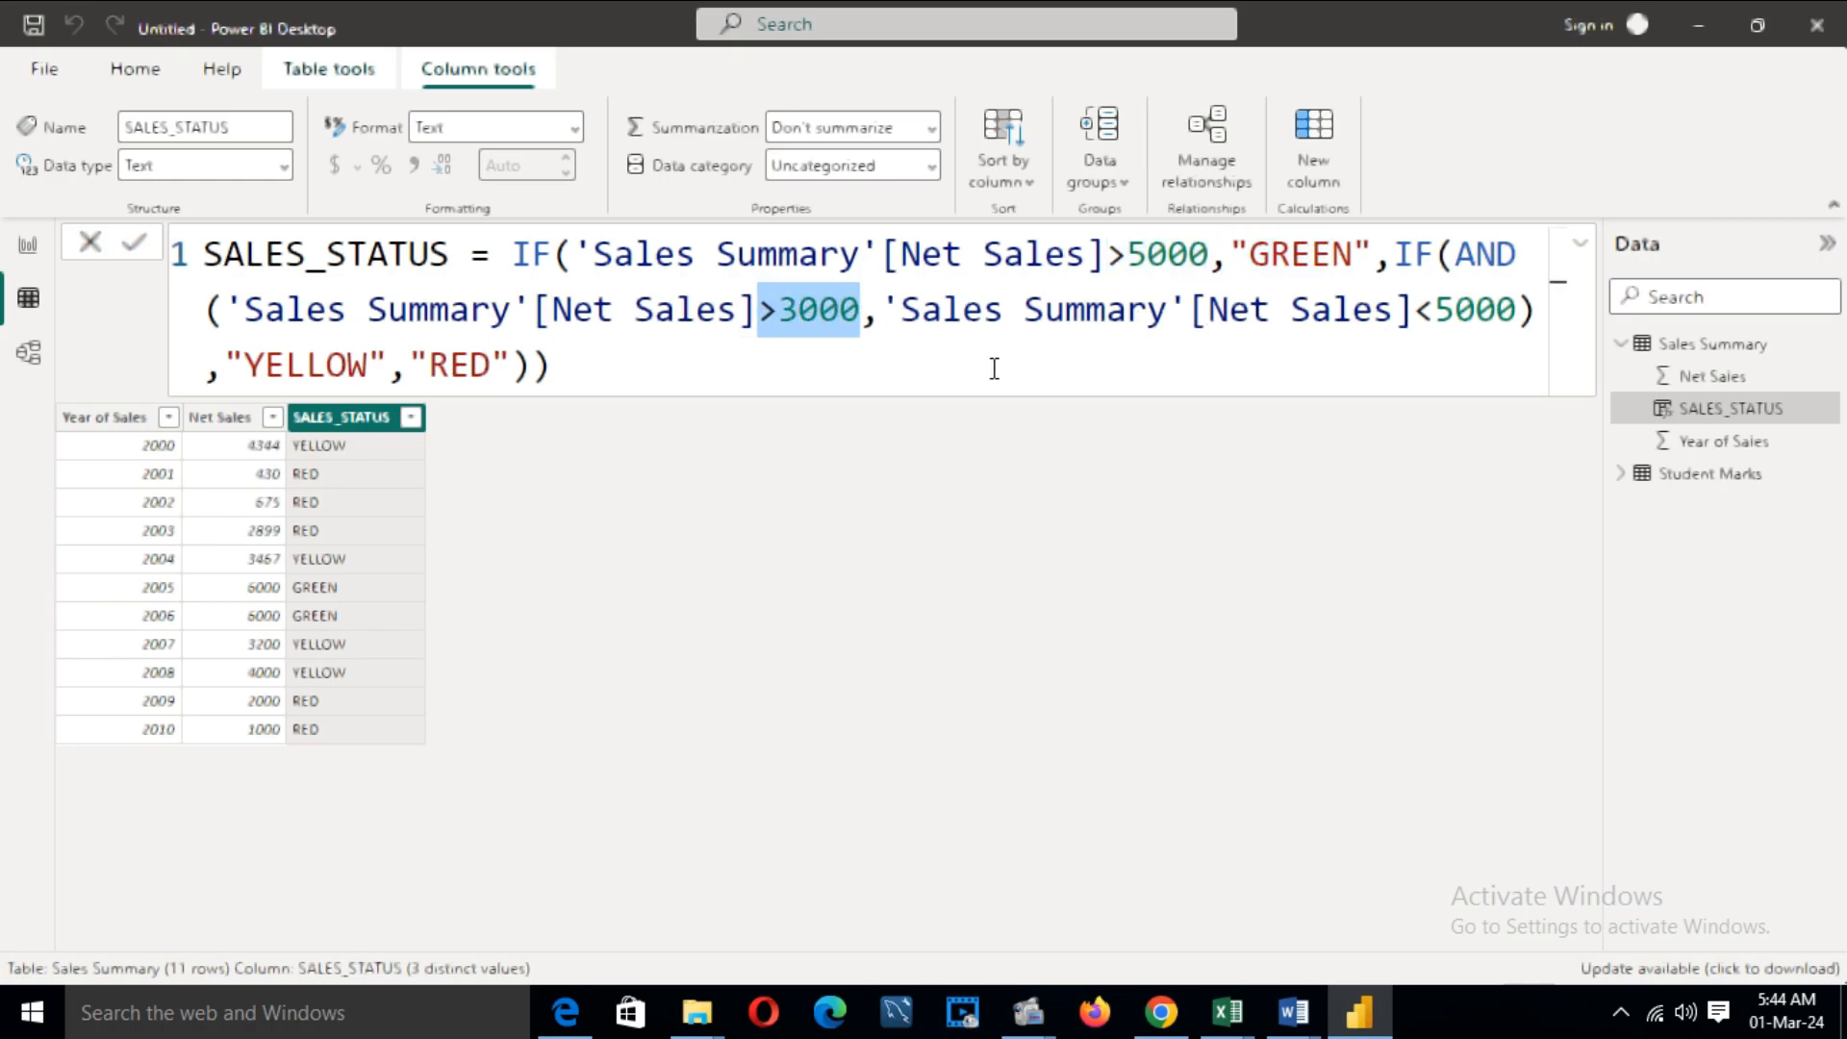
{"action": "left_click_drag", "start_coordinate": [430, 365], "coordinate": [491, 351]}
{"action": "left_click", "coordinate": [522, 455]}
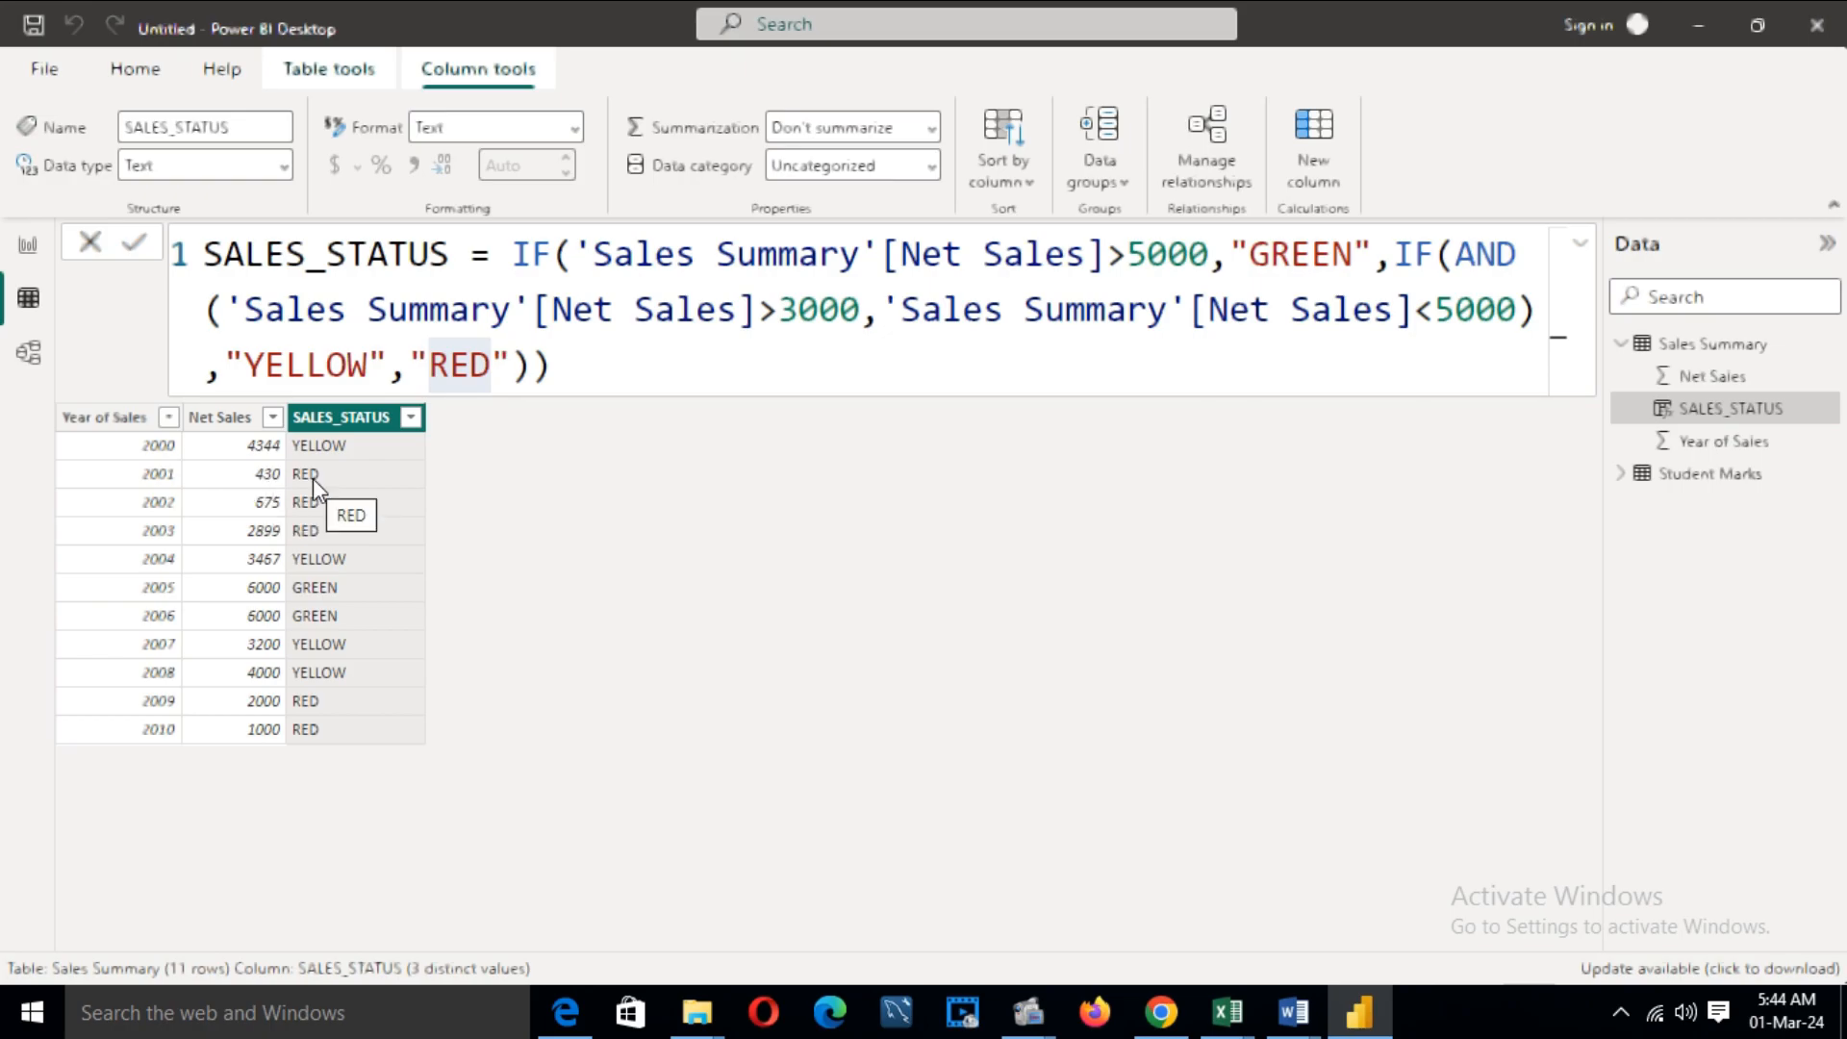
- Check the Net Sales value for 2005 against its status, and redisplay the SALES_STATUS column's formula
{"action": "left_click", "coordinate": [250, 589]}
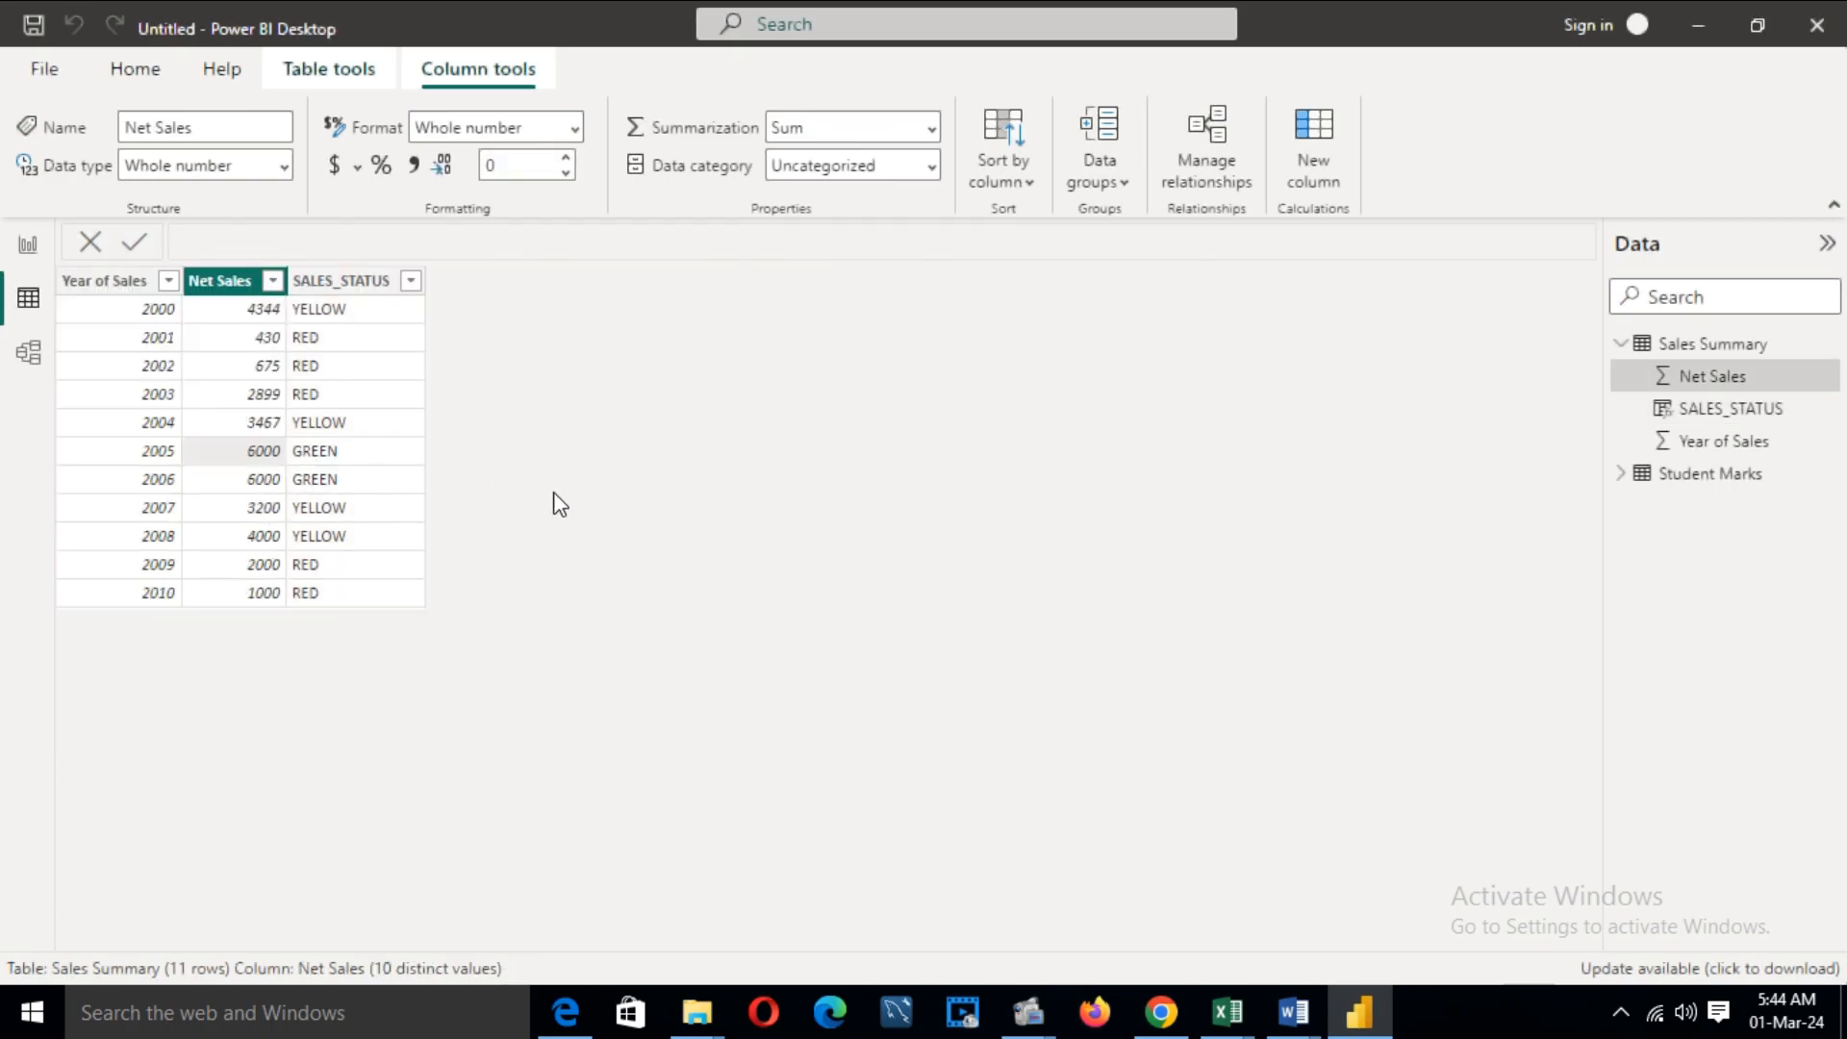
{"action": "left_click", "coordinate": [341, 280]}
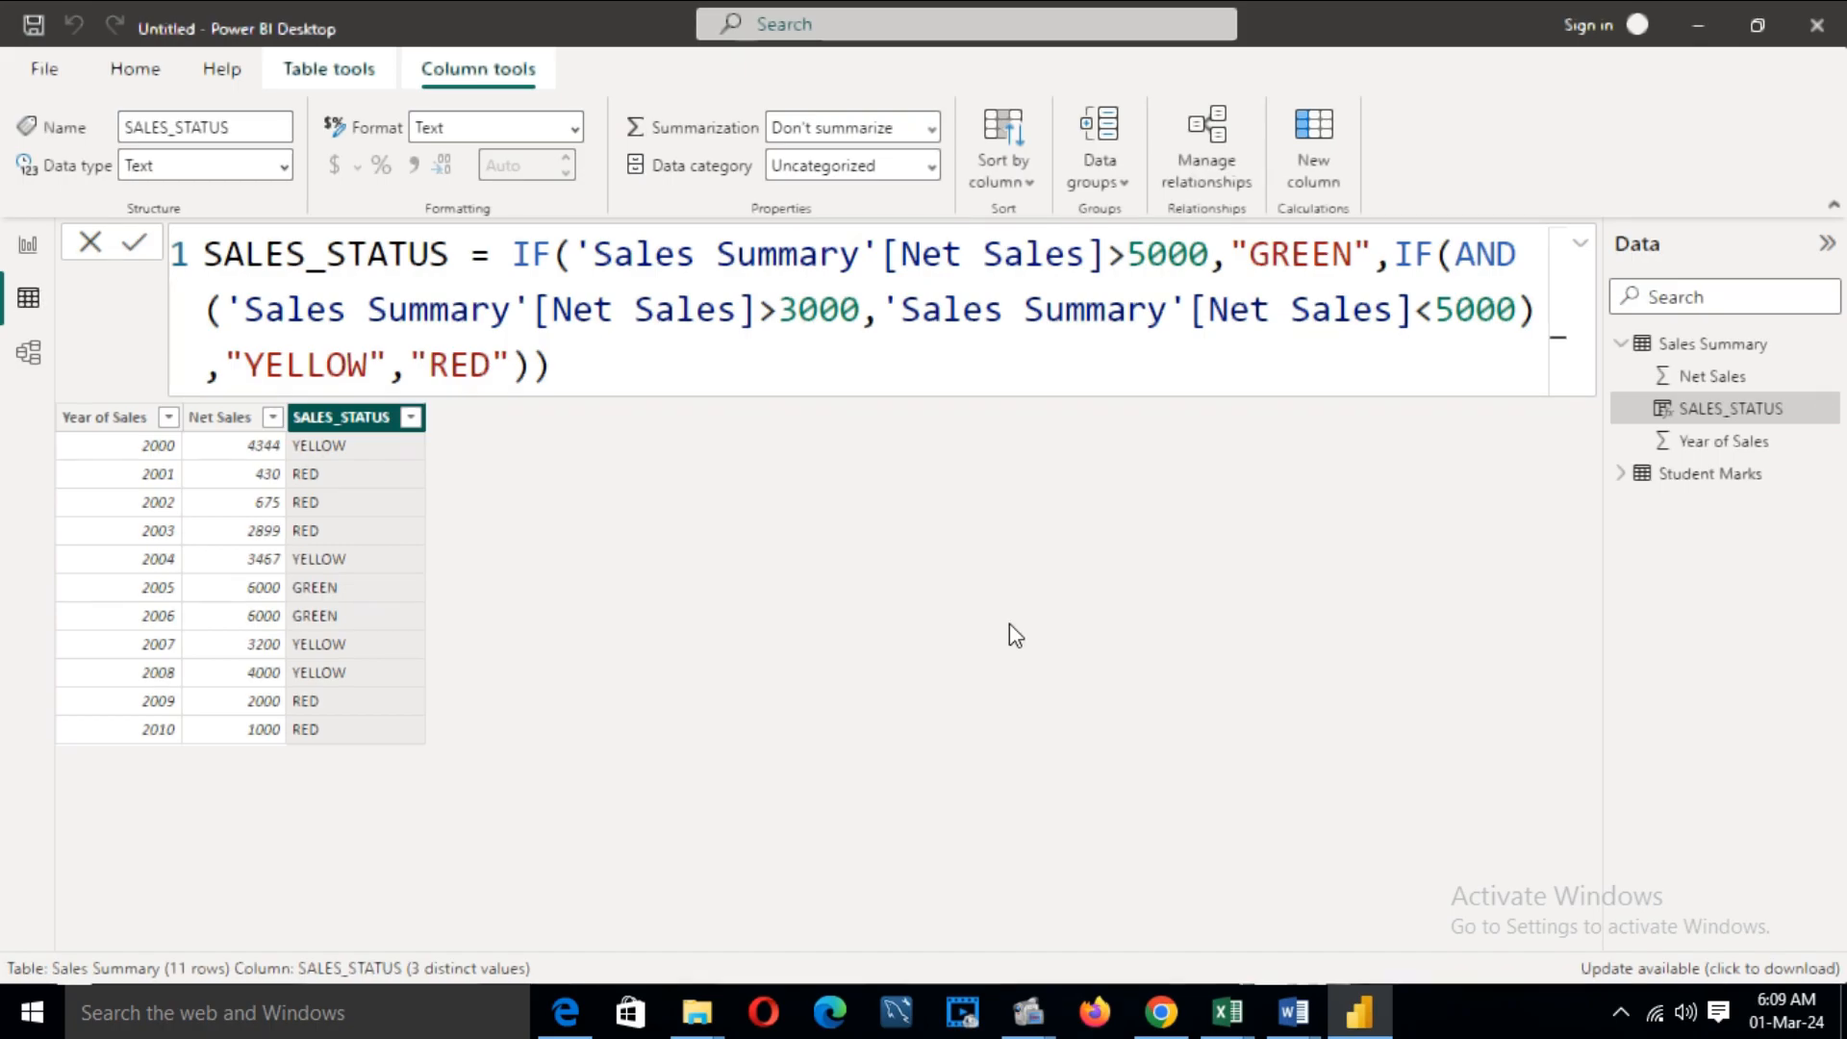
- Add an enlarged table visual to the report page with the Year of Sales, Net Sales and SALES_STATUS fields
{"action": "left_click", "coordinate": [28, 245]}
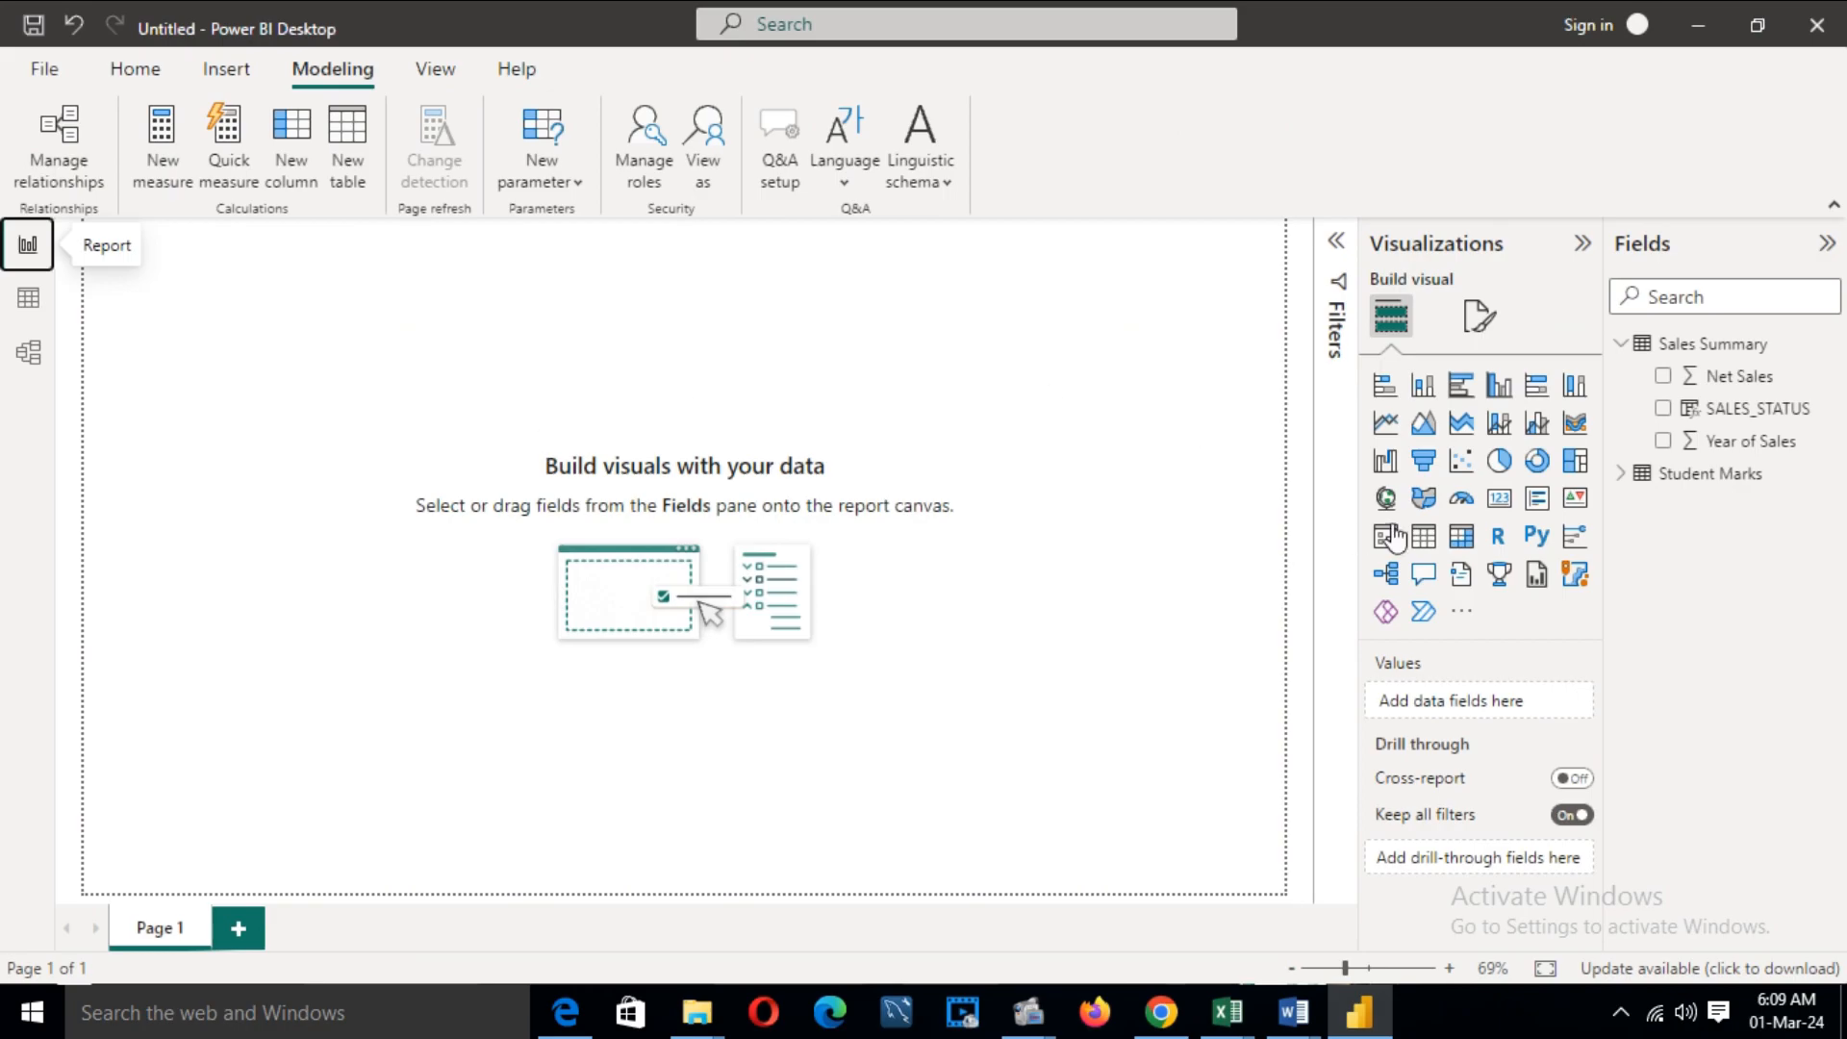
{"action": "left_click", "coordinate": [1424, 536]}
{"action": "left_click_drag", "start_coordinate": [351, 471], "coordinate": [1071, 818]}
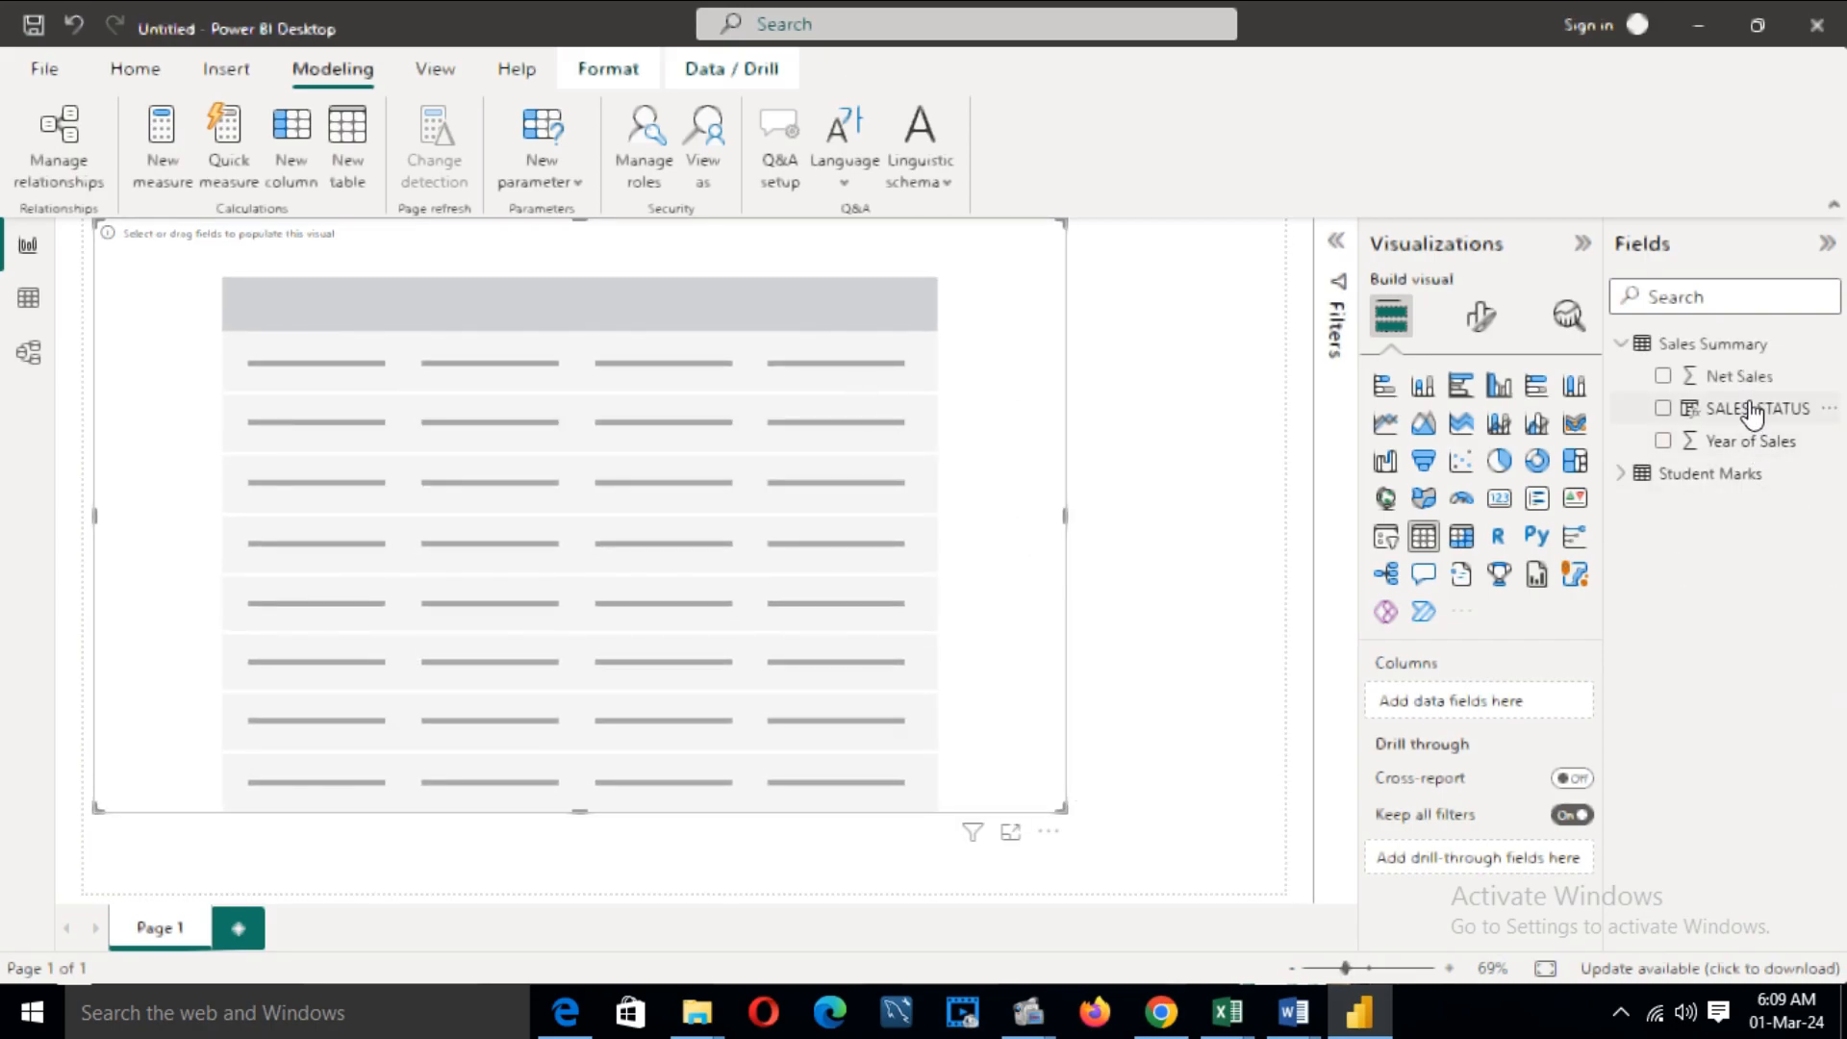
{"action": "left_click_drag", "start_coordinate": [1750, 448], "coordinate": [1492, 702]}
{"action": "left_click_drag", "start_coordinate": [1737, 379], "coordinate": [1504, 755]}
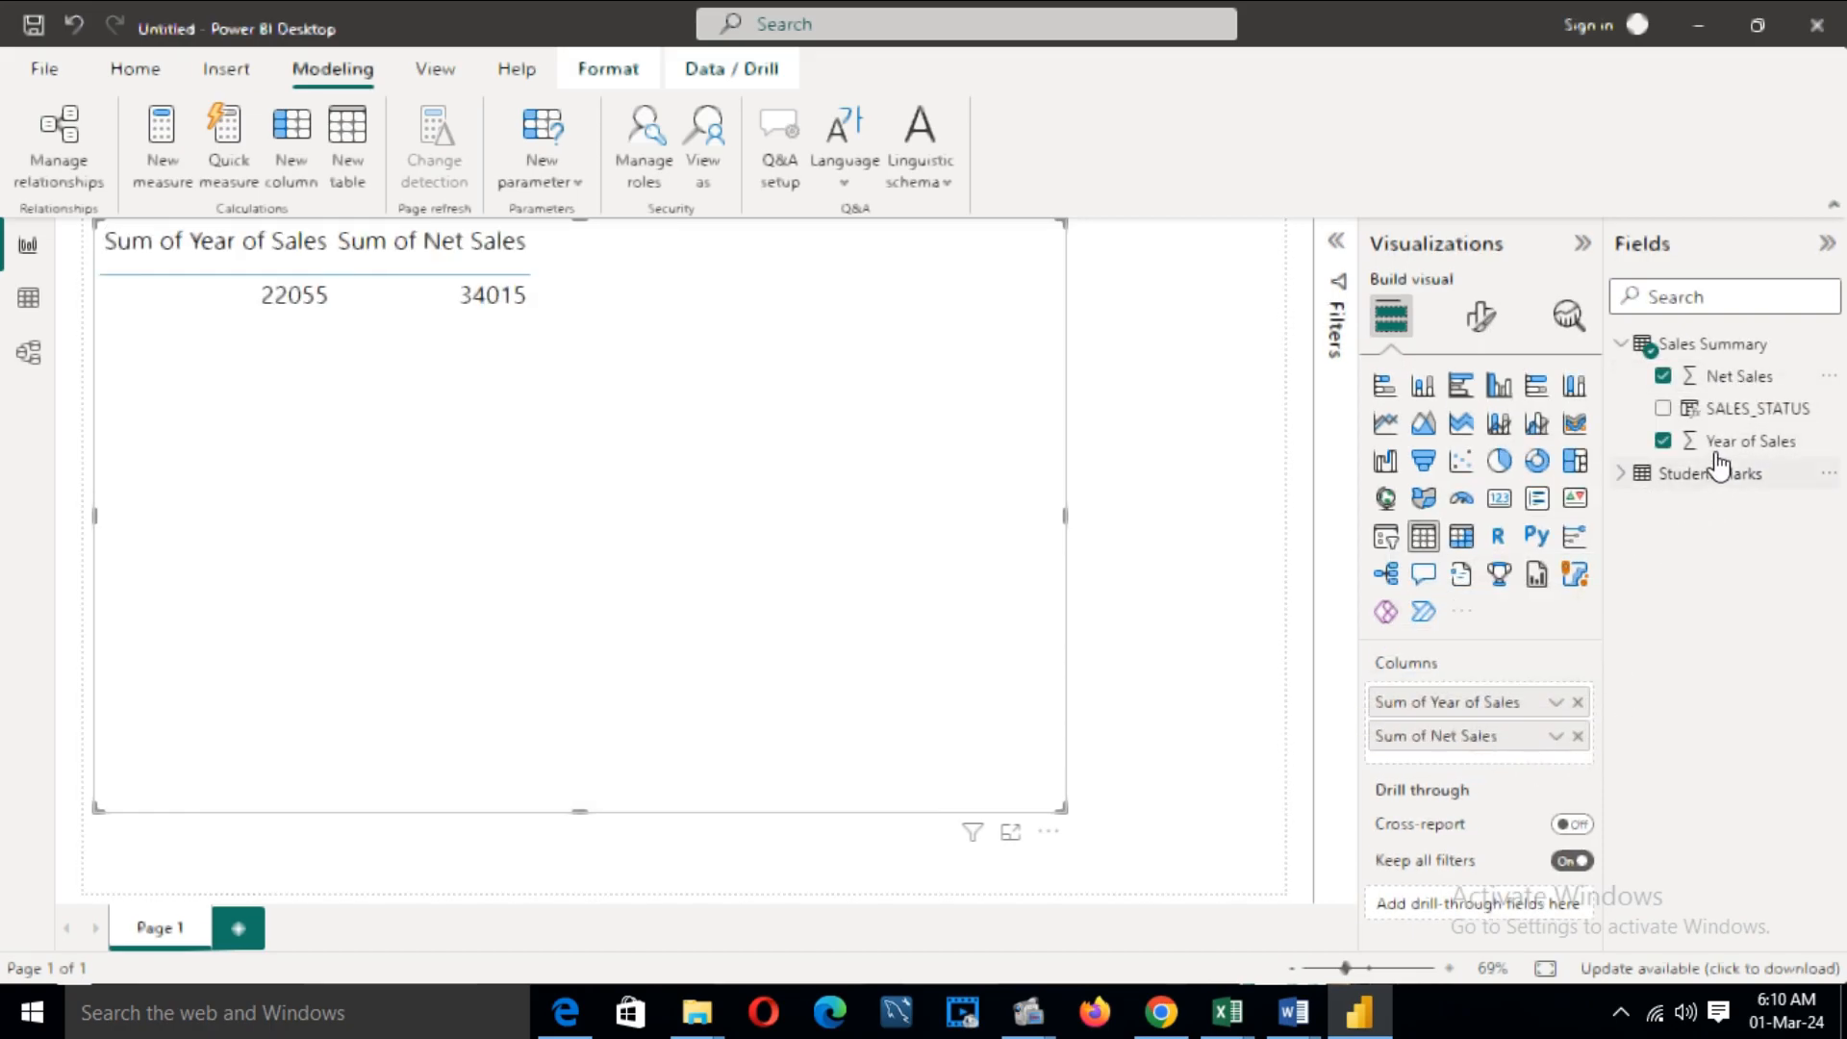
{"action": "left_click_drag", "start_coordinate": [1737, 419], "coordinate": [1490, 765]}
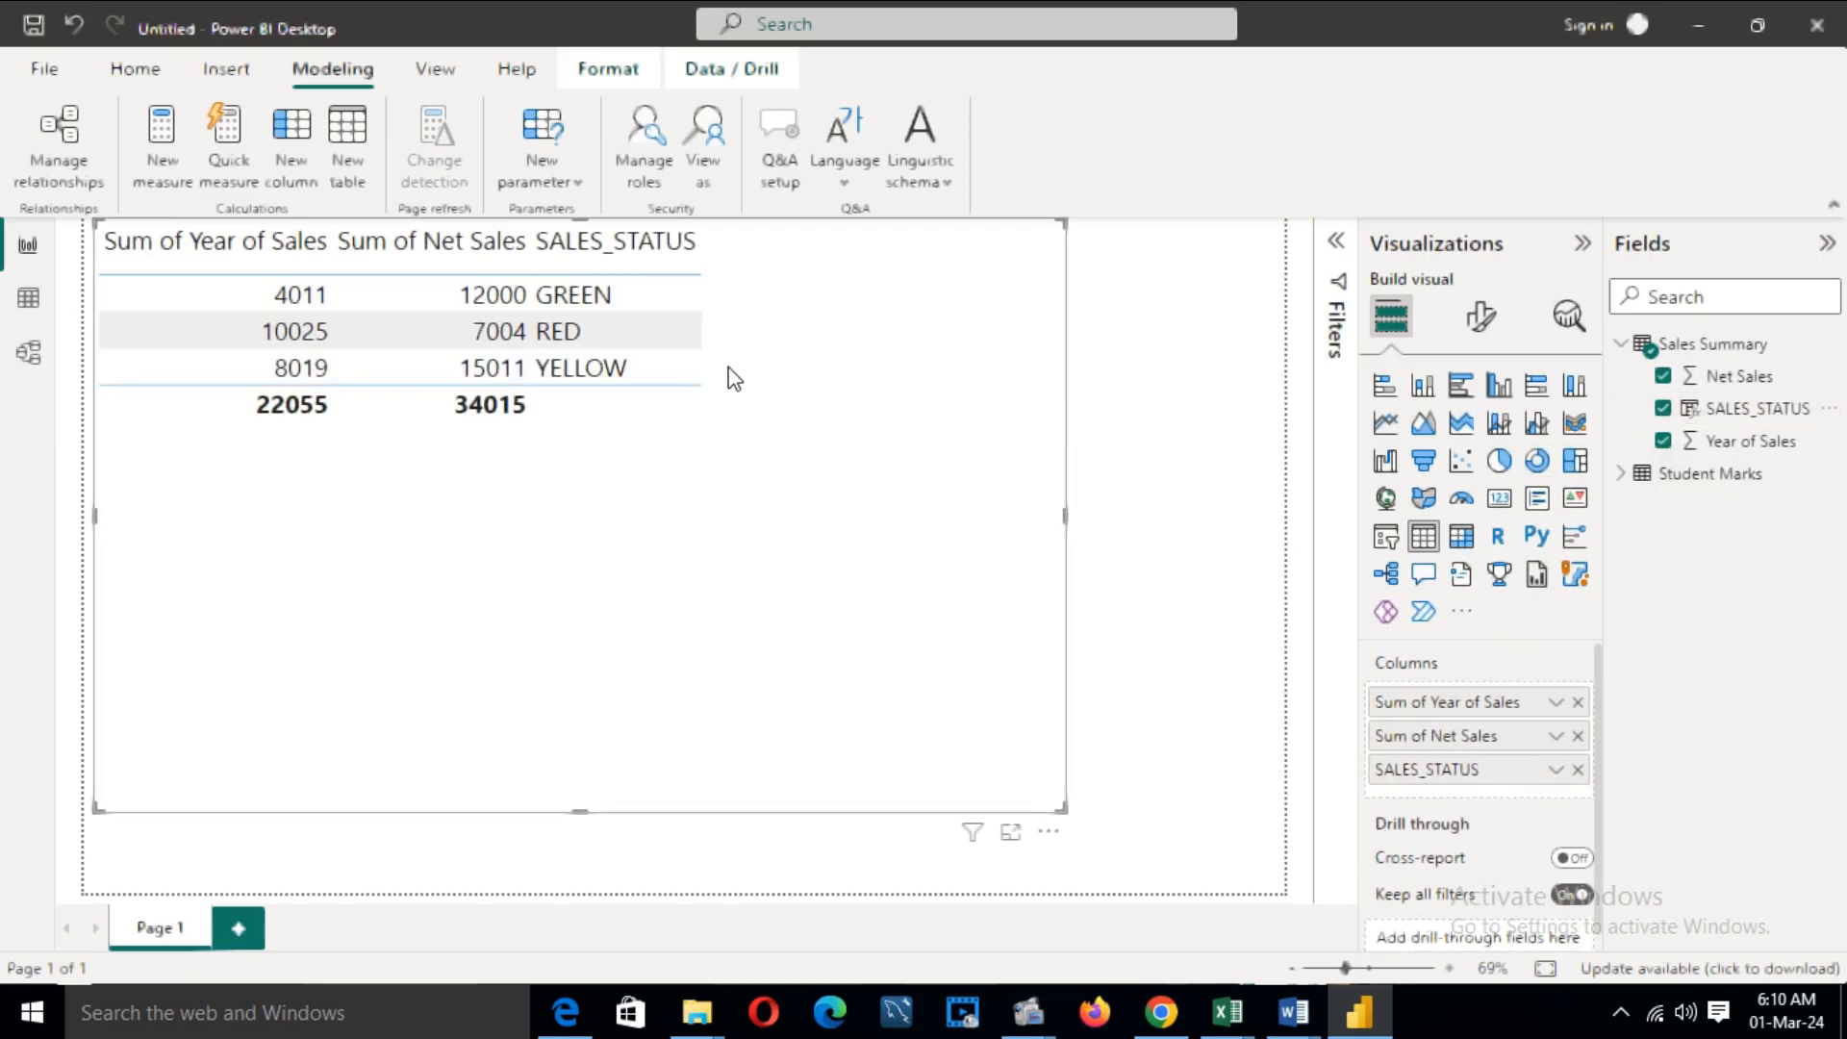
- Set both Year of Sales and Net Sales in the table visual to Don't summarize
{"action": "left_click", "coordinate": [1556, 702]}
{"action": "left_click", "coordinate": [1655, 337]}
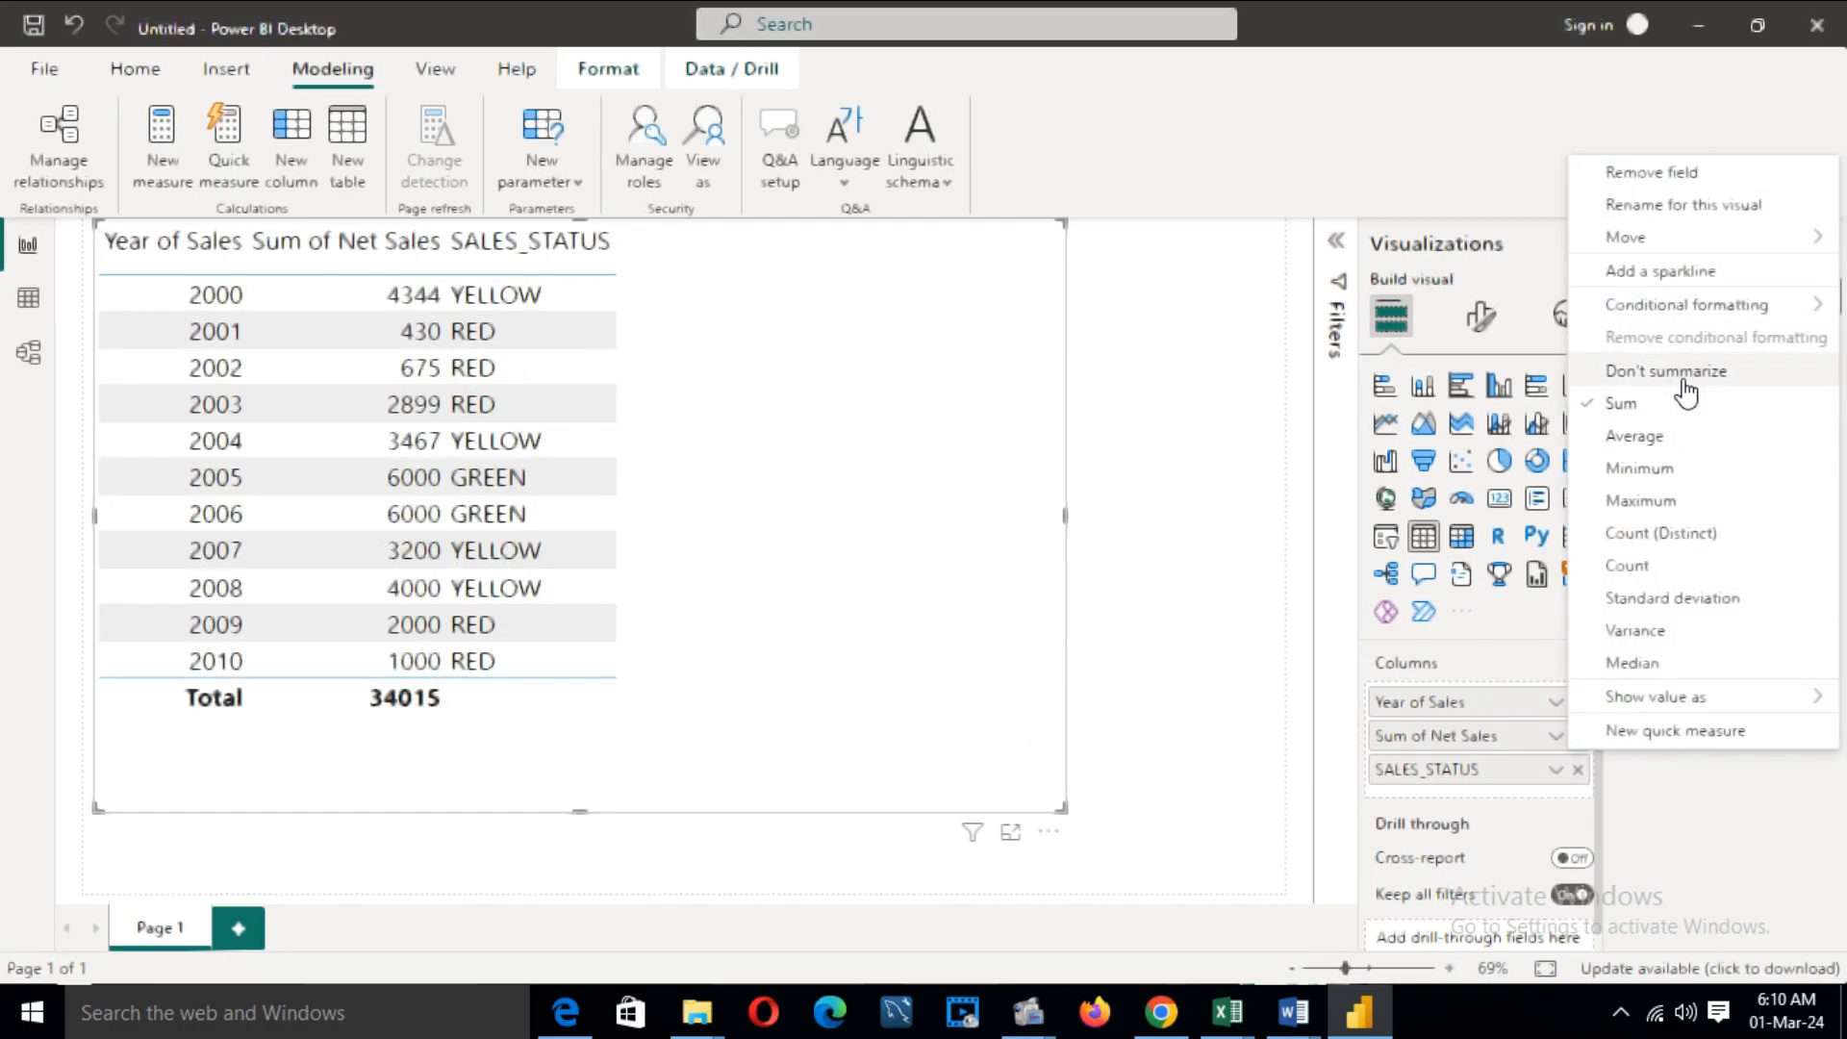
{"action": "left_click", "coordinate": [1679, 372]}
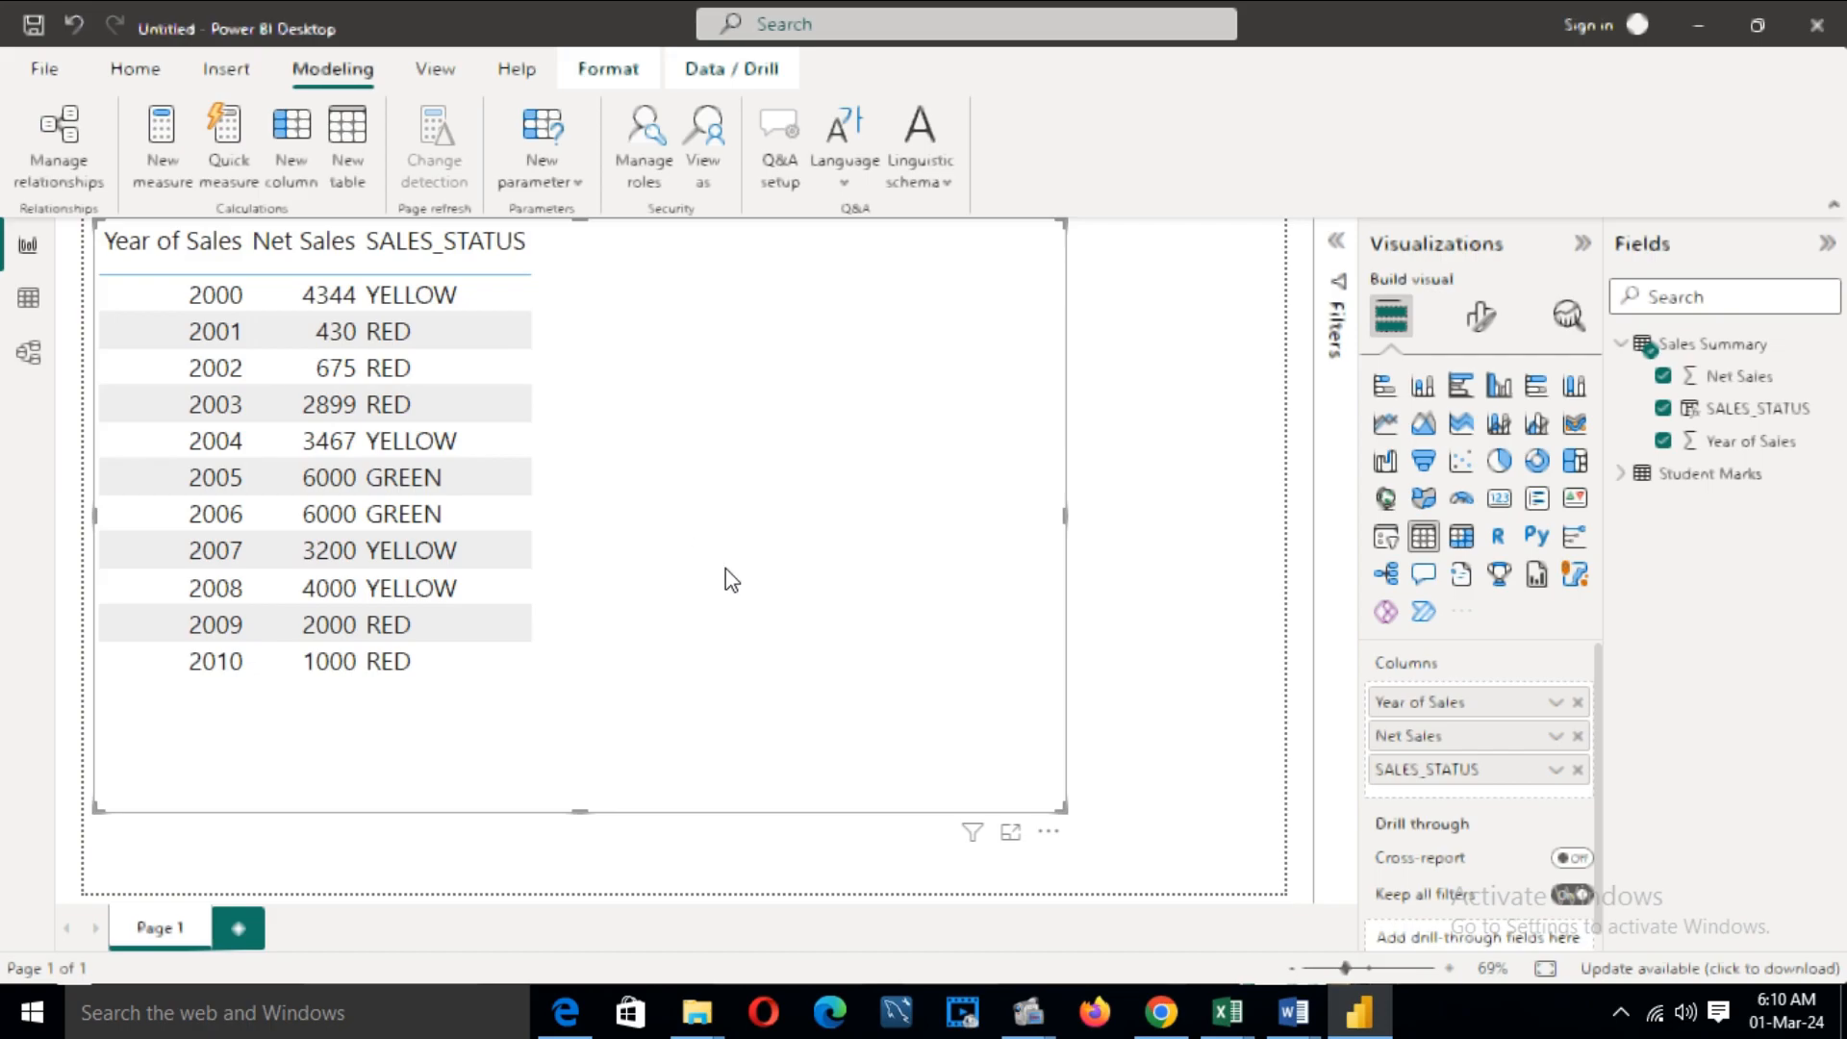
- Apply conditional background color to the table's SALES_STATUS cells, using the Field value format style based on First SALES_STATUS
{"action": "left_click", "coordinate": [1488, 325]}
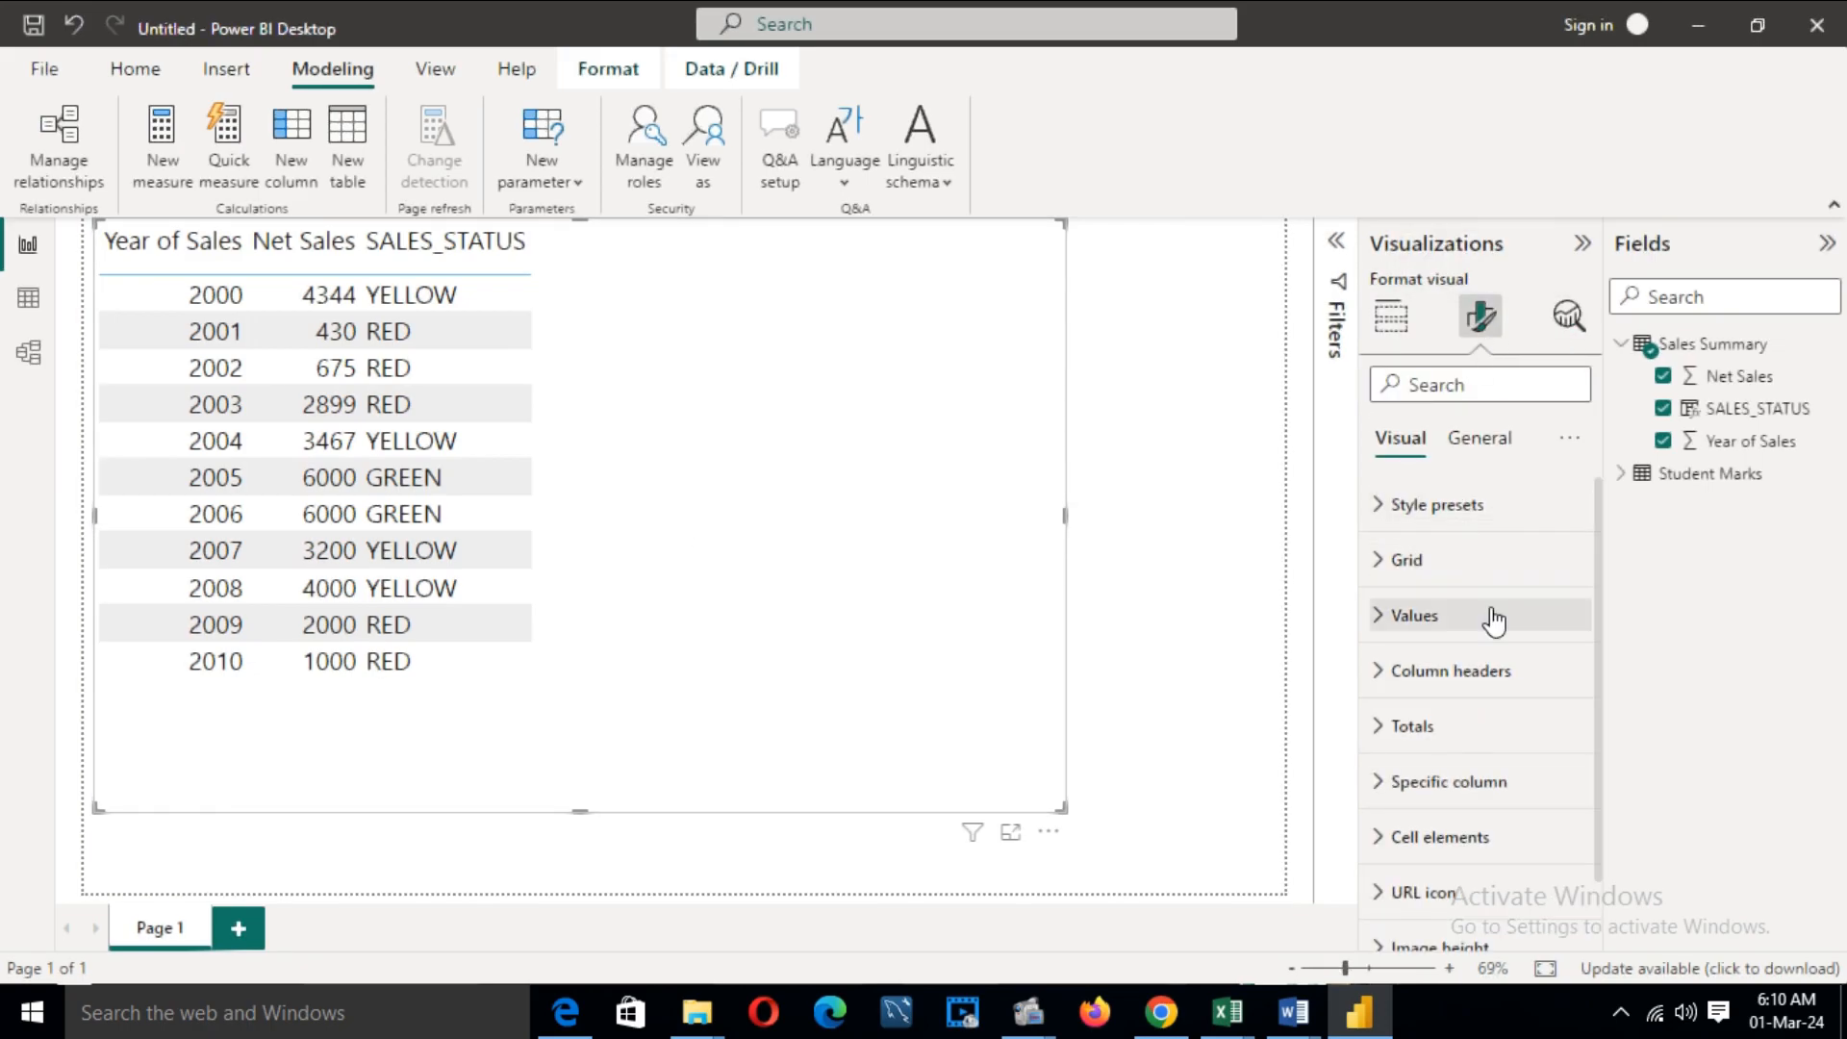
{"action": "left_click", "coordinate": [1378, 839]}
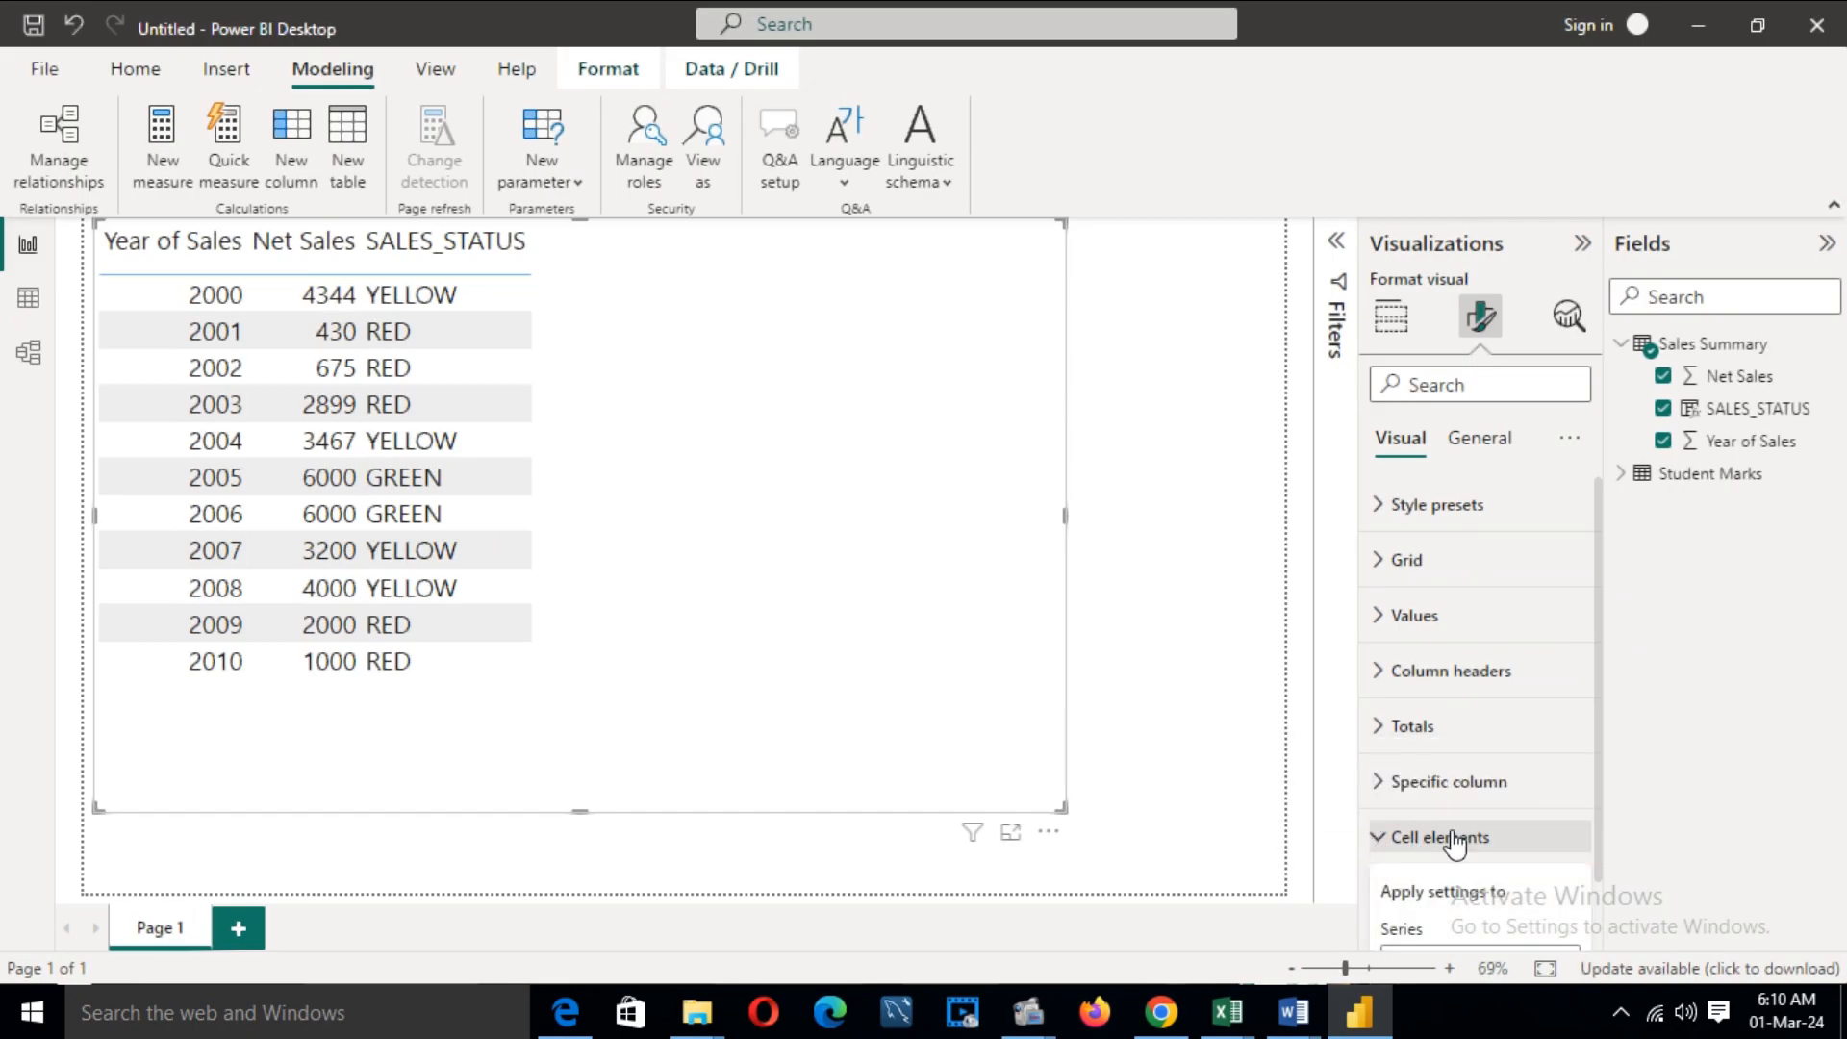
{"action": "scroll", "coordinate": [1510, 707], "scroll_direction": "down", "scroll_amount": 2}
{"action": "scroll", "coordinate": [1492, 659], "scroll_direction": "down", "scroll_amount": 1}
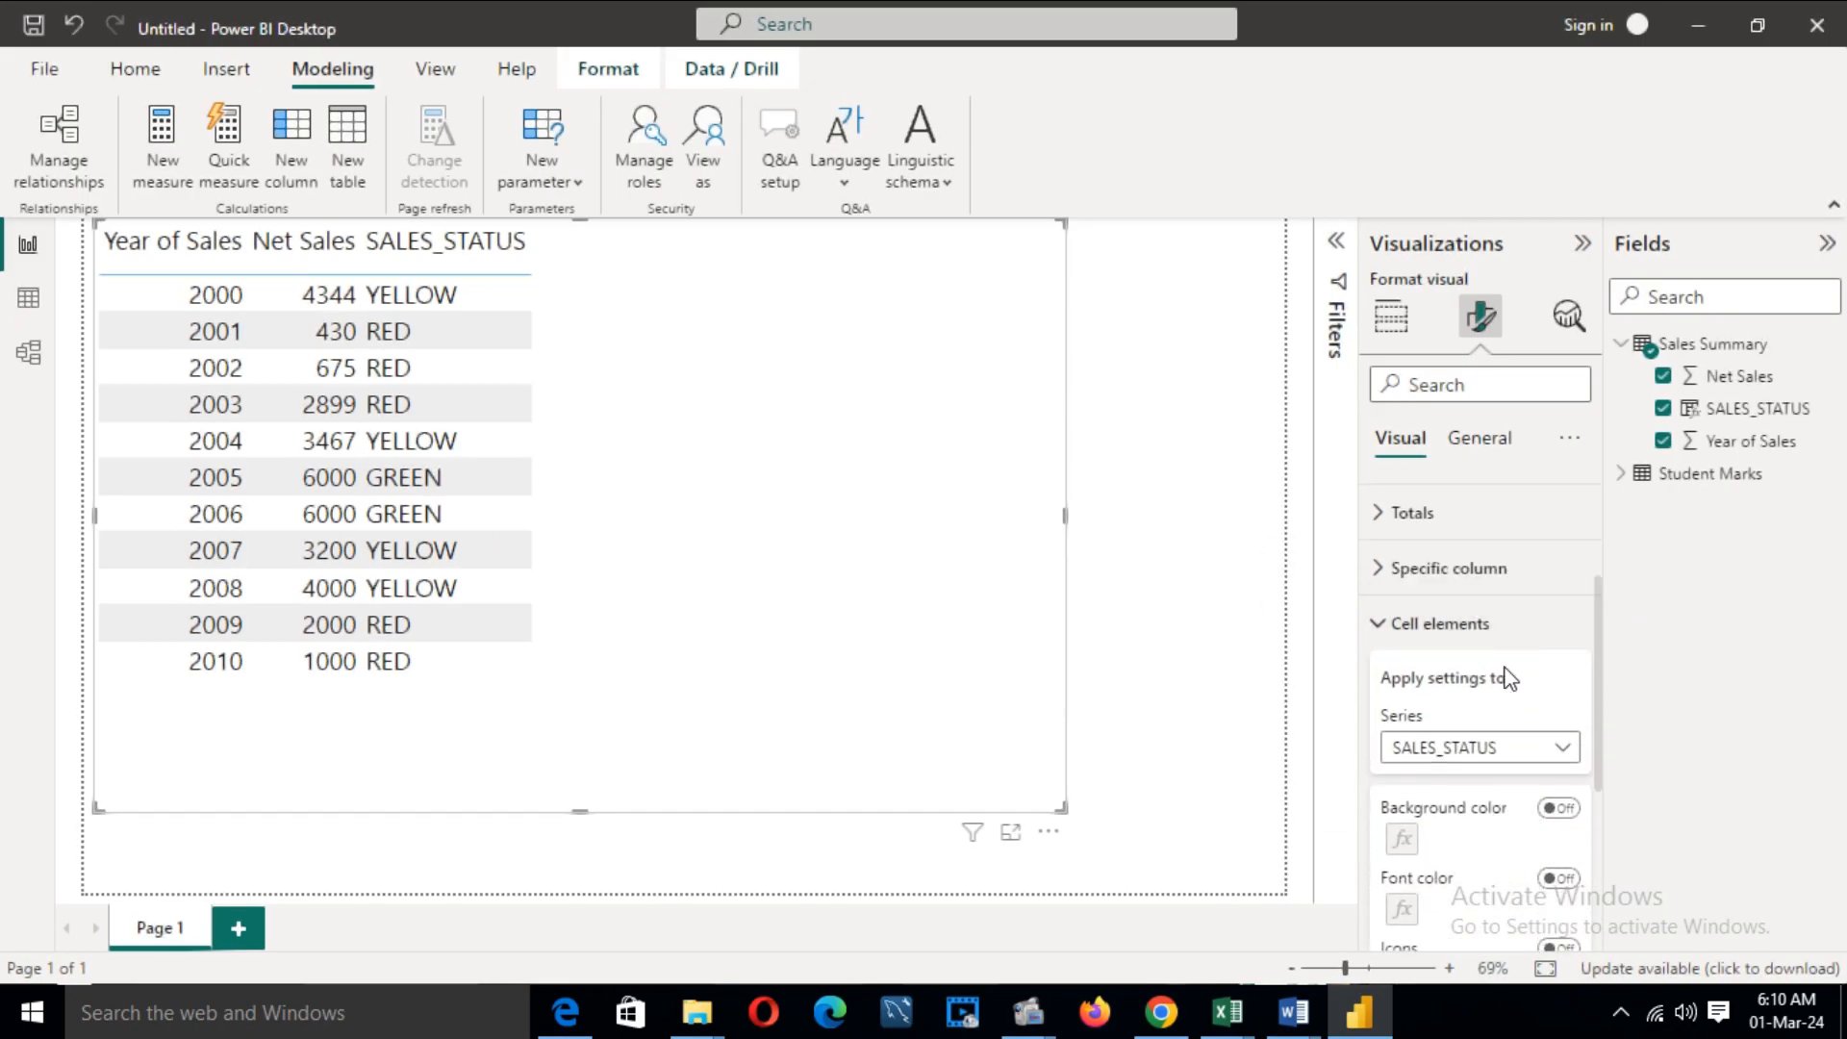
{"action": "left_click", "coordinate": [1576, 755]}
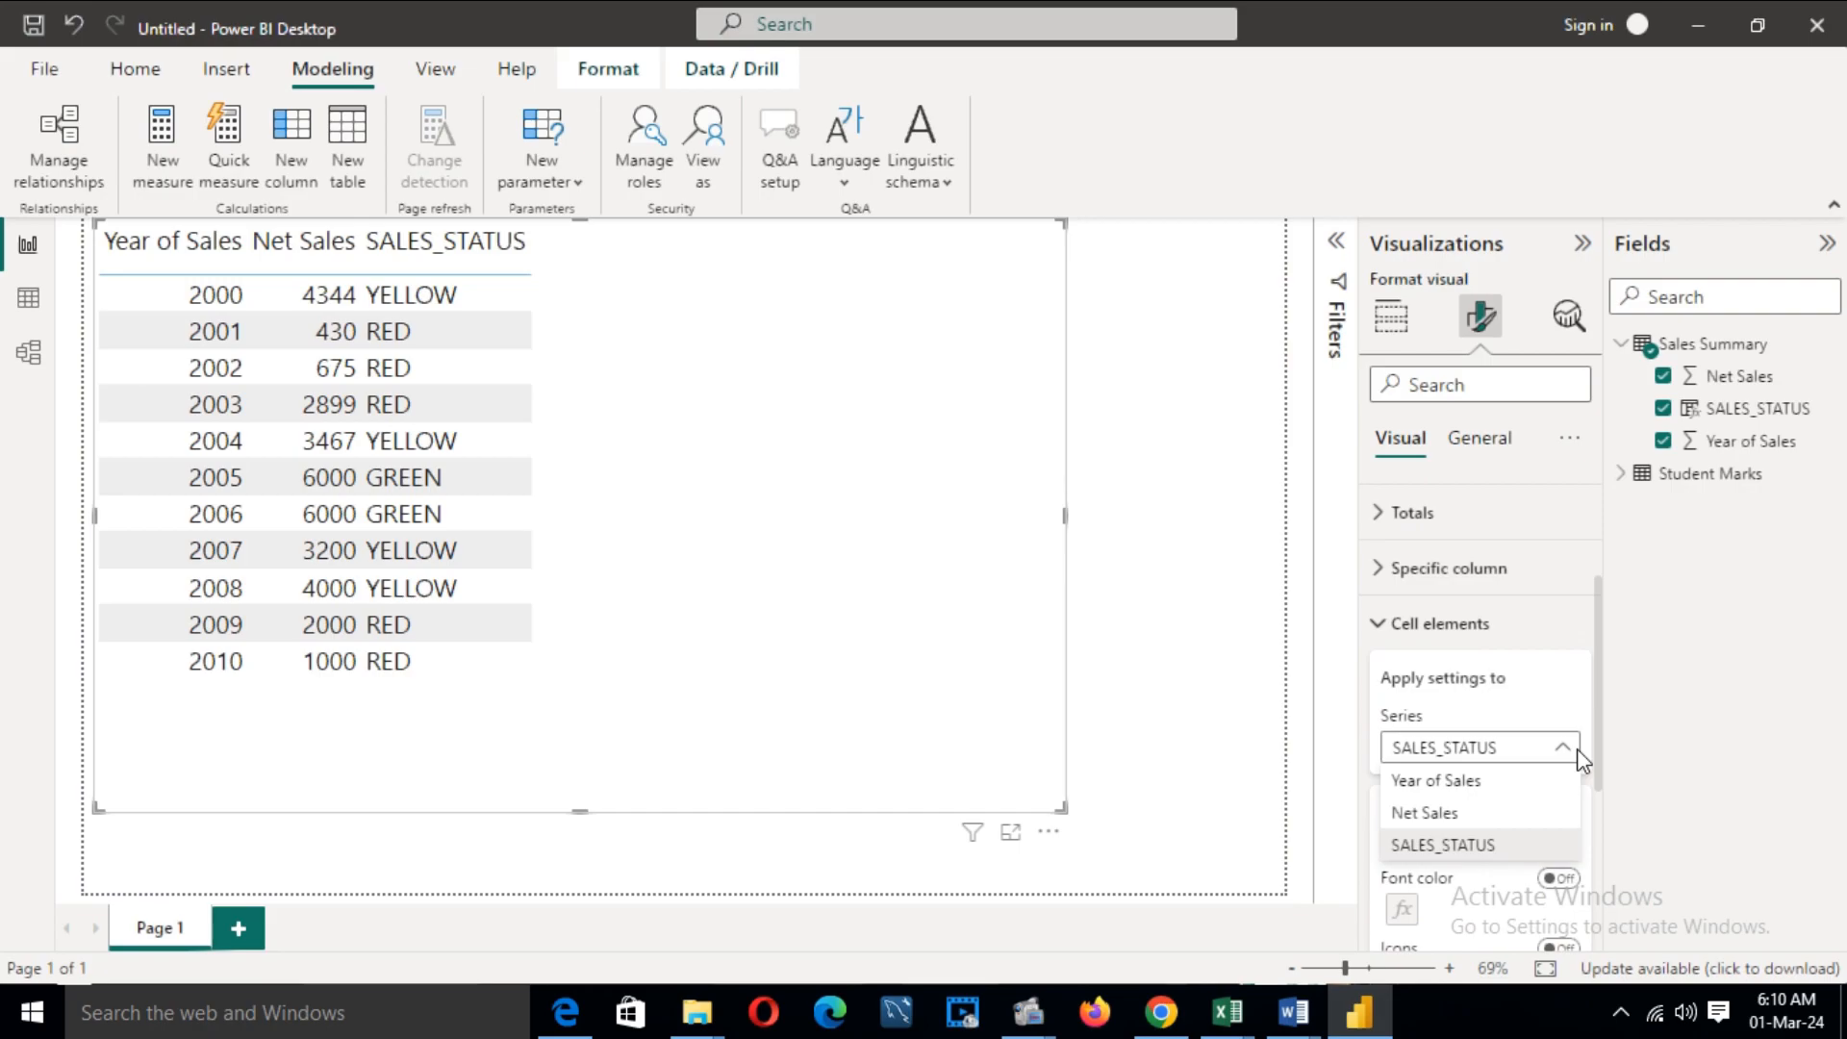
{"action": "left_click", "coordinate": [1439, 847]}
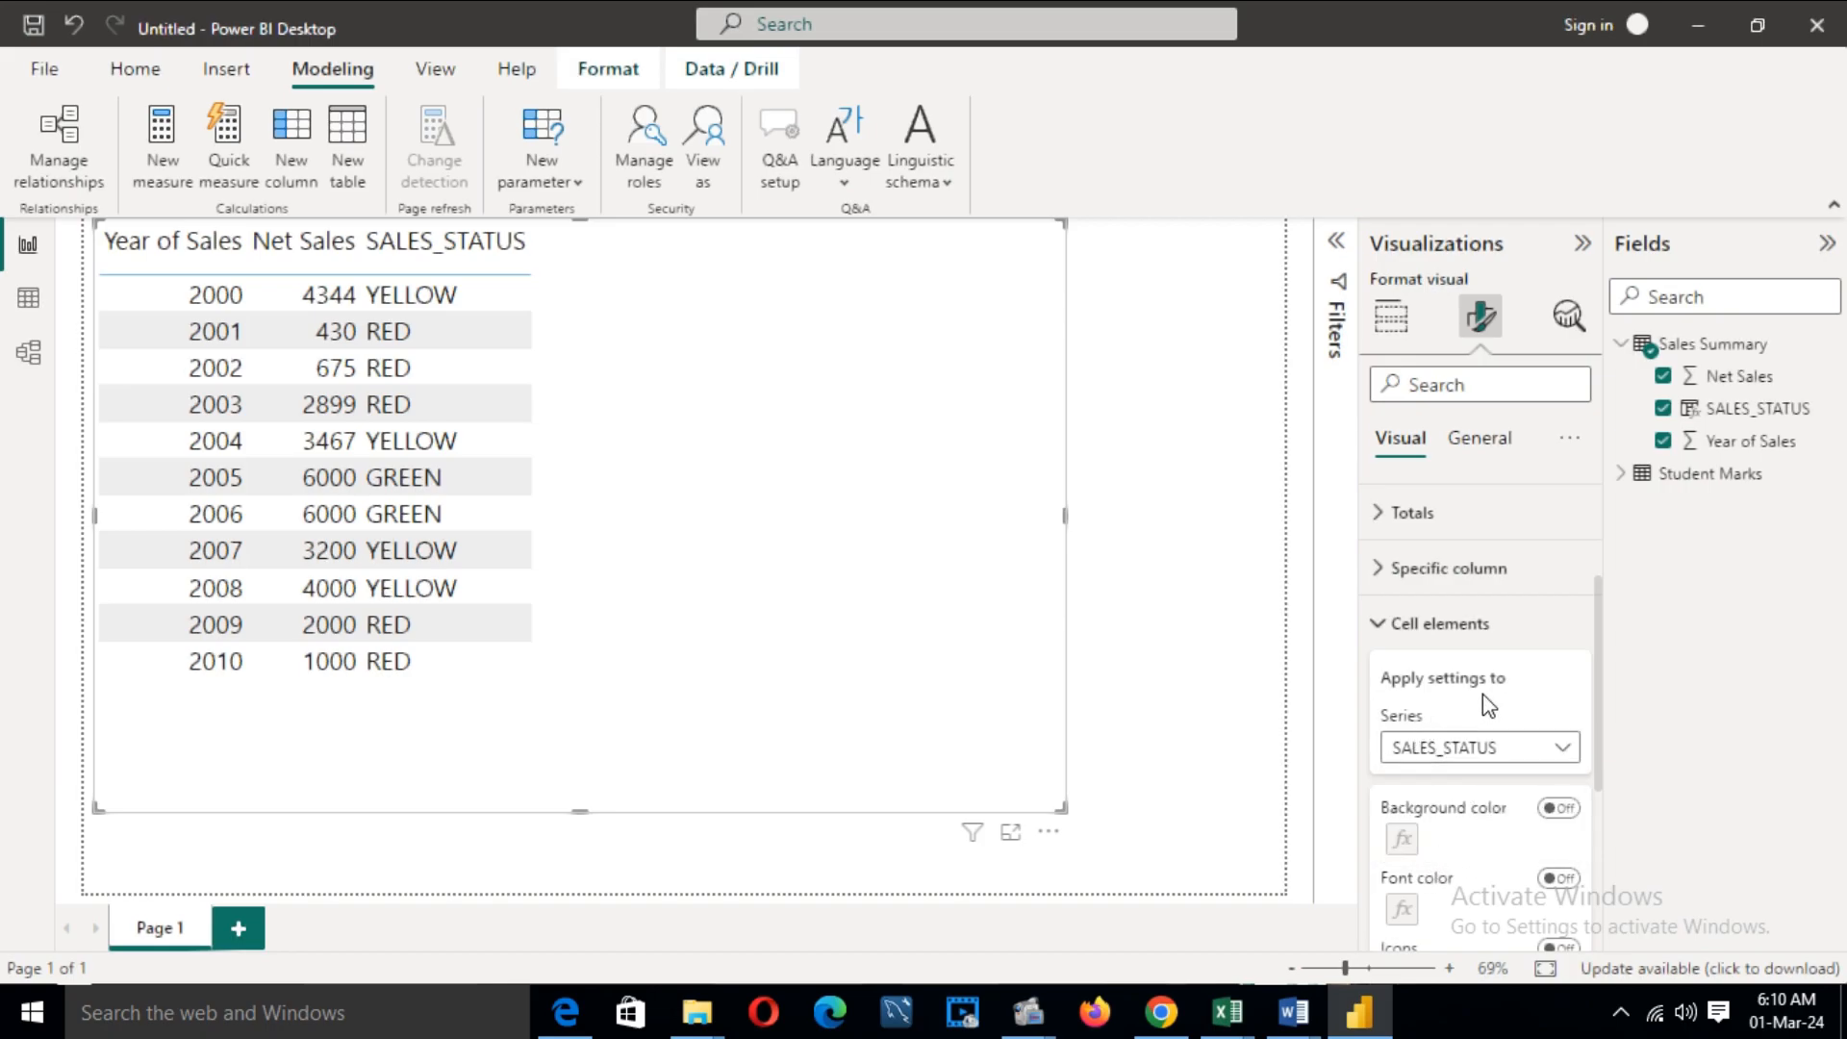
{"action": "scroll", "coordinate": [1486, 702], "scroll_direction": "down", "scroll_amount": 1}
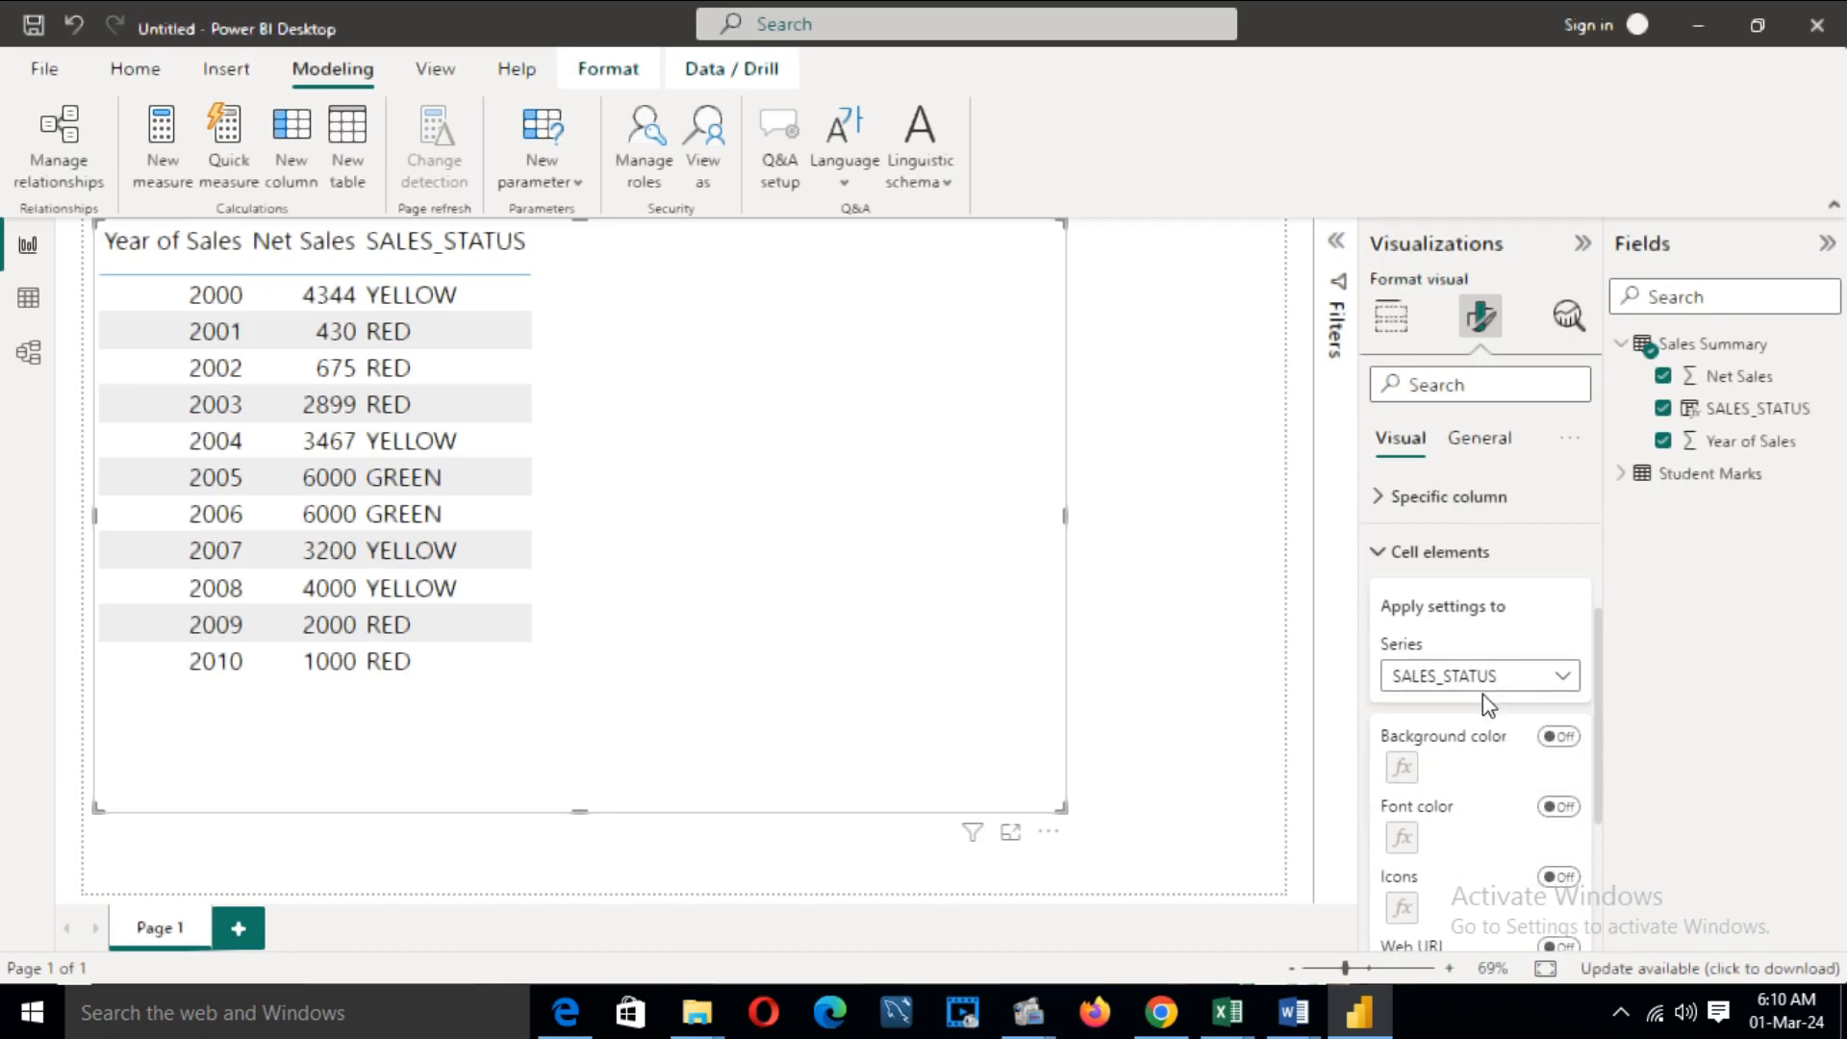
{"action": "left_click", "coordinate": [1560, 737]}
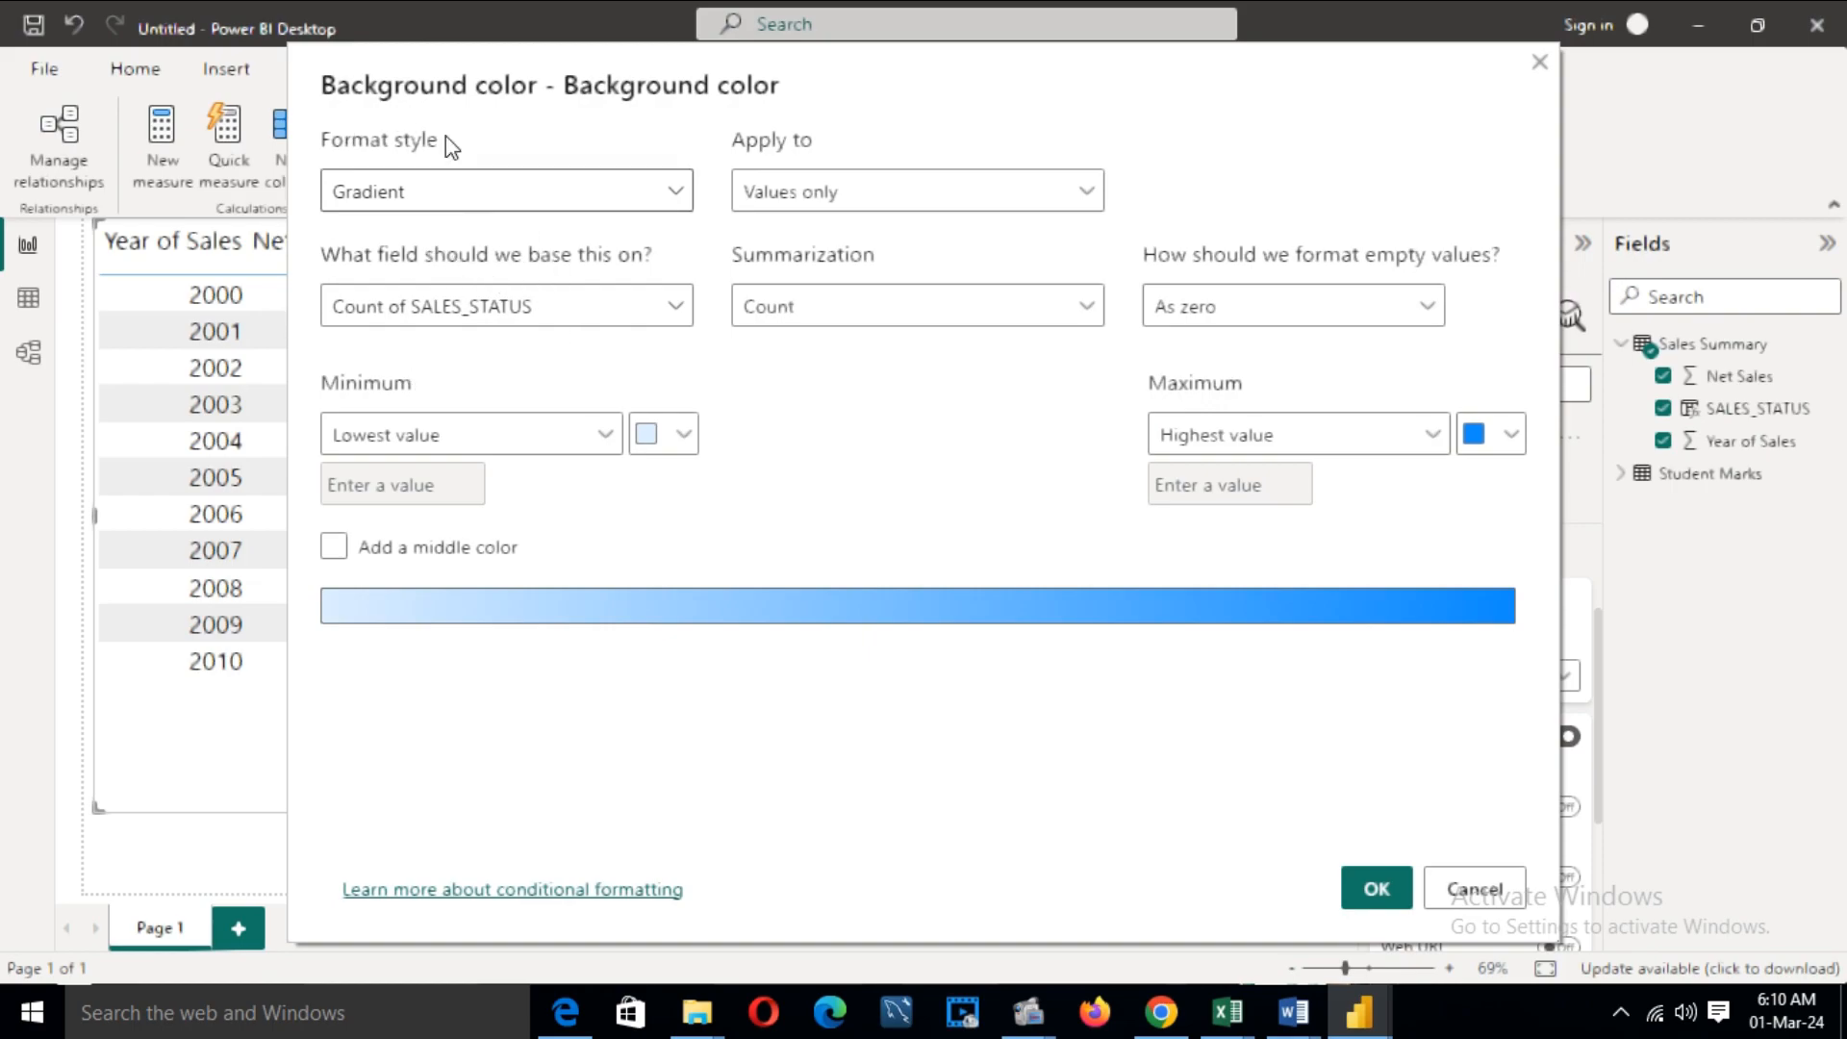
{"action": "left_click", "coordinate": [654, 207]}
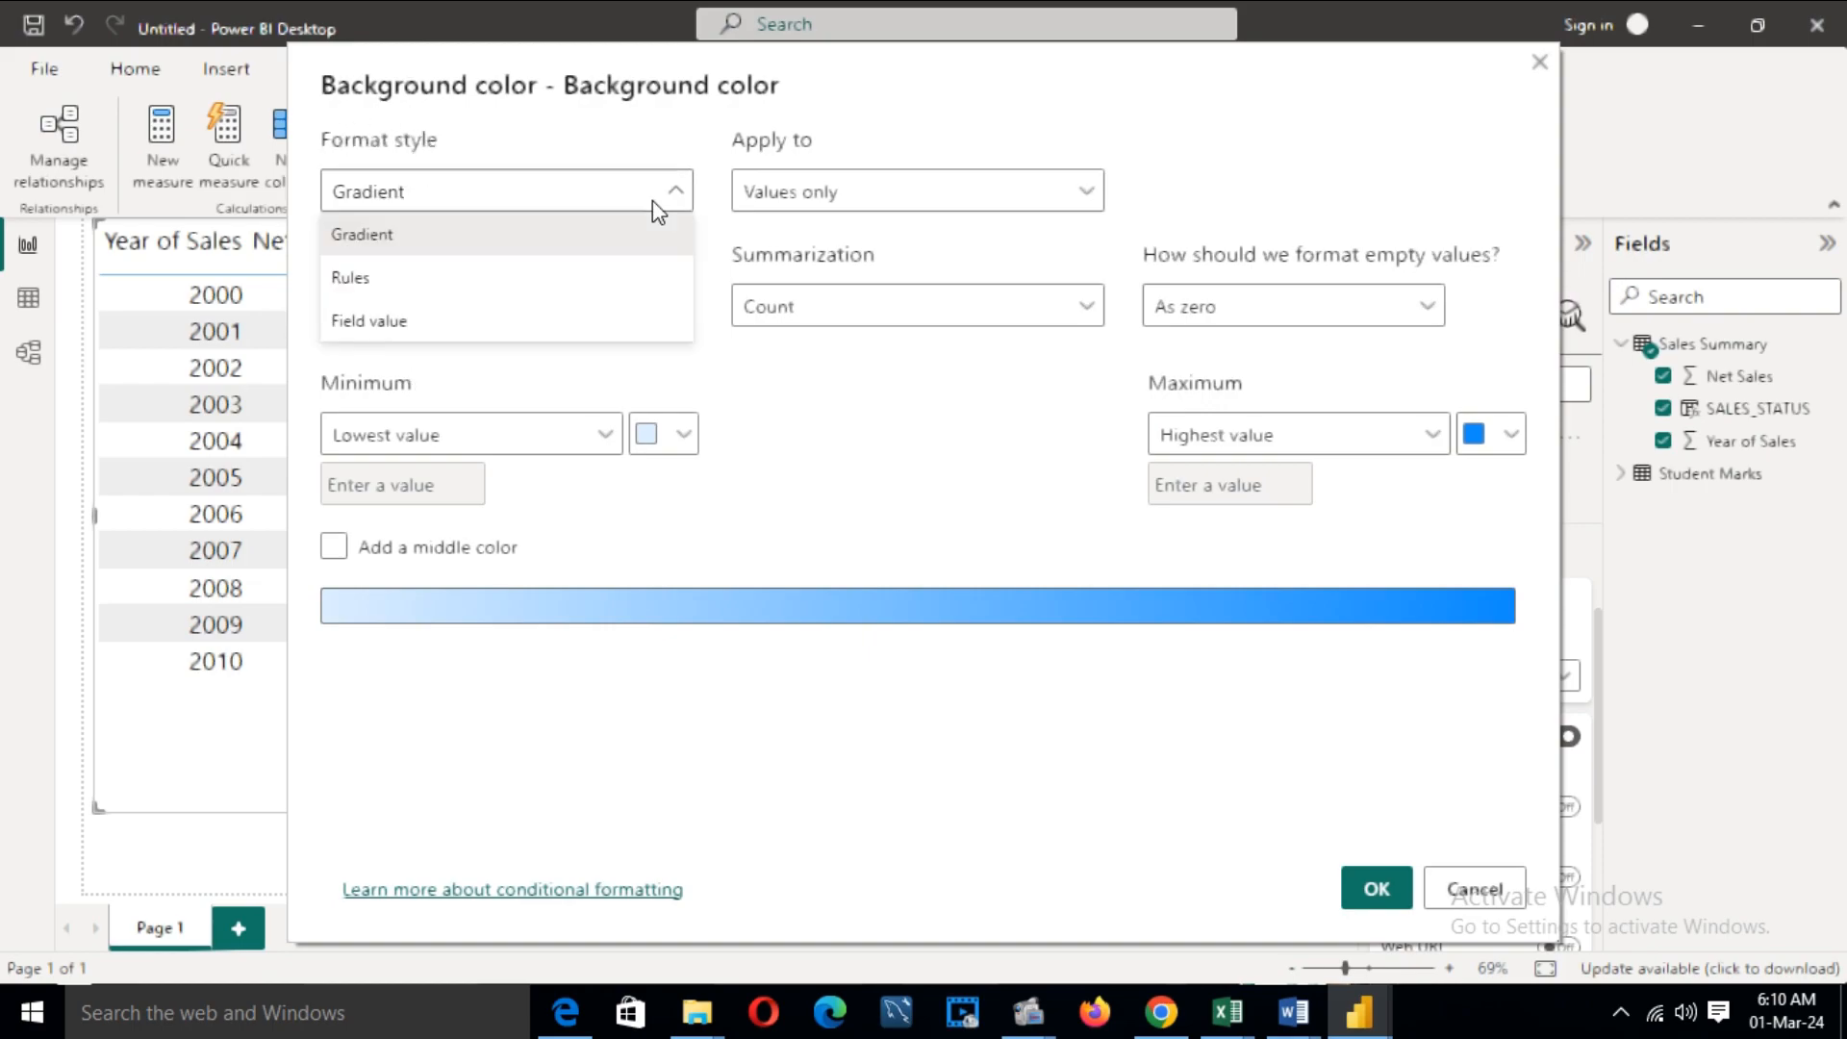
{"action": "left_click", "coordinate": [435, 327]}
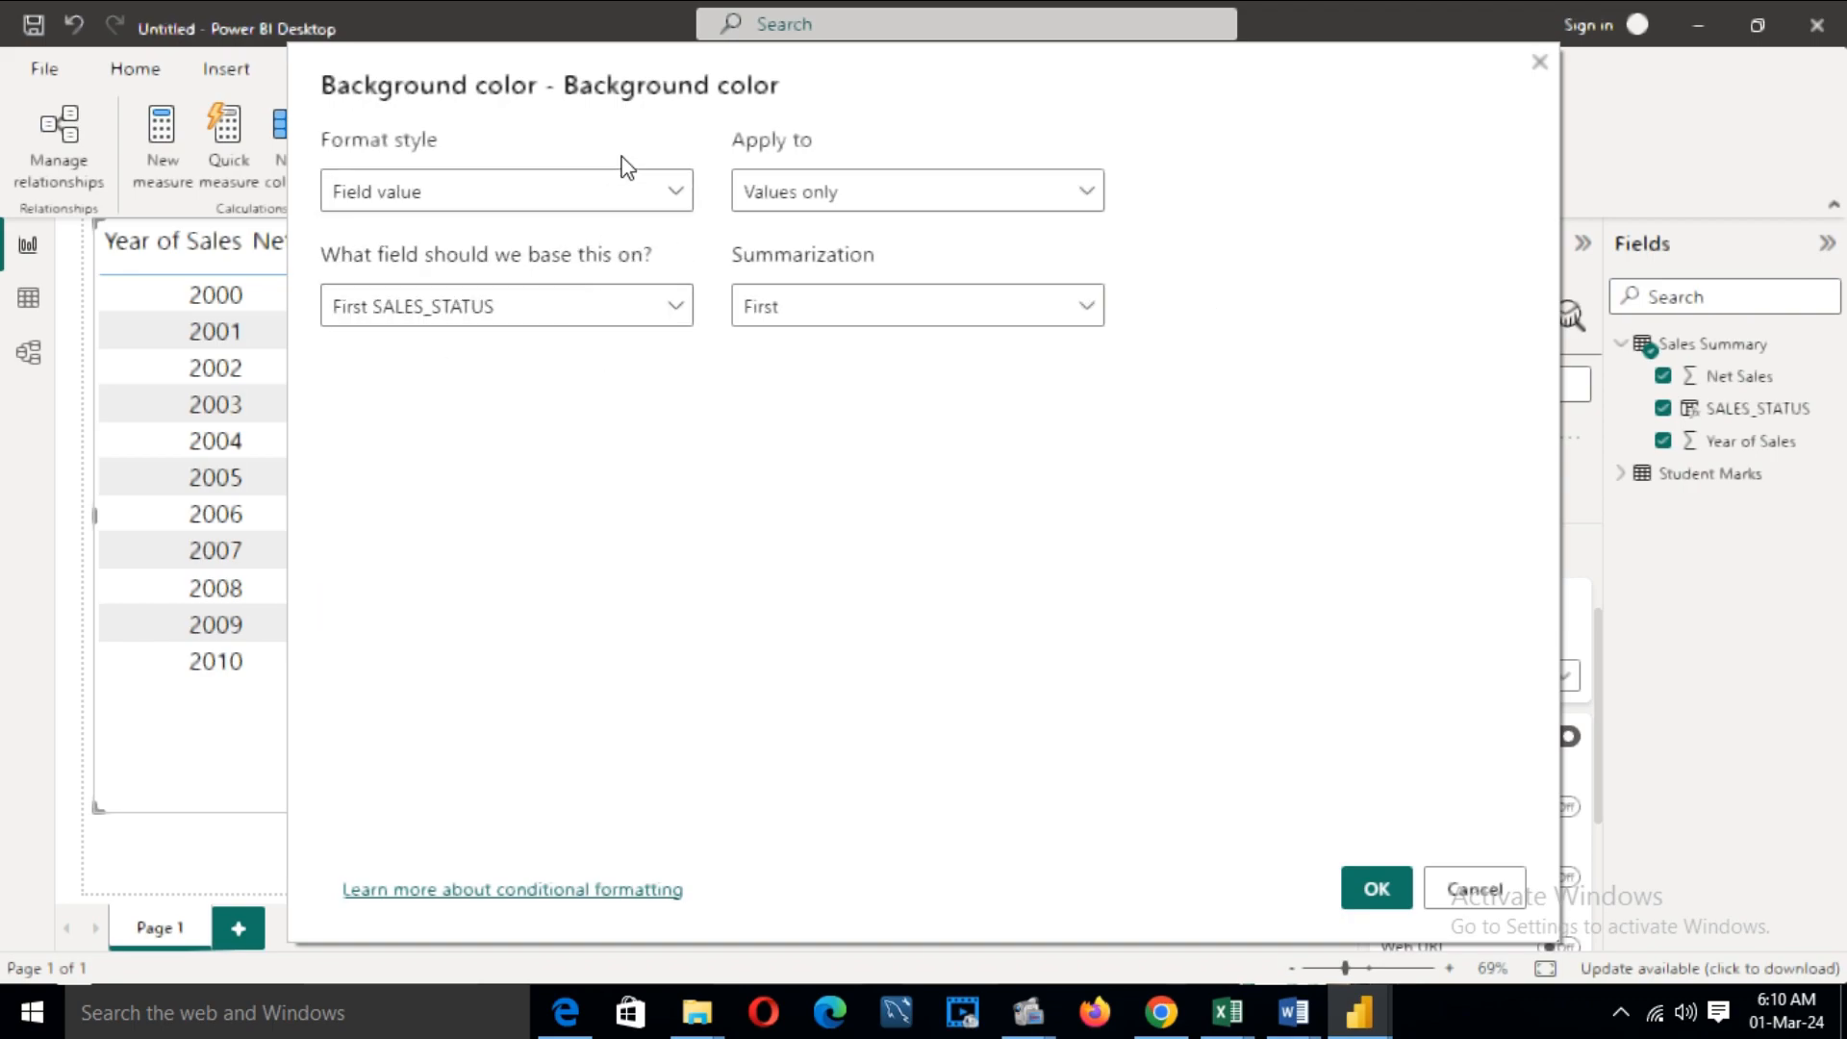
{"action": "left_click", "coordinate": [1376, 890]}
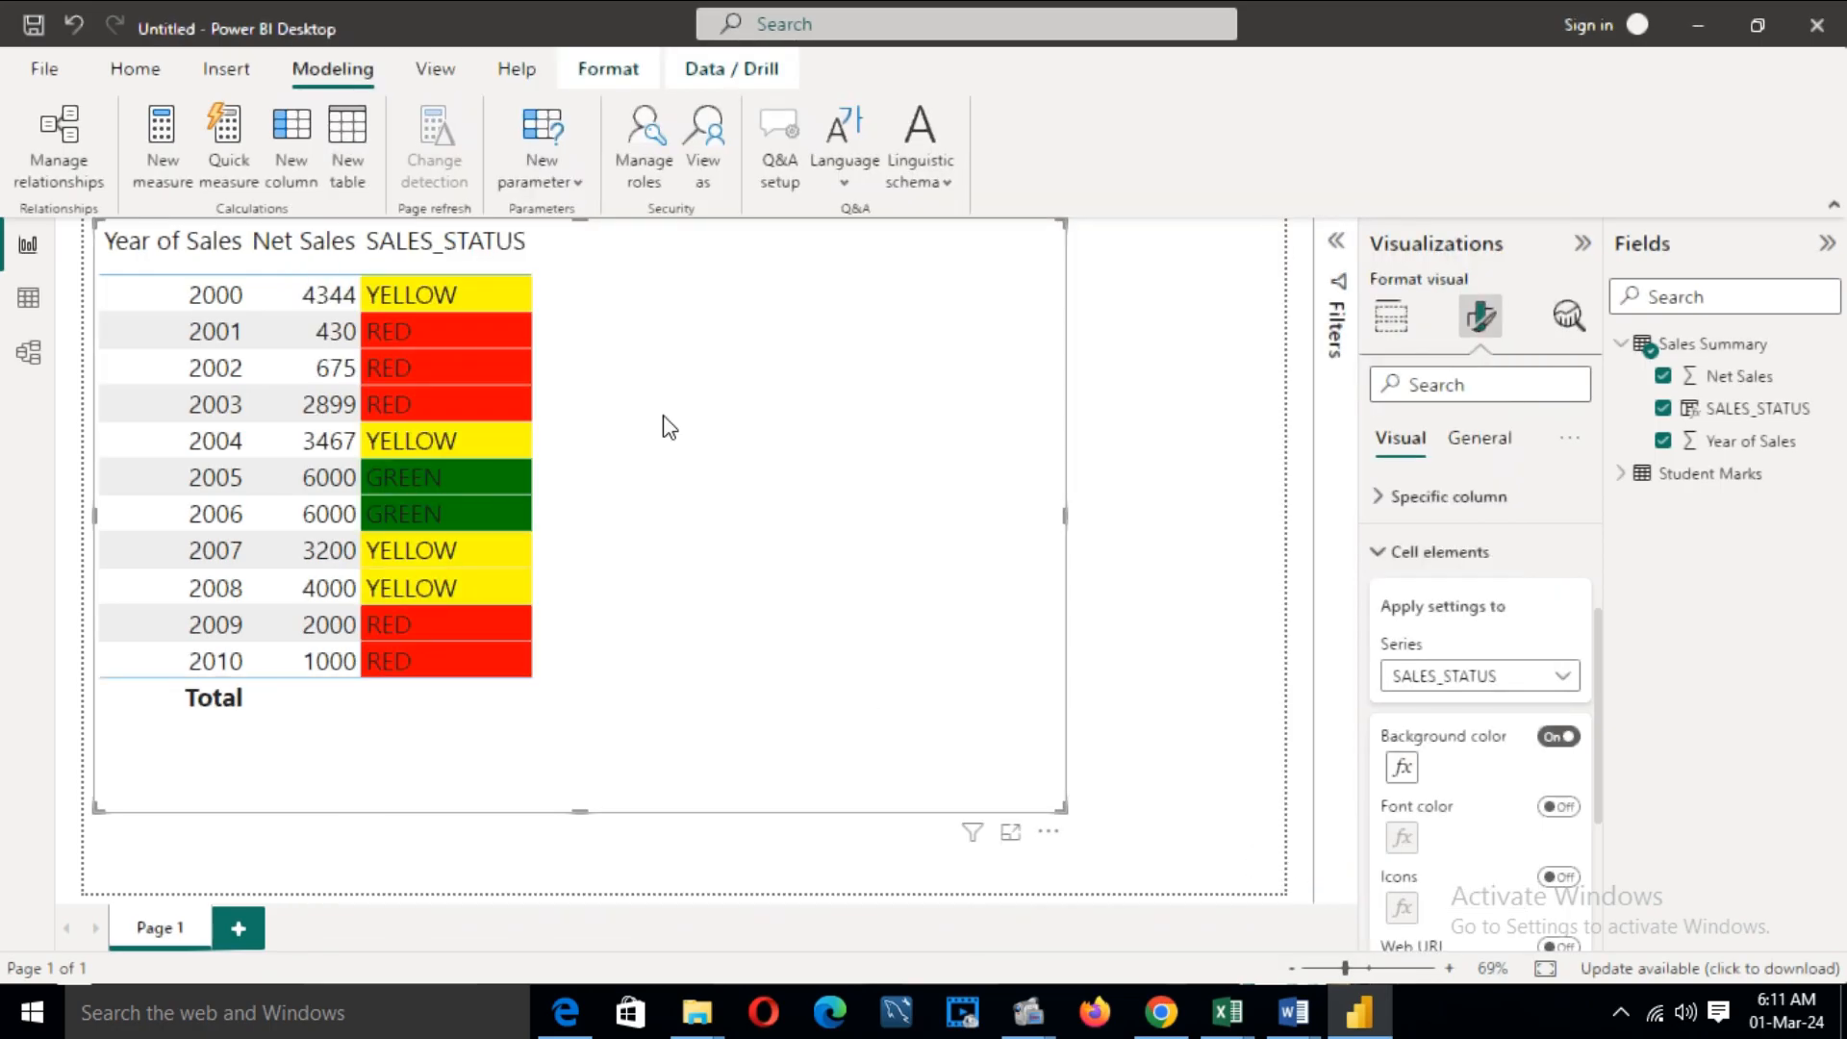